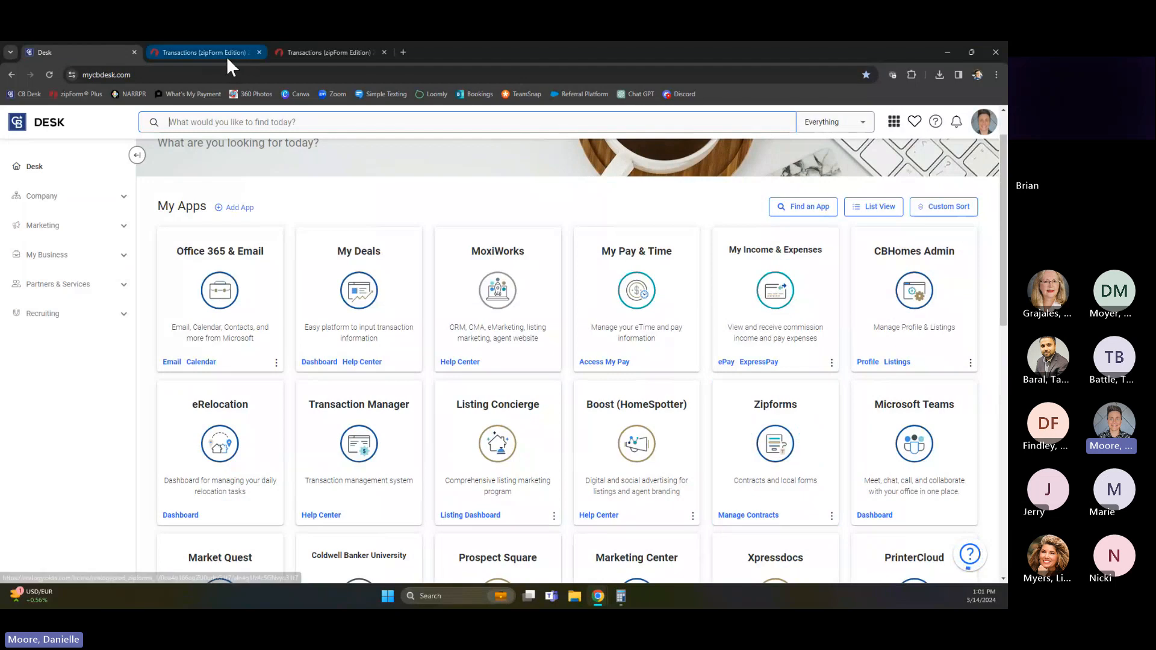
Switch to the zipForm Transactions dashboard and open the sign-in and security settings of the account profile
{"action": "left_click", "coordinate": [226, 54]}
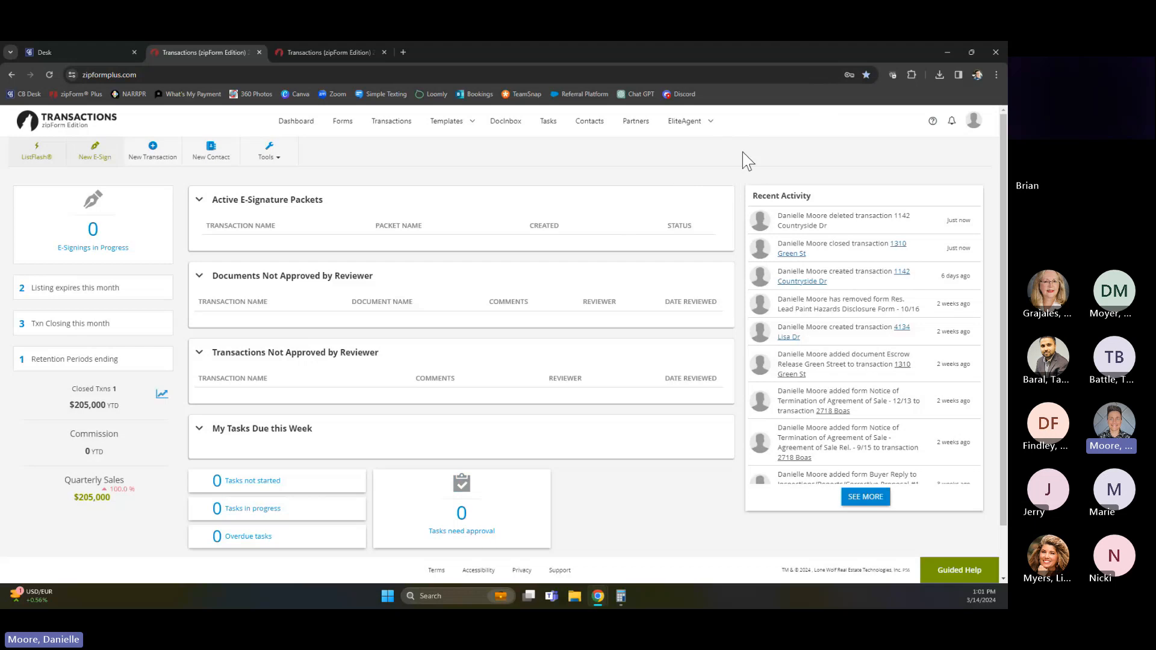
{"action": "left_click", "coordinate": [976, 123]}
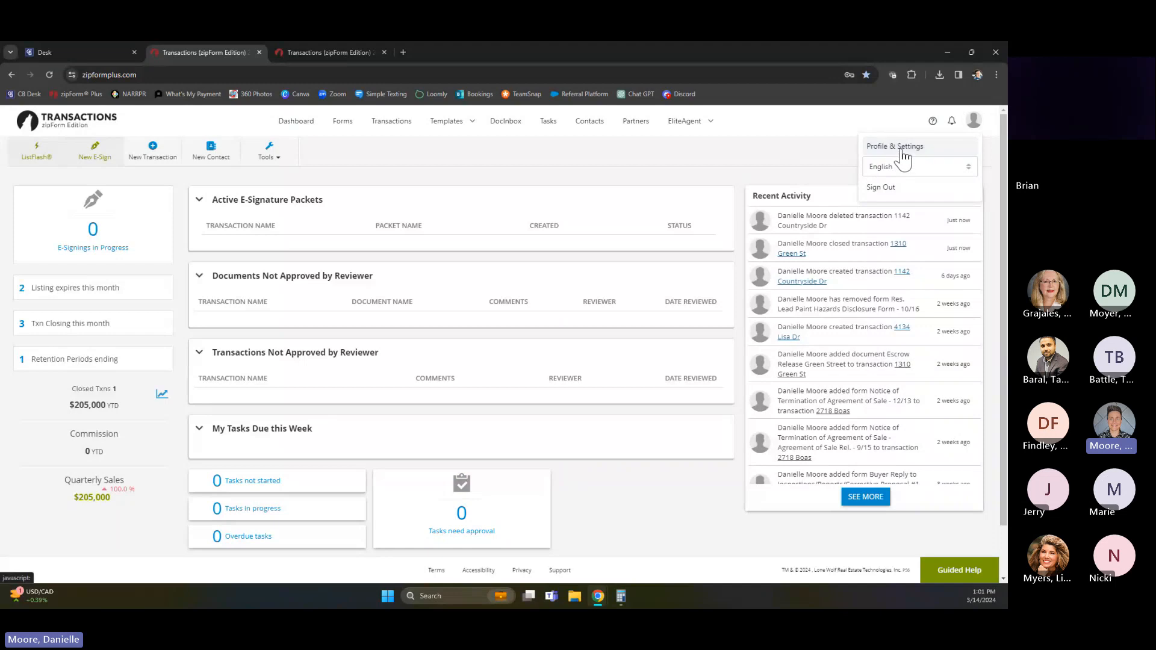
{"action": "left_click", "coordinate": [893, 150]}
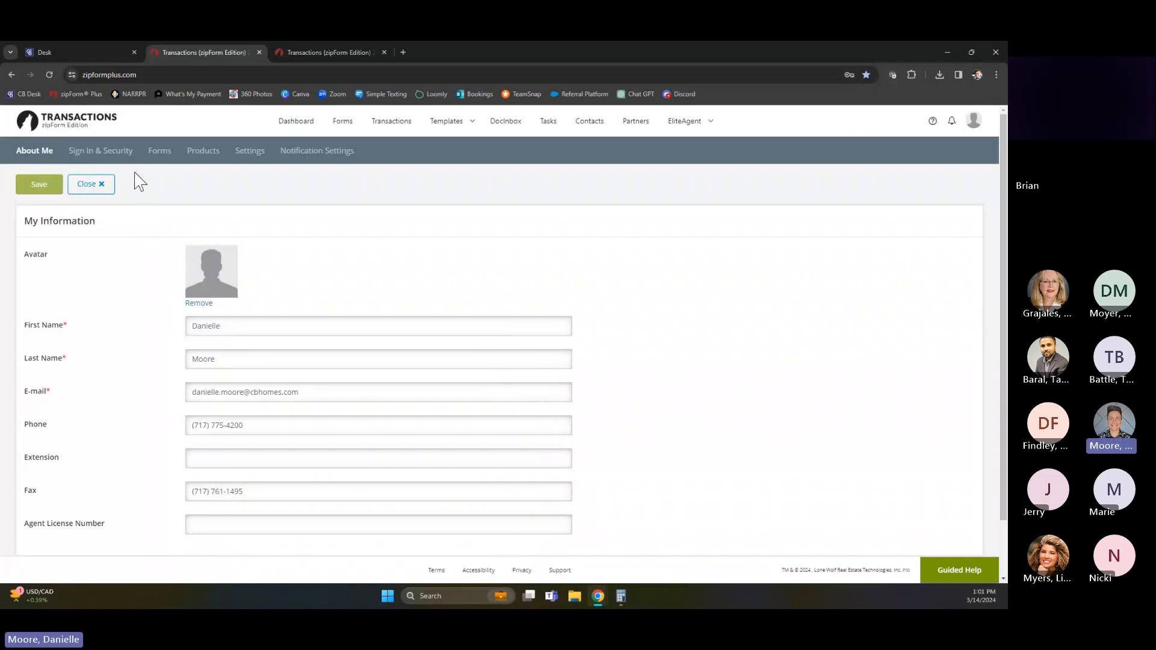
{"action": "left_click", "coordinate": [83, 152]}
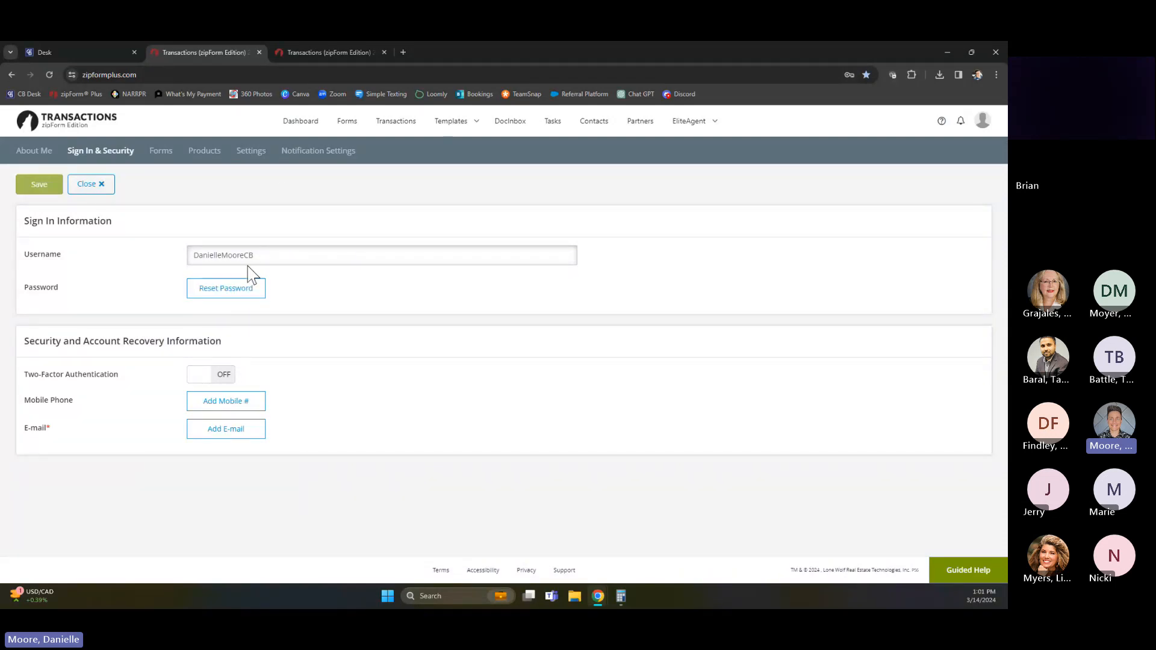
View the forgotten-password prompt on the zipForm sign-in page, dismiss it, and return to the signed-in account
{"action": "left_click", "coordinate": [326, 50]}
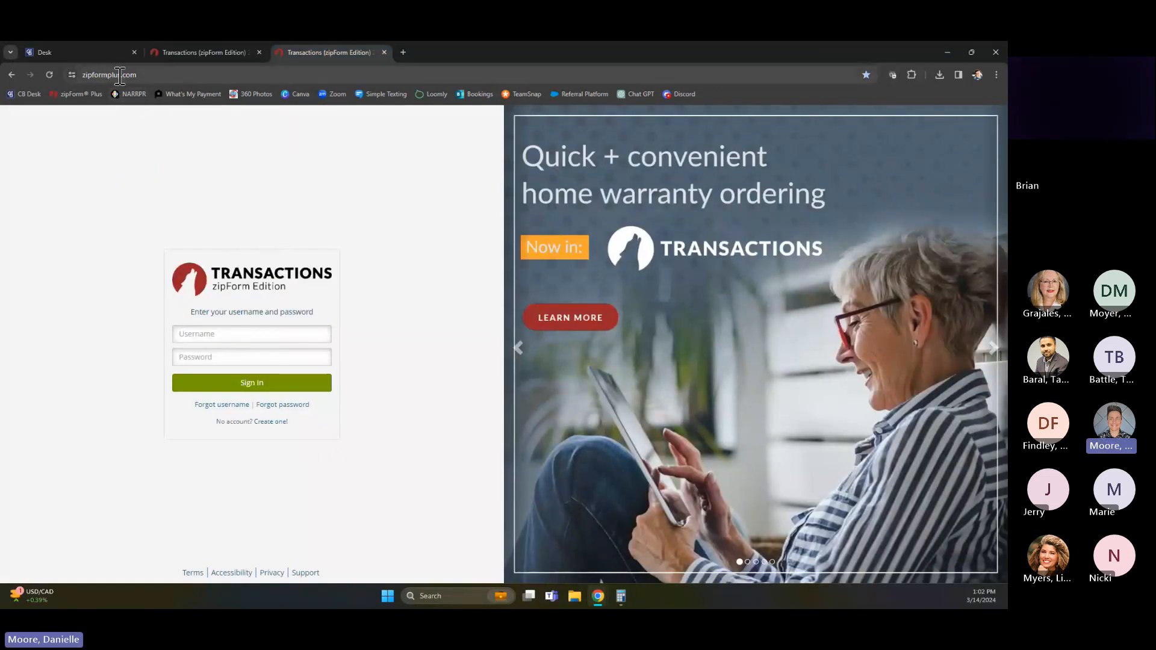
{"action": "left_click", "coordinate": [292, 405]}
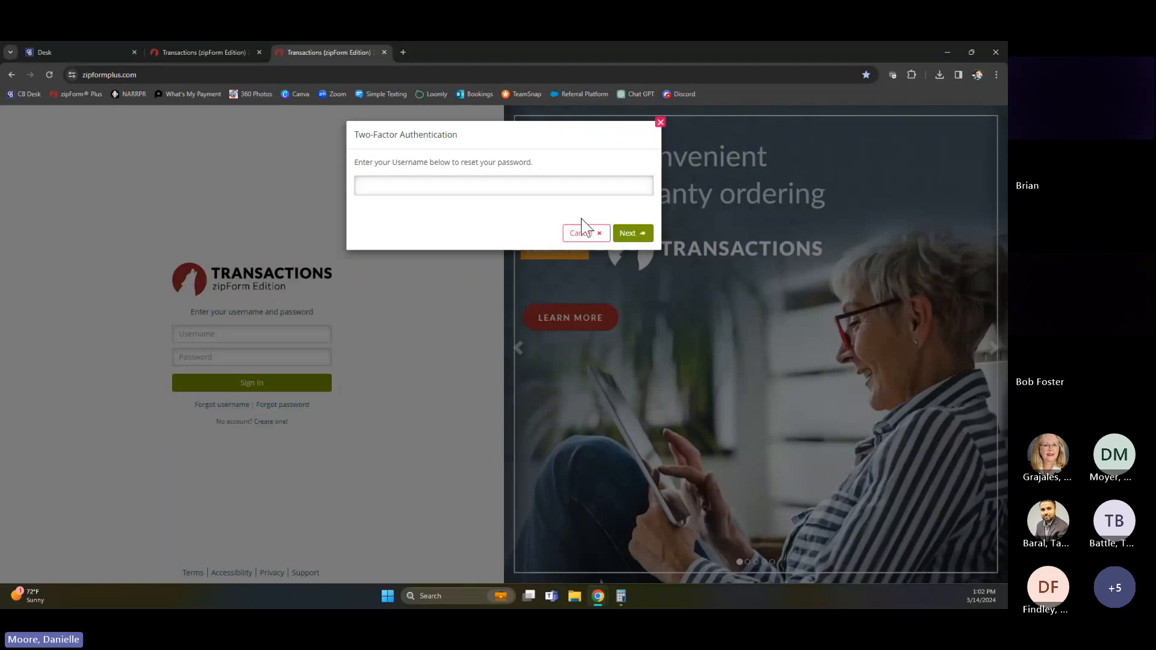
{"action": "left_click", "coordinate": [660, 123]}
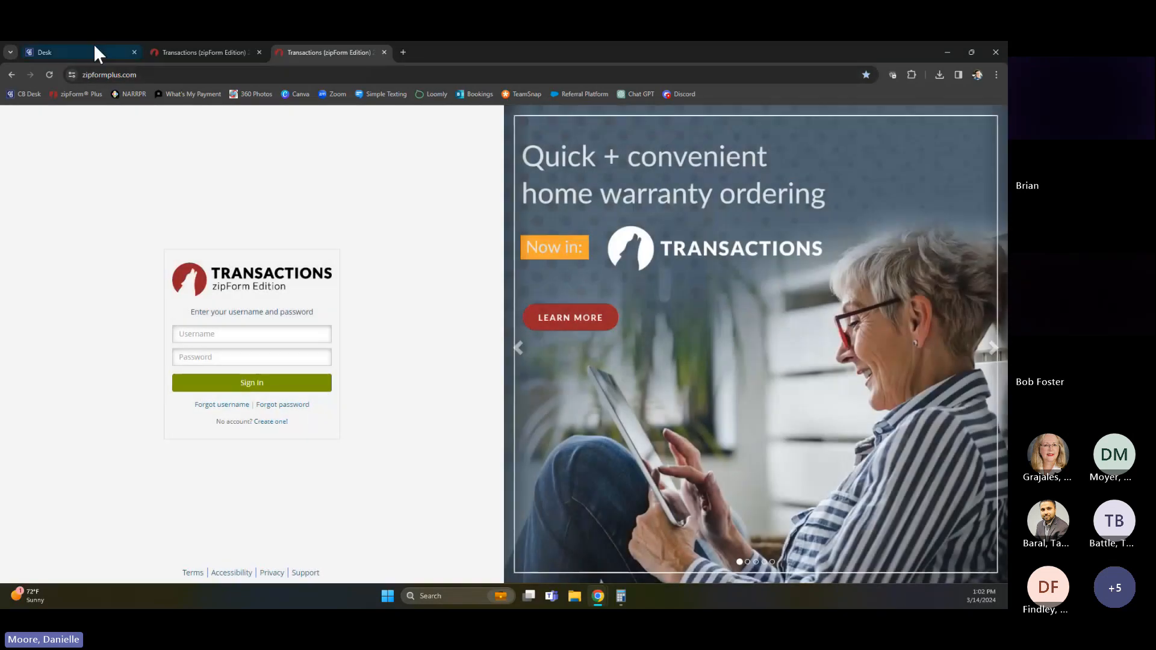
{"action": "left_click", "coordinate": [186, 47]}
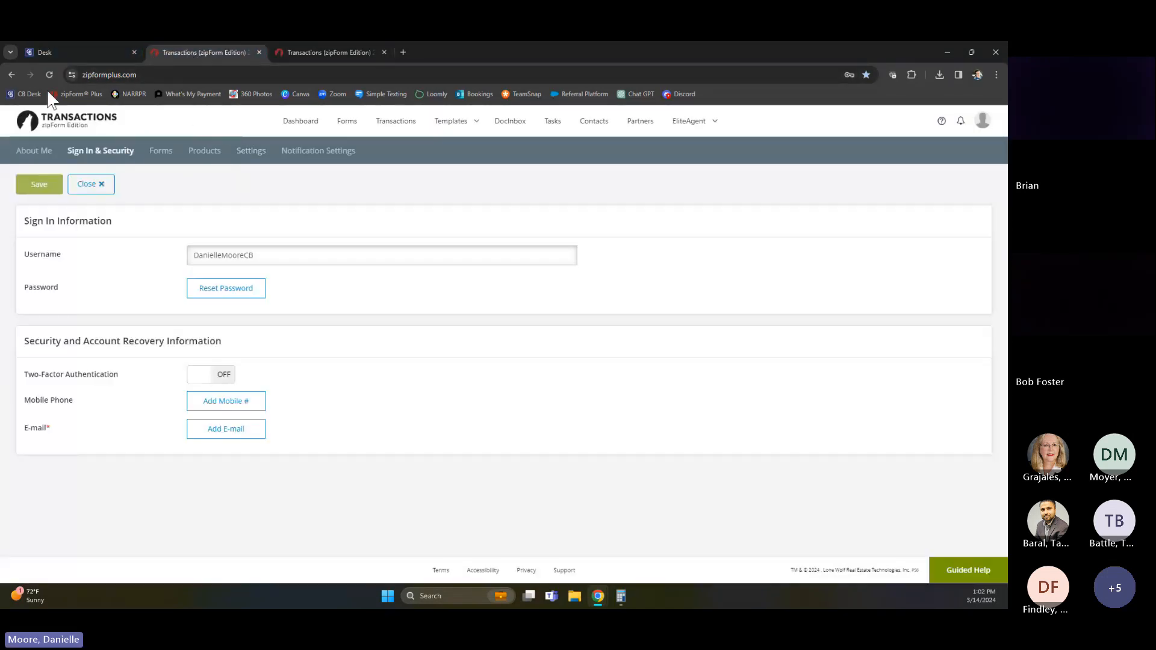
Look over the dashboard sections and open the list of transactions
{"action": "left_click", "coordinate": [315, 121]}
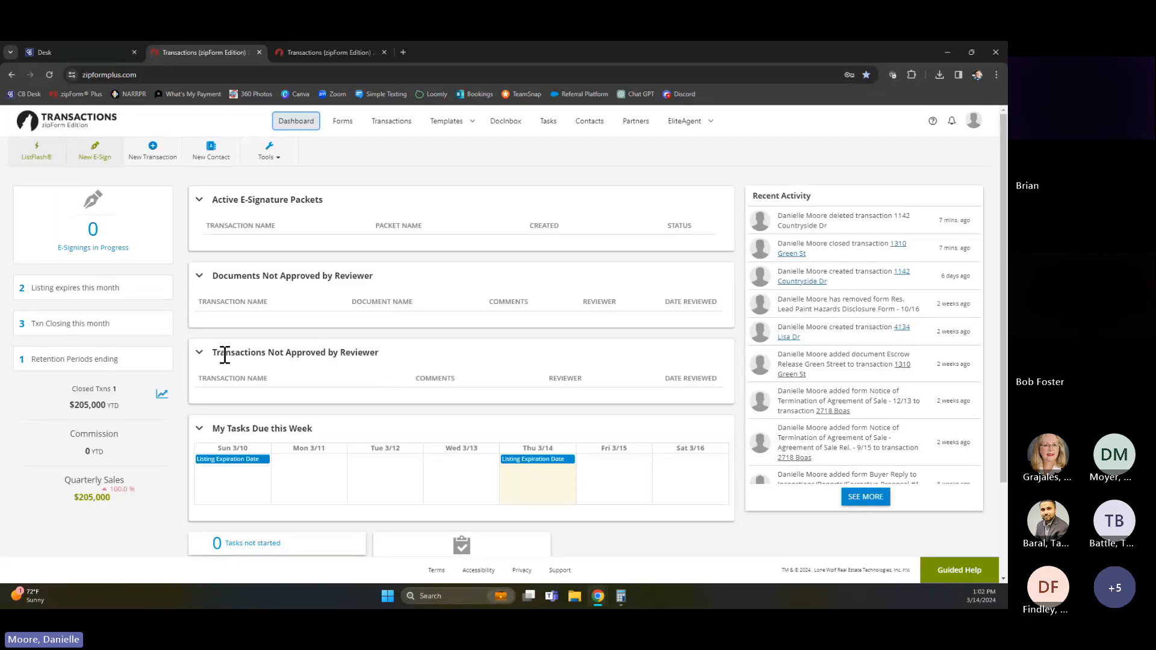
{"action": "scroll", "coordinate": [319, 391], "scroll_direction": "down", "scroll_amount": 2}
{"action": "scroll", "coordinate": [319, 394], "scroll_direction": "up", "scroll_amount": 2}
{"action": "left_click", "coordinate": [387, 119]}
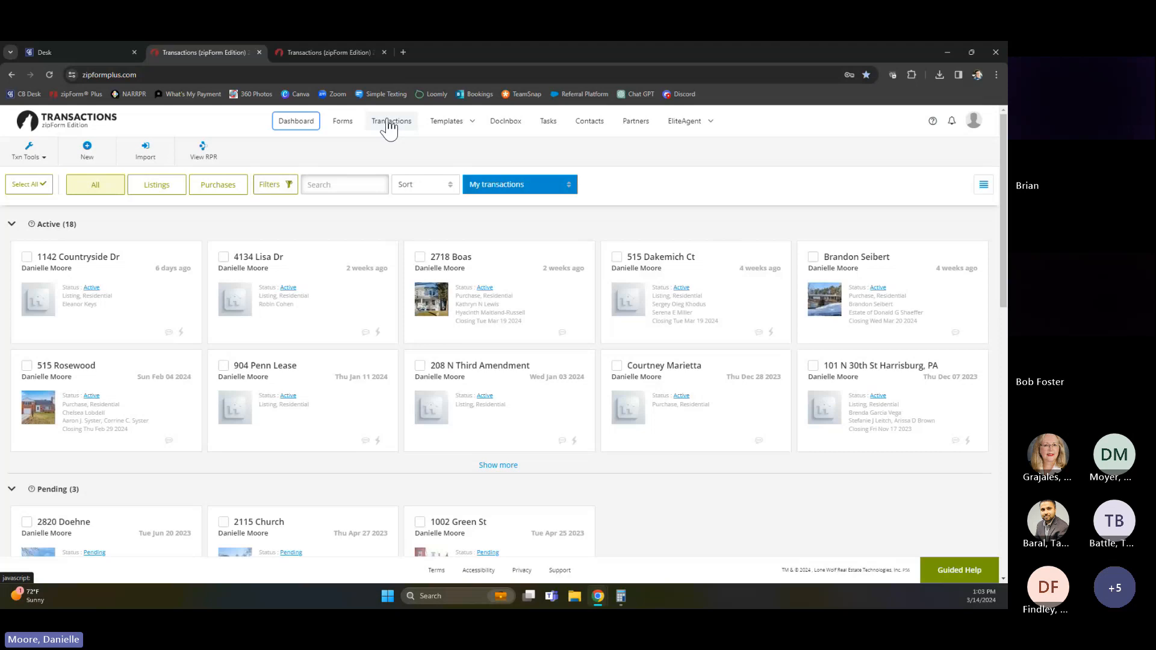
{"action": "left_click", "coordinate": [390, 123]}
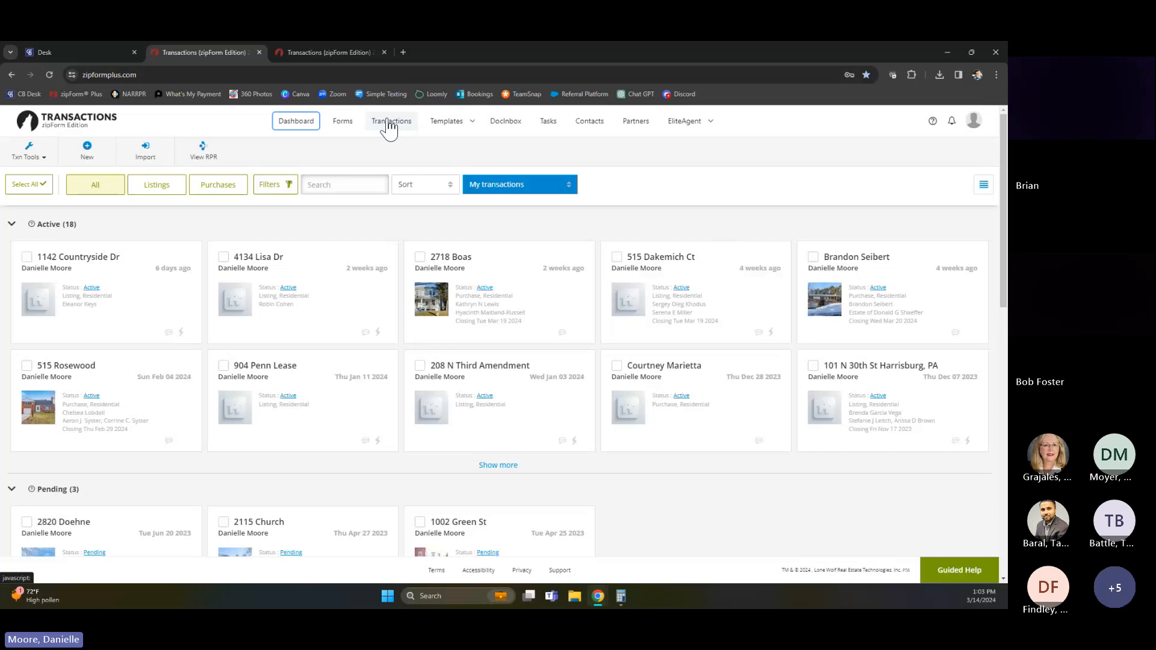
Start a new purchase template named Training in the Residential category
{"action": "left_click", "coordinate": [452, 125]}
{"action": "left_click", "coordinate": [446, 146]}
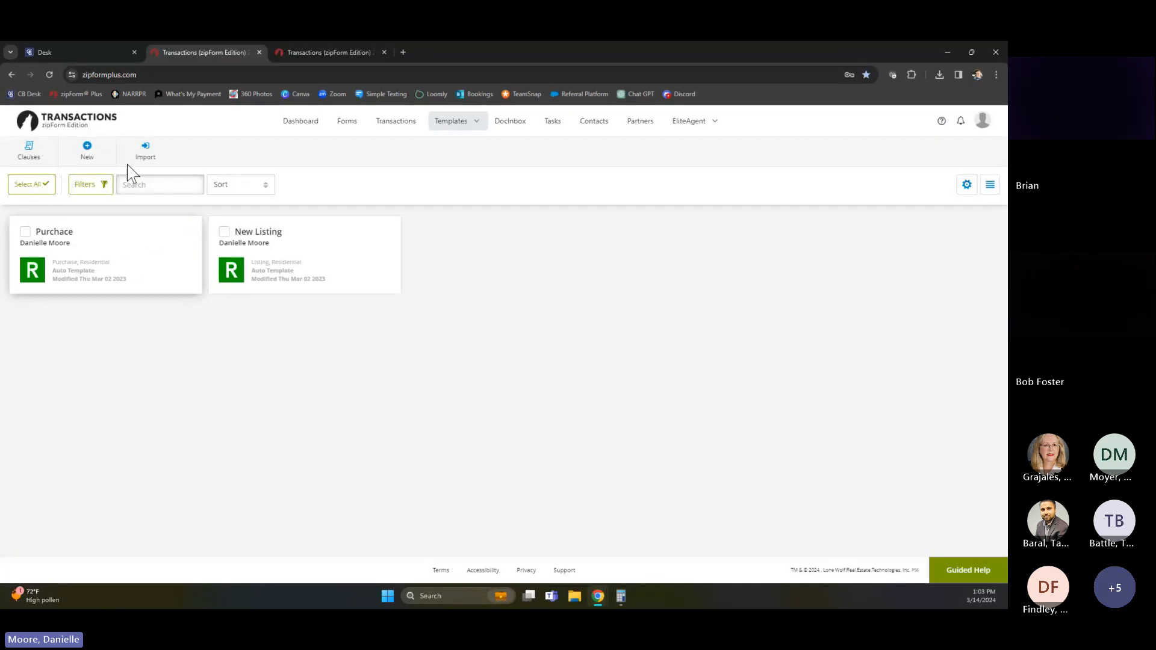
{"action": "left_click", "coordinate": [88, 151]}
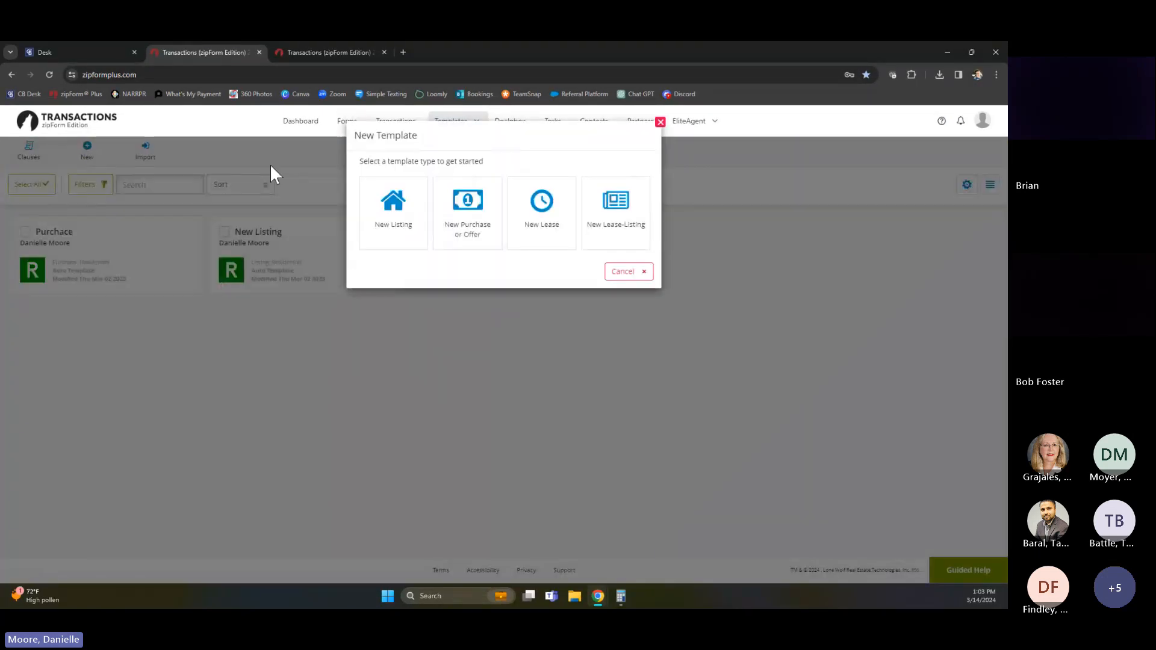
{"action": "left_click", "coordinate": [471, 226]}
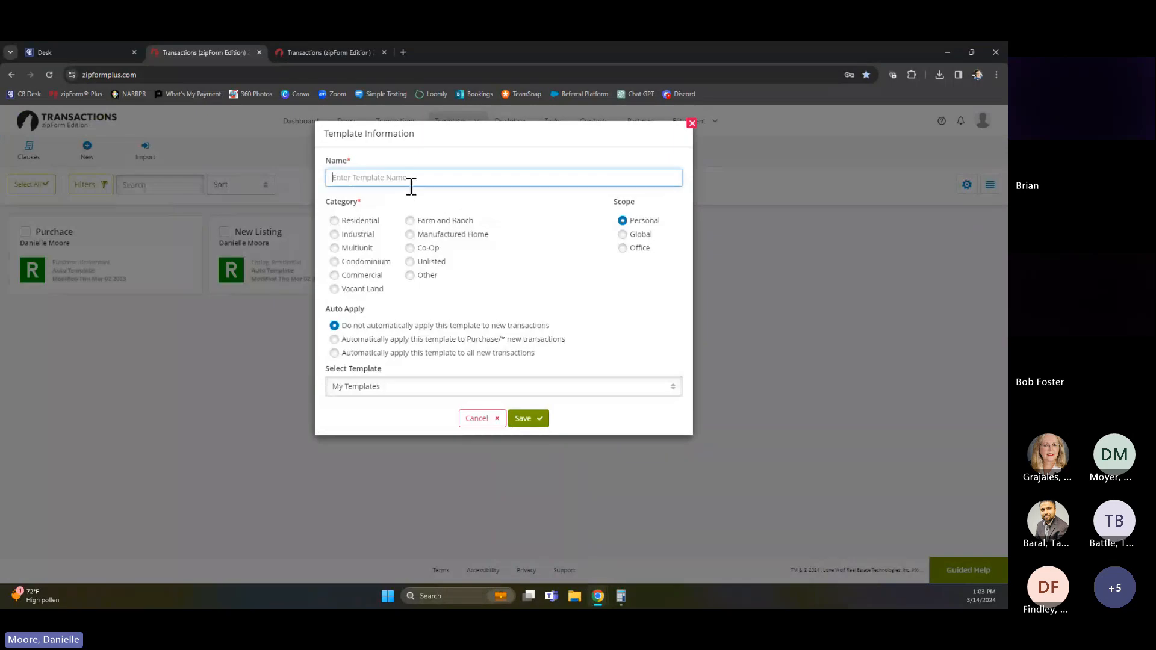
{"action": "type", "text": "Training"}
{"action": "left_click", "coordinate": [337, 222]}
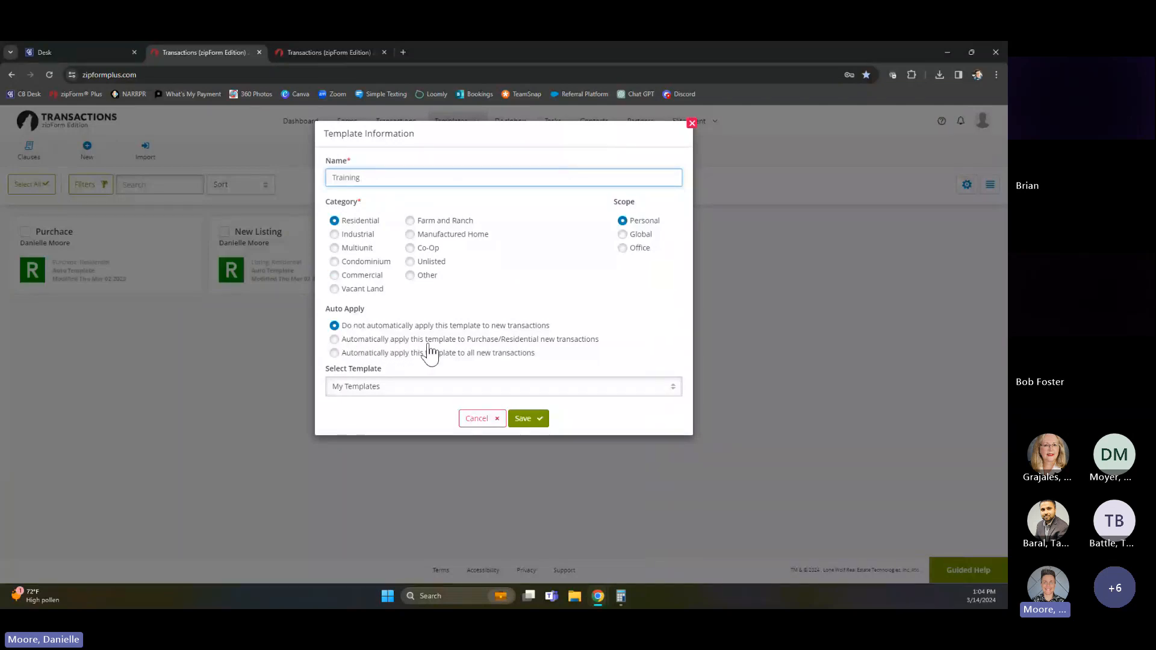
Auto-apply the template to Purchase/Residential new transactions, base it on "Office - CB Realty Buyer Packet - Central PA", and save it
{"action": "left_click", "coordinate": [334, 340]}
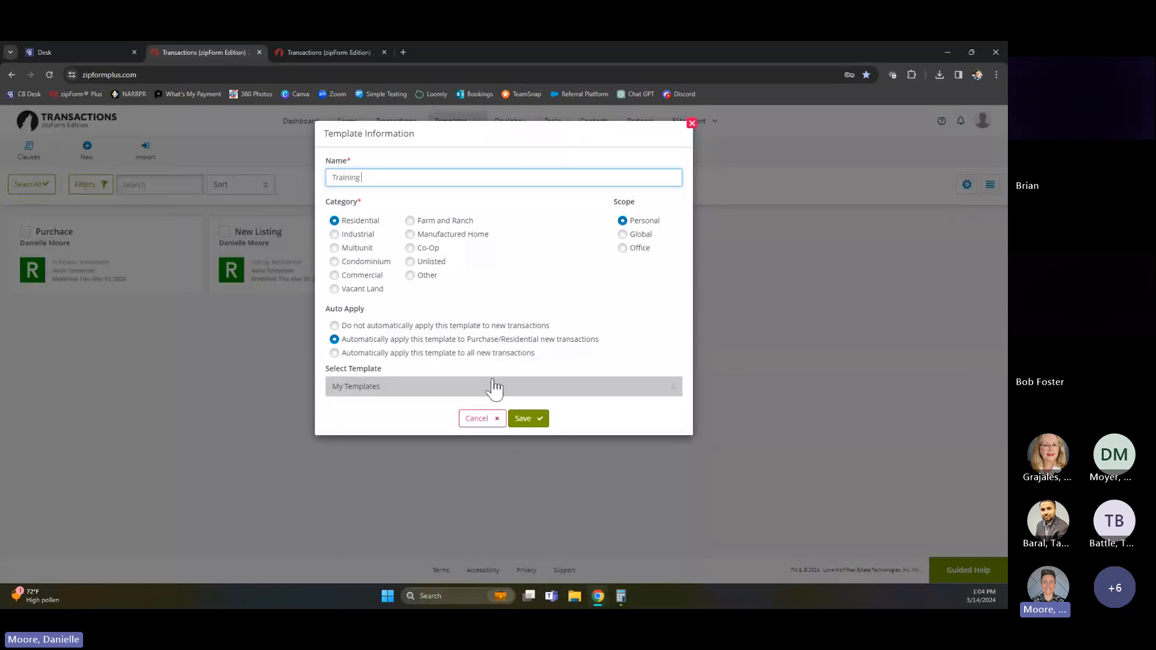
{"action": "left_click", "coordinate": [376, 397]}
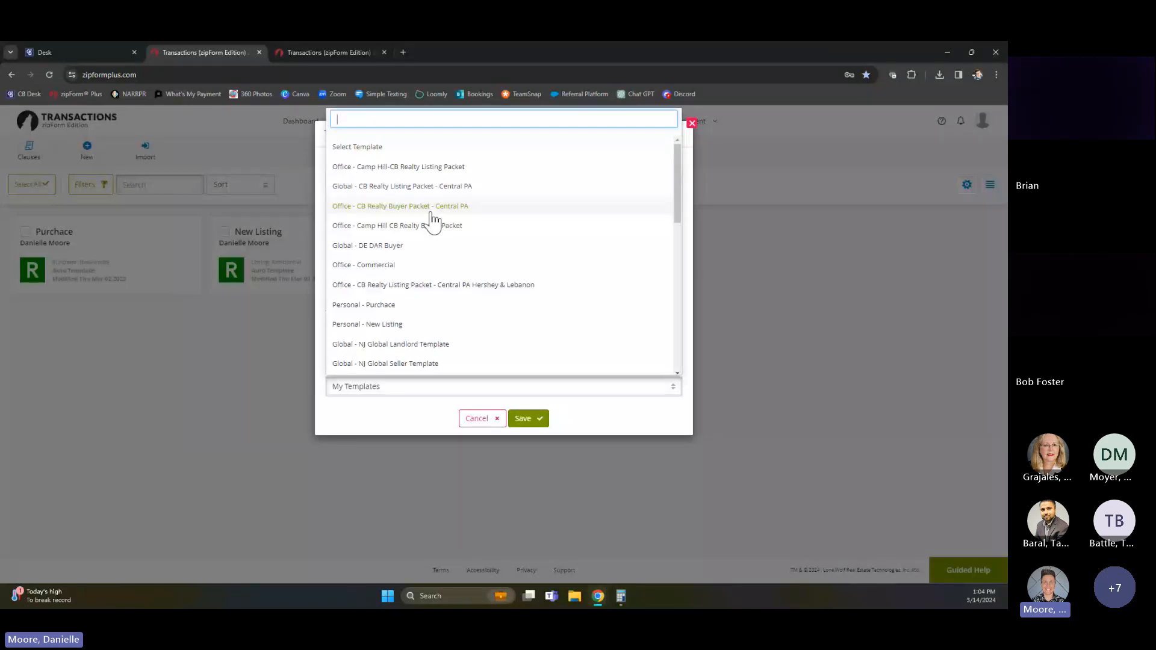
{"action": "left_click", "coordinate": [409, 206]}
{"action": "left_click", "coordinate": [523, 419]}
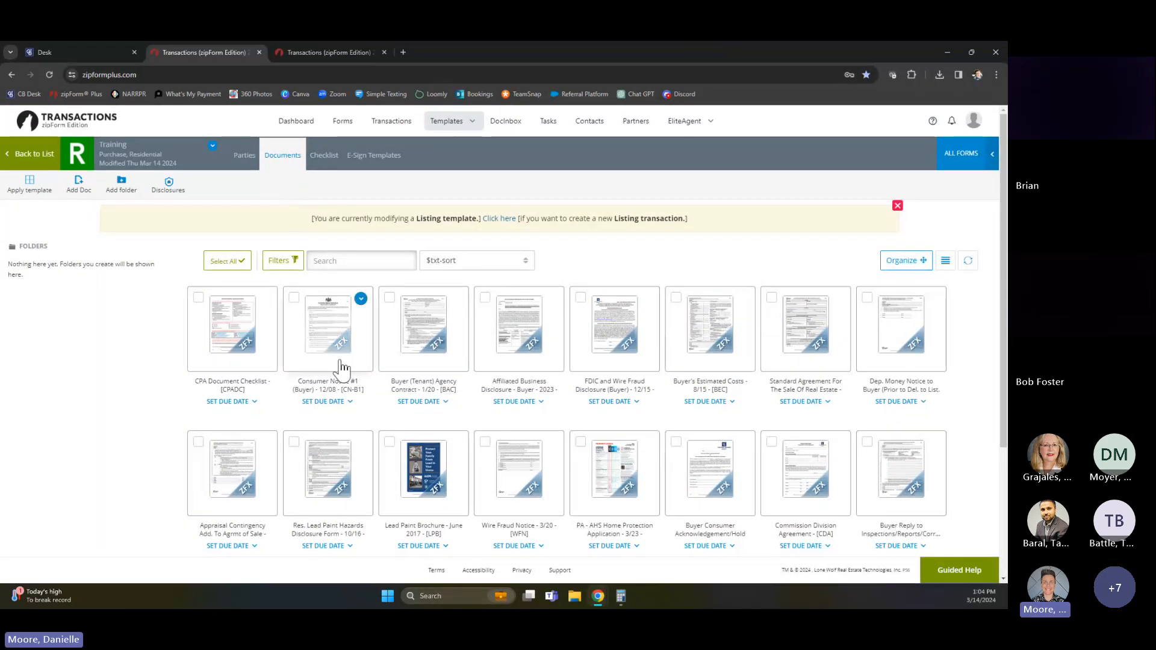
Add a Selling Agent & Broker party to the Training template with the agent's full name and save it
{"action": "left_click", "coordinate": [247, 158]}
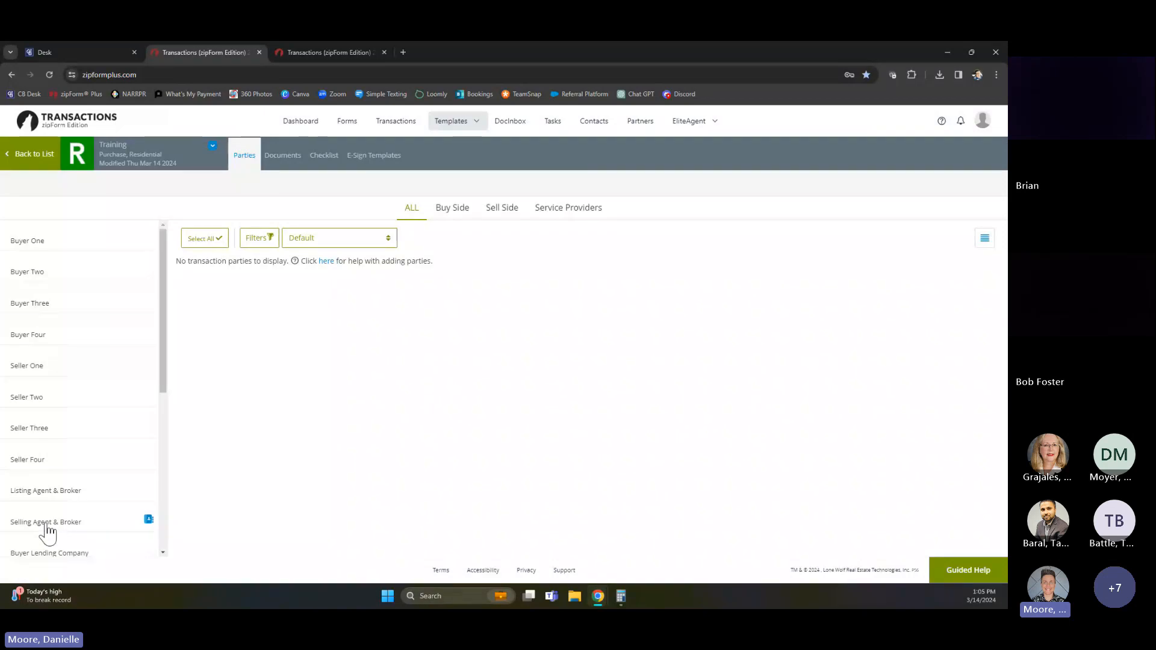
{"action": "left_click", "coordinate": [88, 518]}
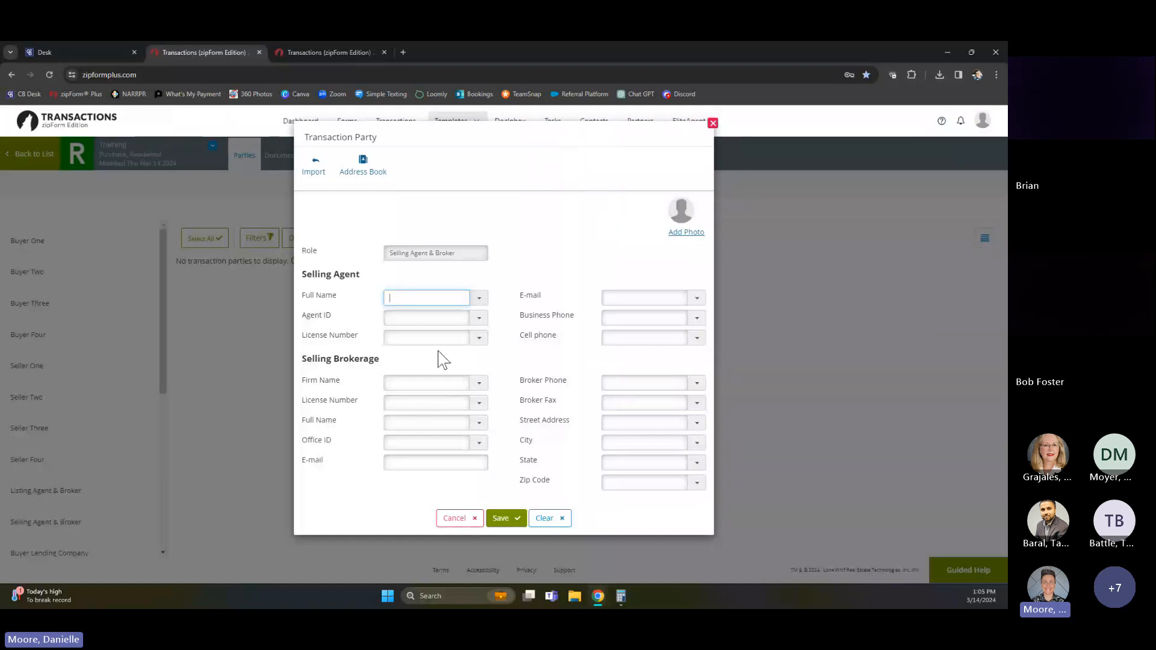
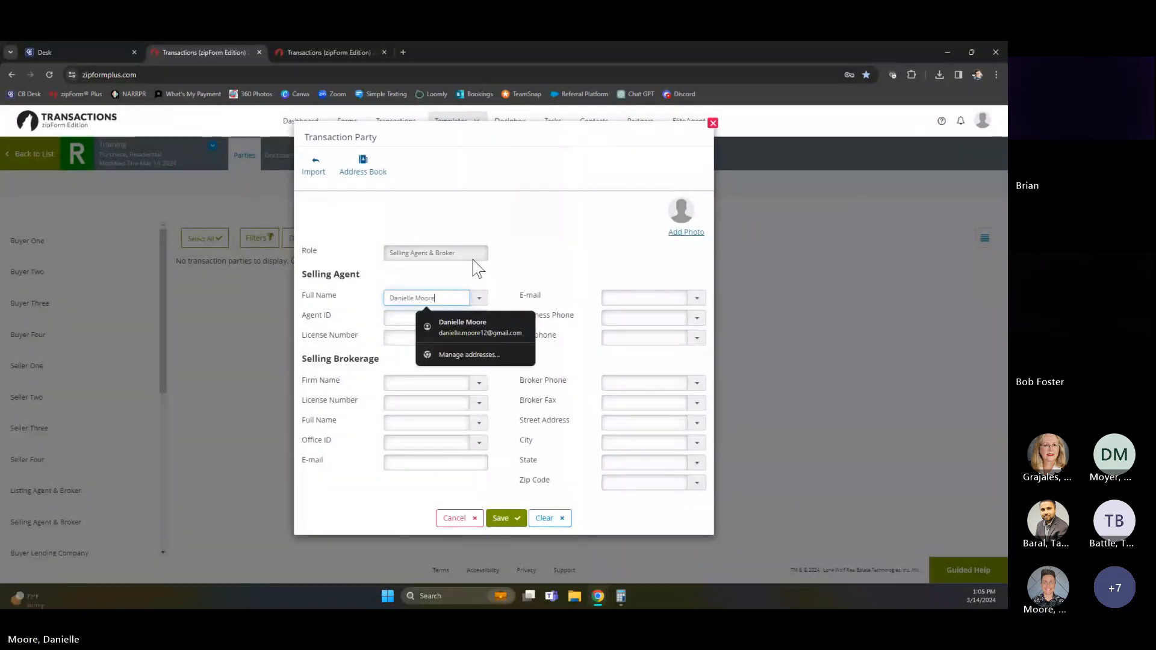
{"action": "left_click", "coordinate": [558, 336]}
{"action": "left_click", "coordinate": [509, 518]}
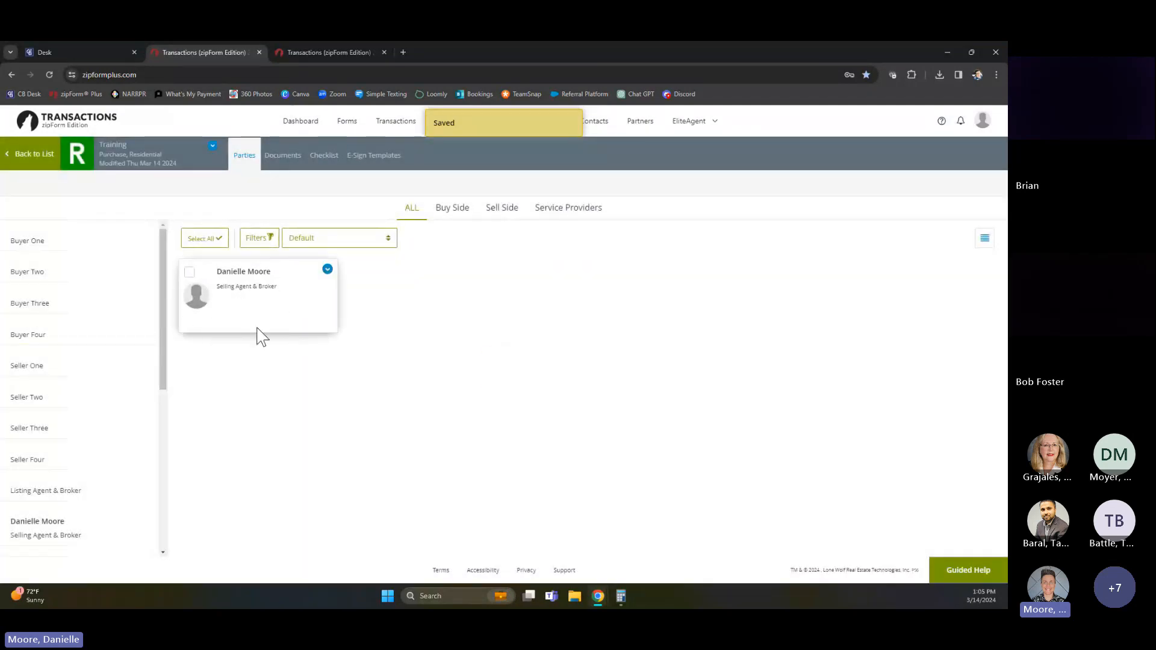
Open the template's Consumer Notice #1 (Buyer) in the New Form Editor and check its acknowledgment section
{"action": "left_click", "coordinate": [285, 156]}
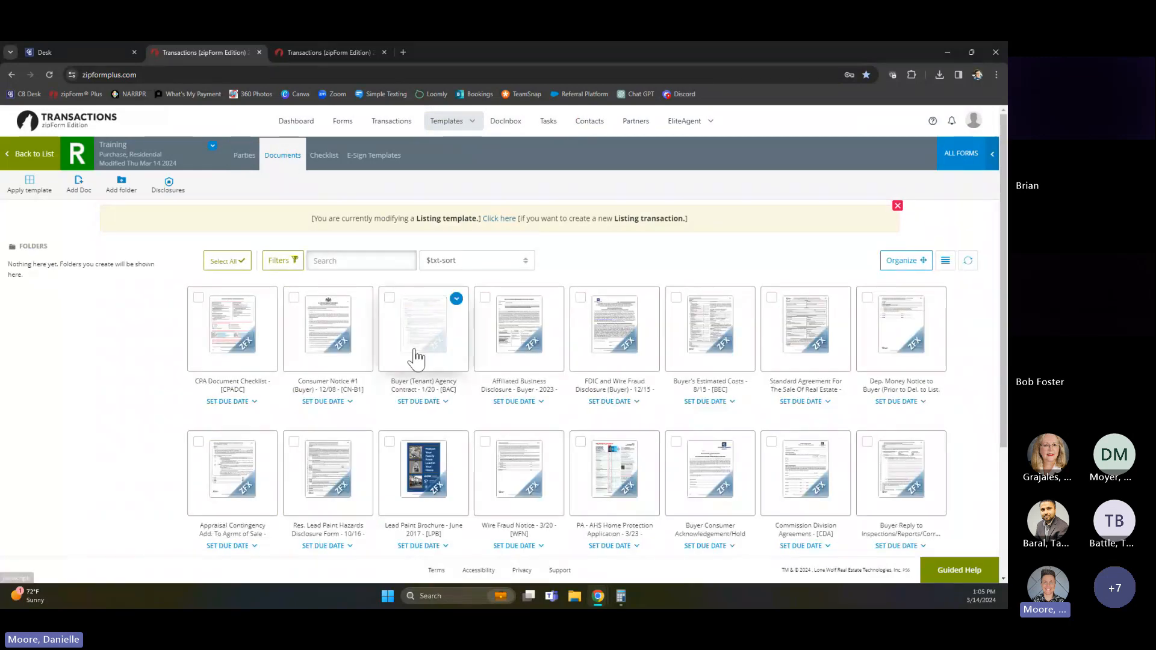
{"action": "left_click", "coordinate": [323, 335]}
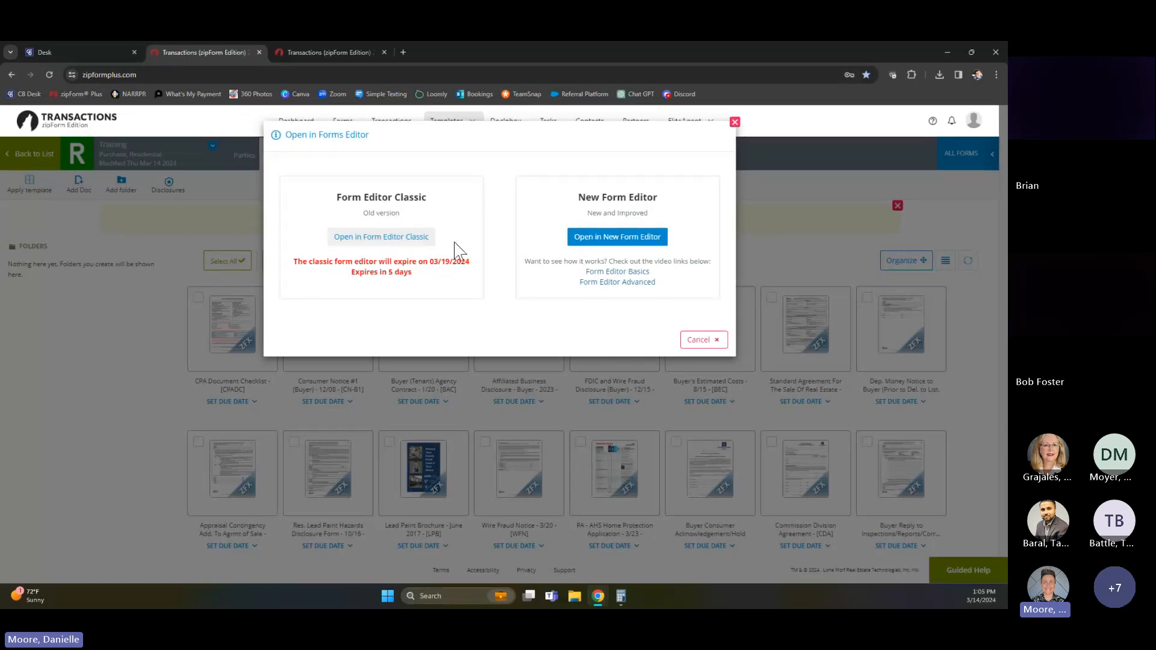
{"action": "left_click", "coordinate": [611, 238]}
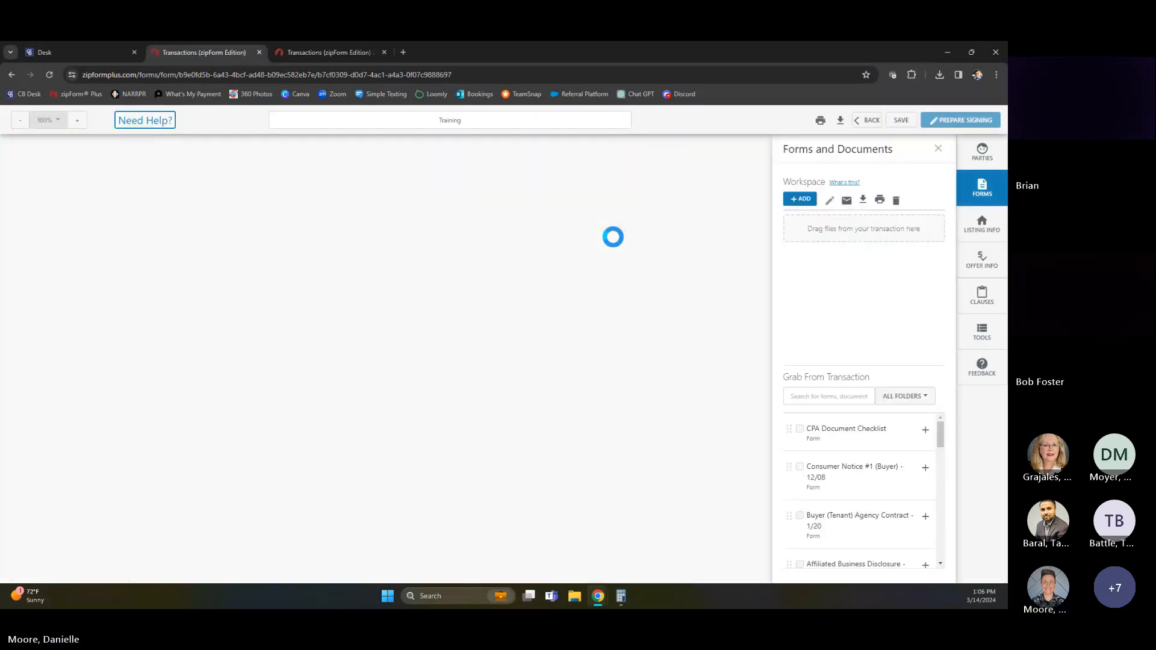
{"action": "scroll", "coordinate": [570, 367], "scroll_direction": "down", "scroll_amount": 7}
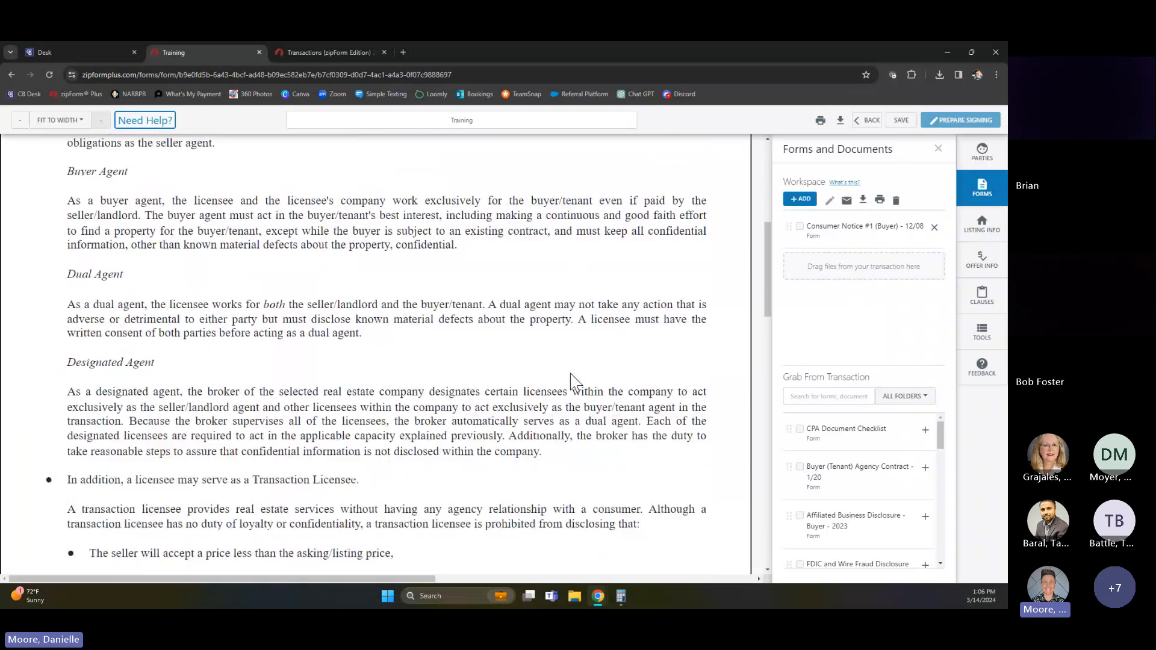
{"action": "scroll", "coordinate": [570, 382], "scroll_direction": "down", "scroll_amount": 15}
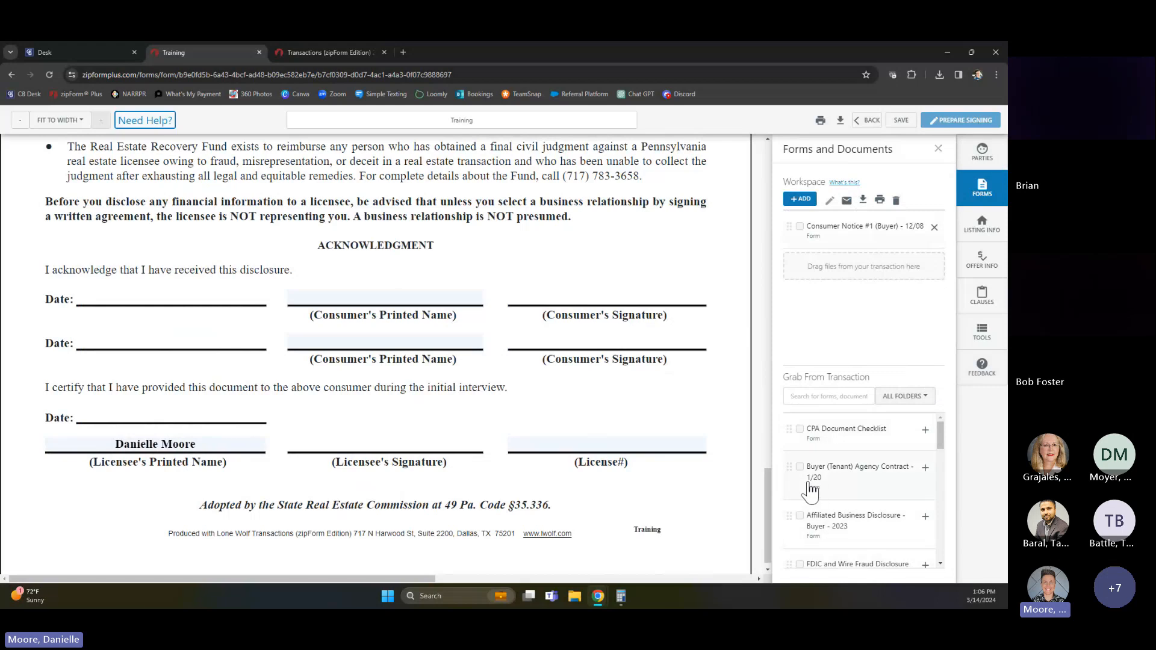
Add the Buyer (Tenant) Agency Contract - 1/20 to the workspace and review its licensee, term and broker's fee fields
{"action": "left_click", "coordinate": [925, 470]}
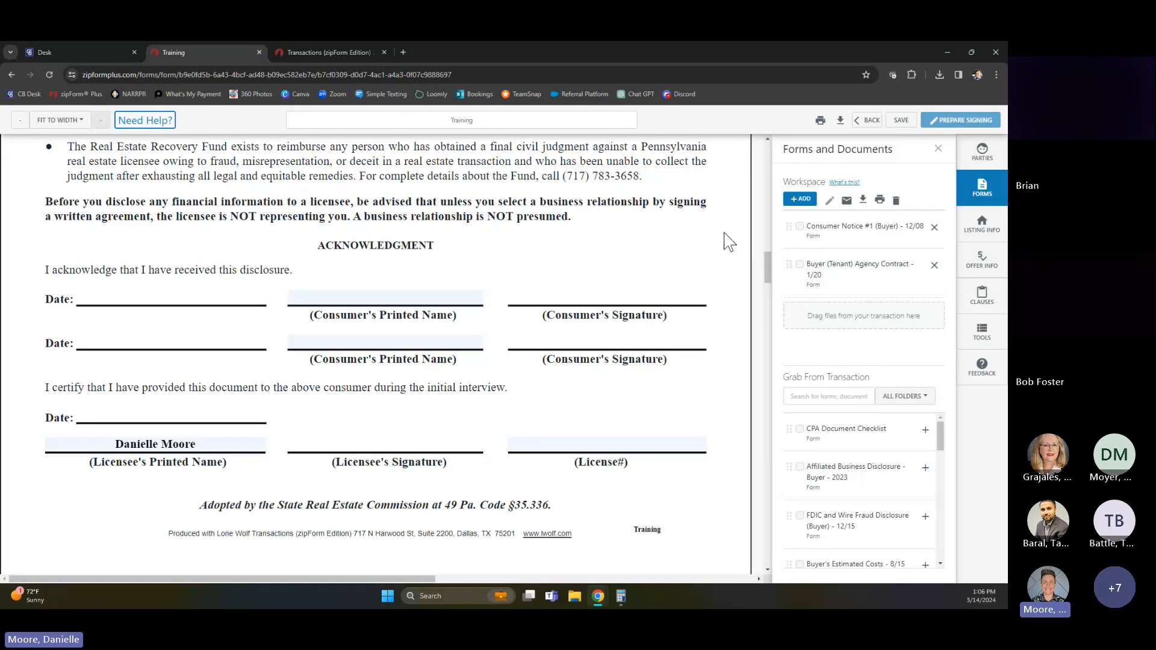
{"action": "scroll", "coordinate": [735, 315], "scroll_direction": "down", "scroll_amount": 12}
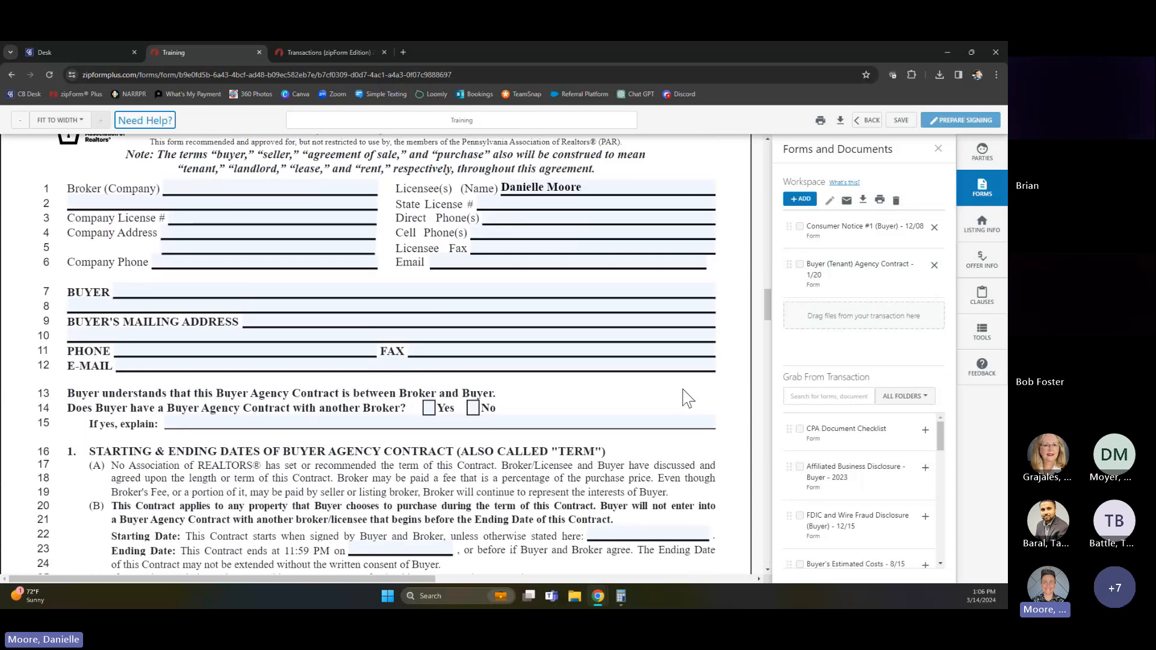
{"action": "scroll", "coordinate": [653, 426], "scroll_direction": "up", "scroll_amount": 3}
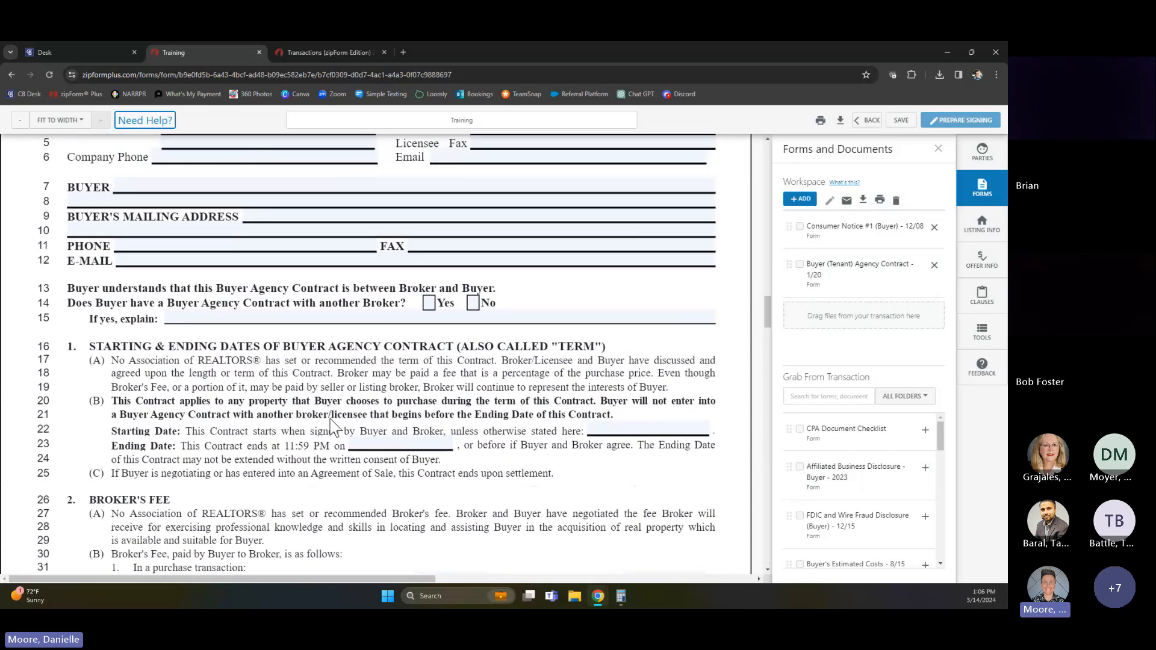
{"action": "scroll", "coordinate": [335, 404], "scroll_direction": "up", "scroll_amount": 2}
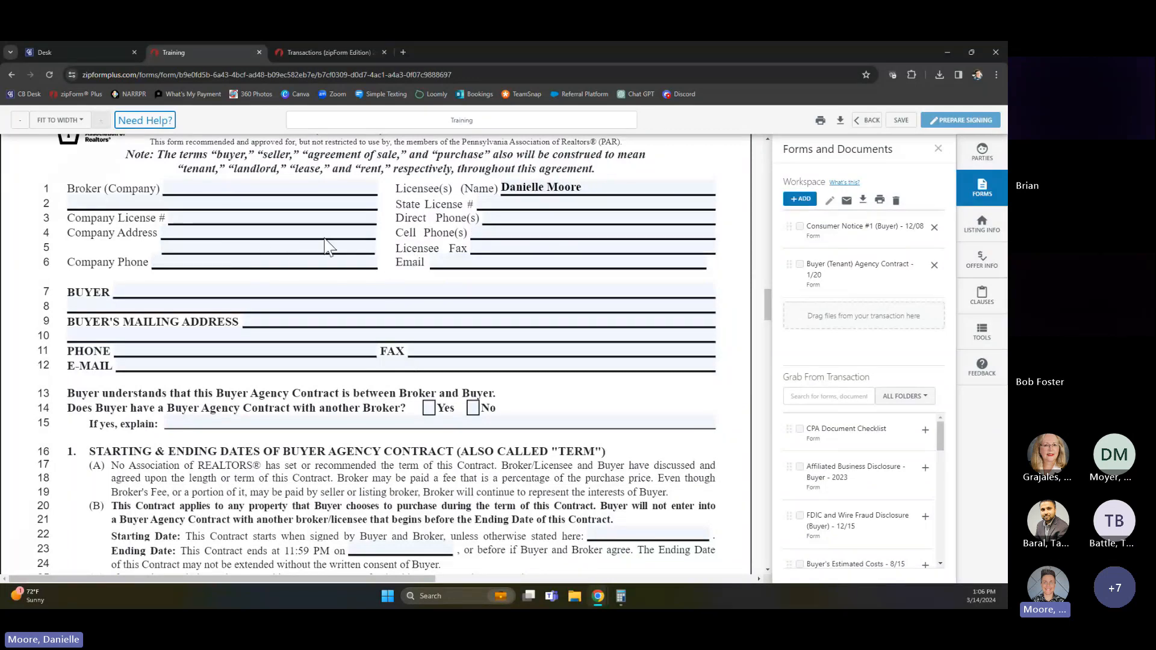
{"action": "scroll", "coordinate": [343, 291], "scroll_direction": "down", "scroll_amount": 6}
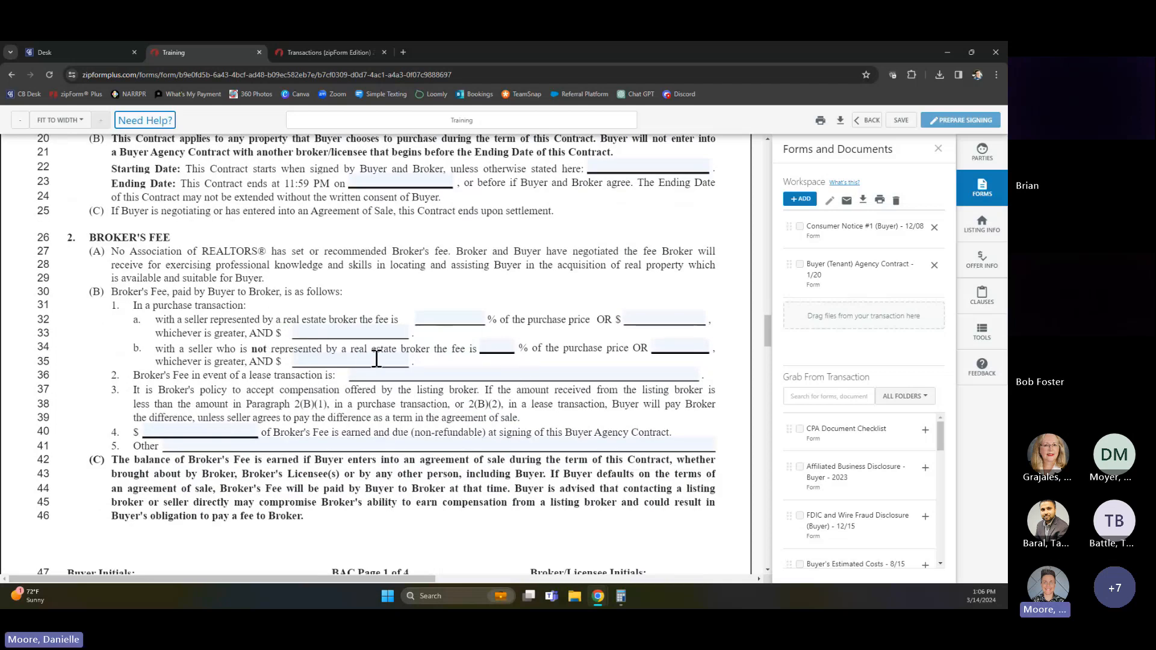
{"action": "scroll", "coordinate": [471, 481], "scroll_direction": "down", "scroll_amount": 4}
{"action": "scroll", "coordinate": [471, 506], "scroll_direction": "down", "scroll_amount": 12}
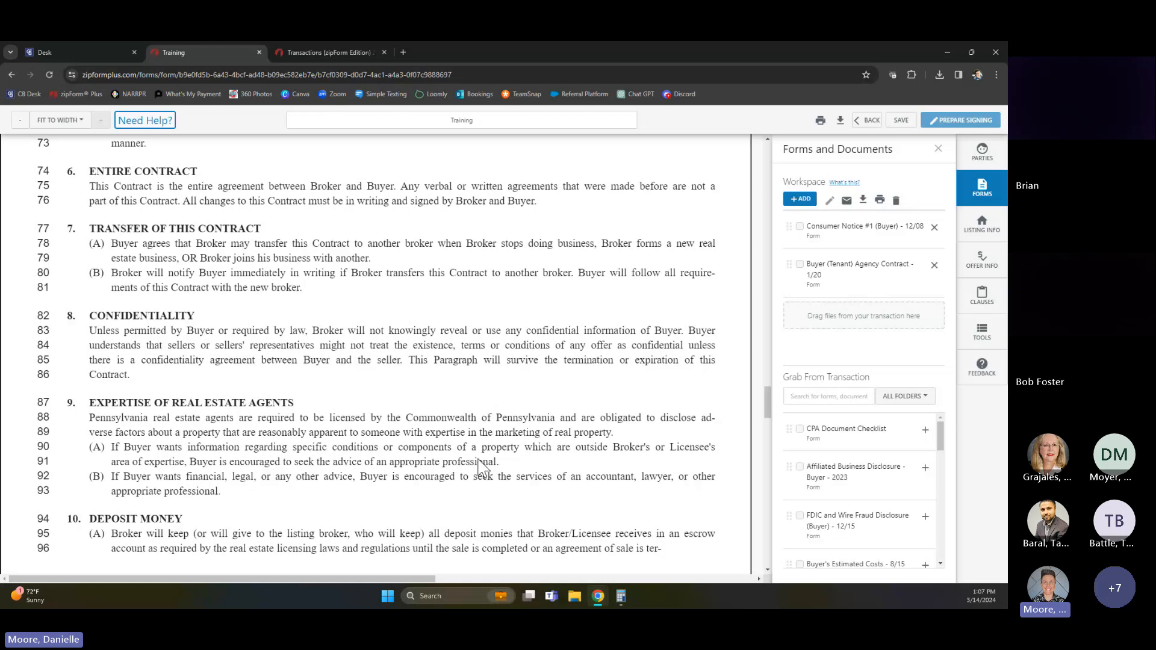
Review the Buyer (Tenant) Agency Contract from the broker's fee section through the signature block and save the form
{"action": "scroll", "coordinate": [556, 504], "scroll_direction": "up", "scroll_amount": 12}
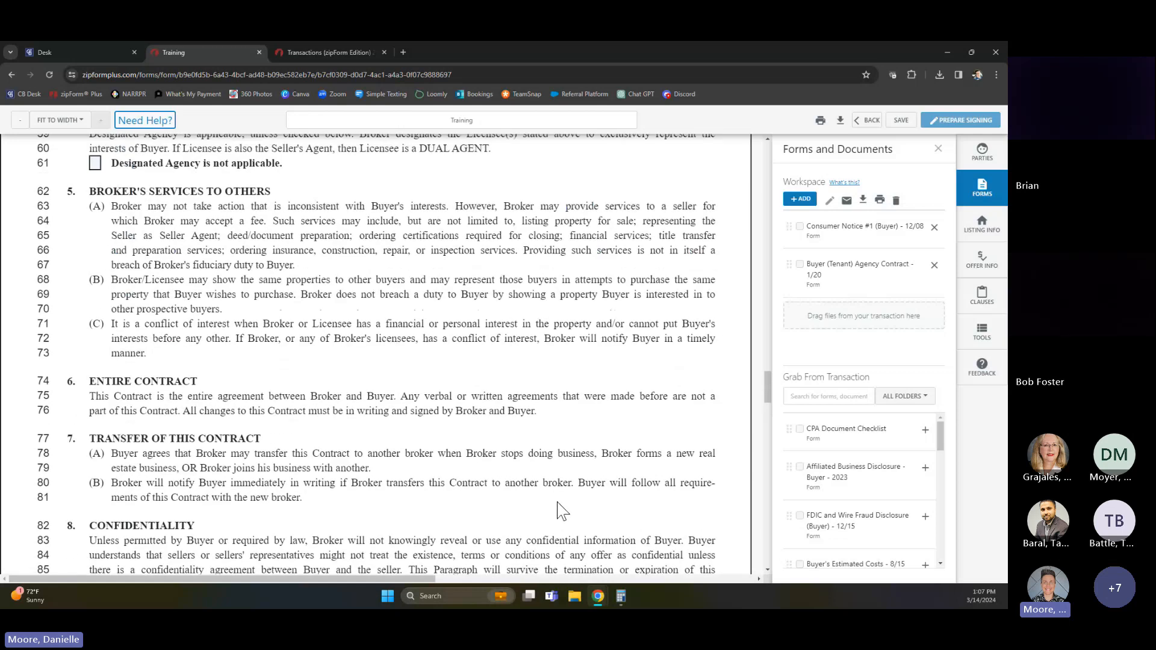
{"action": "scroll", "coordinate": [558, 506], "scroll_direction": "up", "scroll_amount": 4}
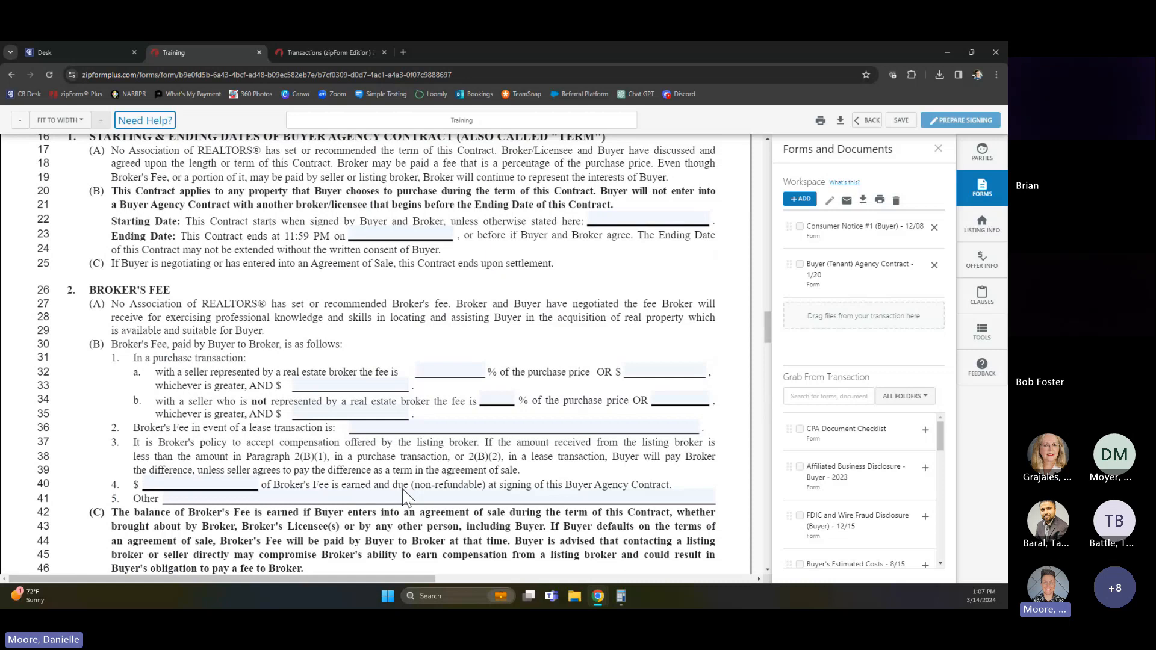
{"action": "scroll", "coordinate": [404, 497], "scroll_direction": "down", "scroll_amount": 4}
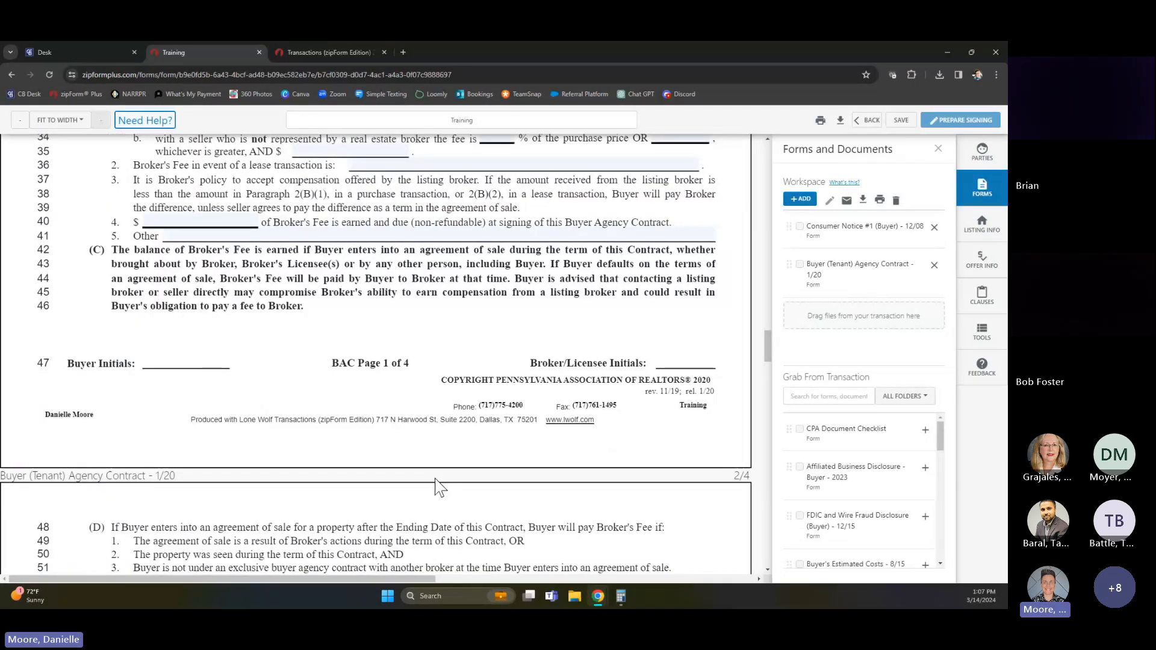
{"action": "scroll", "coordinate": [441, 487], "scroll_direction": "down", "scroll_amount": 15}
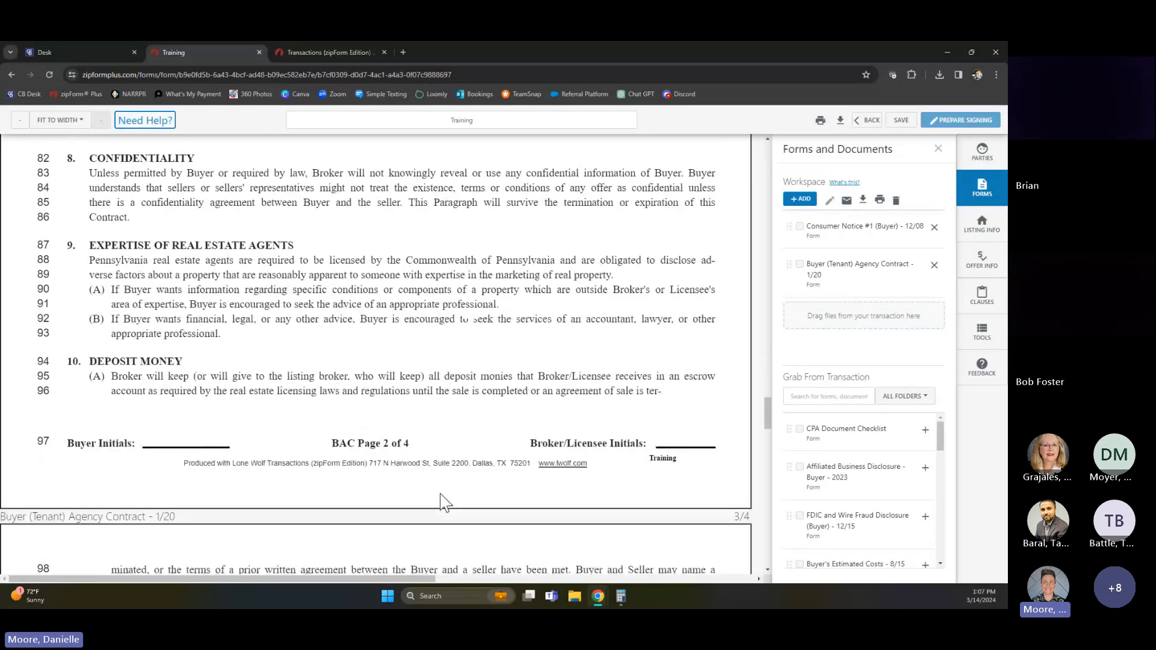
{"action": "scroll", "coordinate": [442, 505], "scroll_direction": "down", "scroll_amount": 14}
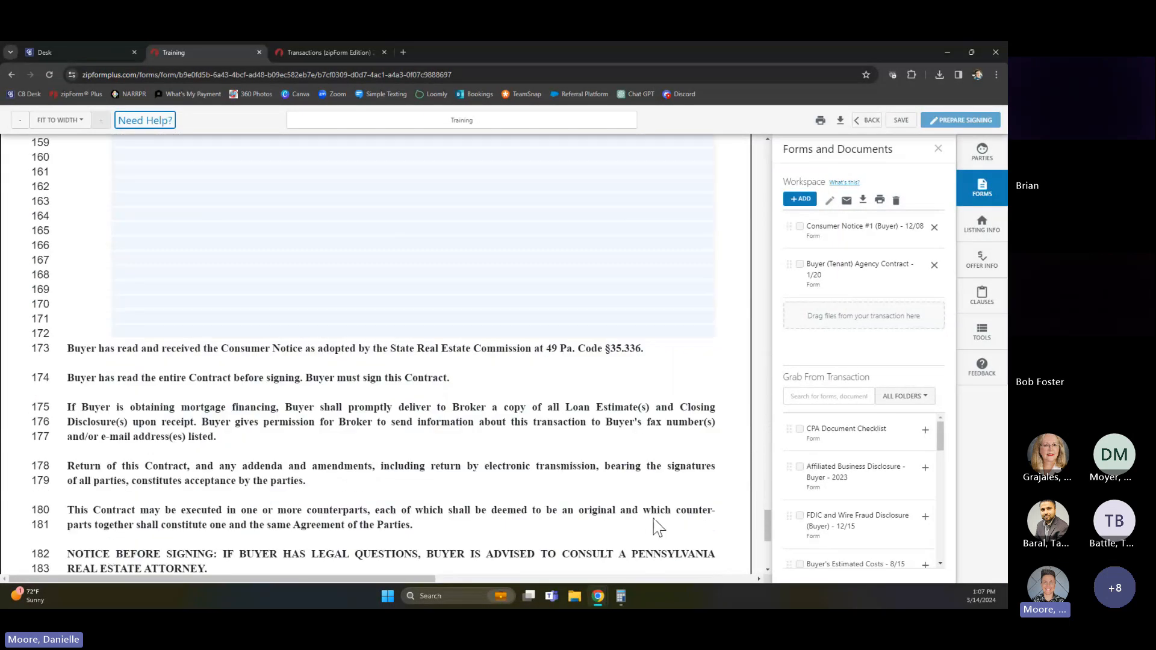
{"action": "scroll", "coordinate": [692, 514], "scroll_direction": "down", "scroll_amount": 3}
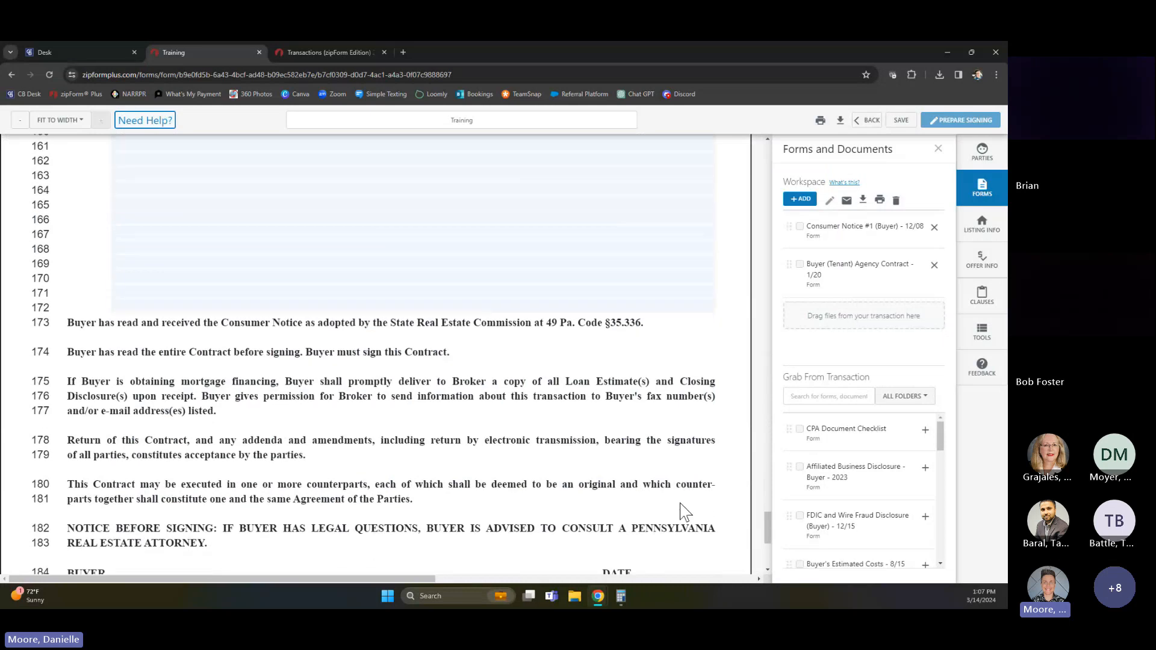
{"action": "left_click", "coordinate": [898, 123]}
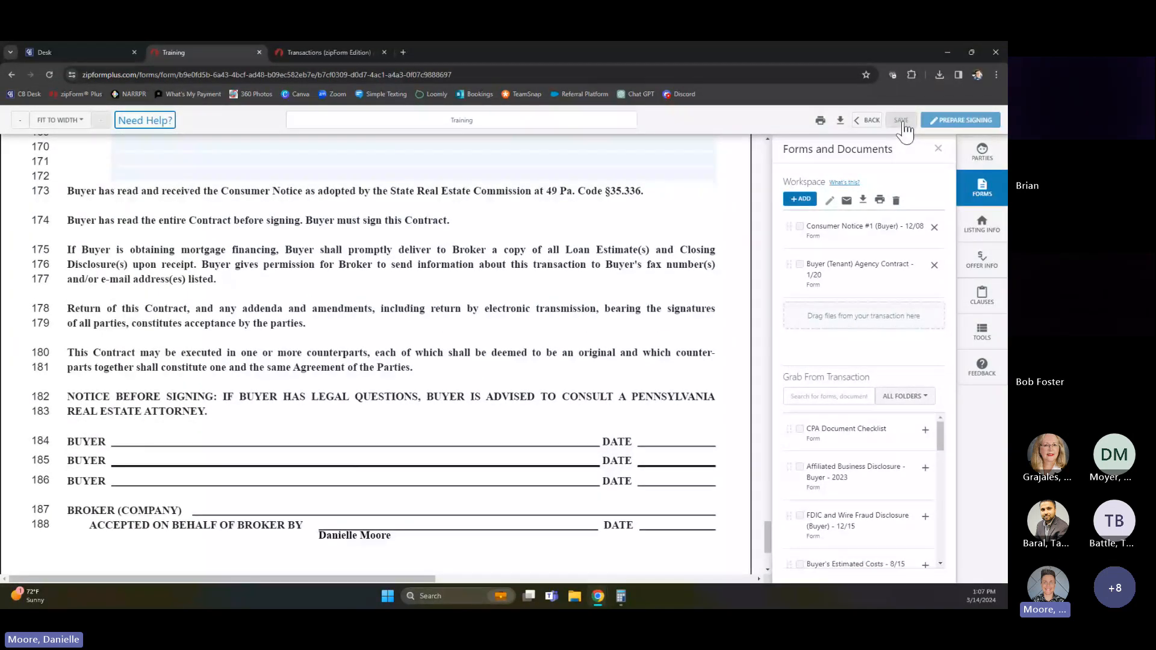
Save the Training template's forms again, leave the form editor and return to the list of templates
{"action": "scroll", "coordinate": [869, 499], "scroll_direction": "down", "scroll_amount": 2}
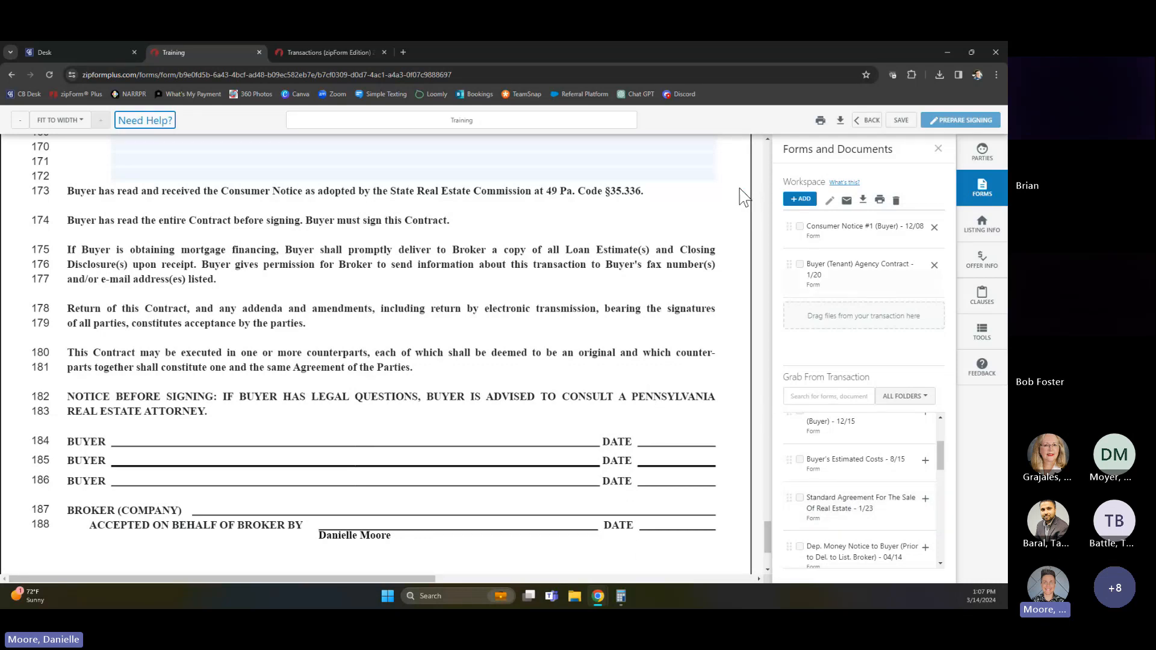
{"action": "scroll", "coordinate": [633, 467], "scroll_direction": "up", "scroll_amount": 2}
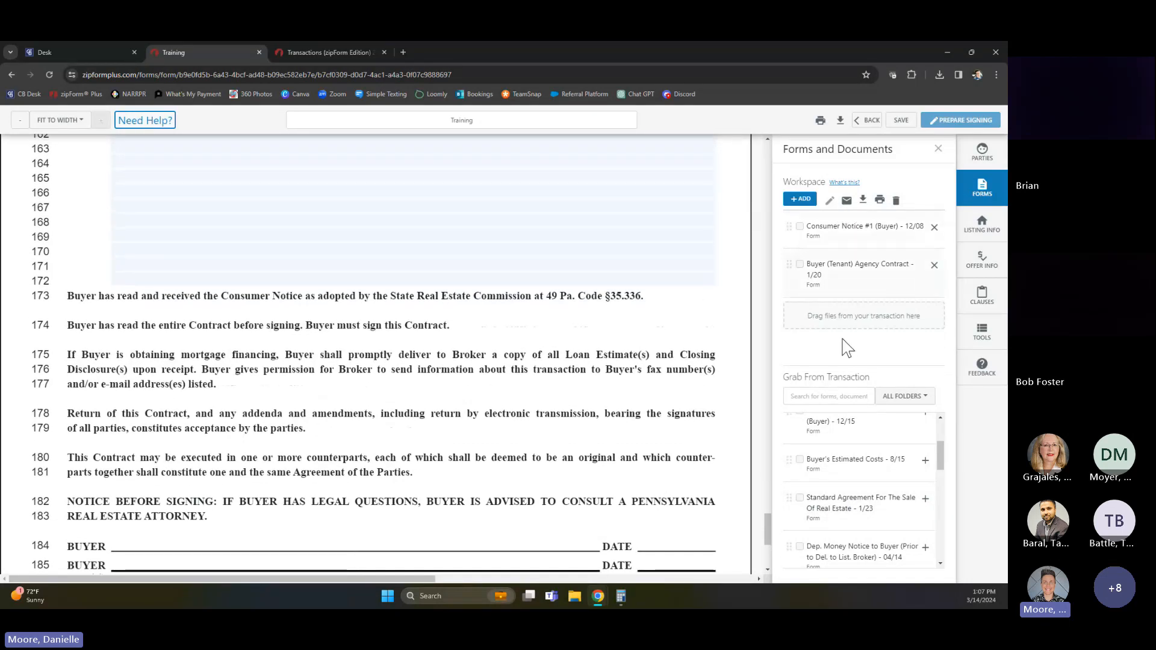
{"action": "left_click", "coordinate": [901, 122]}
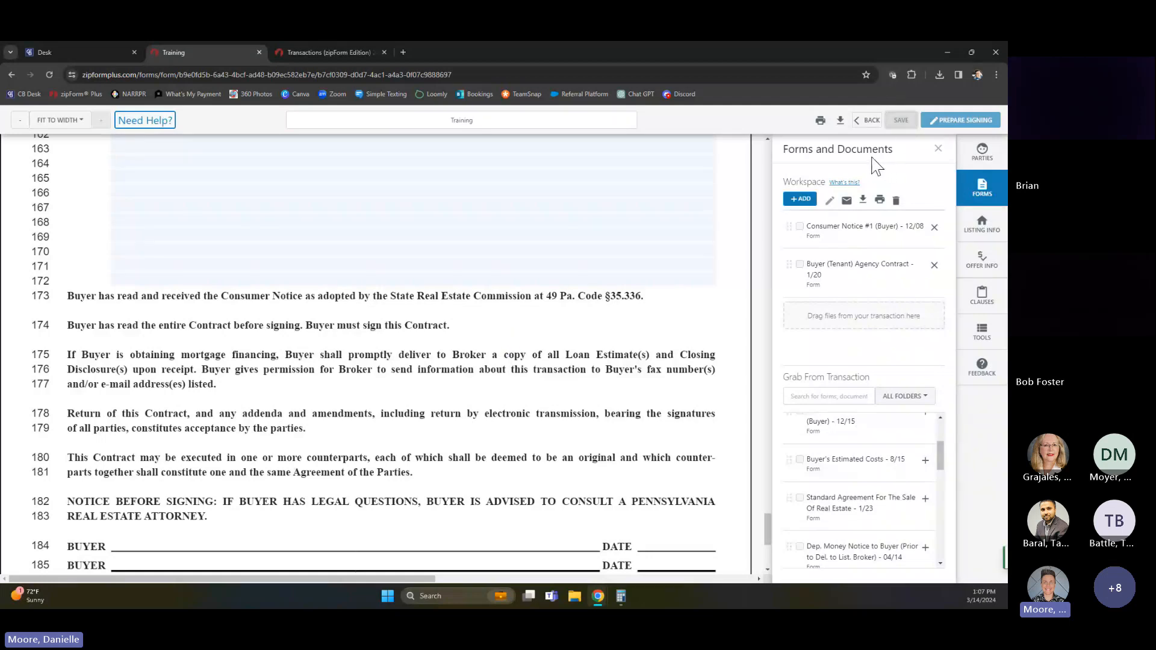
{"action": "left_click", "coordinate": [869, 121]}
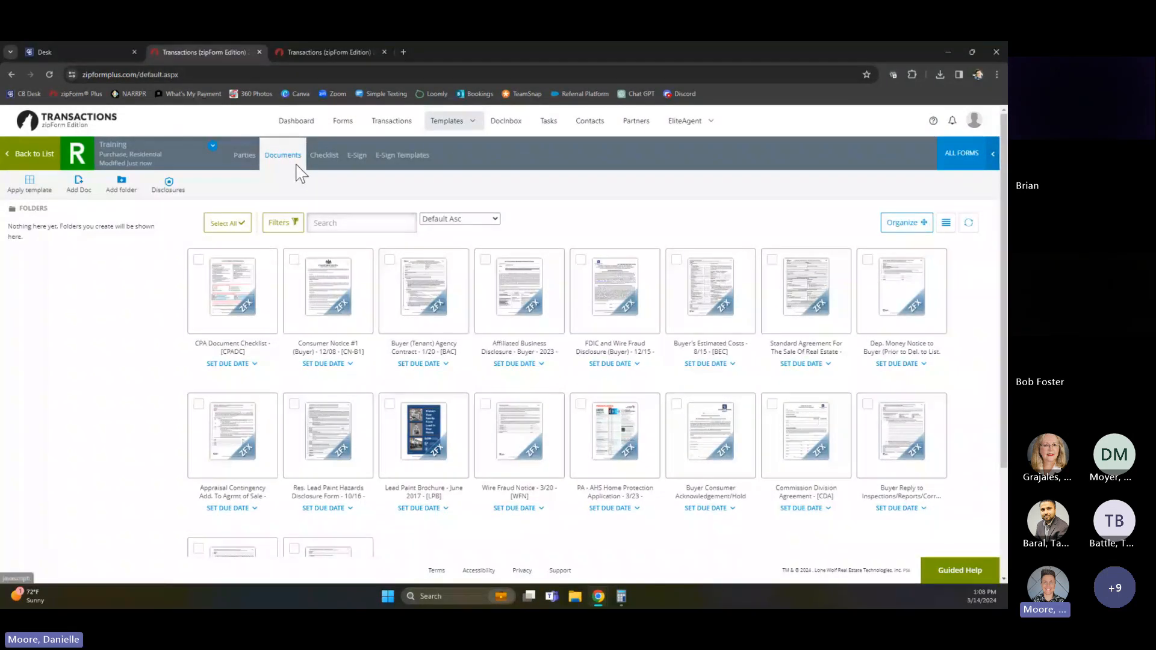
{"action": "left_click", "coordinate": [454, 123]}
{"action": "left_click", "coordinate": [432, 151]}
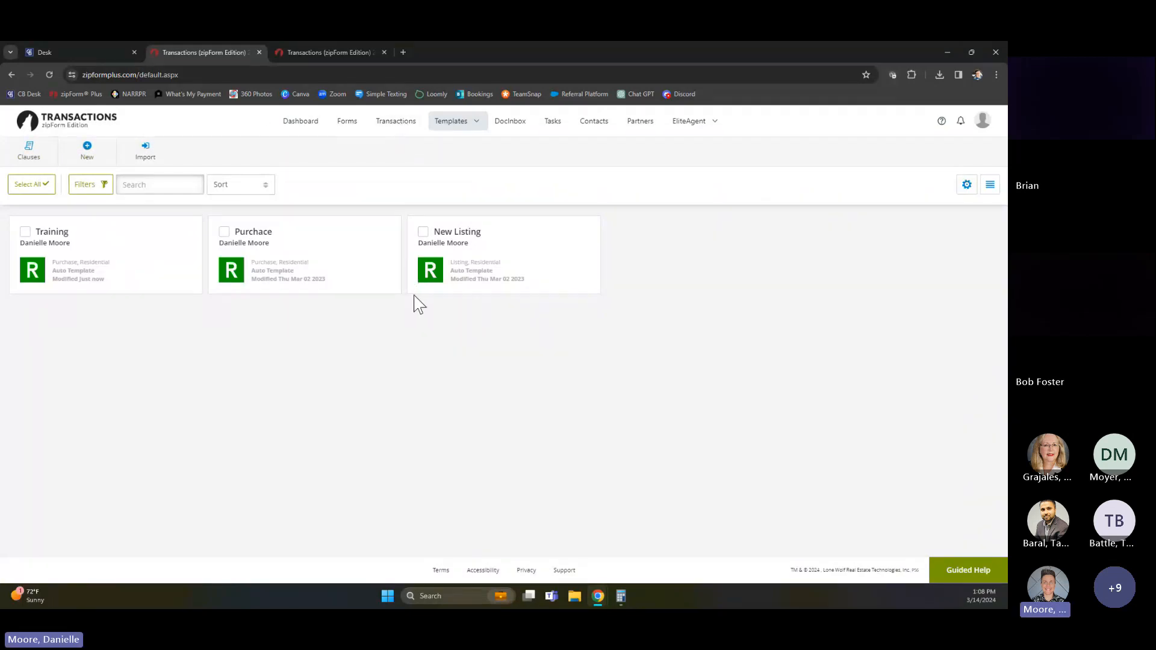
Create a new purchase transaction named Training in the Residential category with Active status and save it
{"action": "left_click", "coordinate": [392, 126]}
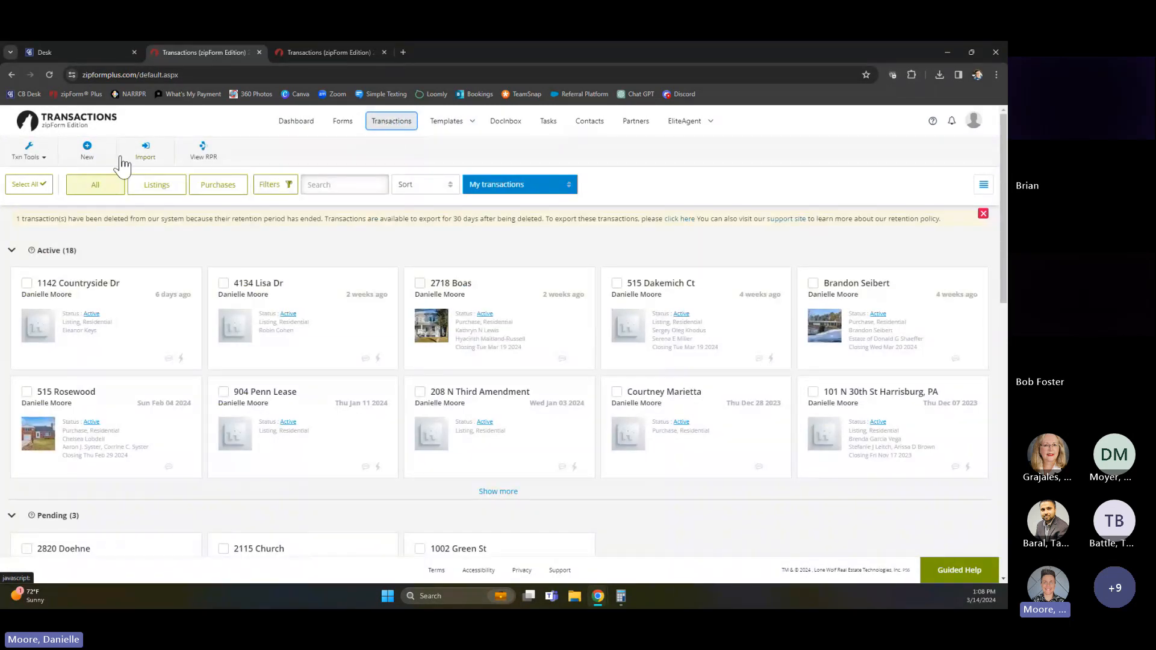
{"action": "left_click", "coordinate": [86, 152]}
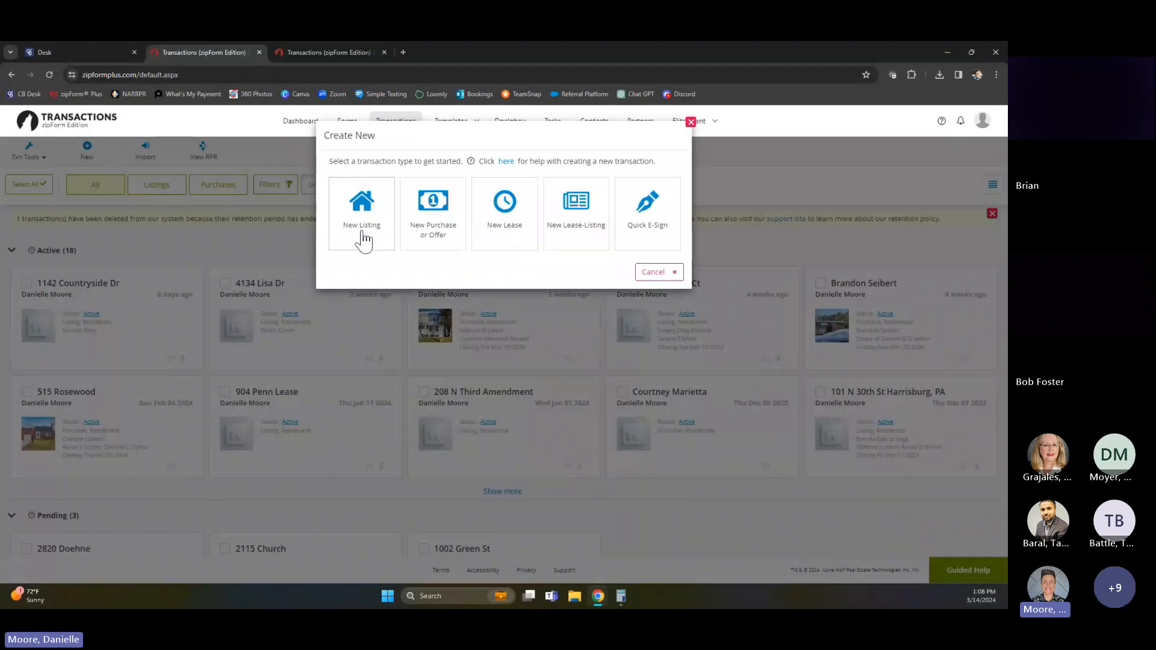
{"action": "left_click", "coordinate": [433, 231]}
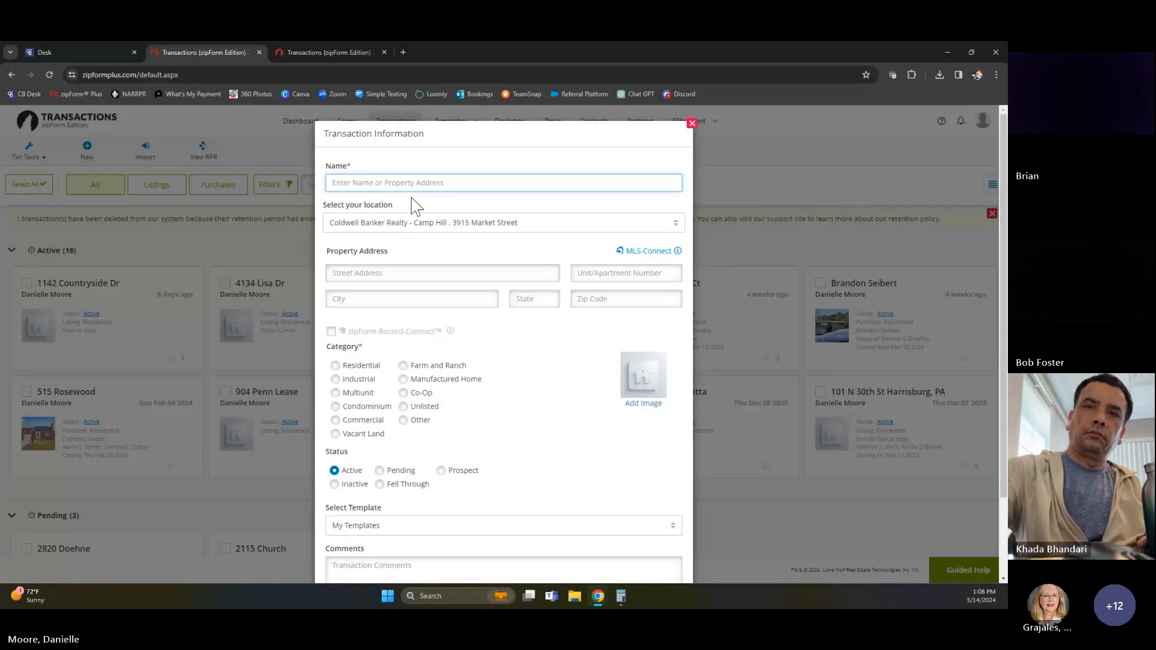
{"action": "type", "text": "Tr"}
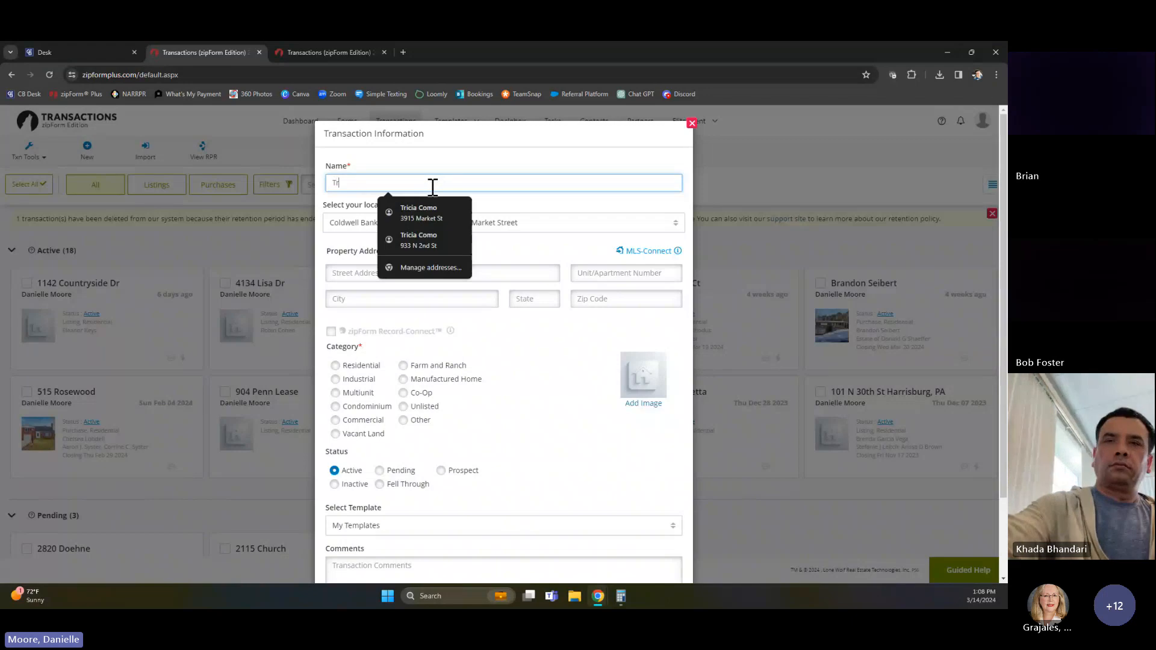
{"action": "type", "text": "ainin"}
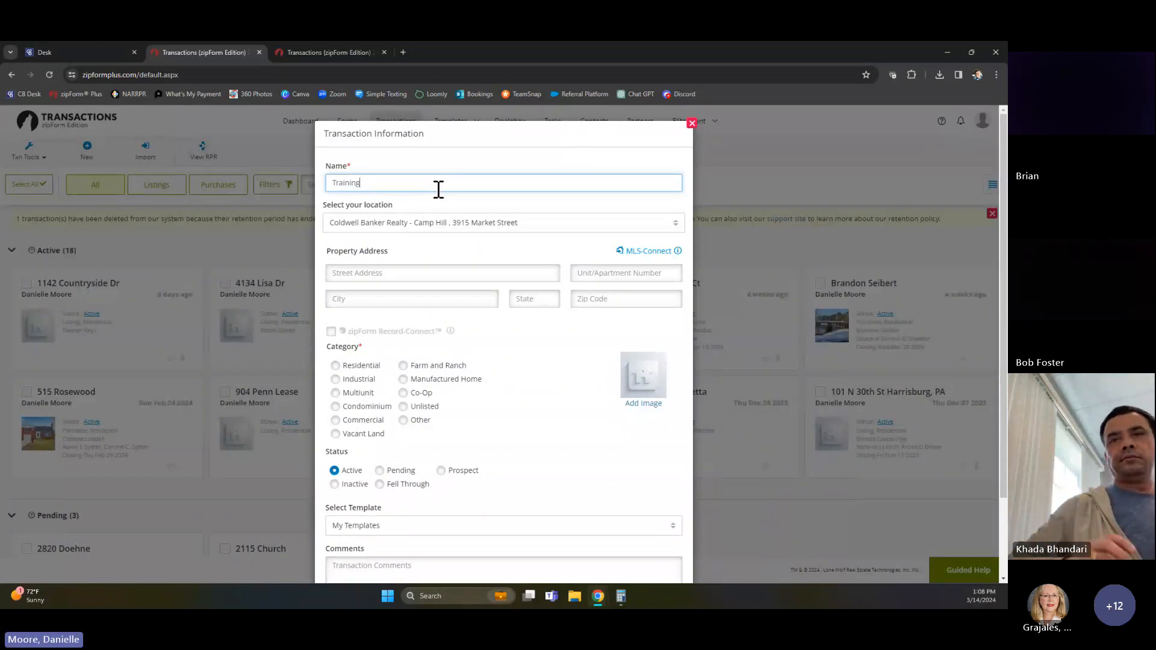
{"action": "type", "text": "g"}
{"action": "left_click", "coordinate": [335, 366]}
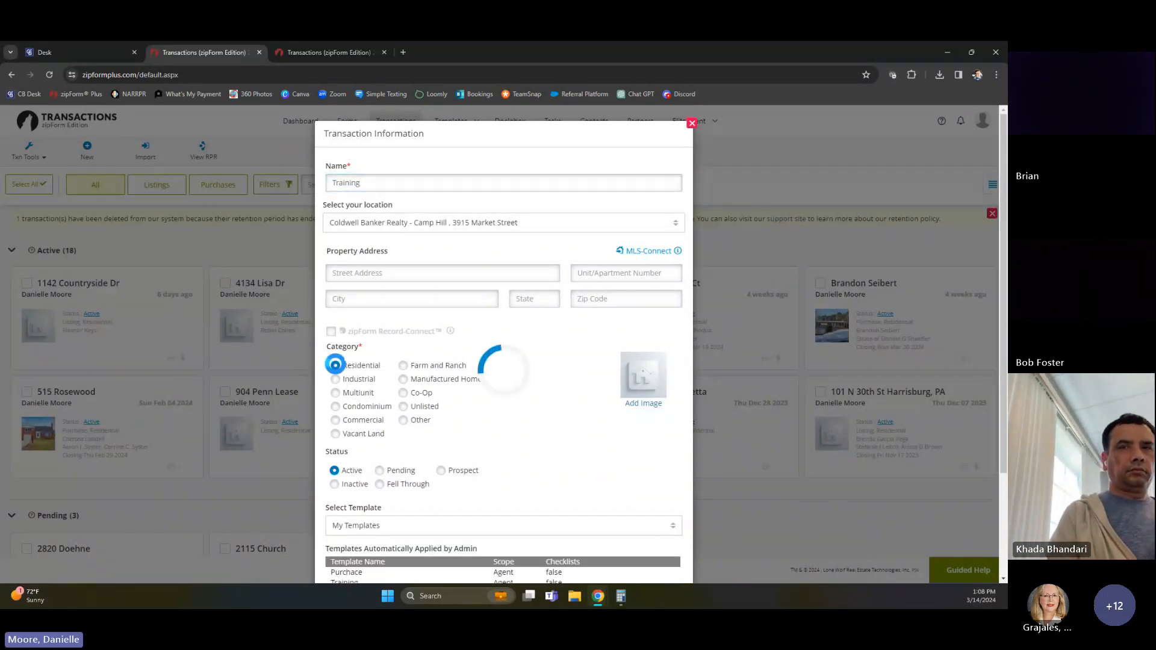
{"action": "scroll", "coordinate": [435, 464], "scroll_direction": "down", "scroll_amount": 2}
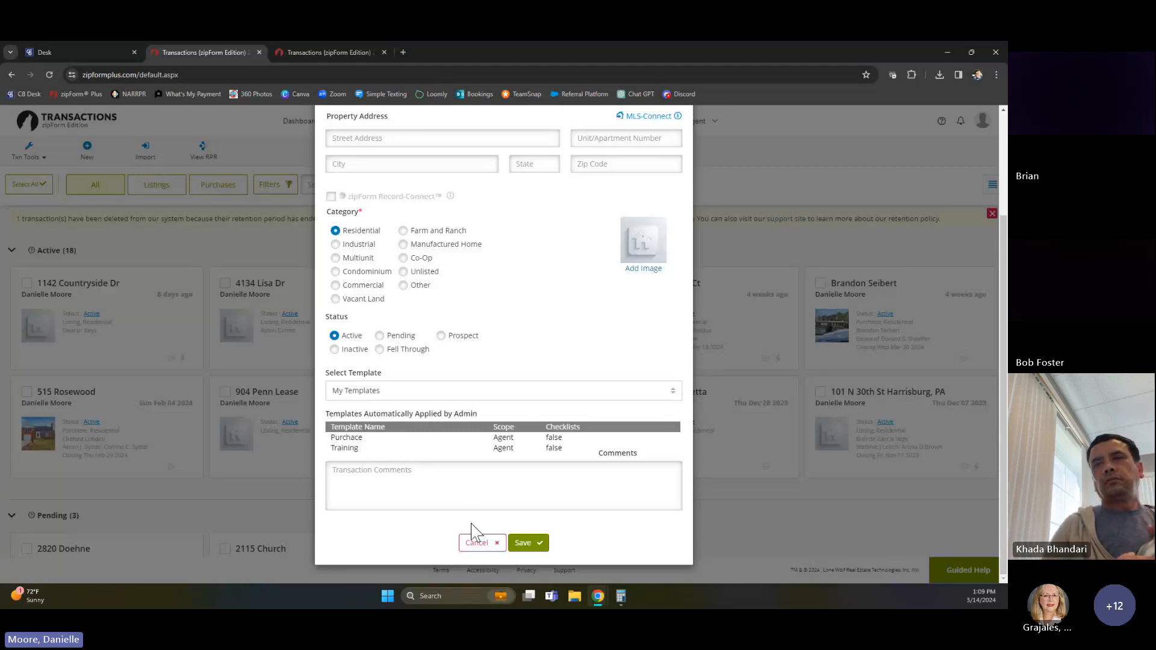
{"action": "left_click", "coordinate": [523, 544]}
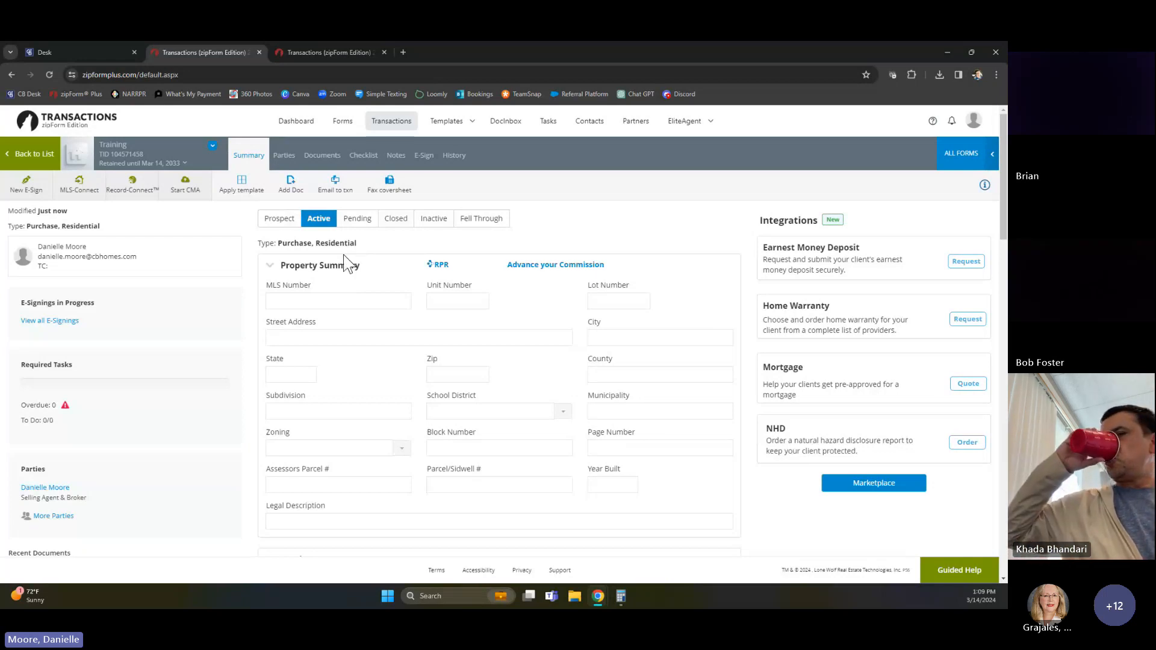
Start an MLS-Connect import for the transaction and log in to Bright MLS in a new browser tab with the saved credentials
{"action": "left_click", "coordinate": [81, 187]}
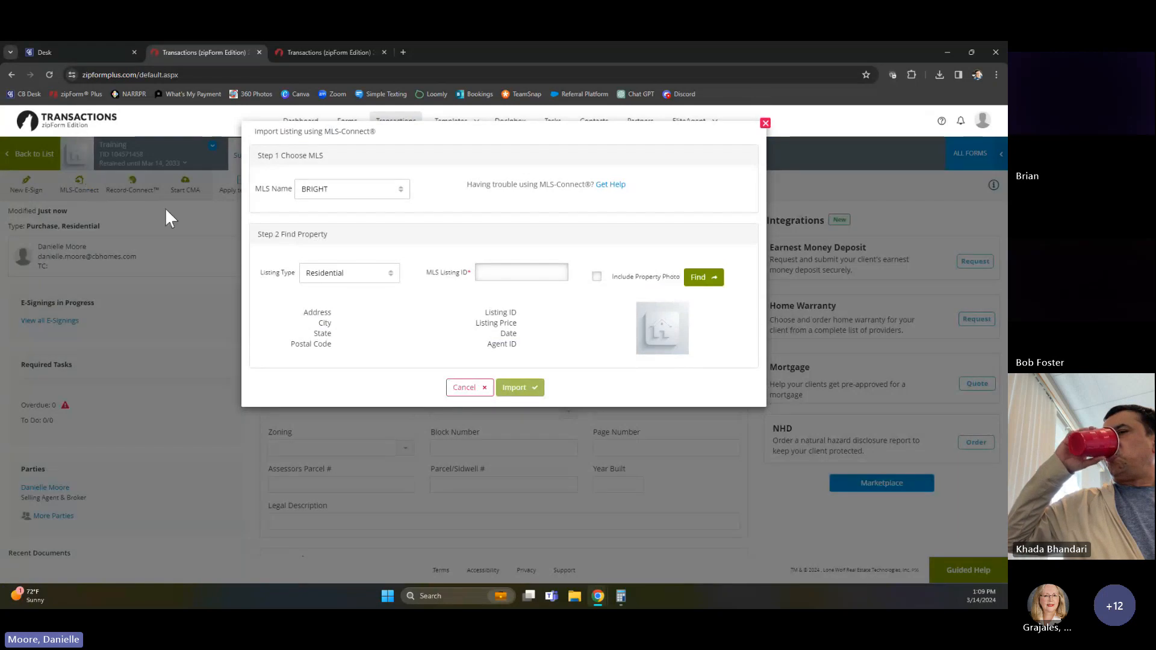
{"action": "left_click", "coordinate": [401, 51]}
{"action": "type", "text": "v"}
{"action": "key", "text": "BackSpace"}
{"action": "key", "text": "BackSpace"}
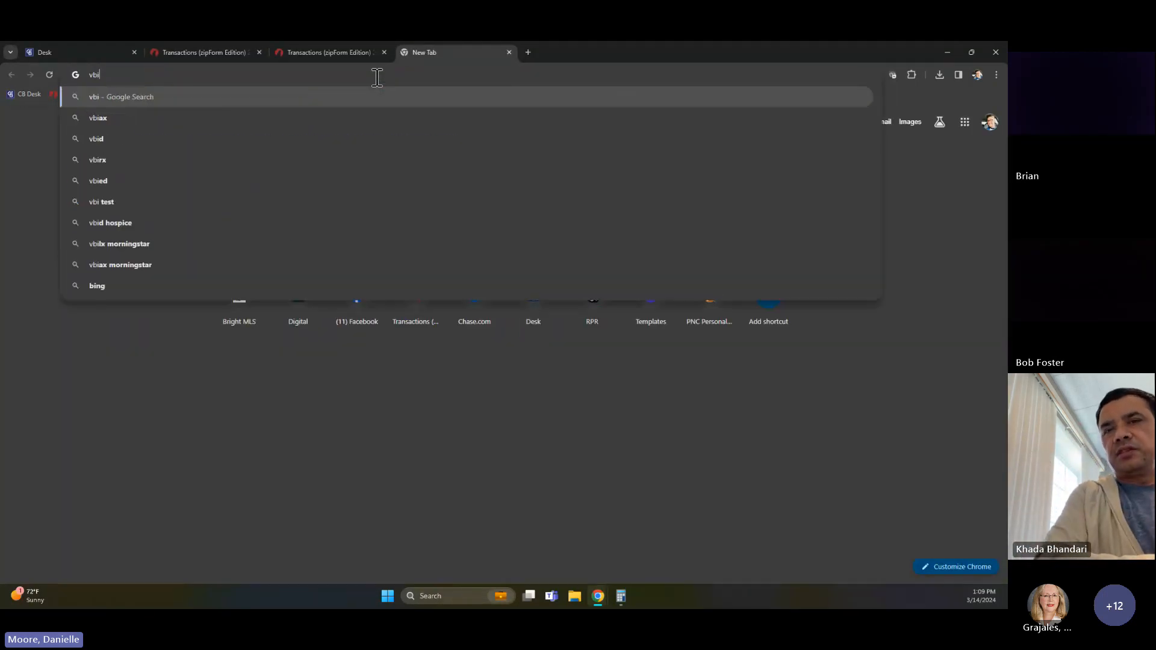
{"action": "type", "text": "brigh"}
{"action": "key", "text": "Return"}
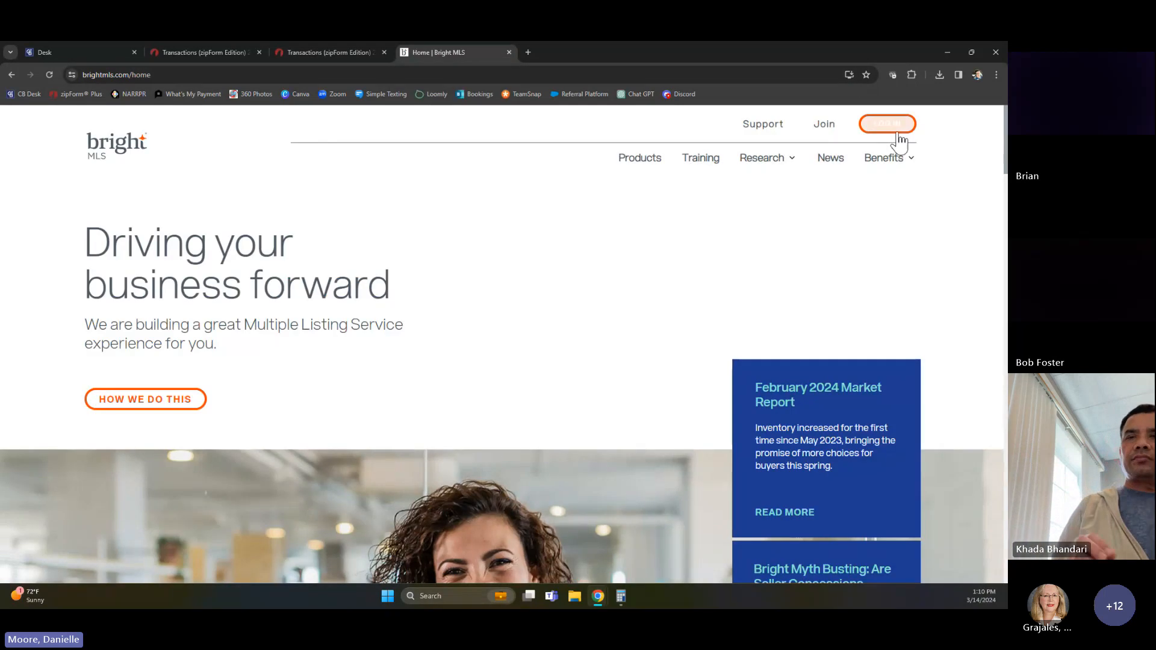
{"action": "left_click", "coordinate": [899, 122]}
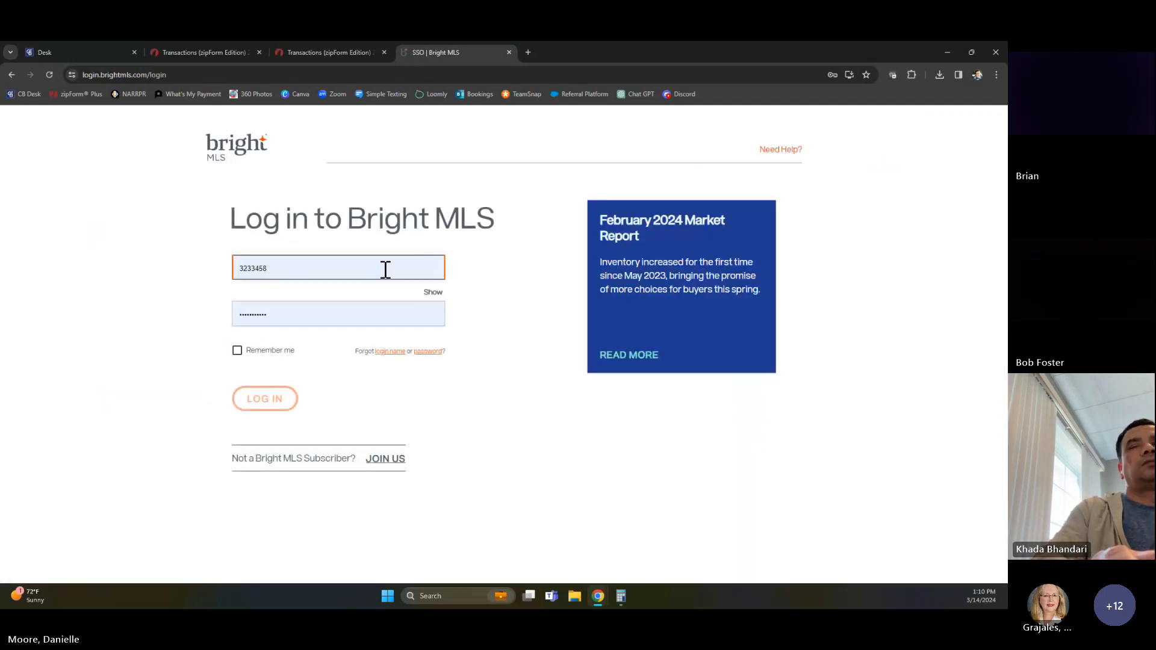
{"action": "left_click", "coordinate": [268, 405]}
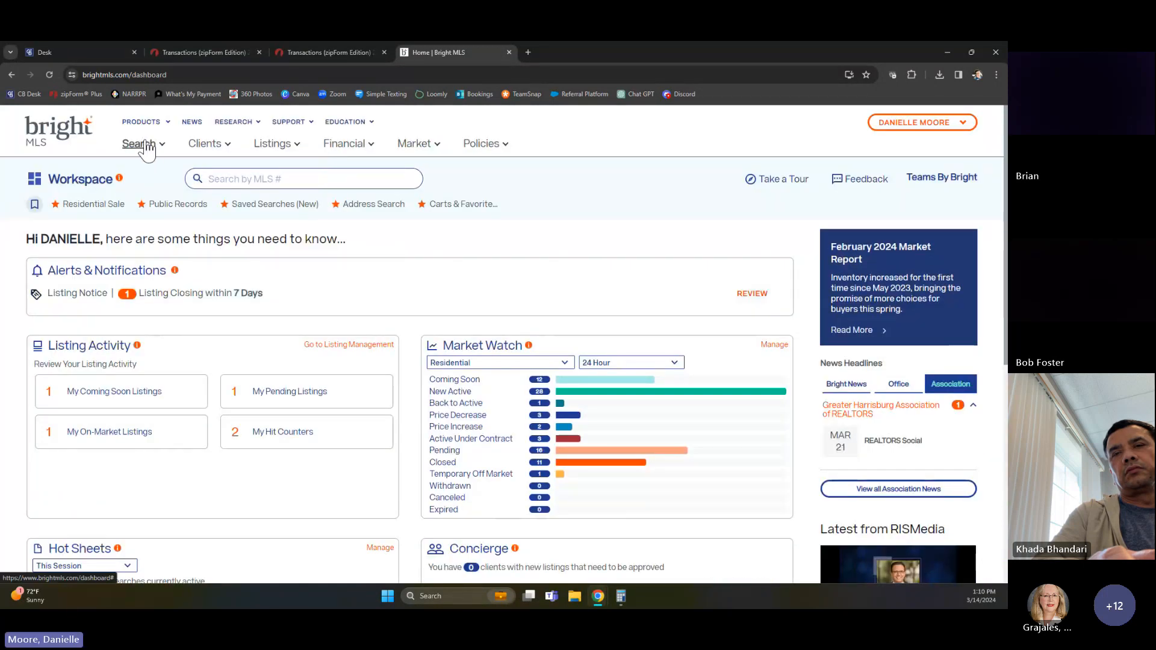
Search Bright MLS by the property's street number and street name, and open the matching listing's full details
{"action": "left_click", "coordinate": [144, 143]}
{"action": "left_click", "coordinate": [804, 233]}
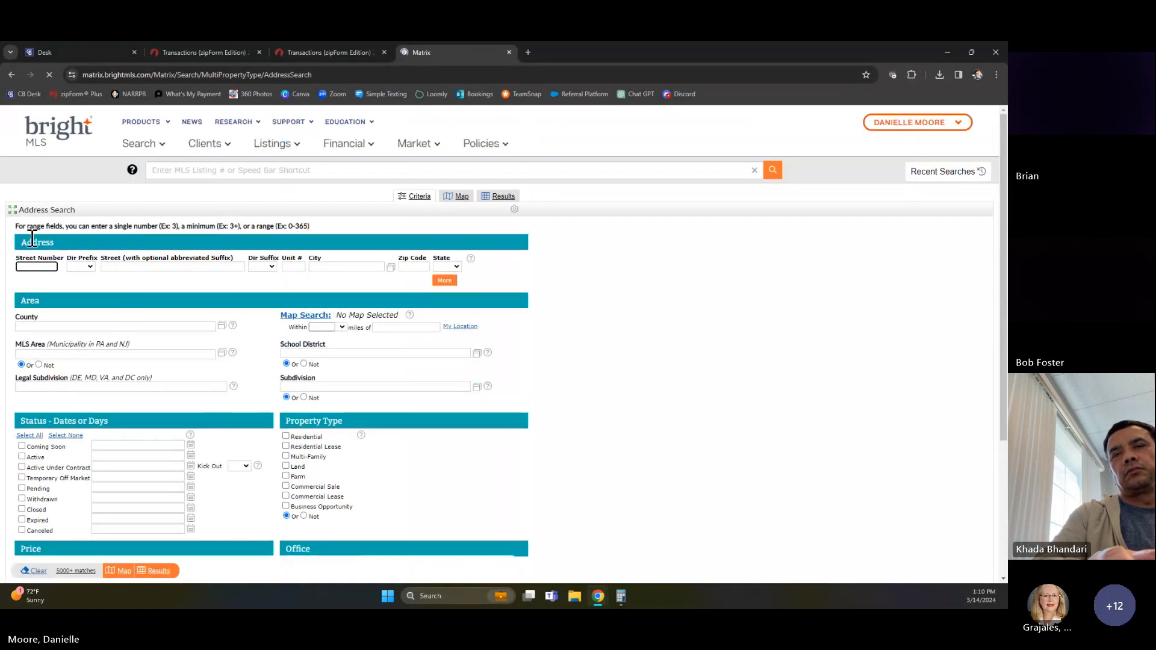
{"action": "left_click", "coordinate": [47, 266]}
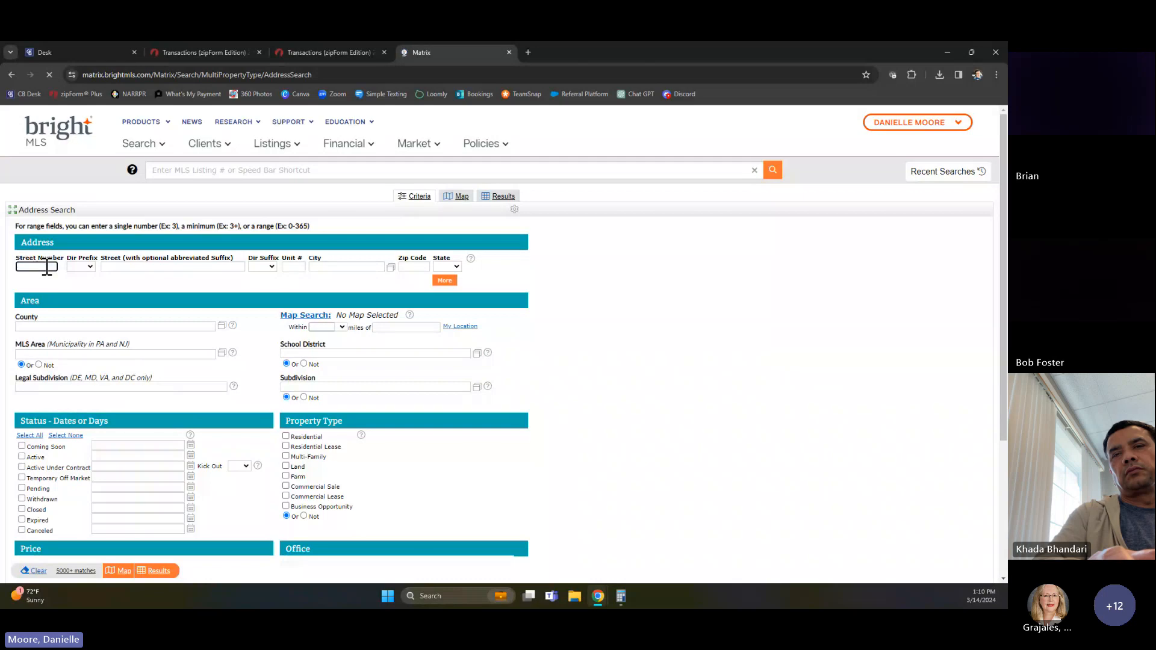
{"action": "key", "text": "Tab"}
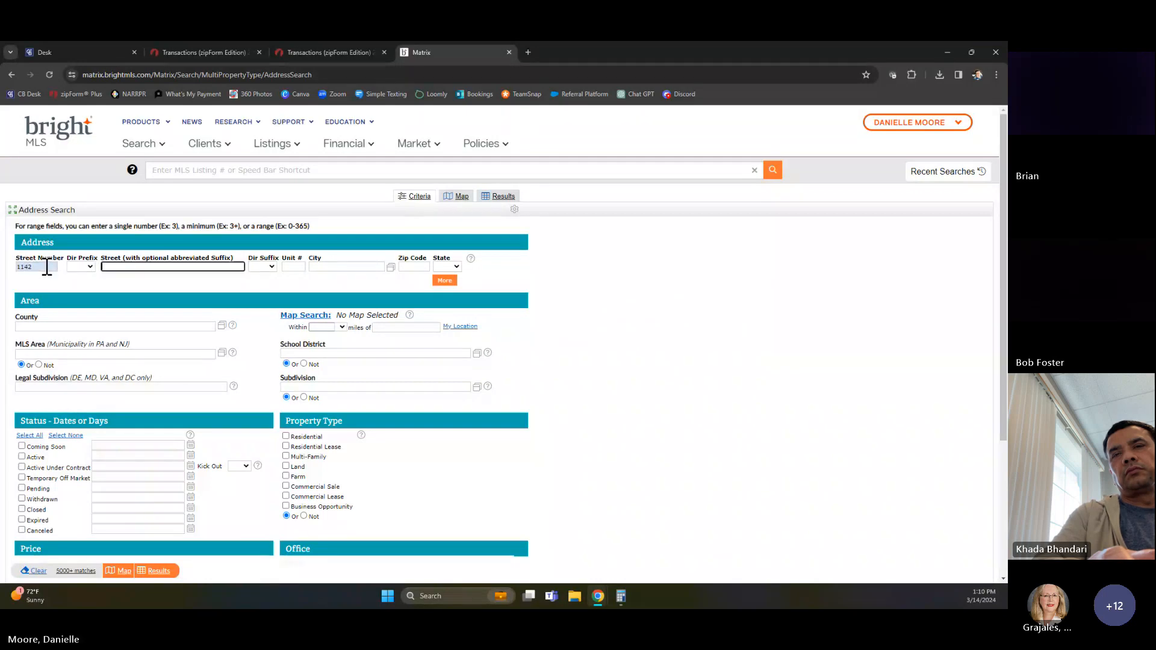
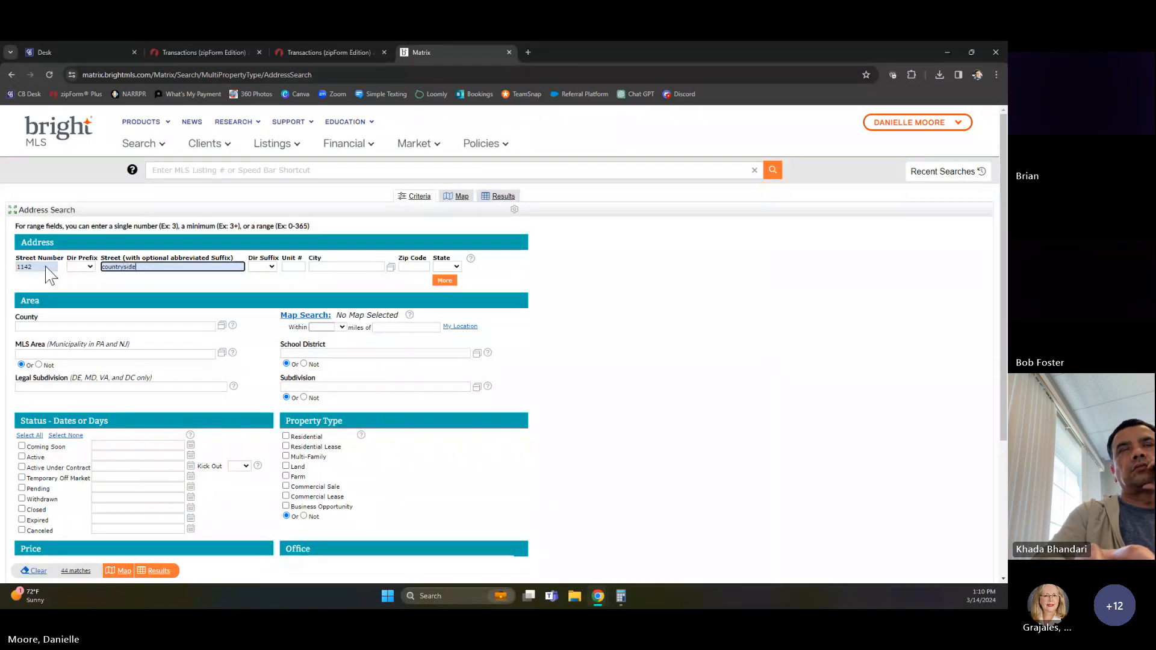
{"action": "key", "text": "Return"}
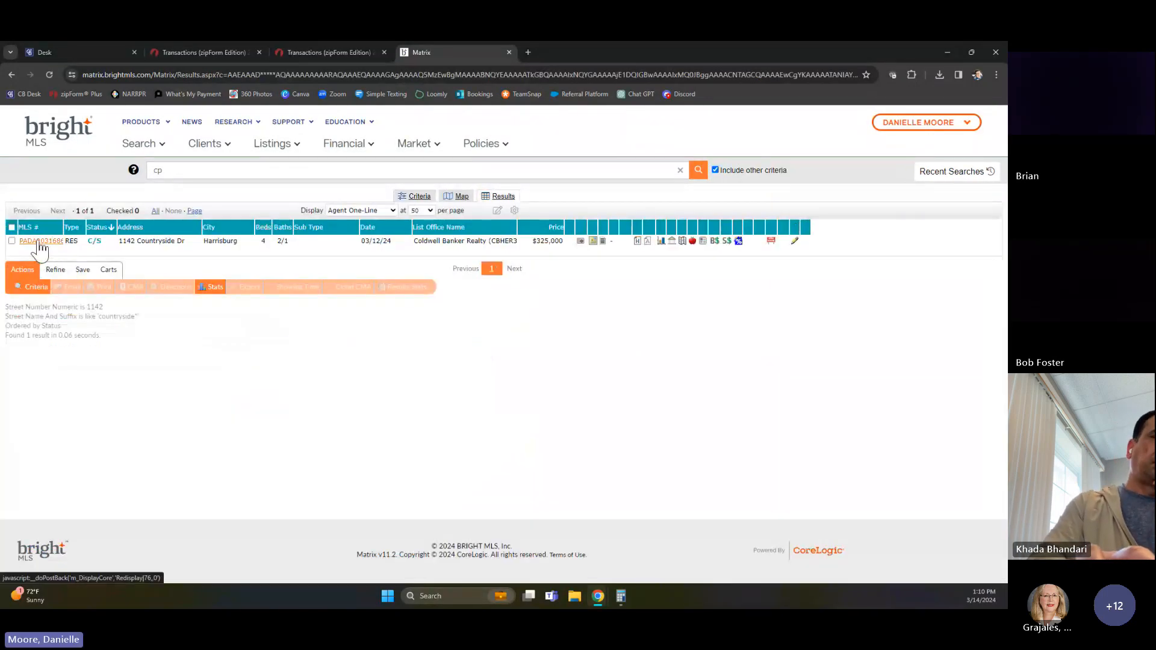
{"action": "left_click", "coordinate": [40, 241]}
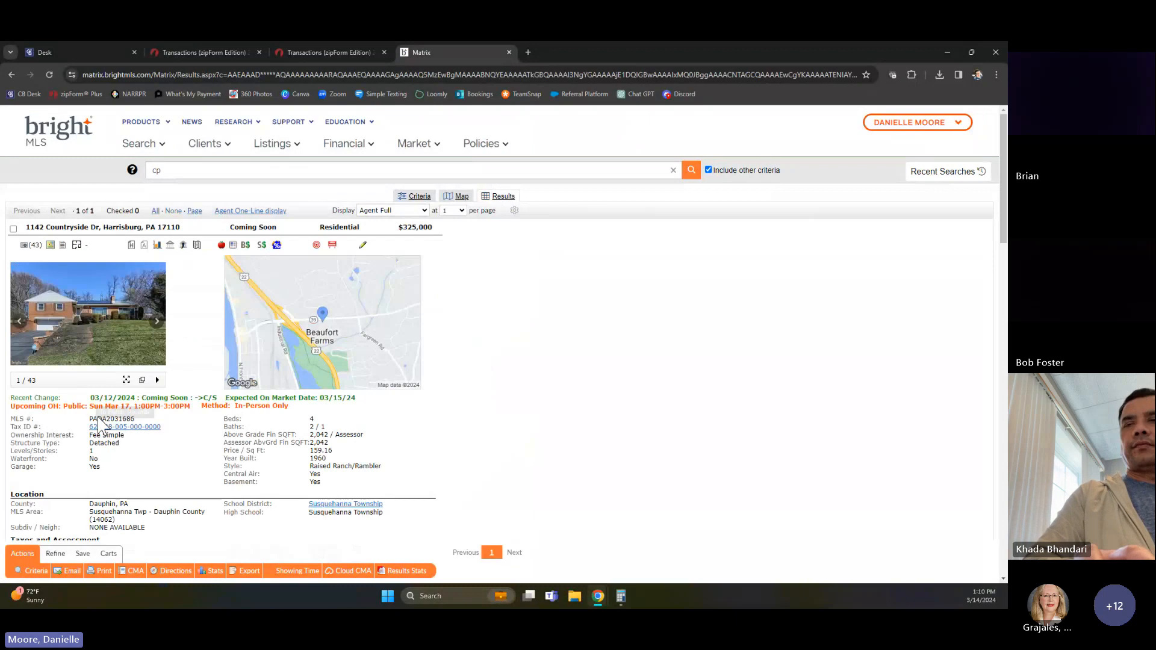
Copy the listing's MLS number and return to the transaction's MLS-Connect import, closing the duplicate Transactions tab
{"action": "left_click_drag", "start_coordinate": [91, 420], "coordinate": [137, 420]}
{"action": "key", "text": "ctrl+c"}
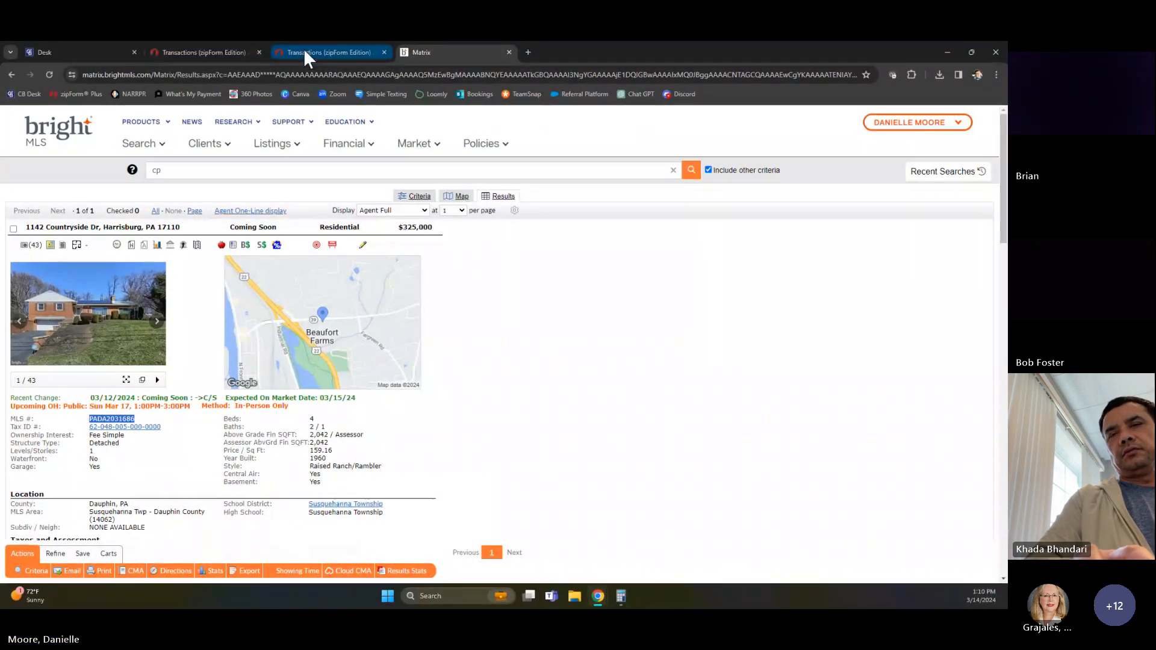
{"action": "left_click", "coordinate": [361, 52]}
{"action": "left_click", "coordinate": [384, 52]}
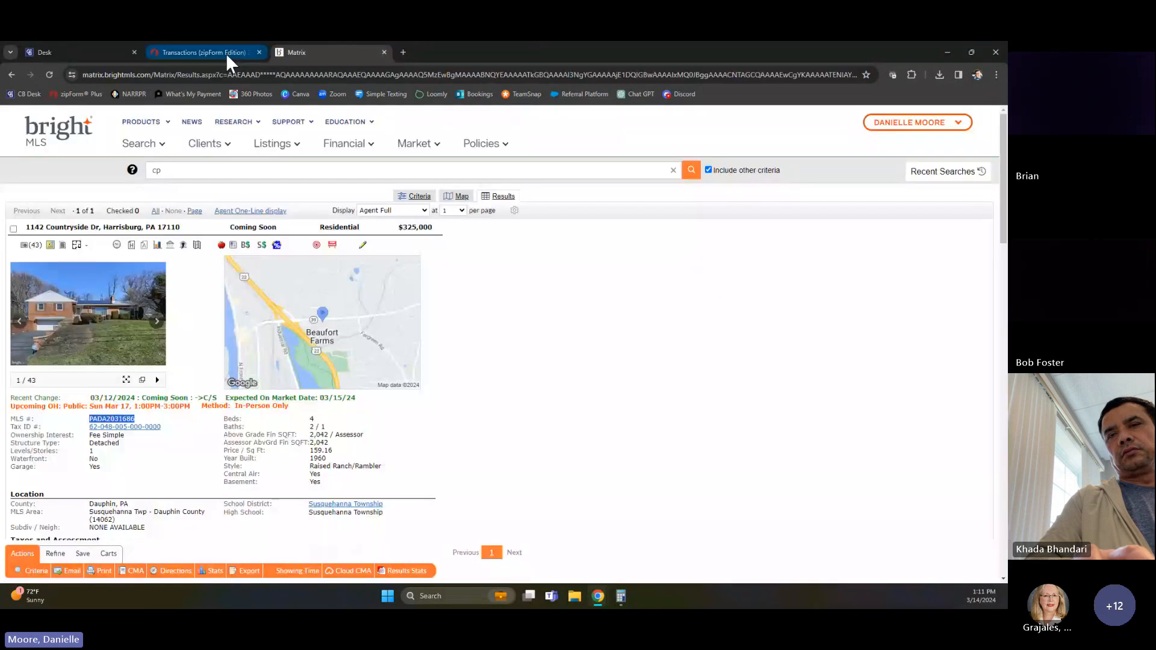
{"action": "left_click", "coordinate": [225, 53]}
Find the residential listing with MLS ID PADA2031686 in the BRIGHT import, including the property photo
{"action": "left_click", "coordinate": [501, 269]}
{"action": "key", "text": "ctrl+v"}
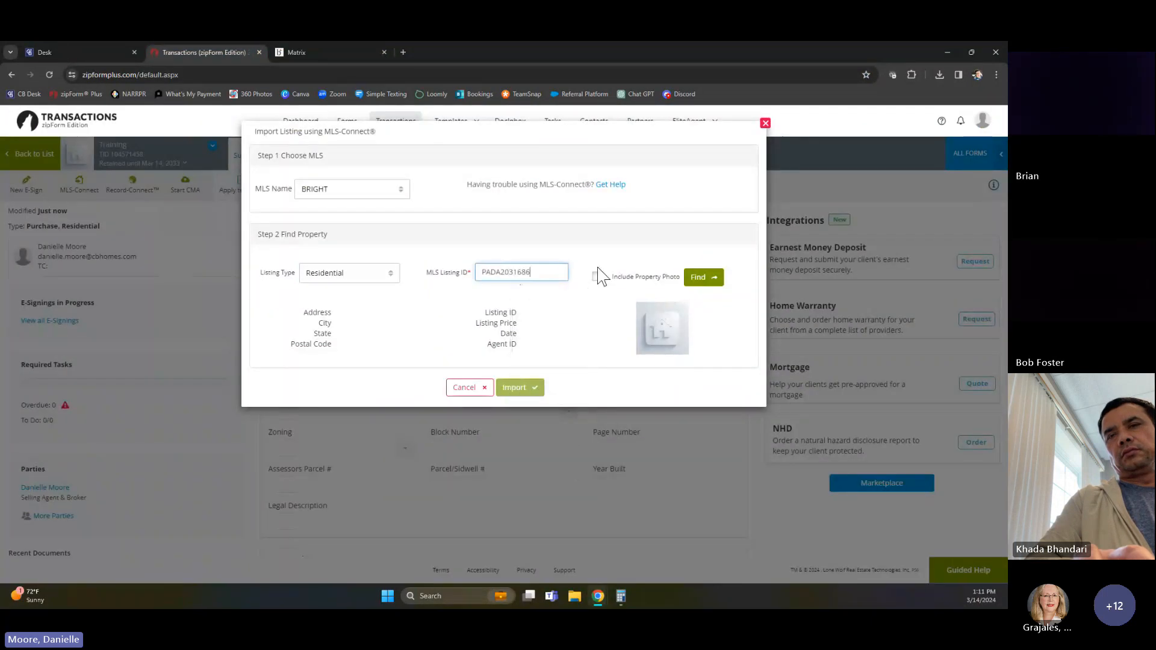
{"action": "left_click", "coordinate": [597, 278]}
{"action": "left_click", "coordinate": [698, 275]}
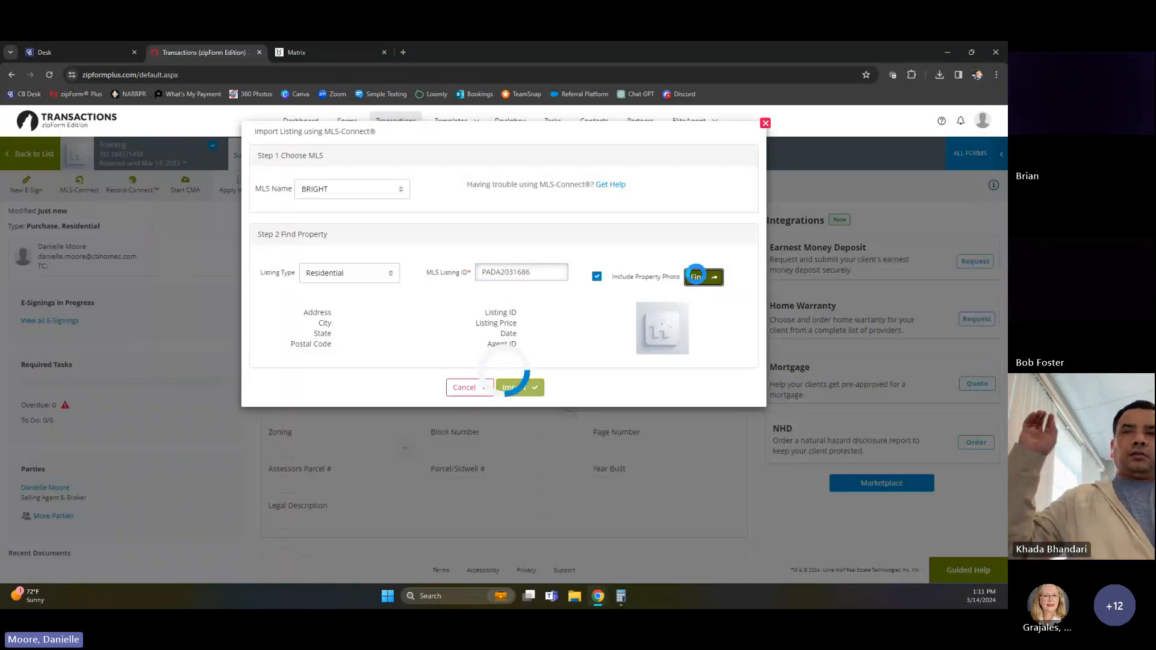
Import the found listing into the transaction, replacing existing data, and review the property, purchase and commission summaries
{"action": "left_click", "coordinate": [524, 391]}
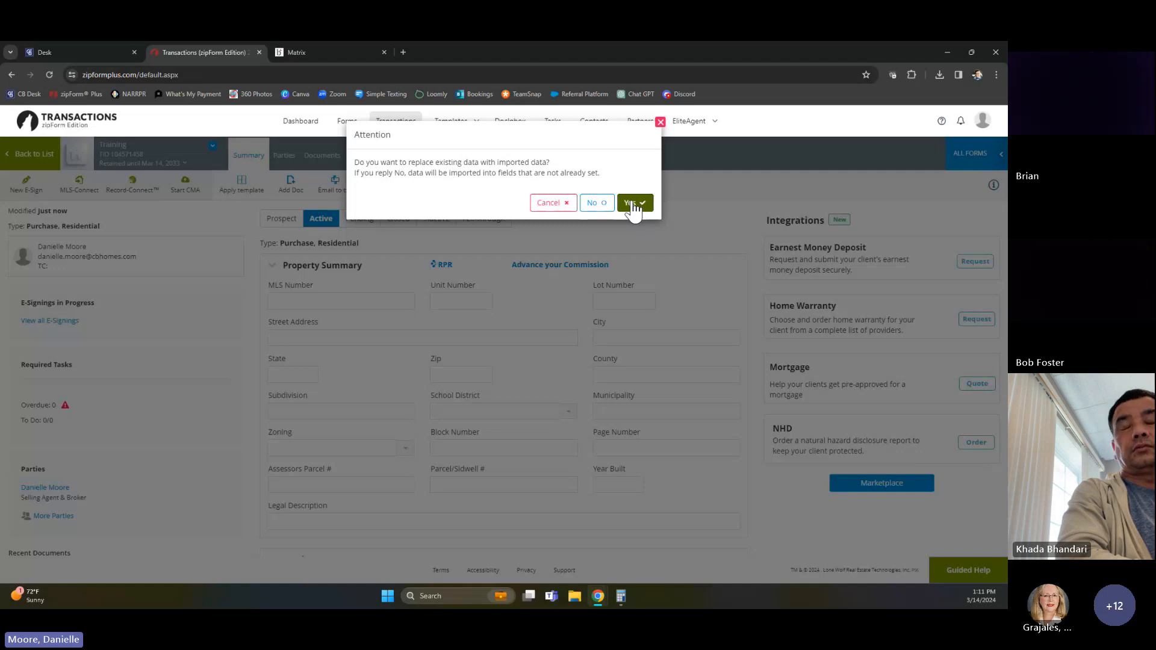
{"action": "left_click", "coordinate": [631, 205]}
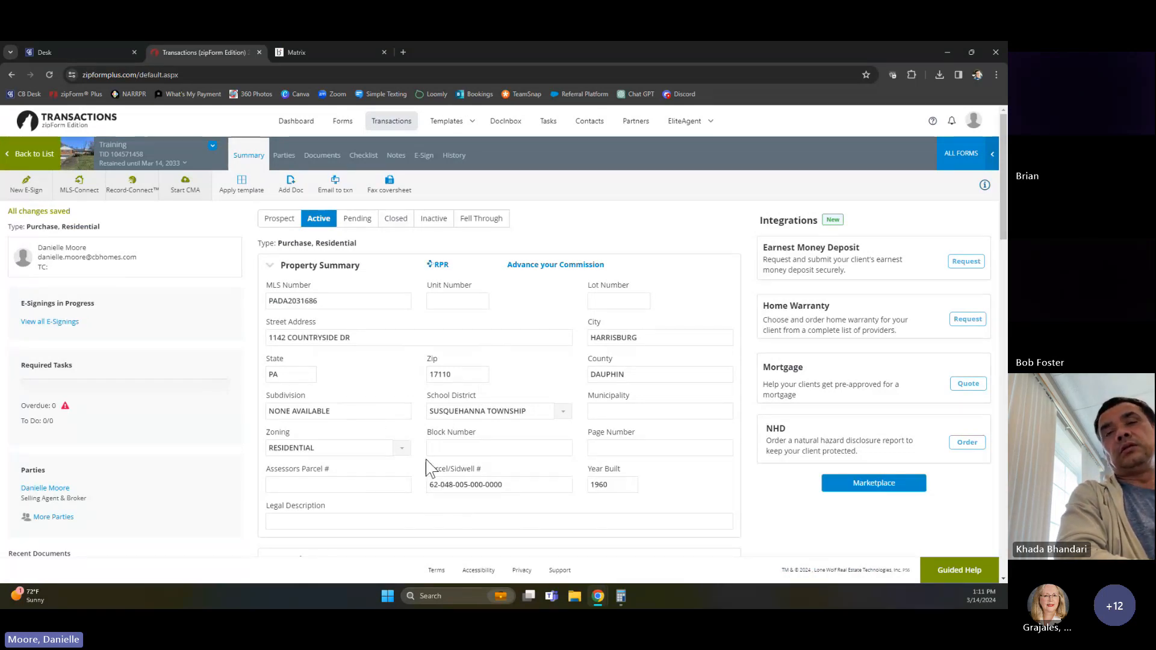
{"action": "scroll", "coordinate": [400, 441], "scroll_direction": "down", "scroll_amount": 2}
{"action": "scroll", "coordinate": [403, 441], "scroll_direction": "up", "scroll_amount": 2}
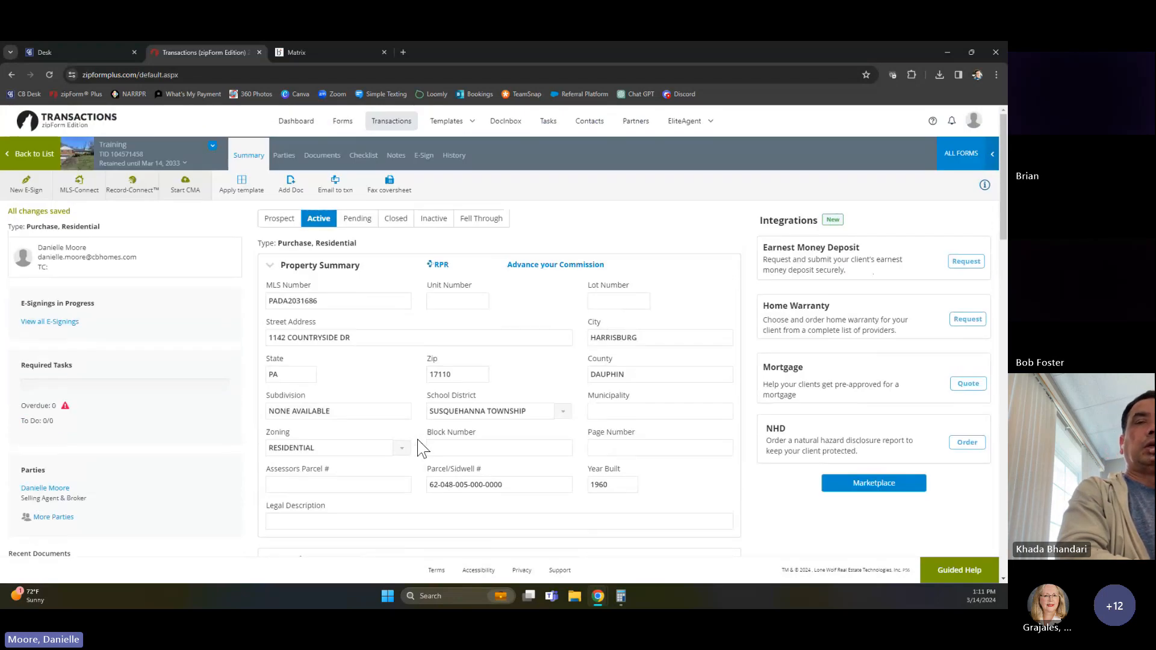
{"action": "scroll", "coordinate": [421, 446], "scroll_direction": "down", "scroll_amount": 4}
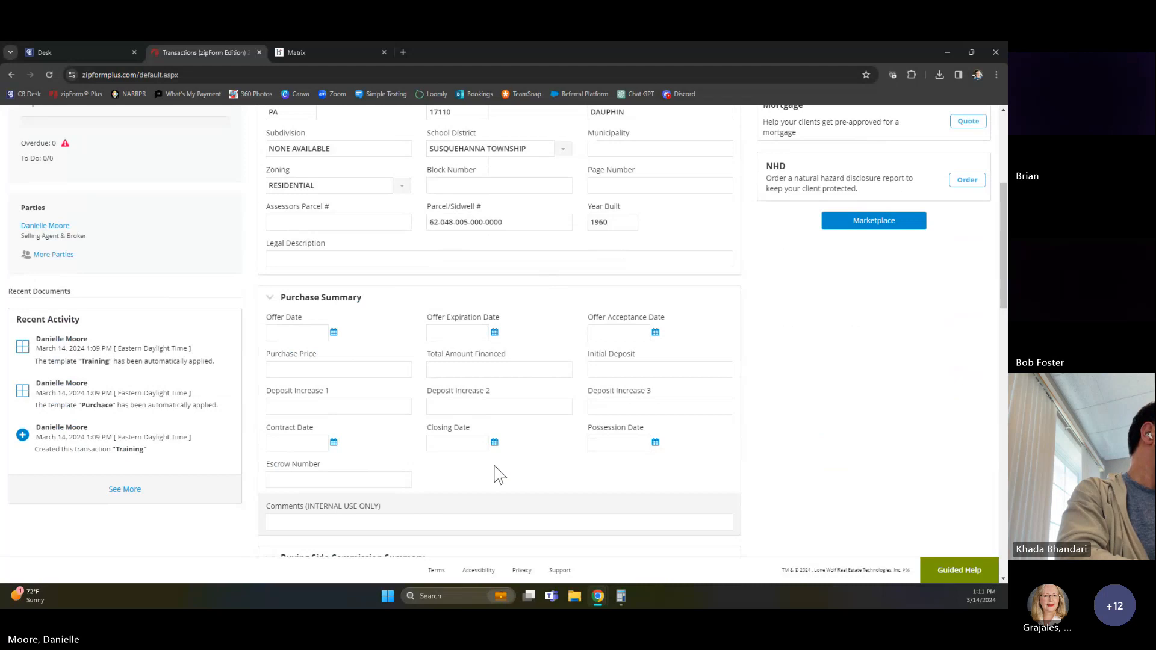
{"action": "scroll", "coordinate": [359, 266], "scroll_direction": "down", "scroll_amount": 3}
{"action": "scroll", "coordinate": [537, 441], "scroll_direction": "down", "scroll_amount": 5}
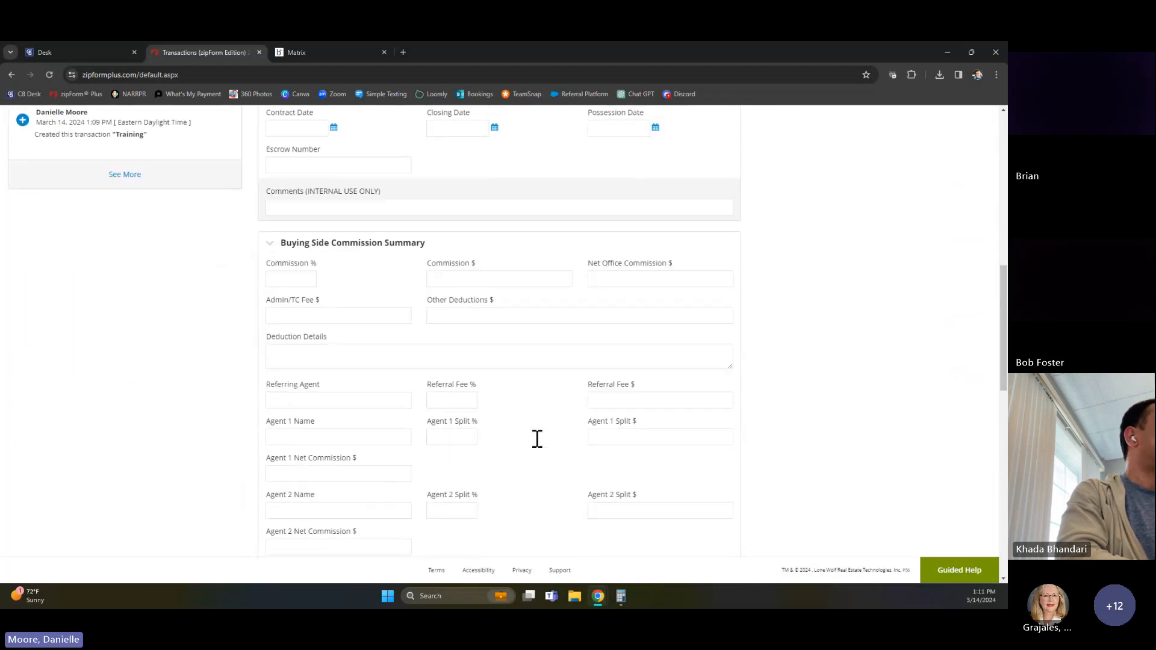
{"action": "scroll", "coordinate": [540, 448], "scroll_direction": "up", "scroll_amount": 13}
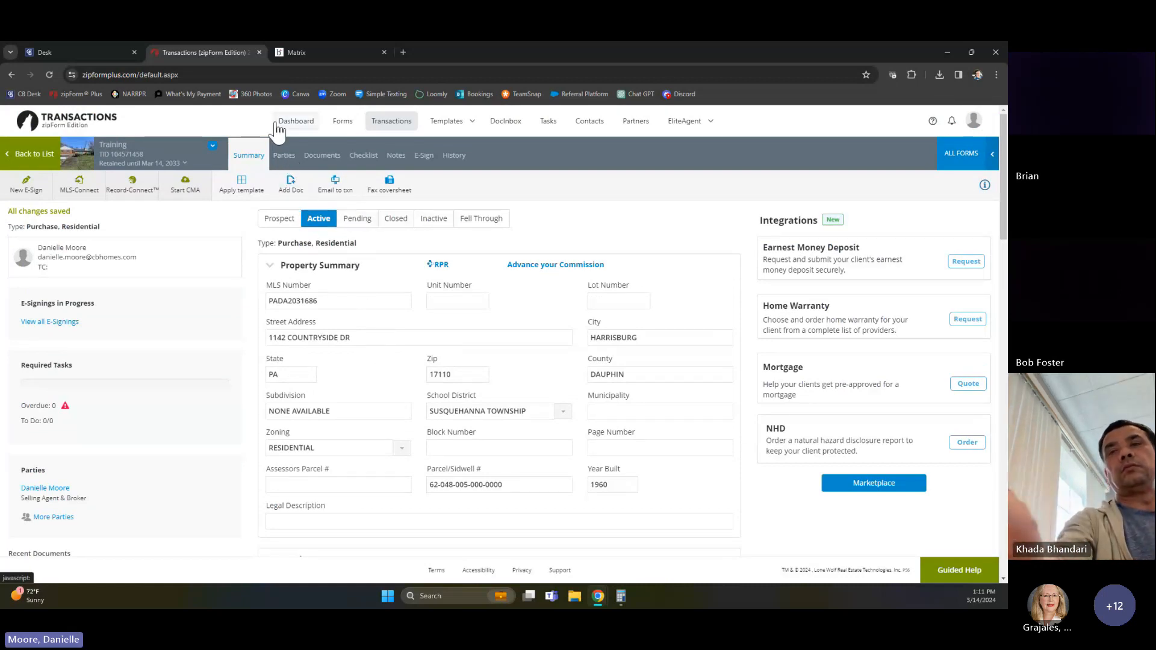
Open the documents attached to the Bright MLS listing and view the SPD pdf
{"action": "left_click", "coordinate": [317, 51]}
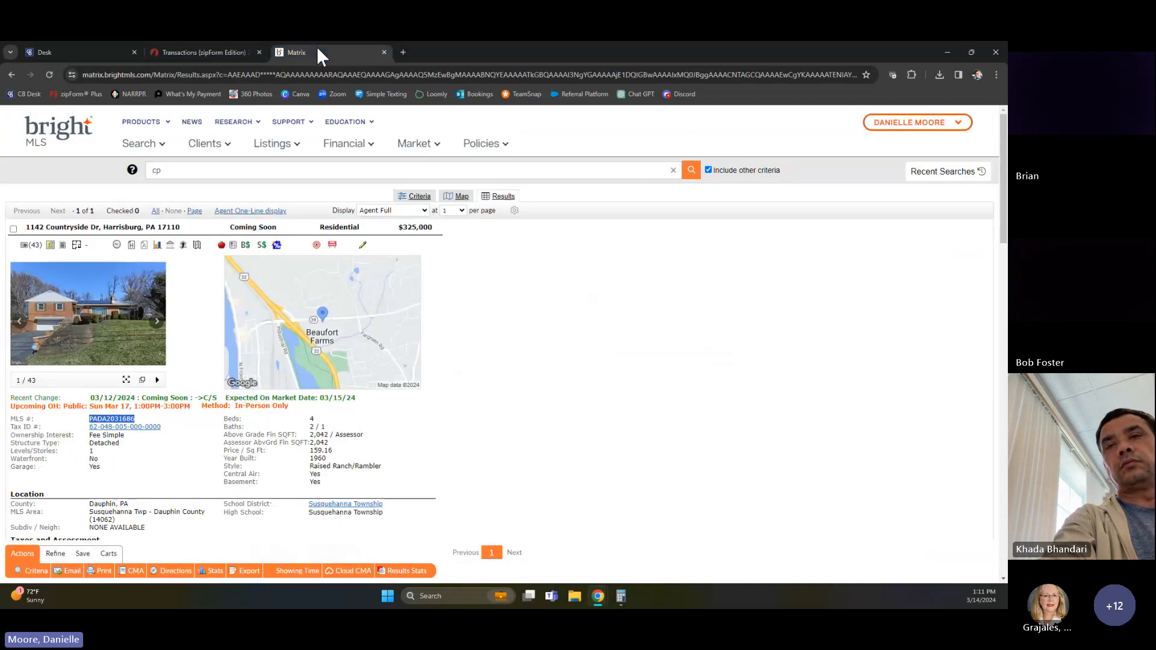
{"action": "left_click", "coordinate": [64, 244]}
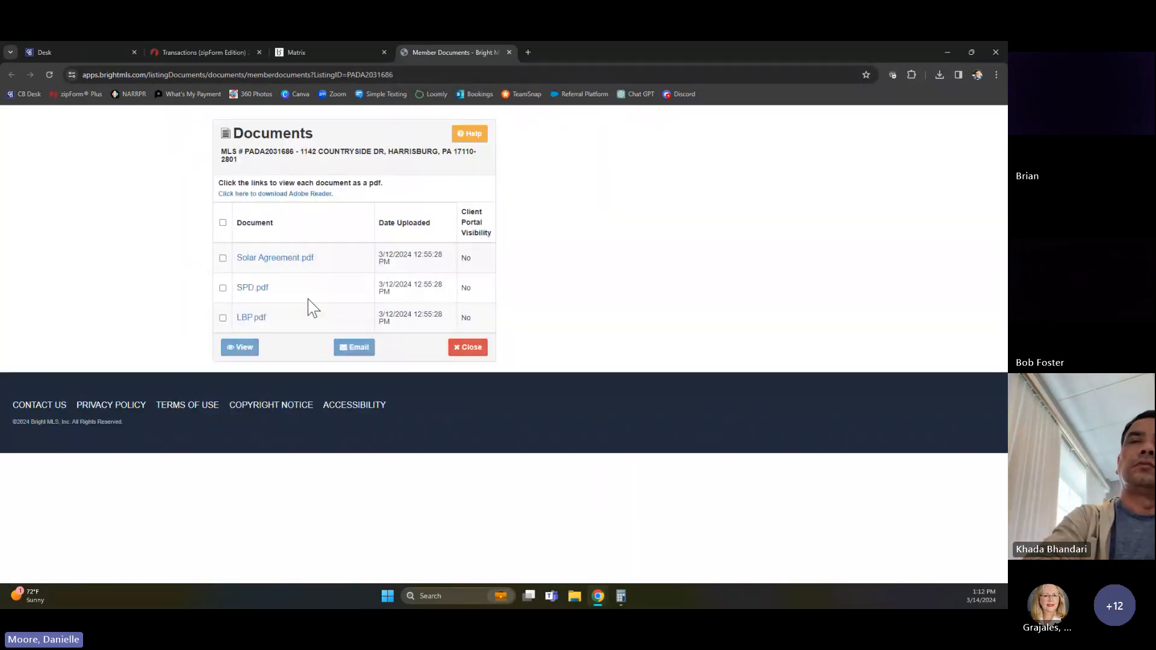
{"action": "left_click", "coordinate": [222, 318]}
{"action": "left_click", "coordinate": [223, 318]}
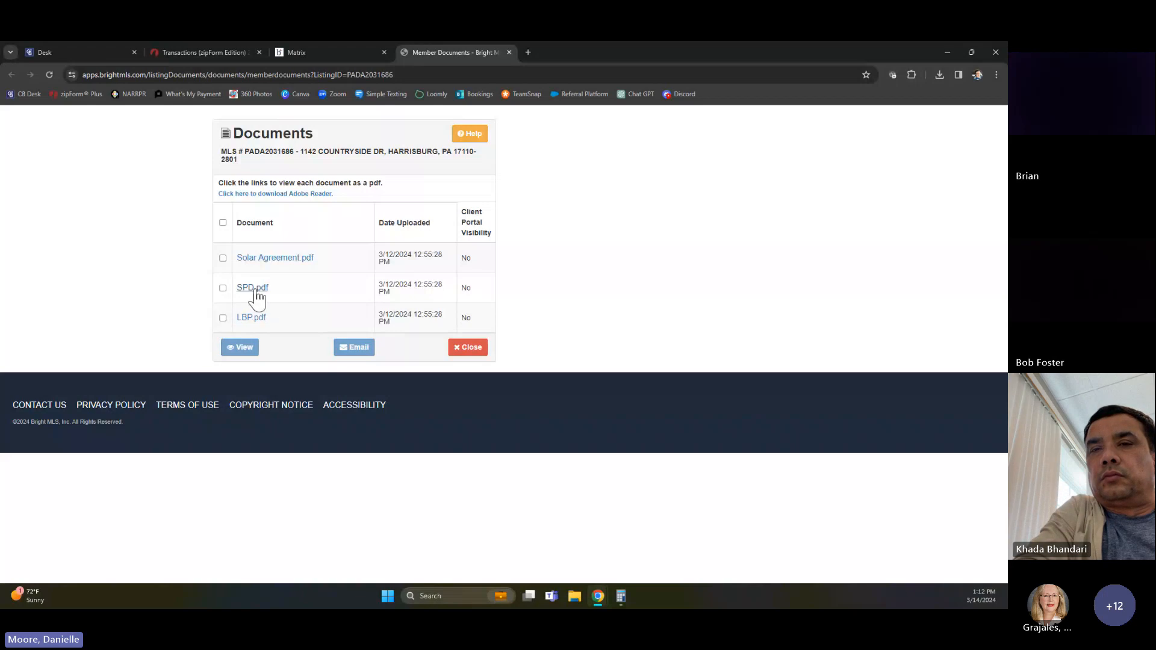
{"action": "left_click", "coordinate": [252, 288]}
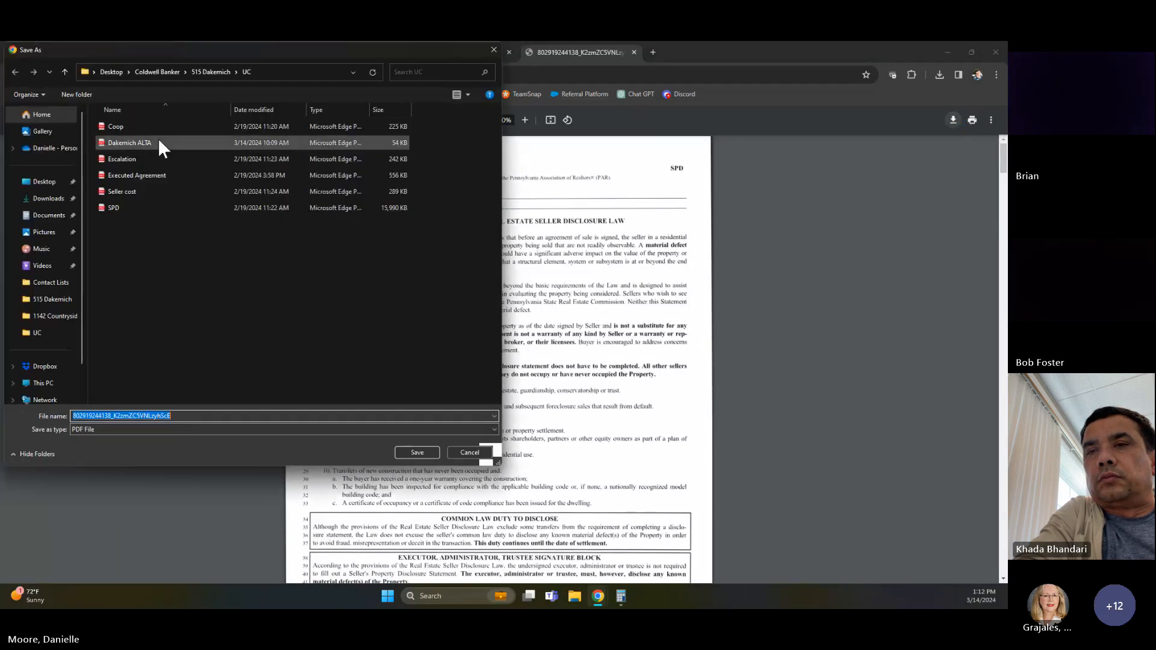
Save the seller's disclosure PDF to Downloads as "Training spd" and close the PDF and listing documents tabs
{"action": "left_click", "coordinate": [55, 182]}
{"action": "left_click", "coordinate": [50, 198]}
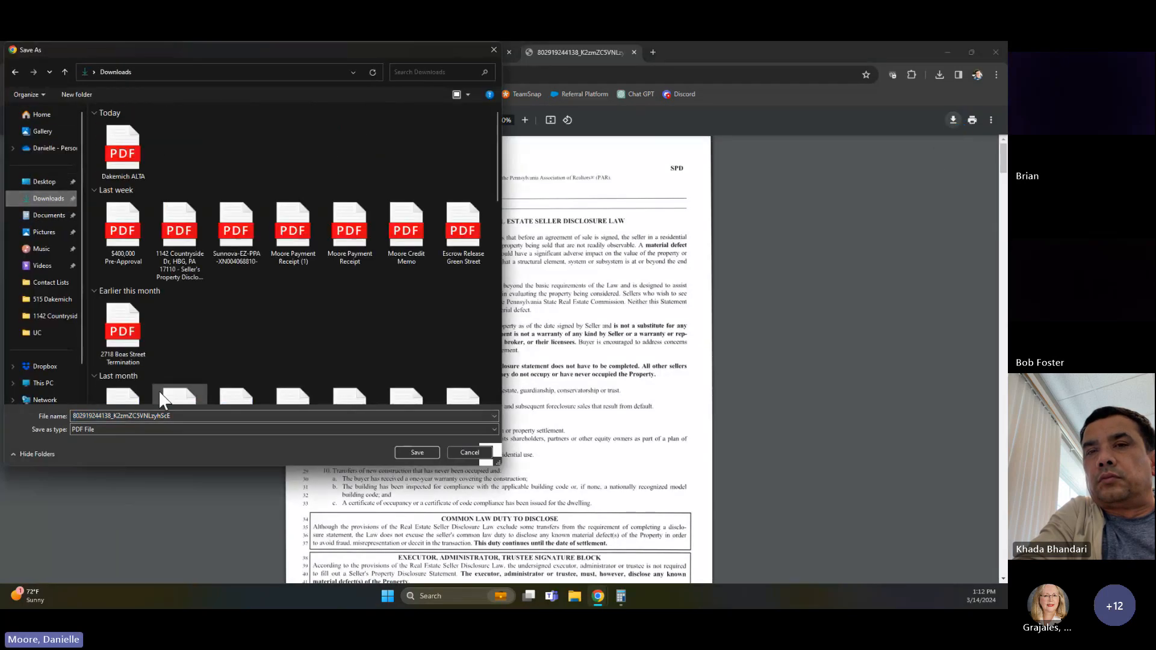
{"action": "double_click", "coordinate": [183, 414]}
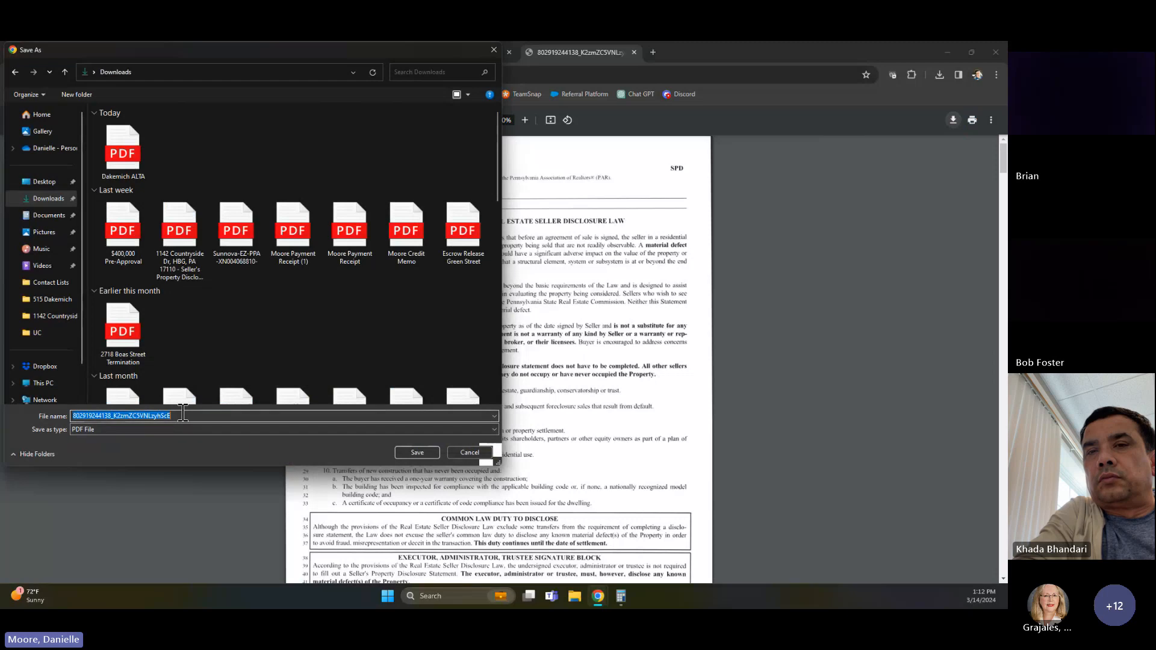
{"action": "type", "text": "Training spd"}
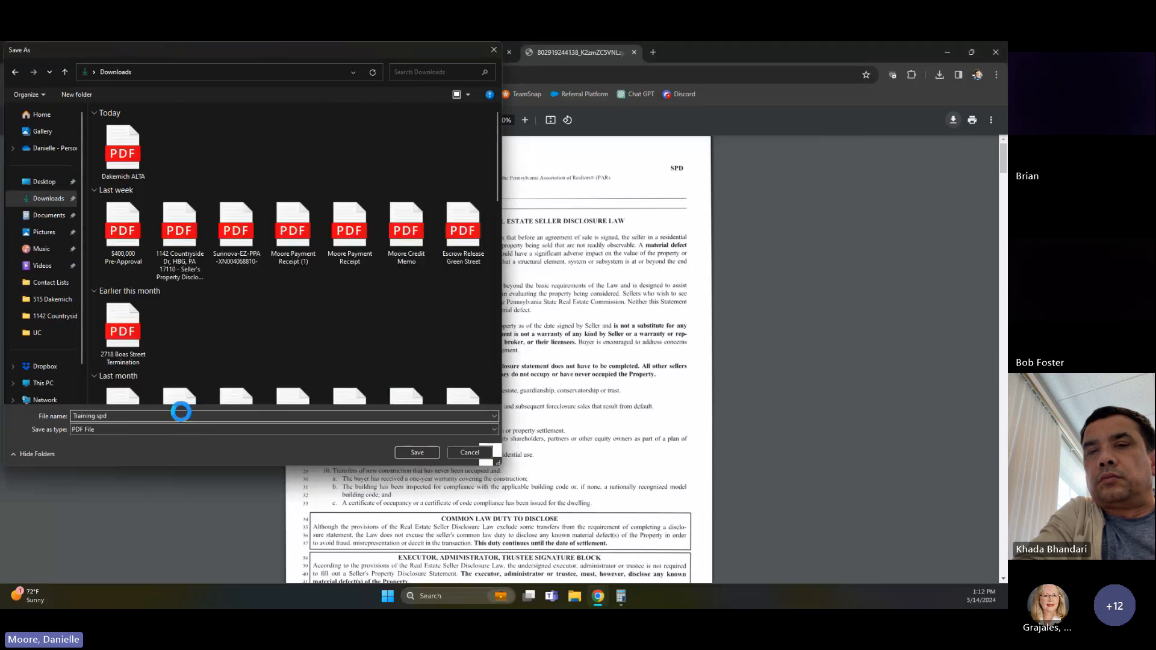
{"action": "key", "text": "Return"}
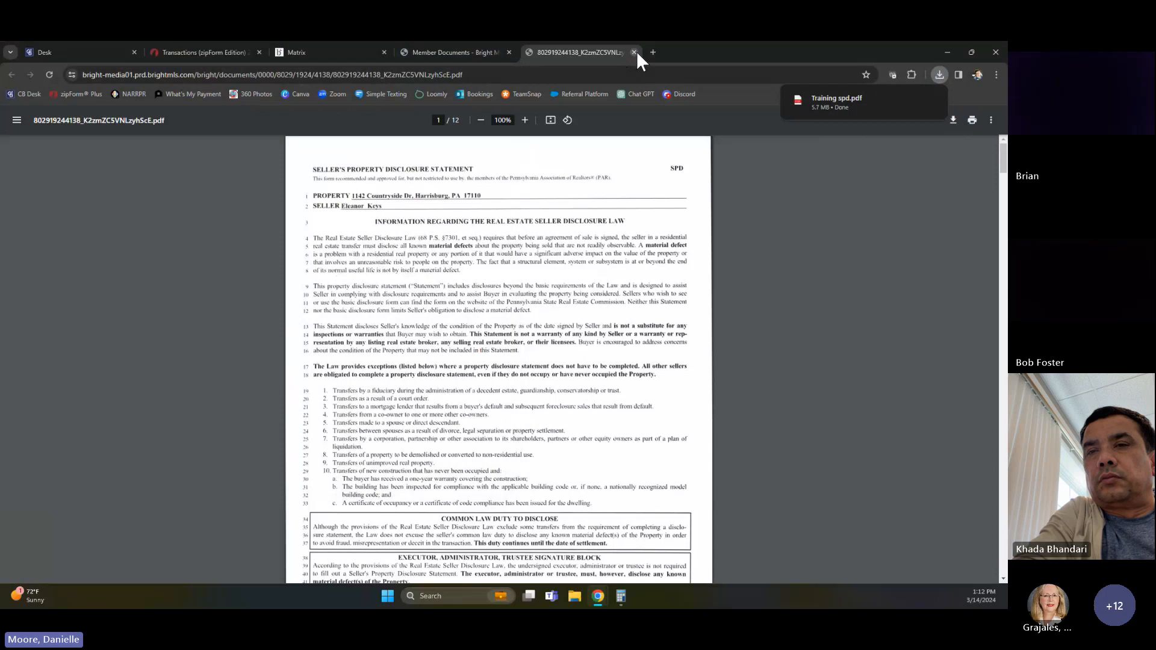
{"action": "left_click", "coordinate": [633, 52]}
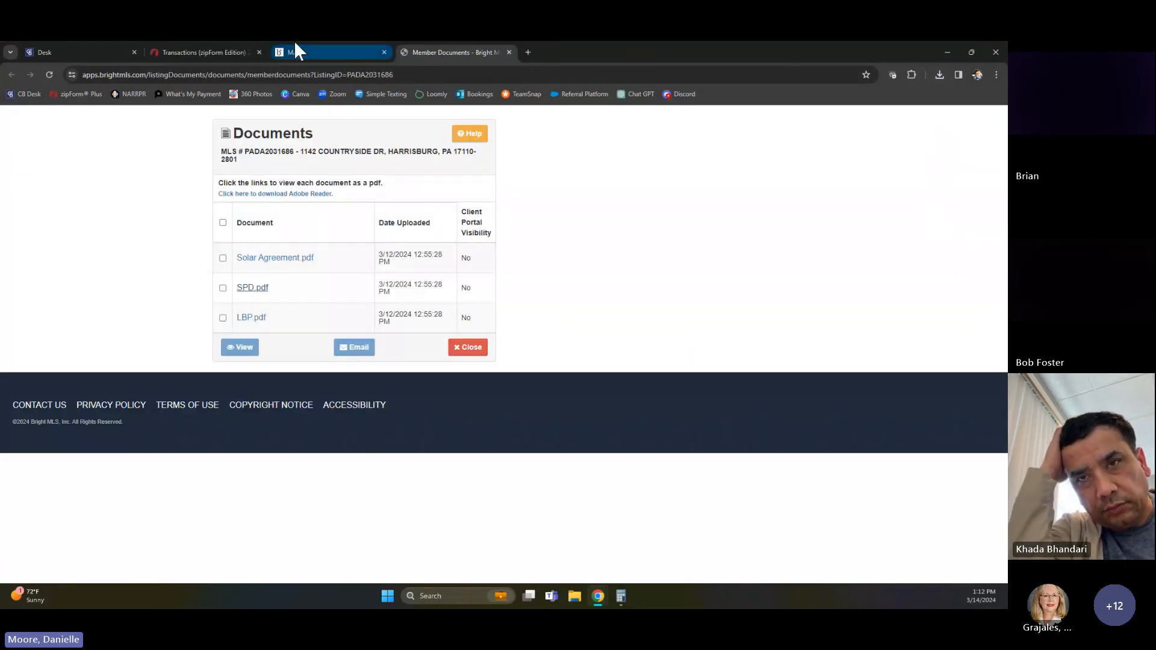
{"action": "left_click", "coordinate": [509, 53]}
Return to the Training transaction's parties and enter the buyer's first and last name for Buyer One
{"action": "left_click", "coordinate": [234, 52]}
{"action": "left_click", "coordinate": [284, 156]}
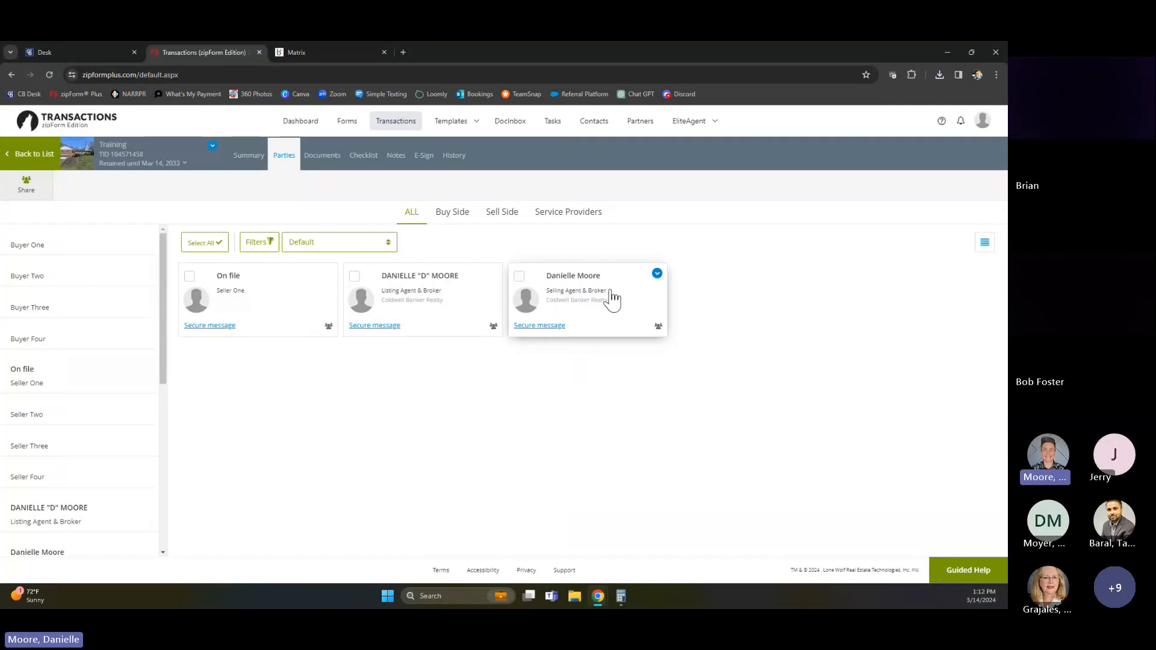
{"action": "left_click", "coordinate": [29, 244]}
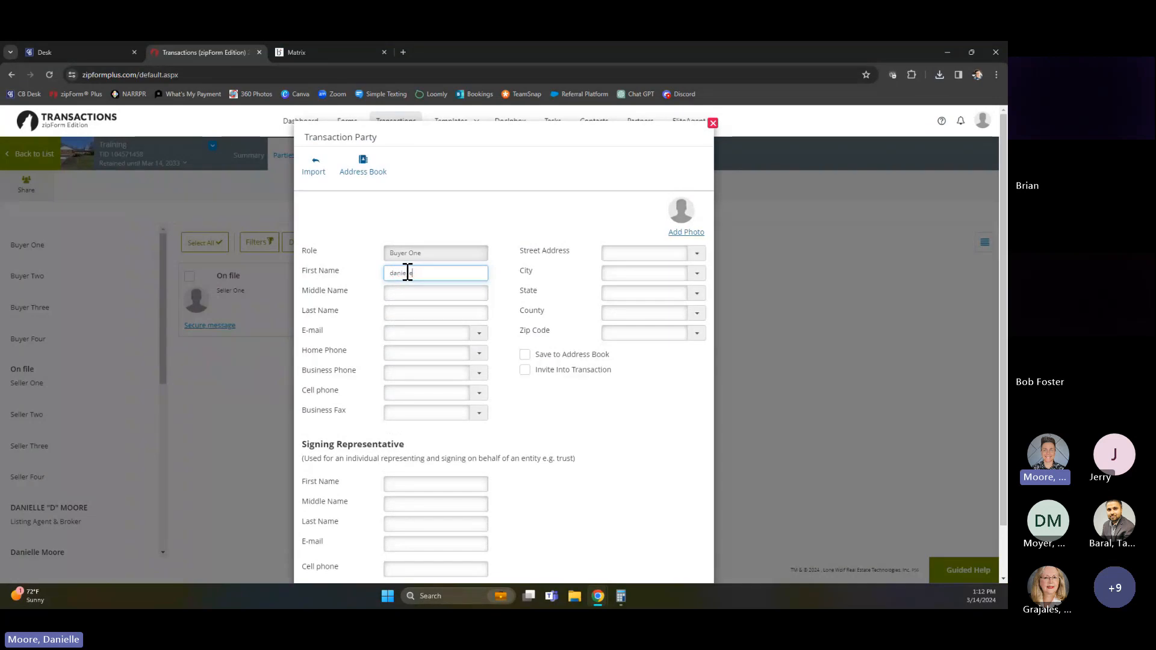
{"action": "key", "text": "Tab"}
{"action": "key", "text": "Tab"}
{"action": "type", "text": "moore"}
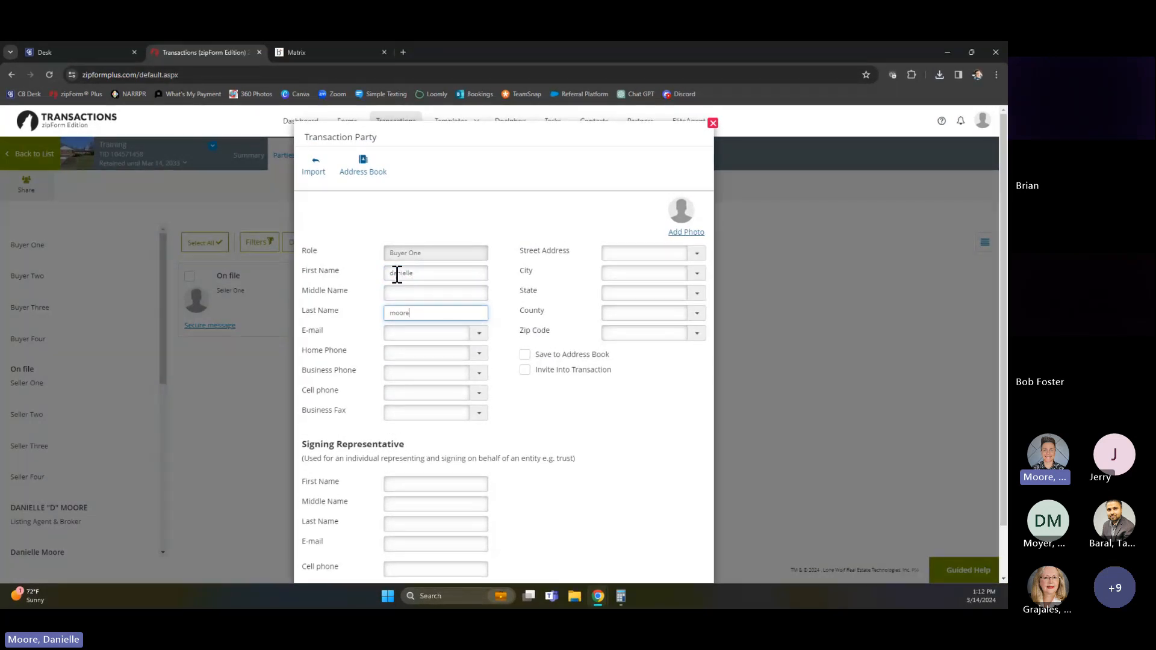
Enter Buyer One's e-mail address and save the party
{"action": "left_click", "coordinate": [403, 336]}
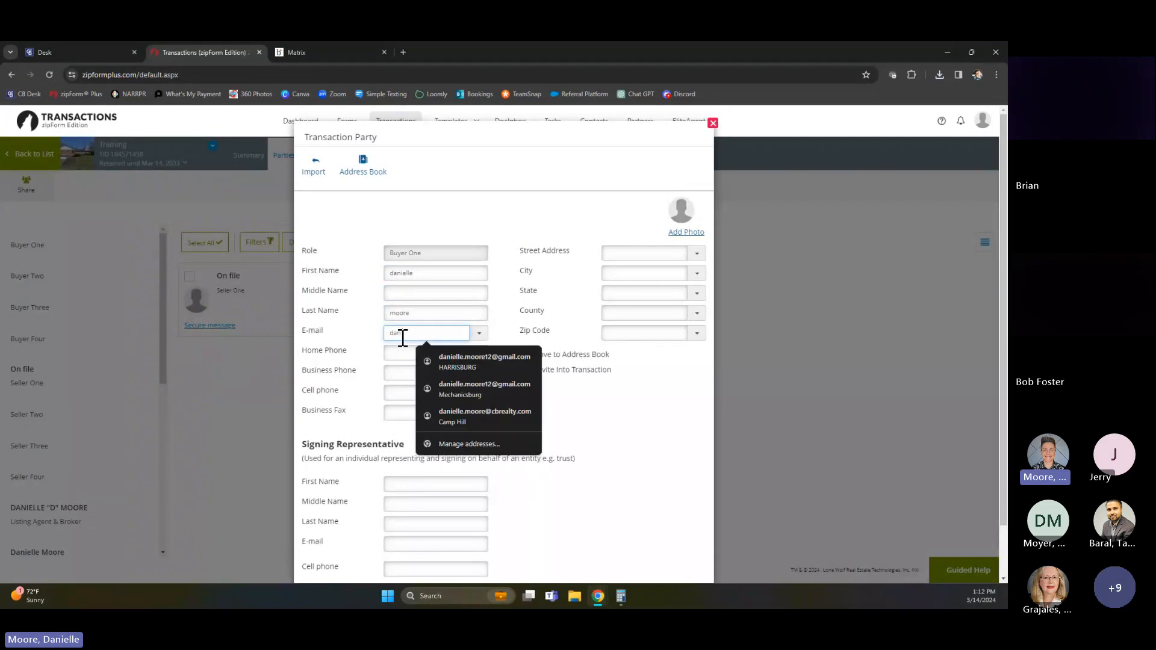
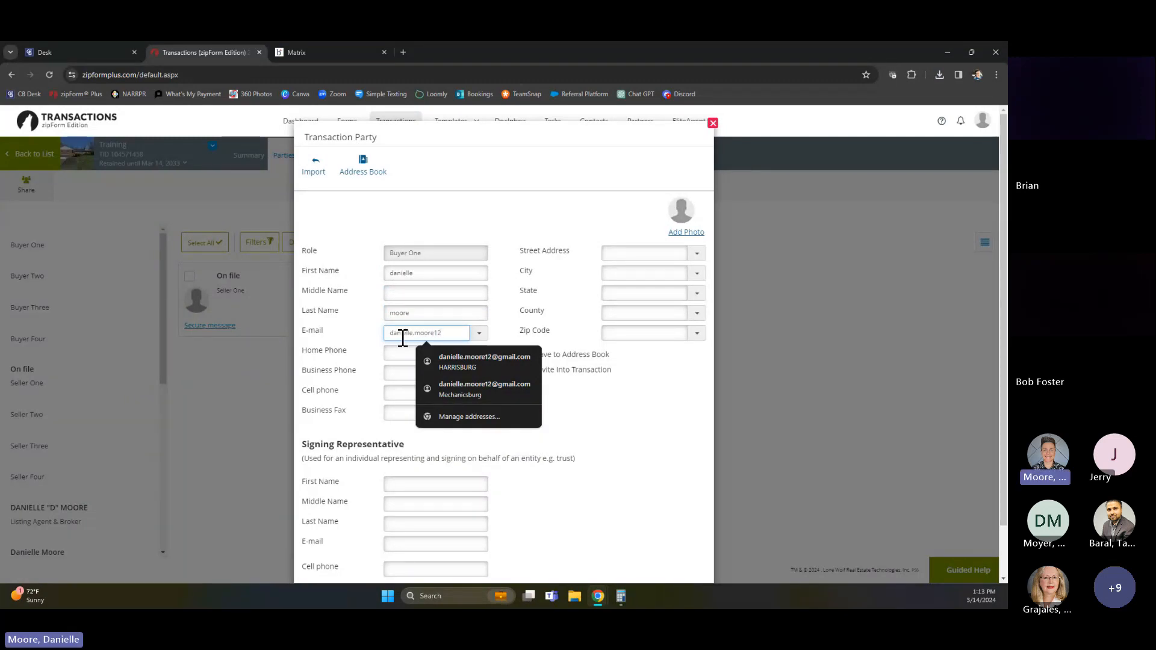
{"action": "left_click", "coordinate": [470, 216]}
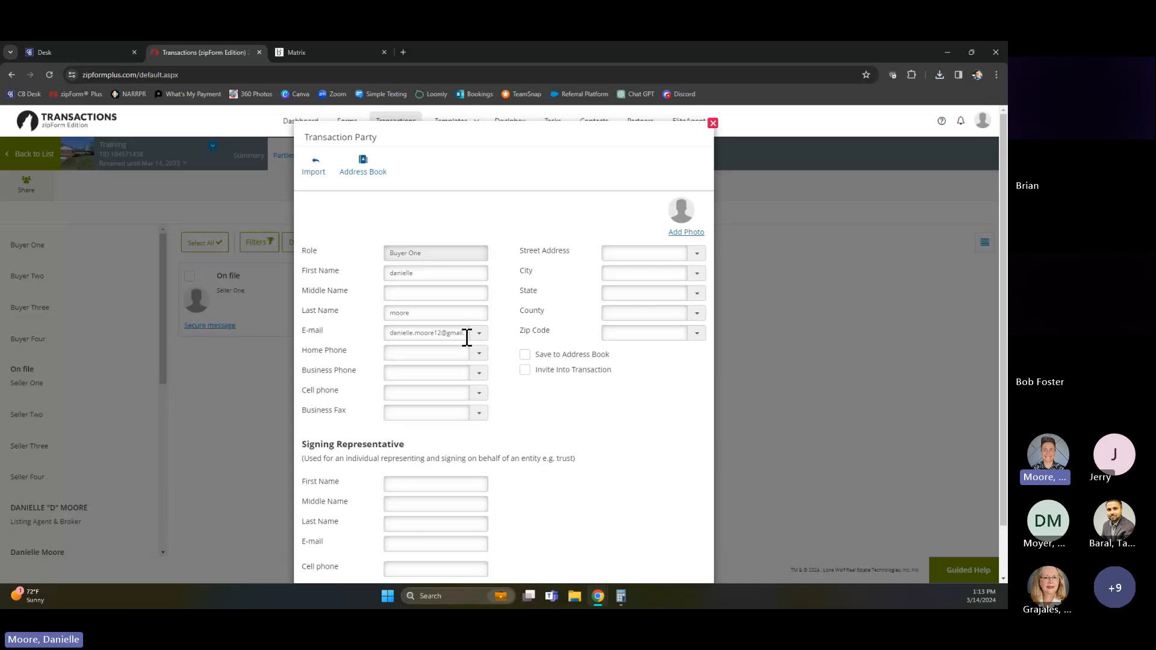
{"action": "scroll", "coordinate": [448, 410], "scroll_direction": "down", "scroll_amount": 1}
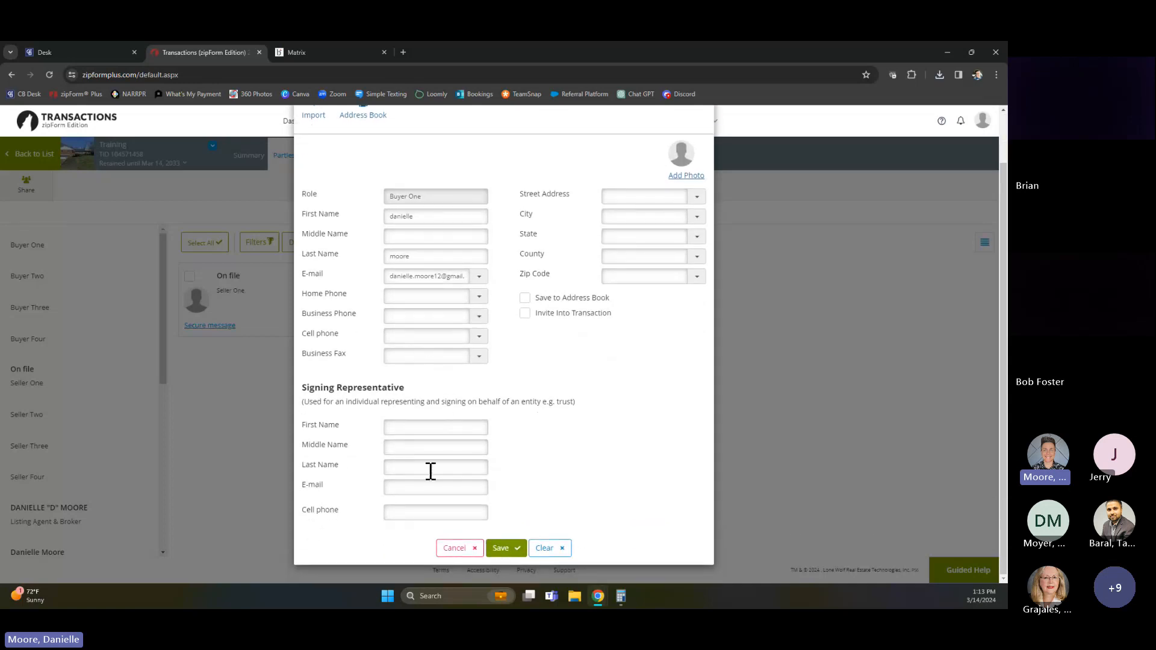
{"action": "scroll", "coordinate": [479, 338], "scroll_direction": "up", "scroll_amount": 1}
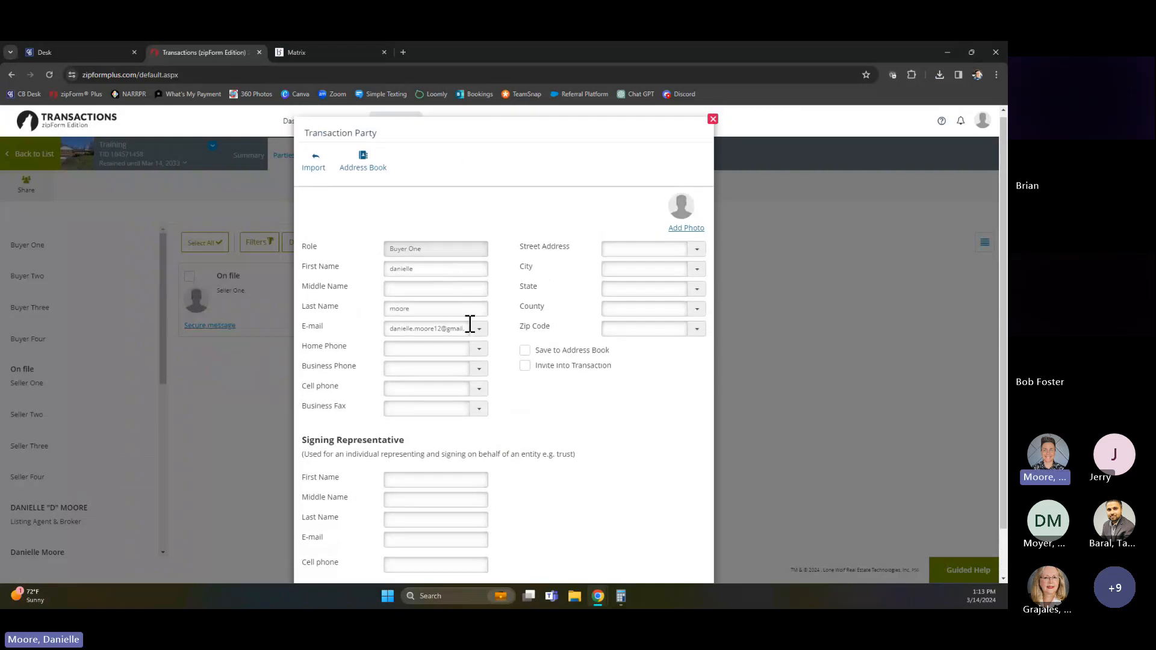
{"action": "scroll", "coordinate": [469, 378], "scroll_direction": "down", "scroll_amount": 1}
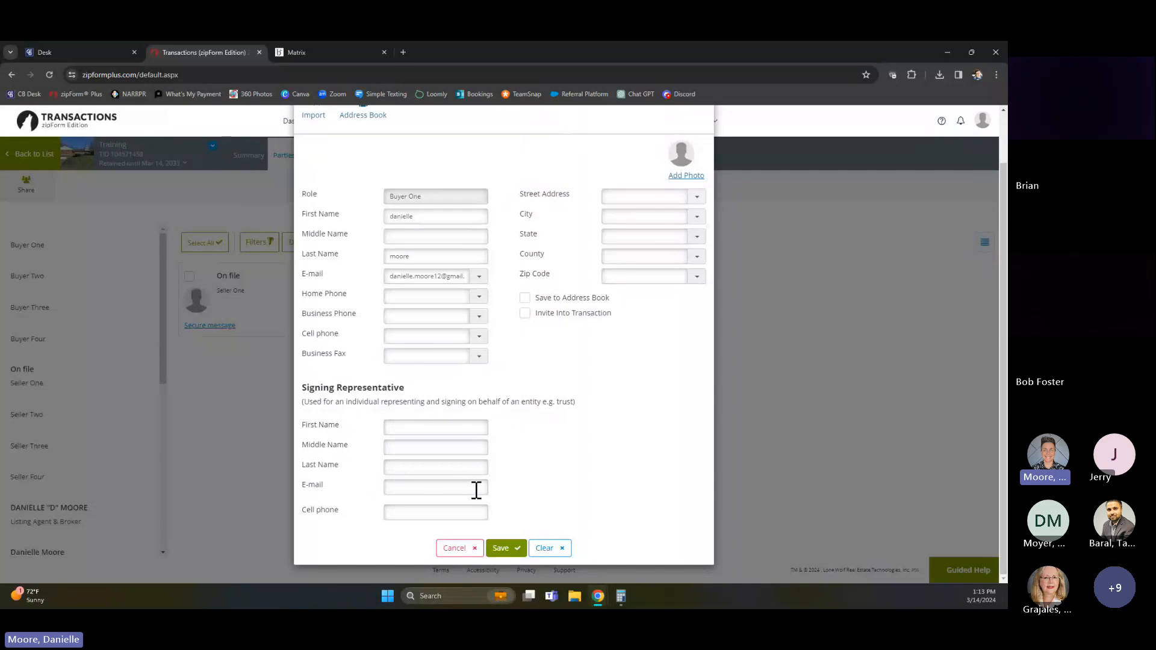
{"action": "left_click", "coordinate": [511, 551]}
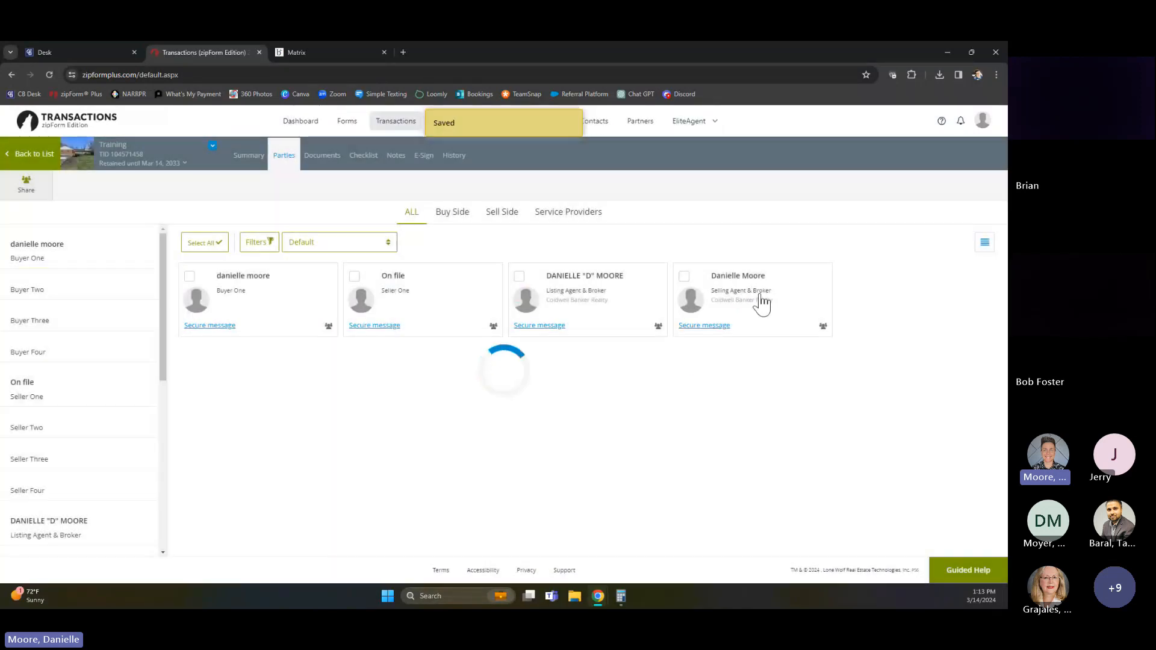
{"action": "left_click", "coordinate": [39, 293]}
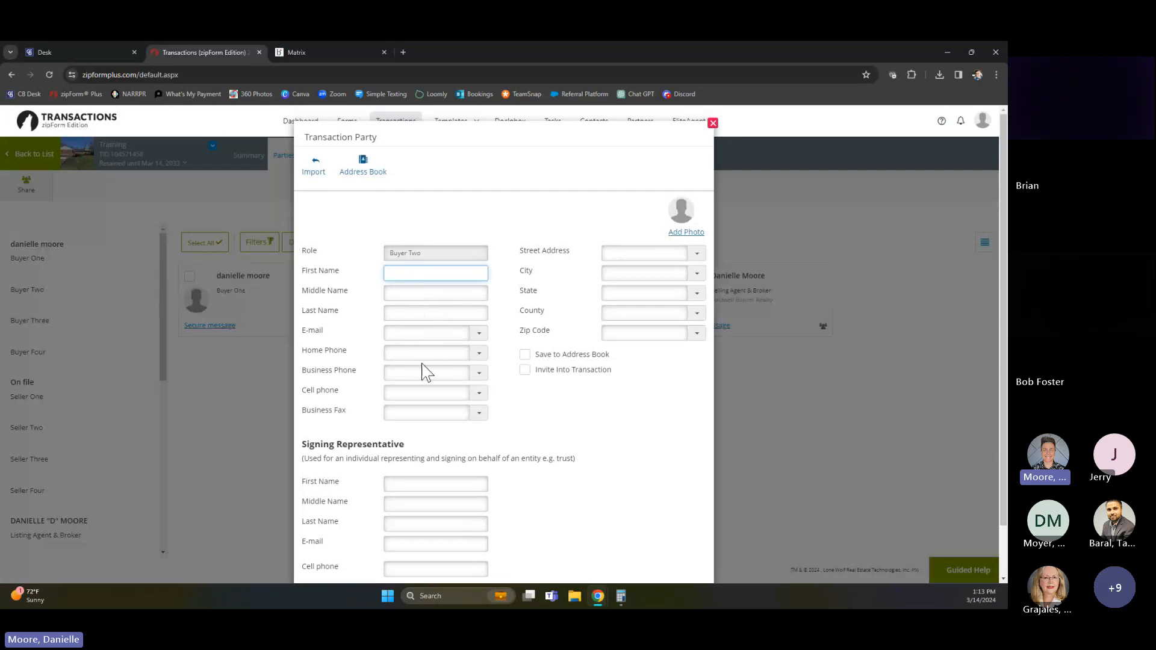
{"action": "scroll", "coordinate": [479, 397], "scroll_direction": "down", "scroll_amount": 1}
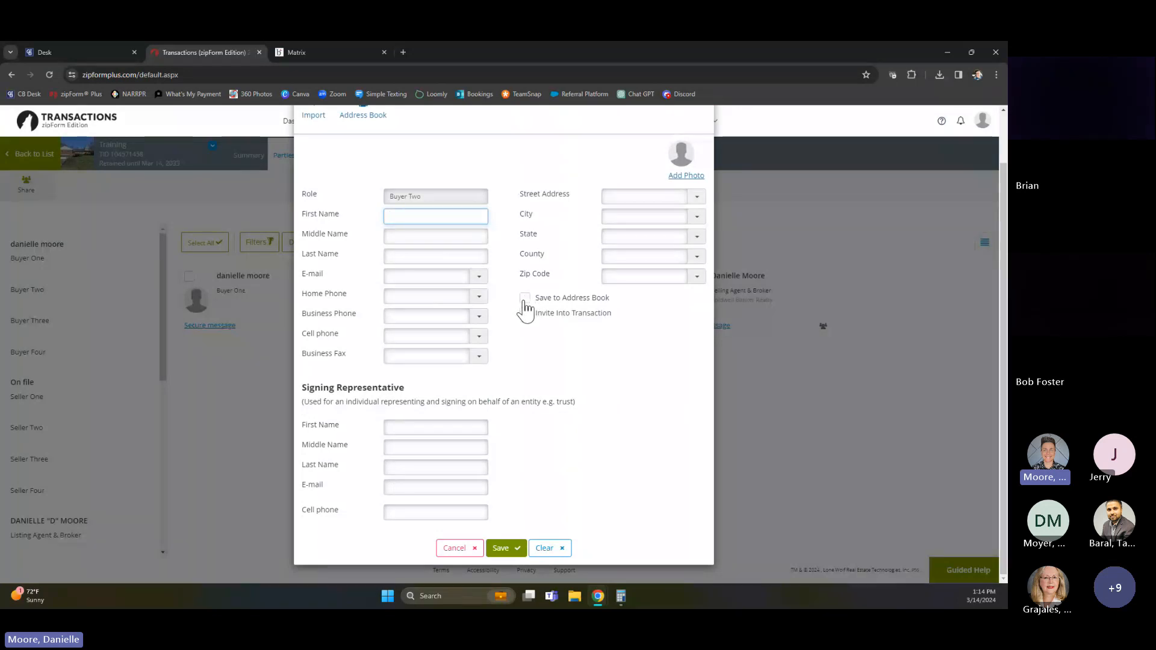
{"action": "scroll", "coordinate": [554, 380], "scroll_direction": "up", "scroll_amount": 1}
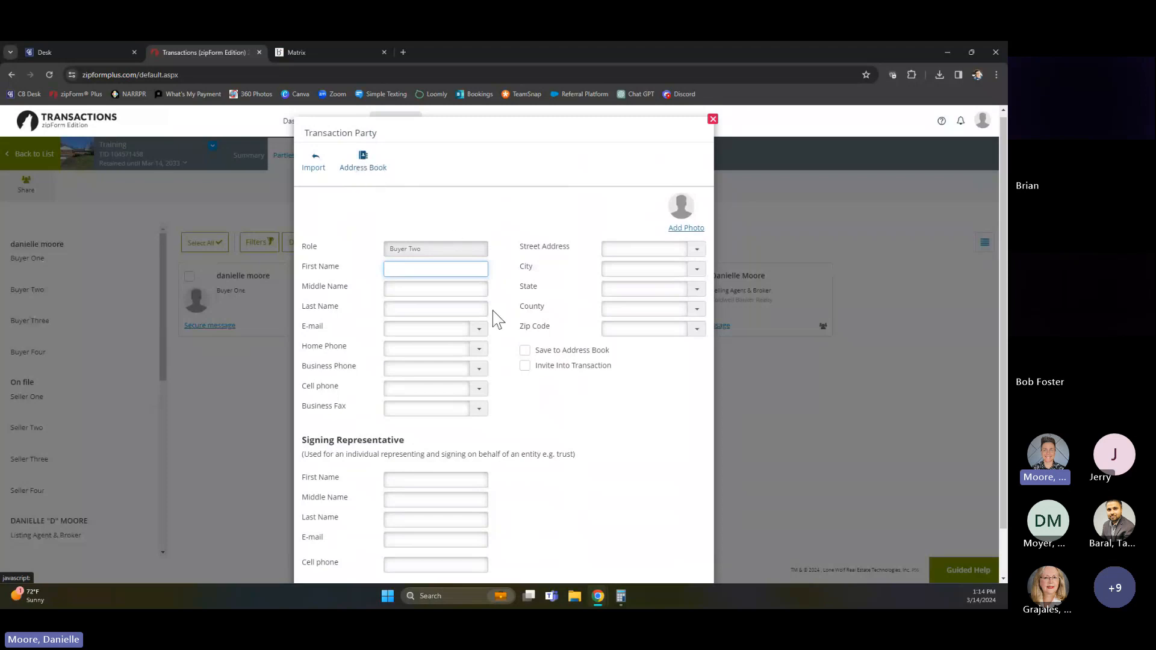
{"action": "scroll", "coordinate": [608, 517], "scroll_direction": "down", "scroll_amount": 1}
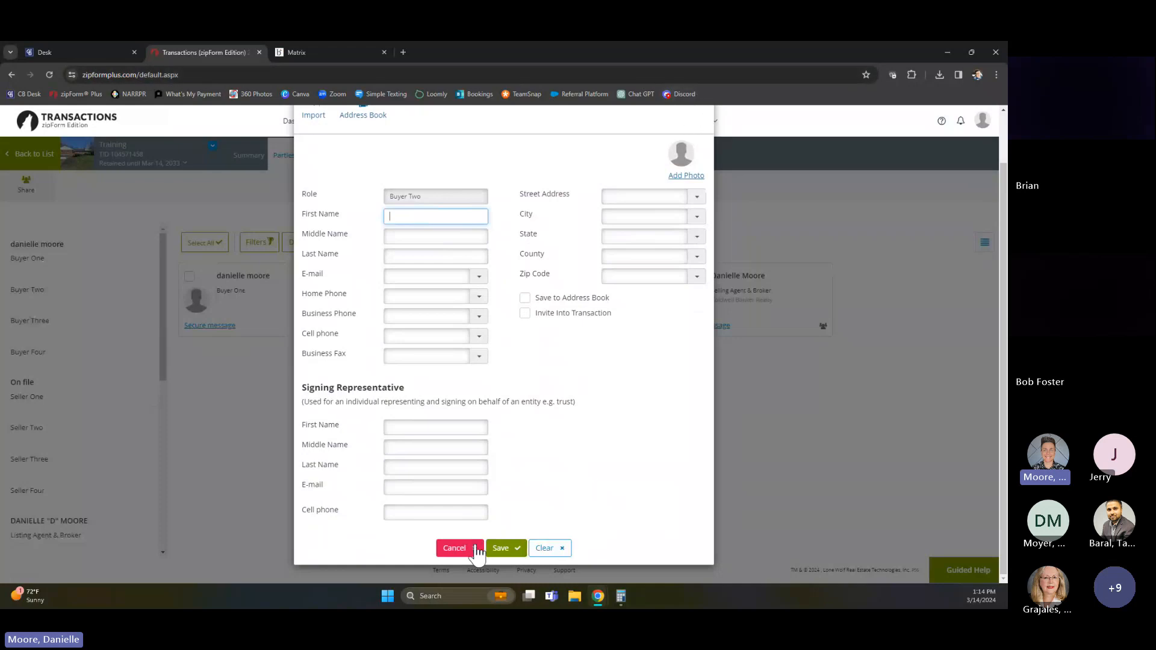
{"action": "left_click", "coordinate": [451, 548]}
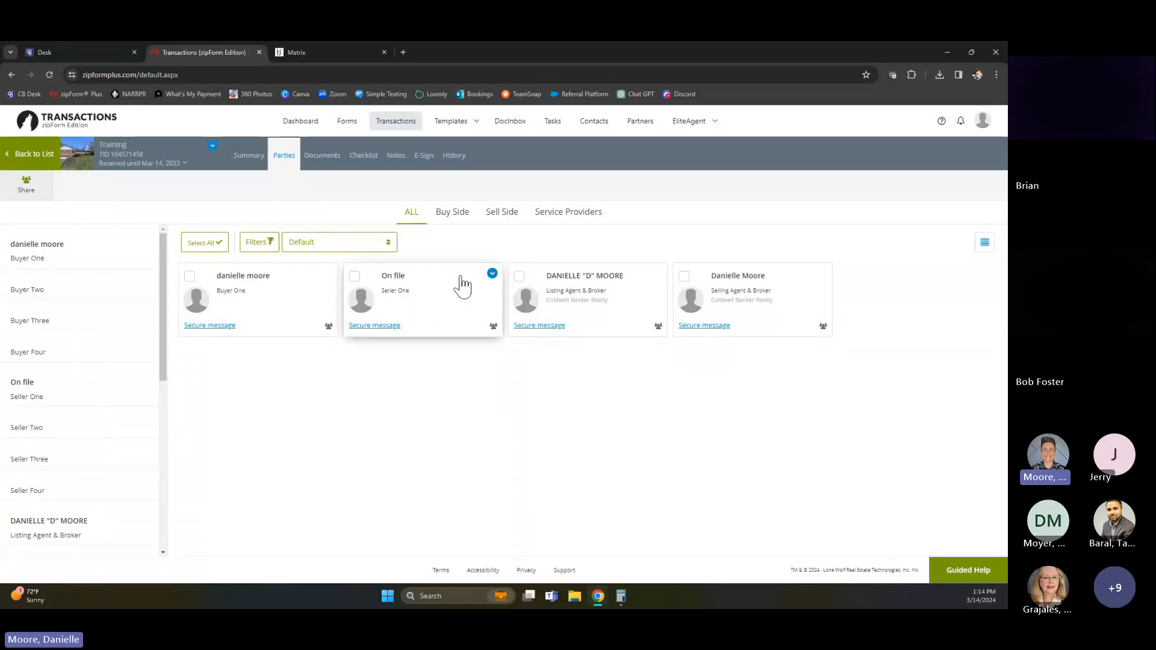
Replace Seller One's "On file" entry with the seller's first and last name and save the party
{"action": "left_click", "coordinate": [492, 275]}
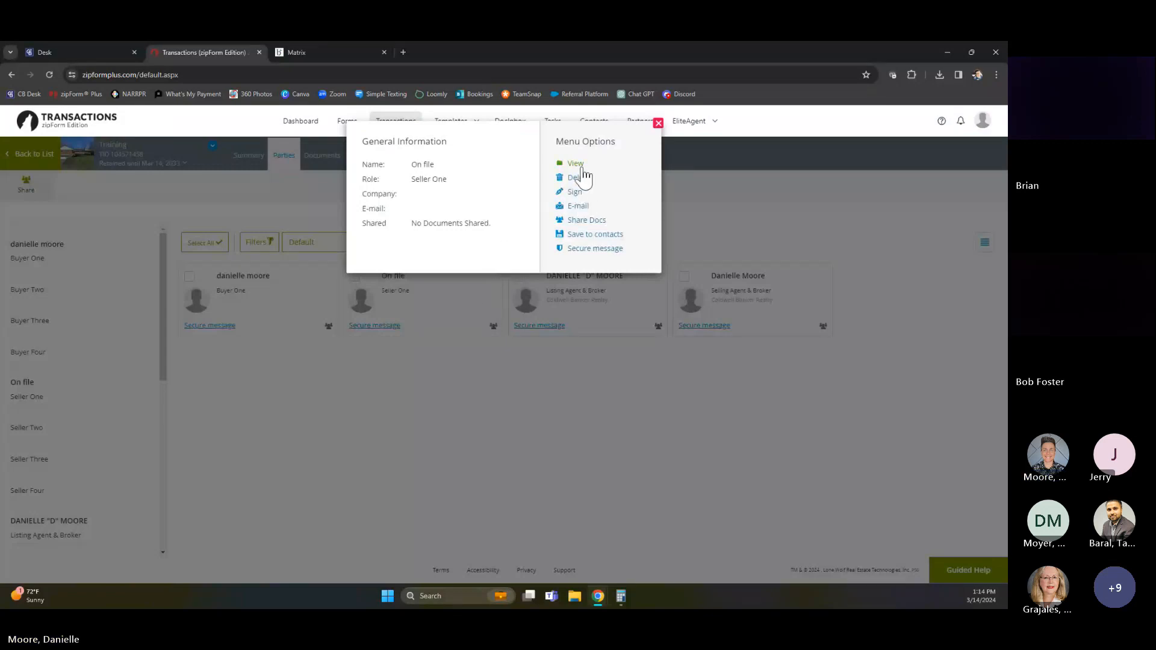
{"action": "left_click", "coordinate": [446, 391]}
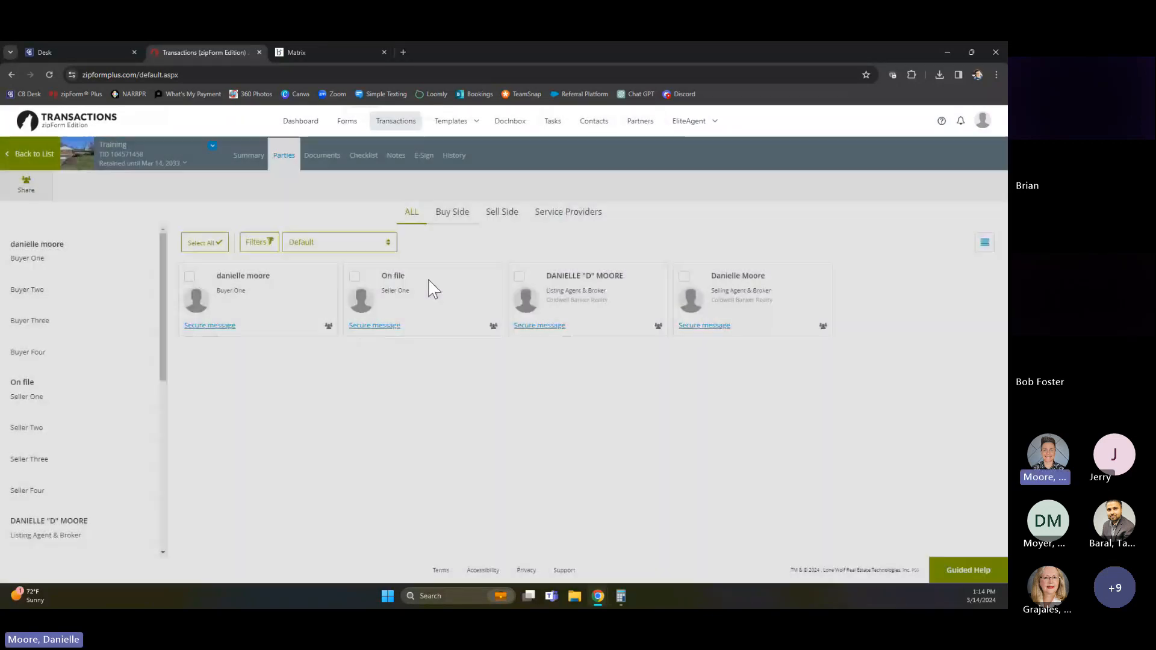
{"action": "left_click", "coordinate": [428, 289]}
{"action": "left_click_drag", "start_coordinate": [405, 278], "coordinate": [368, 286]}
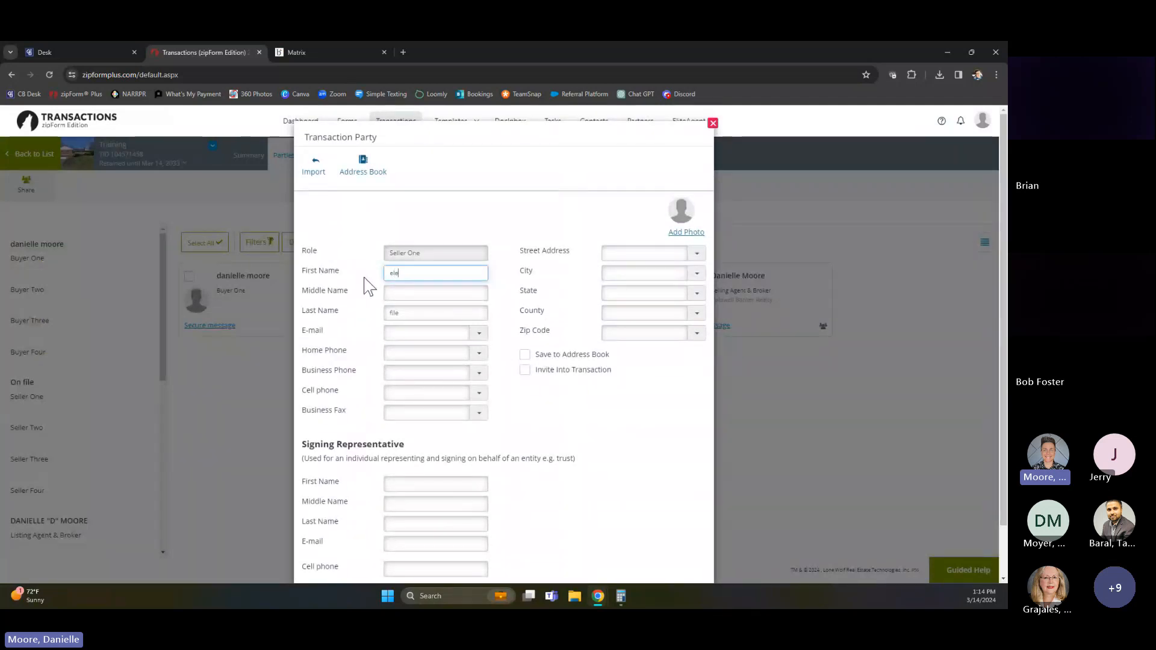
{"action": "key", "text": "Tab"}
{"action": "key", "text": "Tab"}
{"action": "type", "text": "key"}
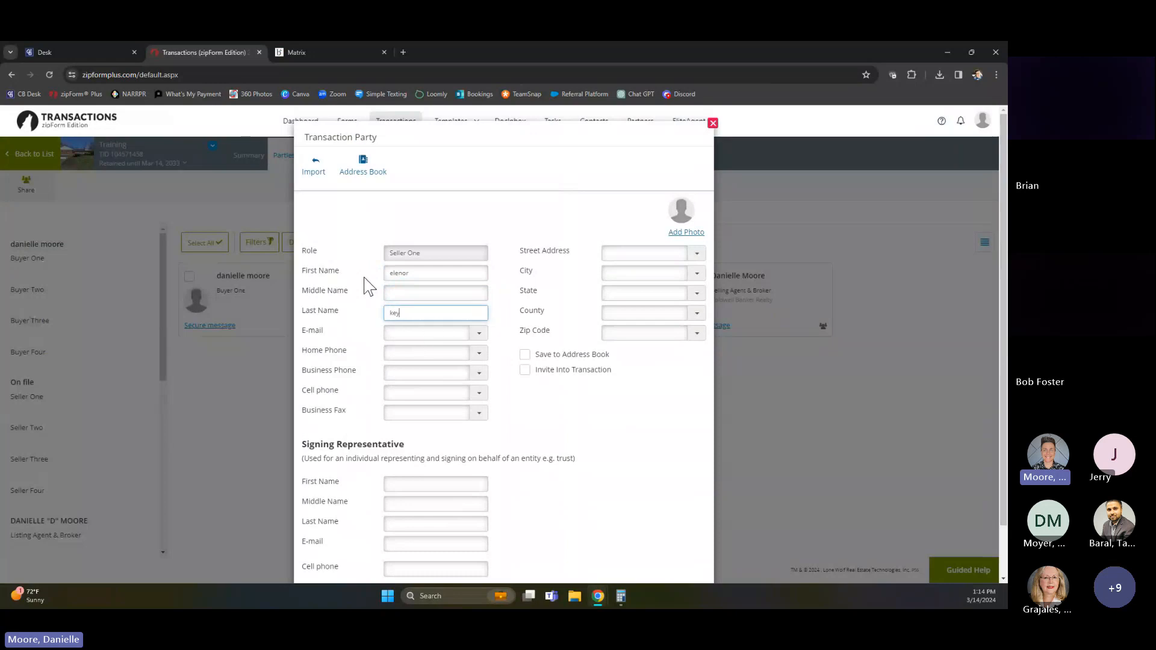
{"action": "scroll", "coordinate": [475, 361], "scroll_direction": "down", "scroll_amount": 1}
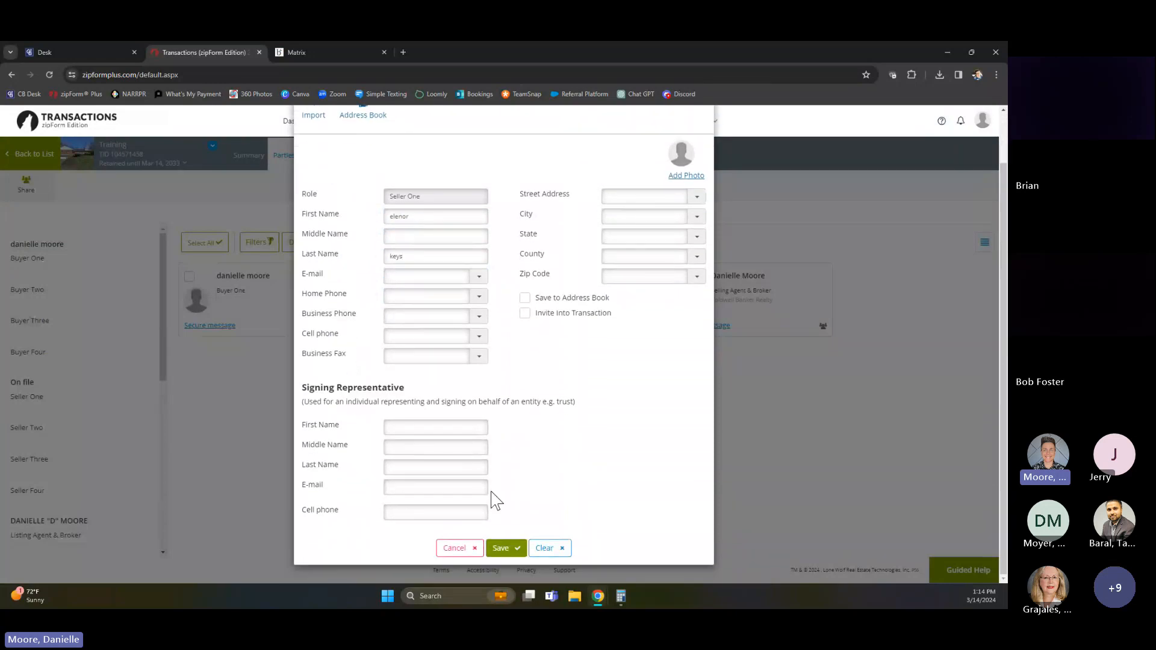
{"action": "left_click", "coordinate": [501, 548]}
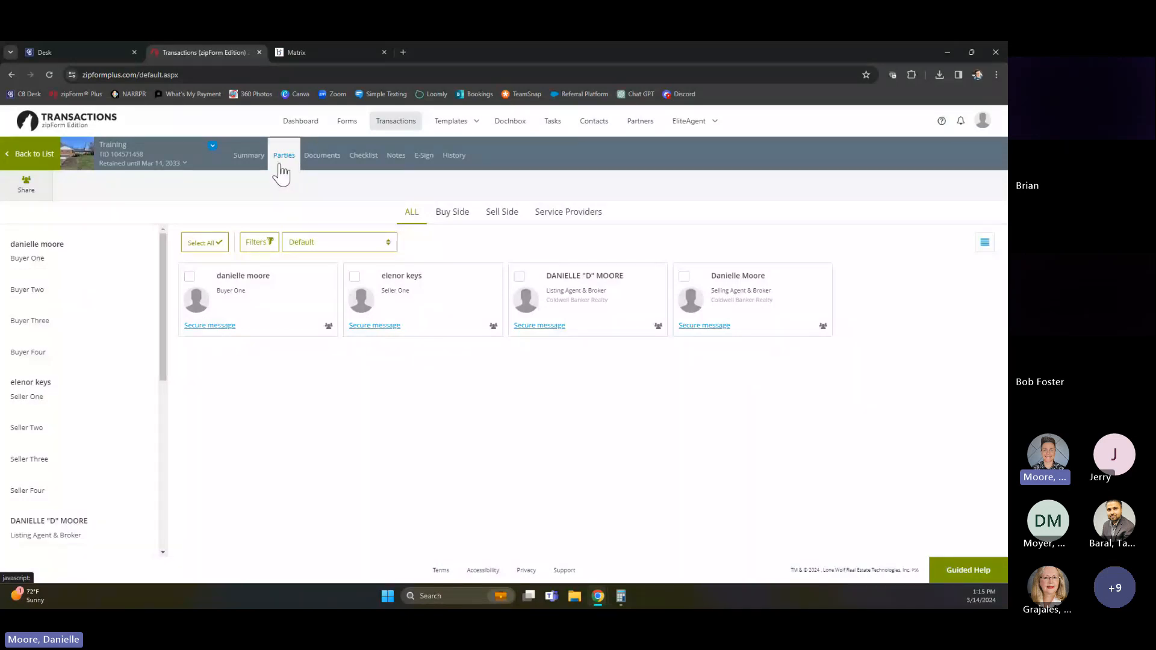
Reload the transactions site, reopen the Training transaction and show its documents
{"action": "left_click", "coordinate": [323, 168]}
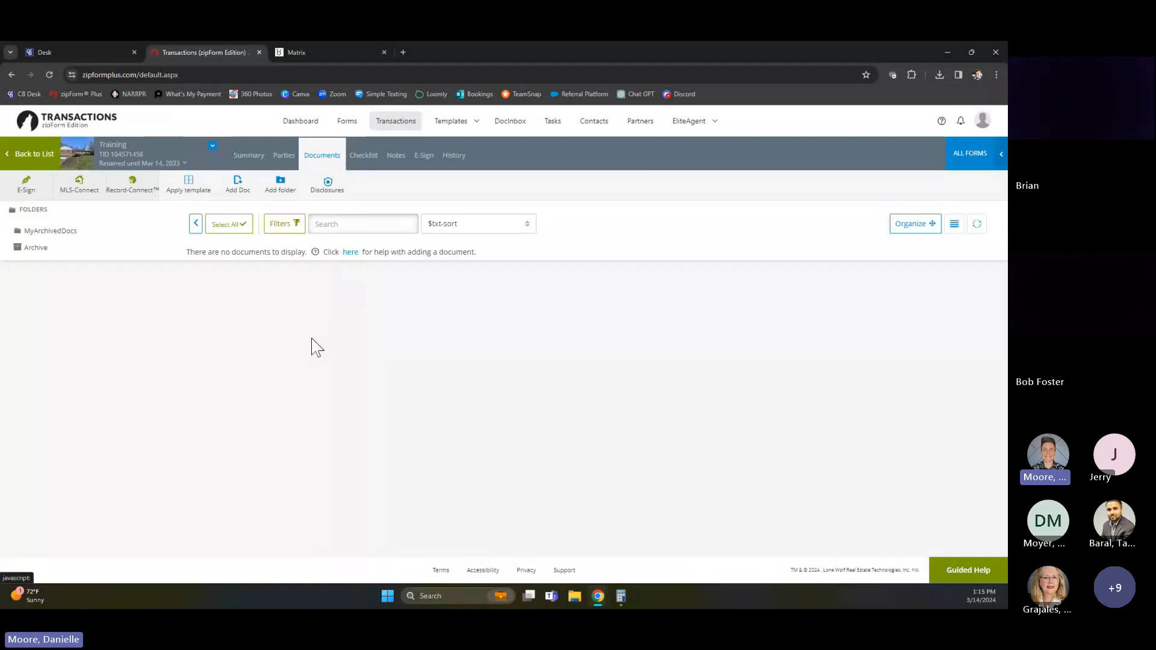
{"action": "left_click", "coordinate": [49, 75]}
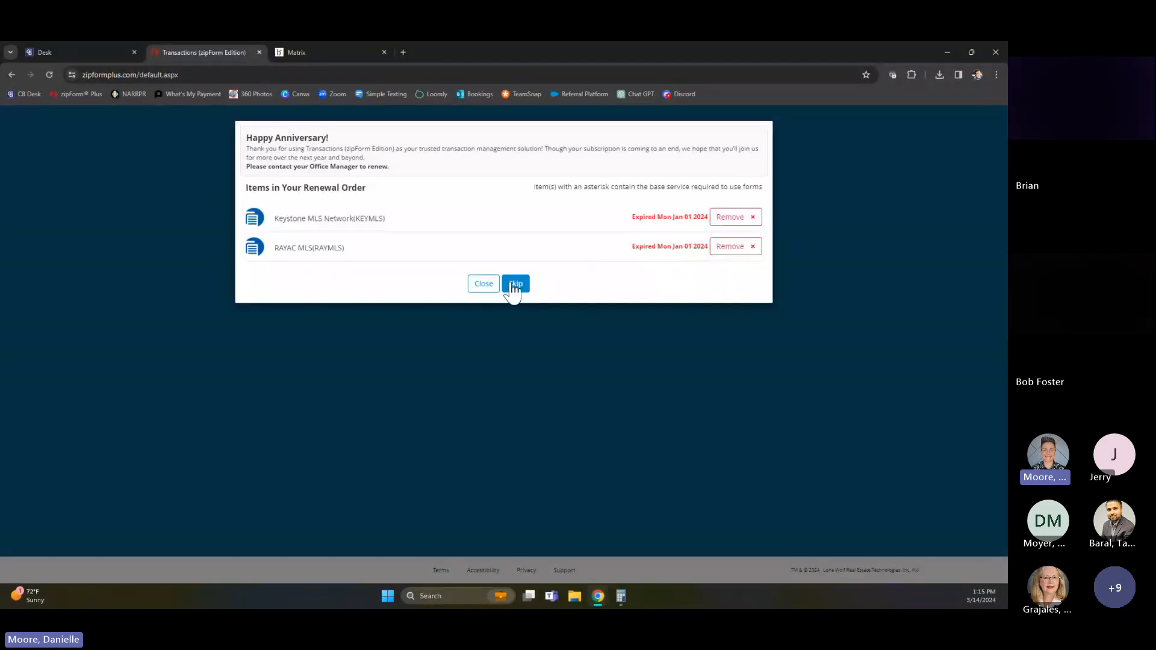
{"action": "left_click", "coordinate": [511, 281]}
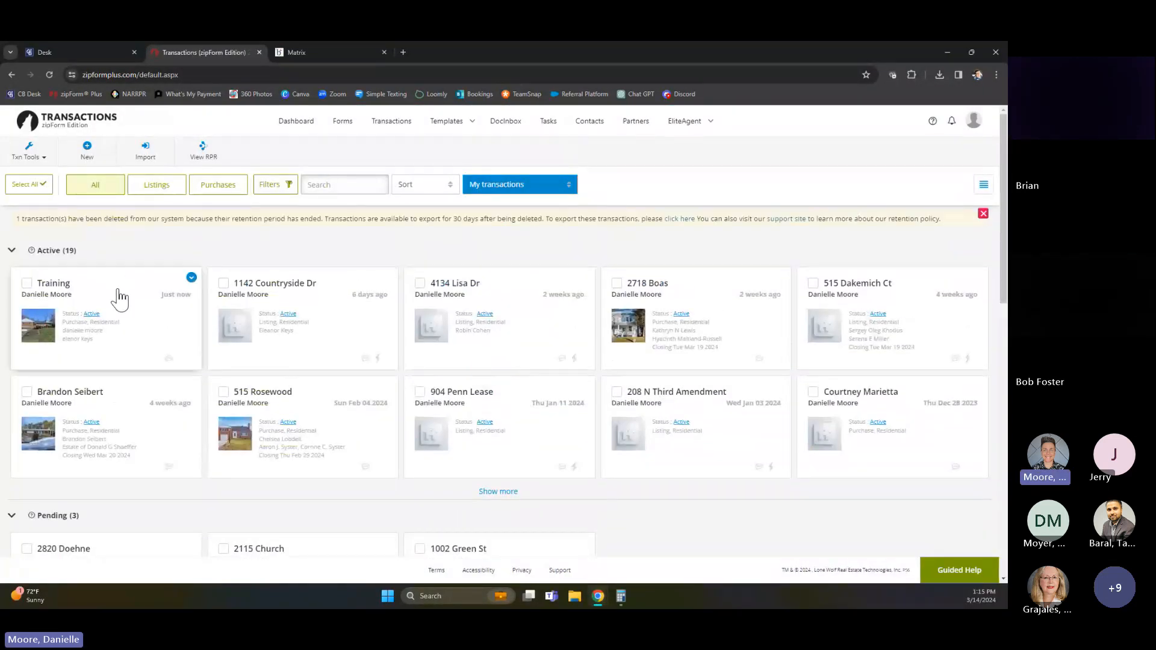
{"action": "left_click", "coordinate": [120, 298]}
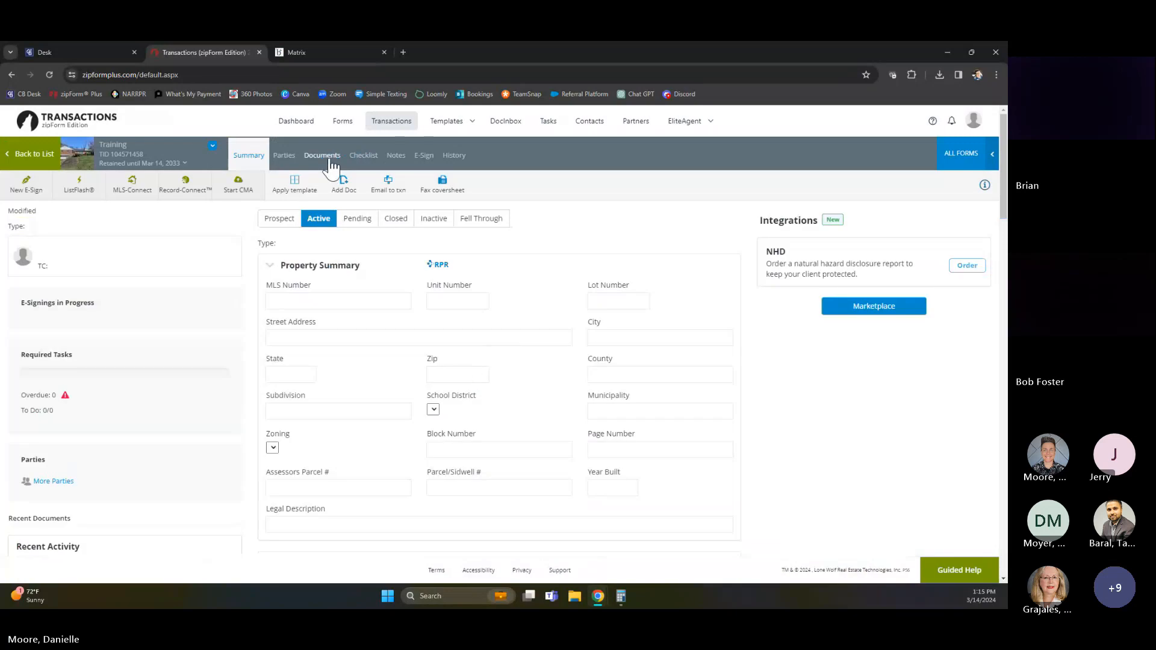
{"action": "left_click", "coordinate": [328, 158]}
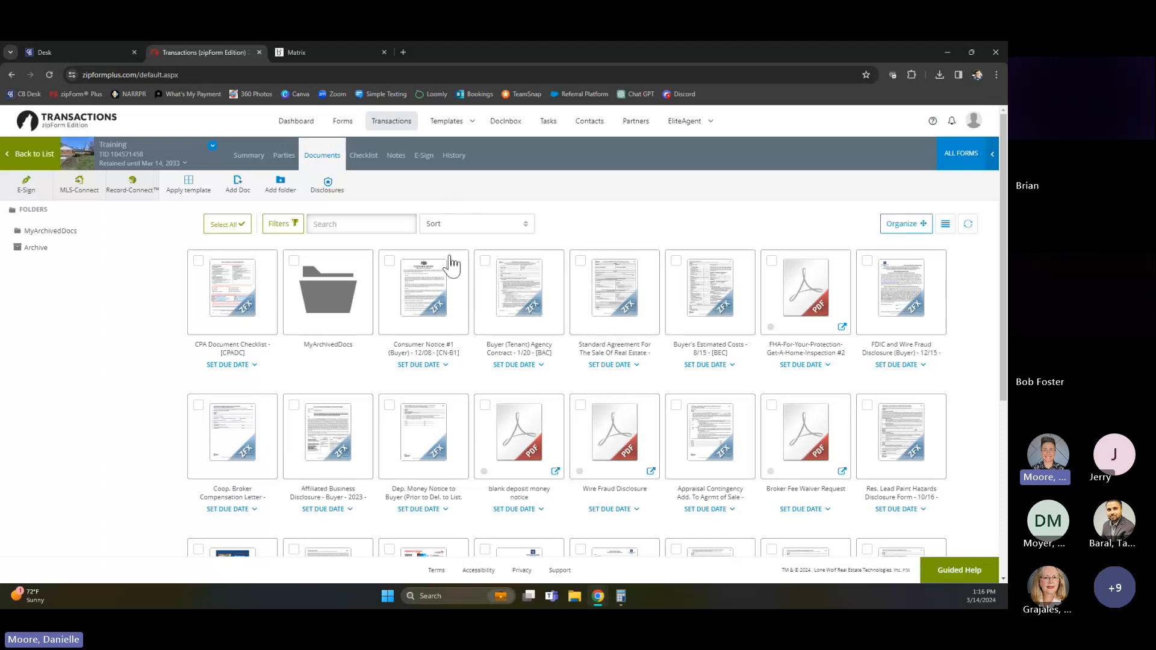
Add the Training spd.pdf file from Downloads to the transaction's documents, keeping the display name Training spd
{"action": "scroll", "coordinate": [468, 392], "scroll_direction": "down", "scroll_amount": 3}
{"action": "scroll", "coordinate": [467, 394], "scroll_direction": "up", "scroll_amount": 3}
{"action": "left_click", "coordinate": [236, 181]}
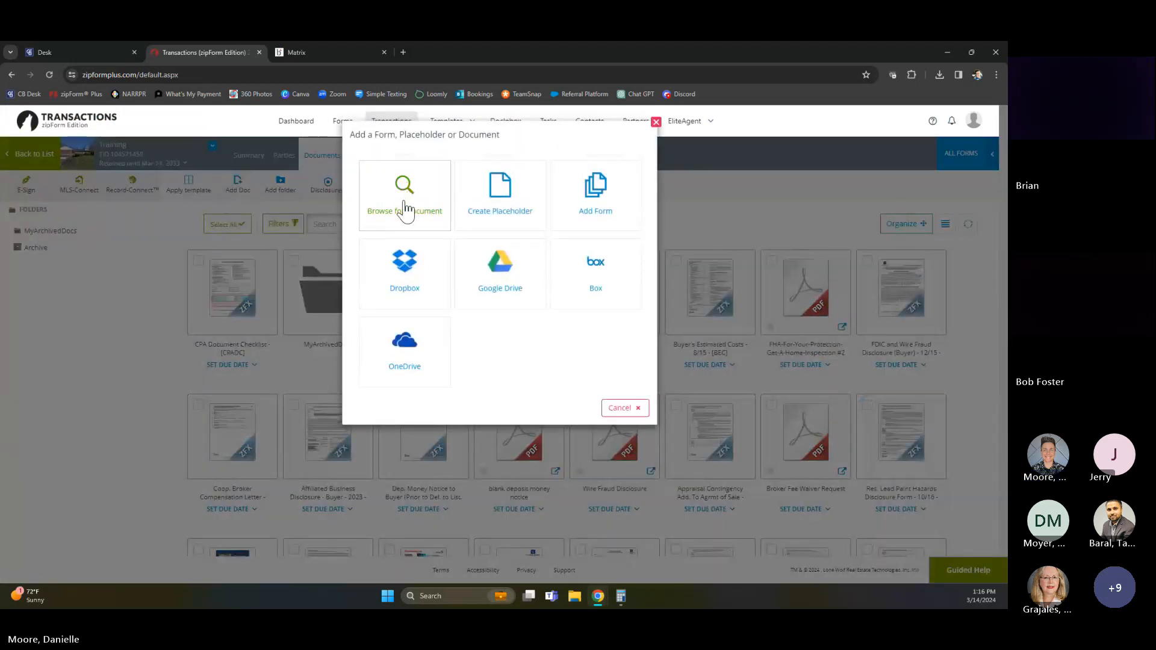
{"action": "left_click", "coordinate": [409, 198]}
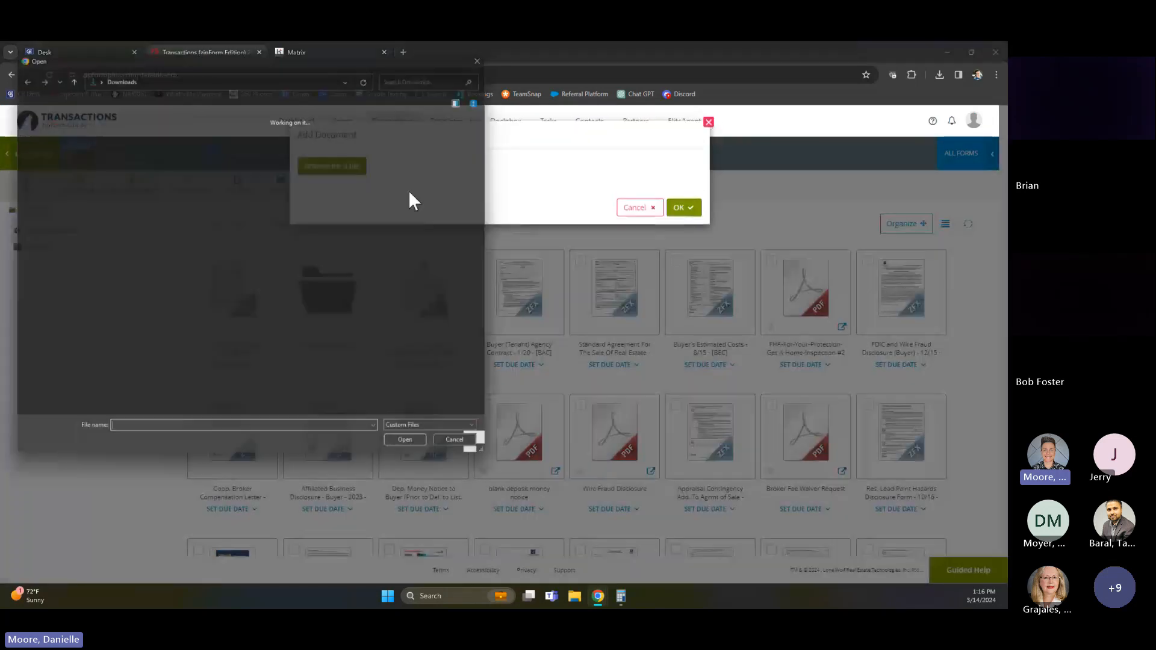
{"action": "double_click", "coordinate": [121, 162]}
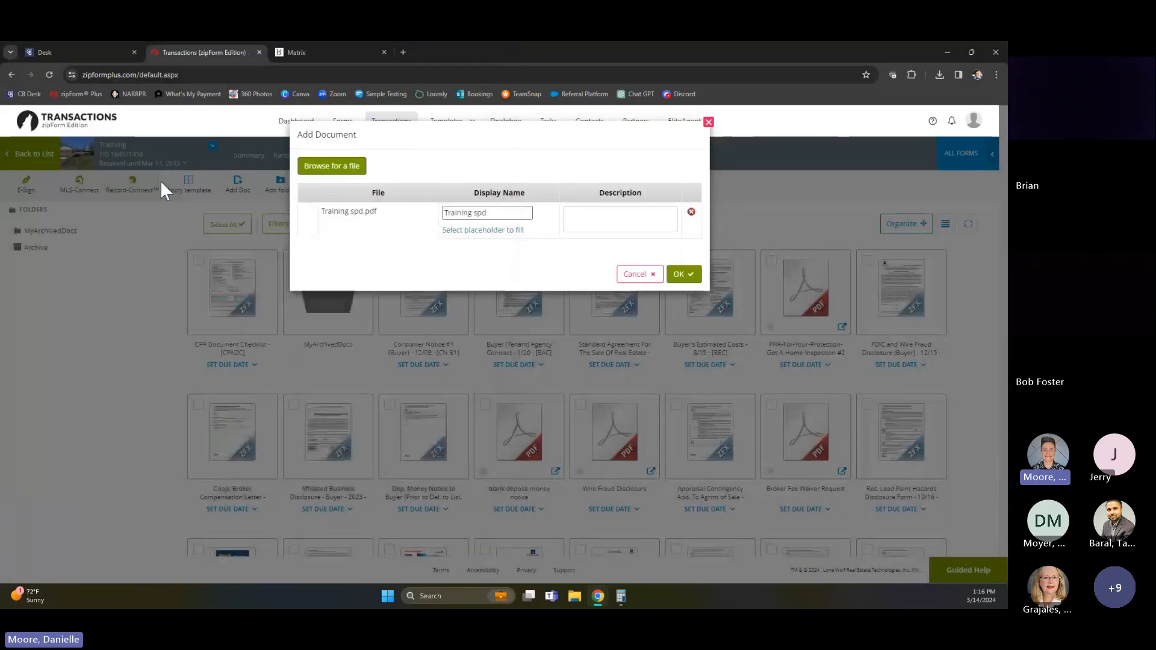
{"action": "left_click", "coordinate": [687, 279]}
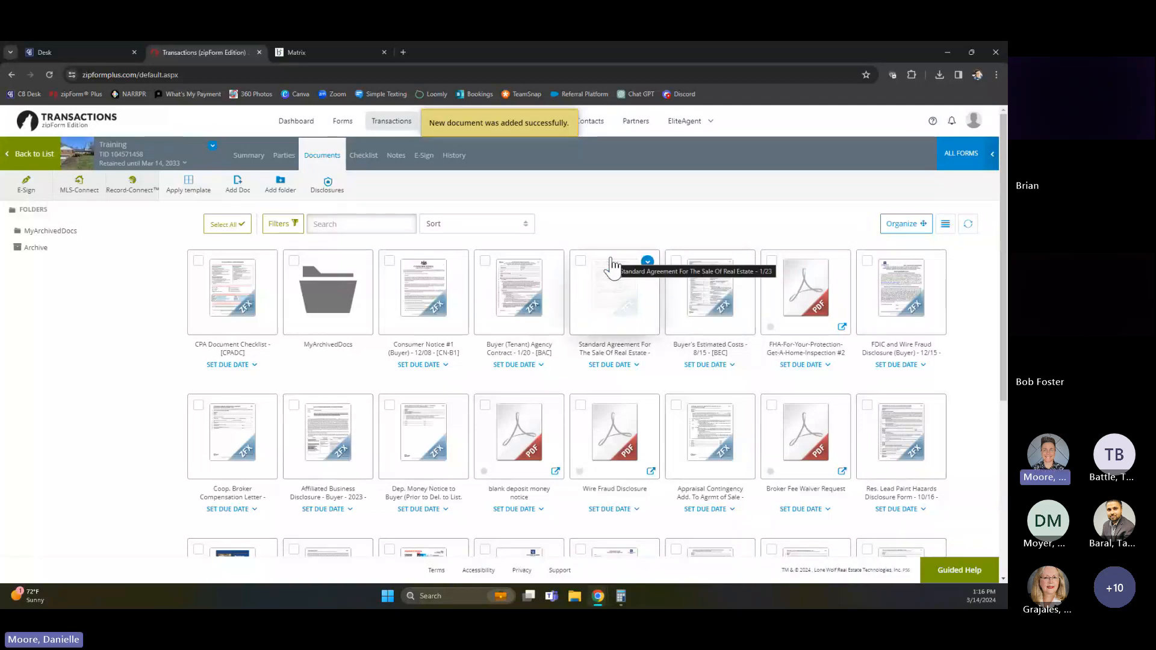
Delete the FHA inspection, blank deposit, Wire Fraud Disclosure and Notice, Appraisal Contingency, Broker Fee Waiver, Lead Paint Disclosure, AHS, Buyer Acknowledgement, Commission Division and Price Escalation documents
{"action": "scroll", "coordinate": [613, 266], "scroll_direction": "down", "scroll_amount": 1}
{"action": "scroll", "coordinate": [612, 266], "scroll_direction": "down", "scroll_amount": 1}
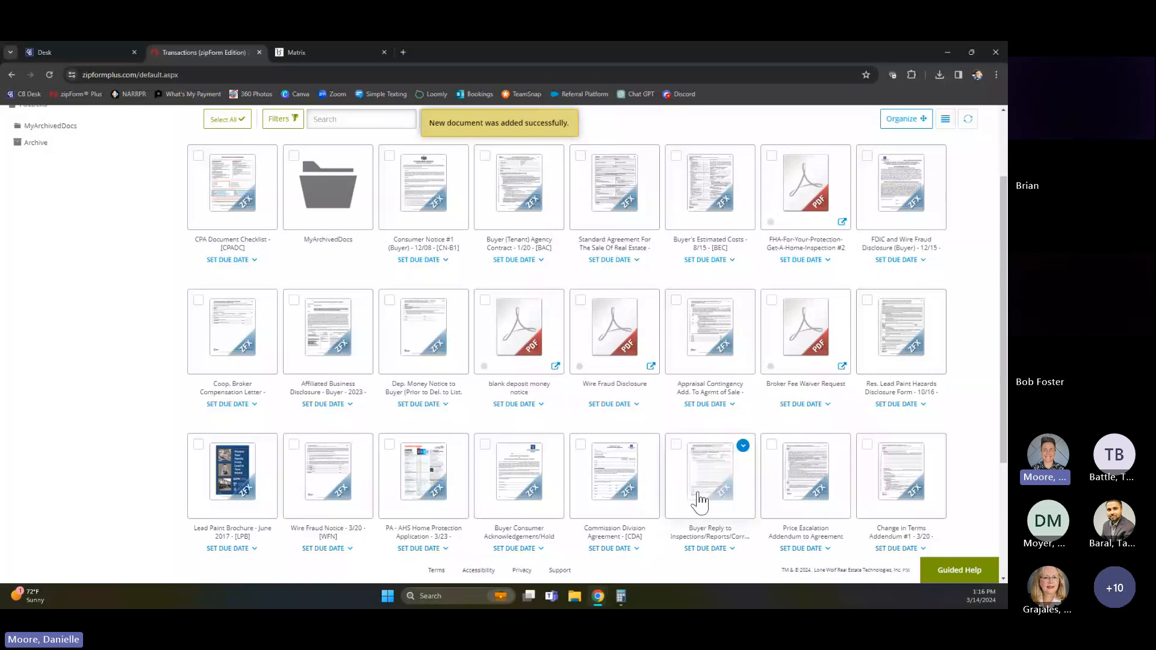
{"action": "scroll", "coordinate": [606, 389], "scroll_direction": "up", "scroll_amount": 1}
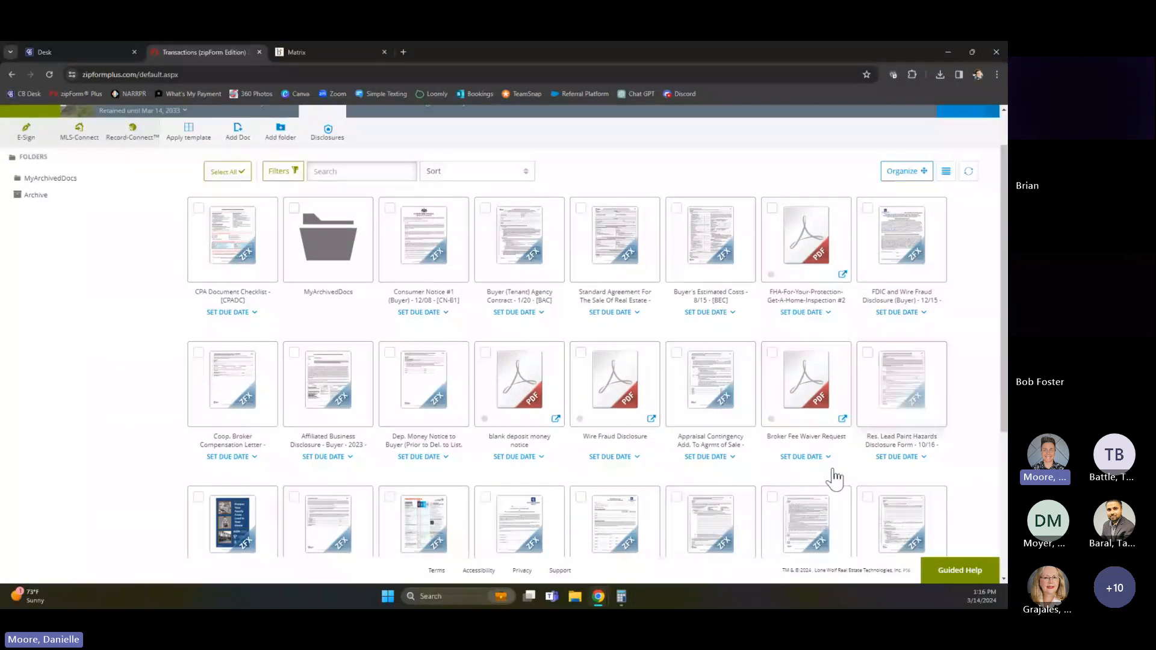
{"action": "scroll", "coordinate": [826, 459], "scroll_direction": "up", "scroll_amount": 1}
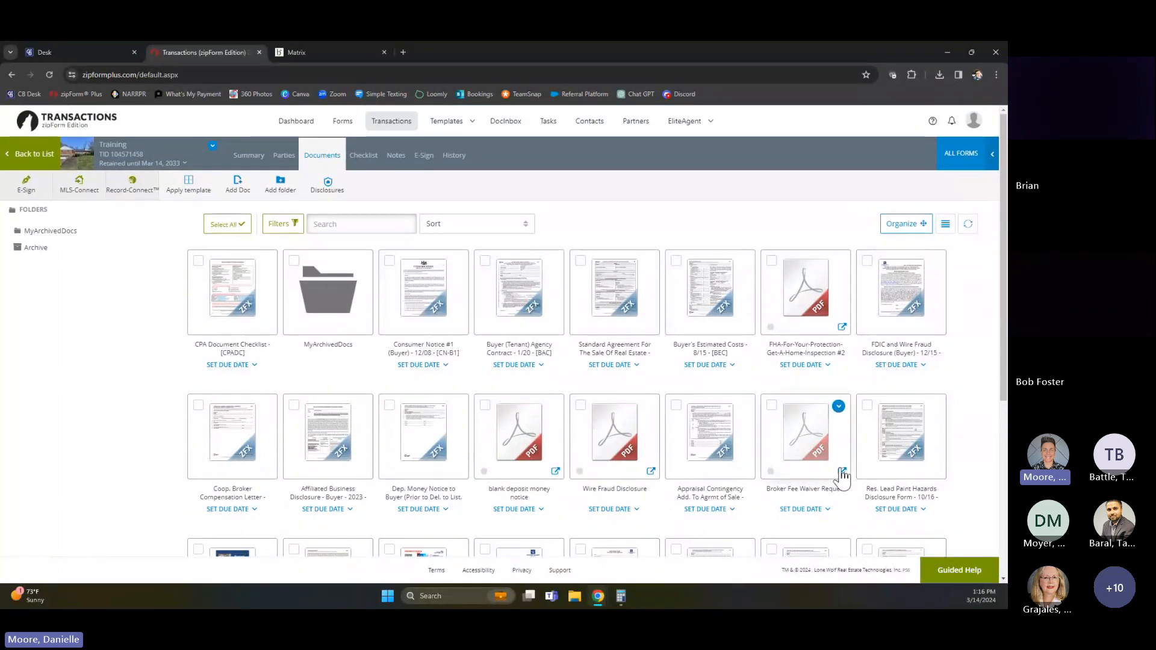
{"action": "left_click", "coordinate": [771, 261]}
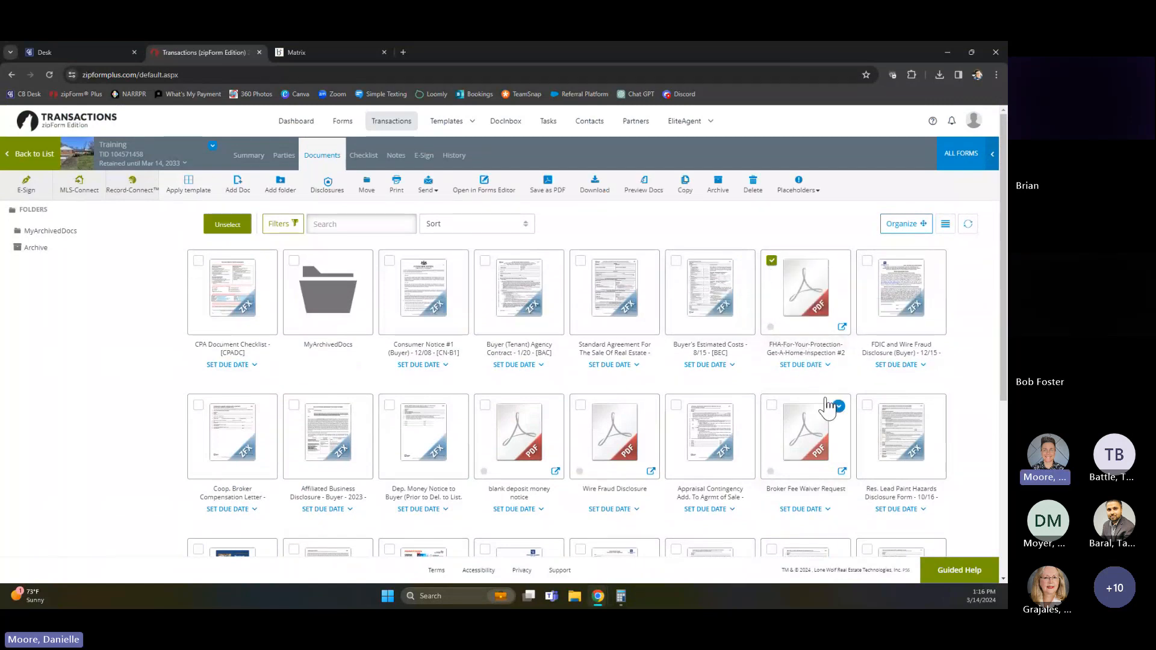
{"action": "scroll", "coordinate": [290, 422], "scroll_direction": "down", "scroll_amount": 1}
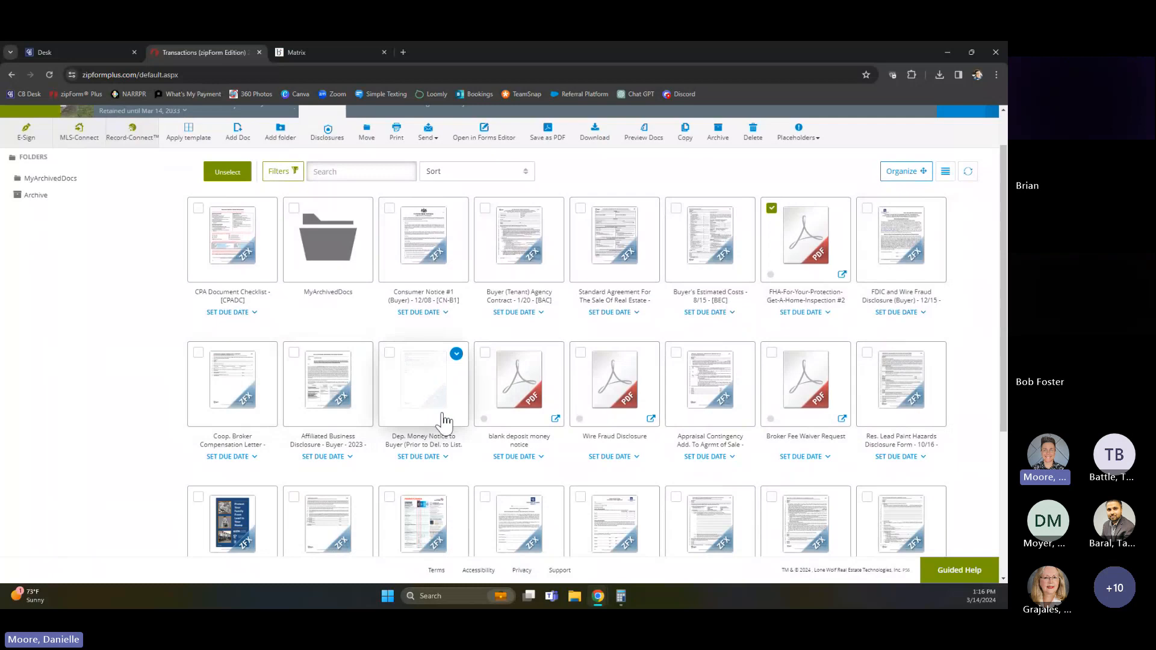
{"action": "left_click", "coordinate": [485, 354]}
{"action": "left_click", "coordinate": [581, 354]}
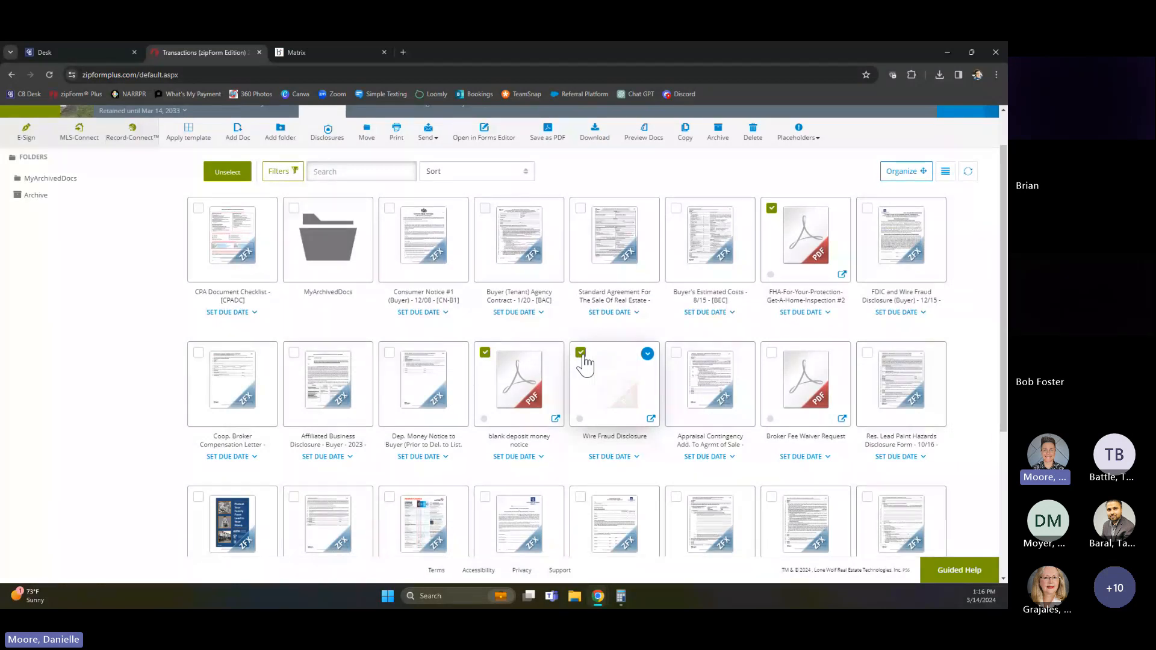
{"action": "left_click", "coordinate": [674, 353]}
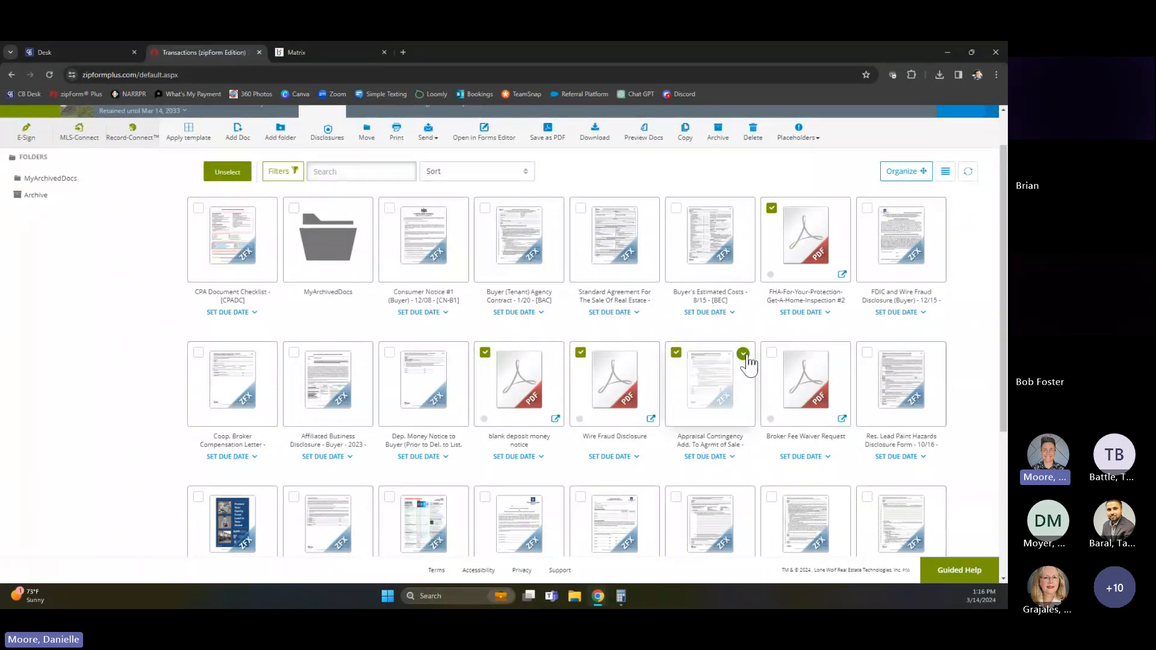
{"action": "left_click", "coordinate": [772, 352]}
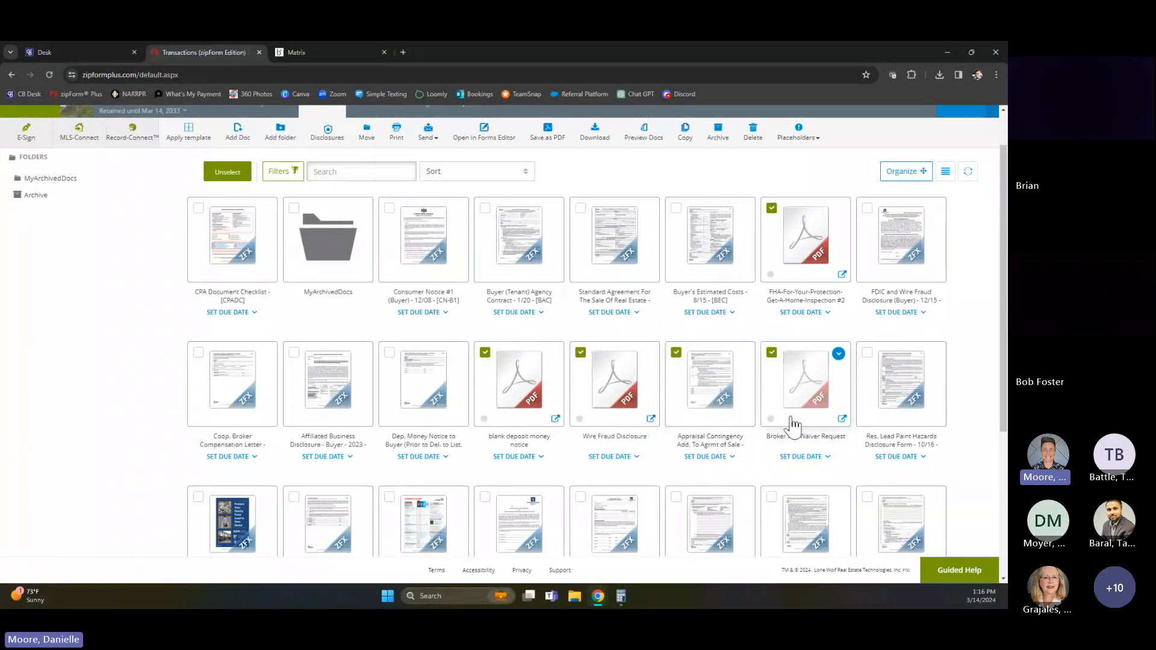
{"action": "scroll", "coordinate": [792, 430], "scroll_direction": "down", "scroll_amount": 2}
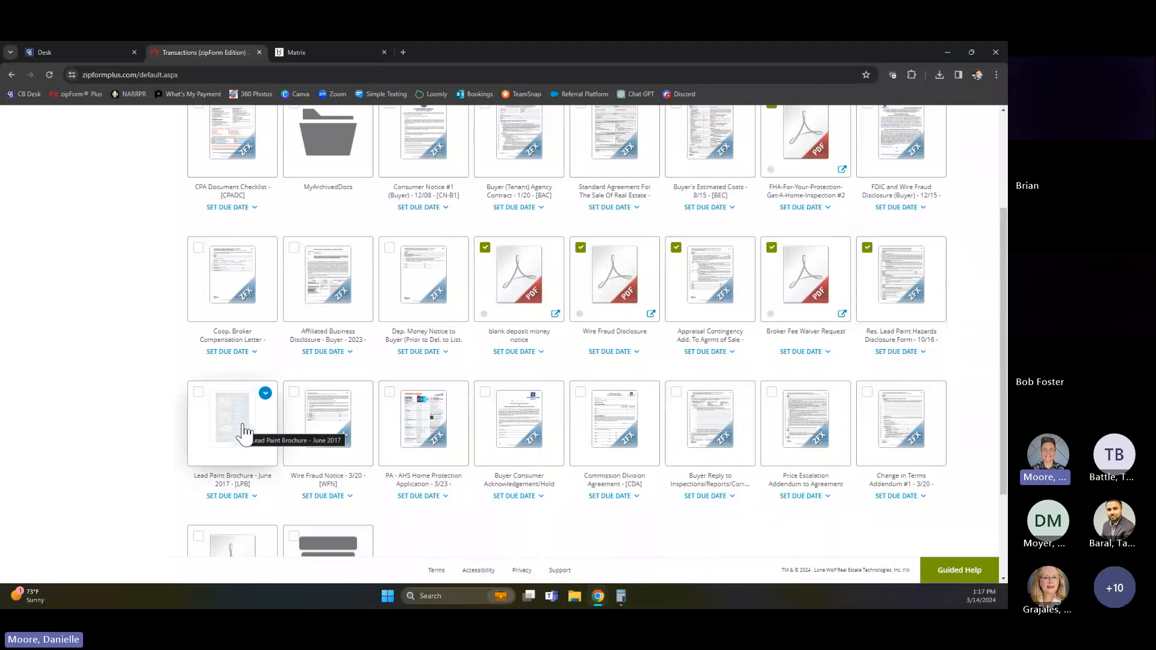
{"action": "left_click", "coordinate": [295, 392]}
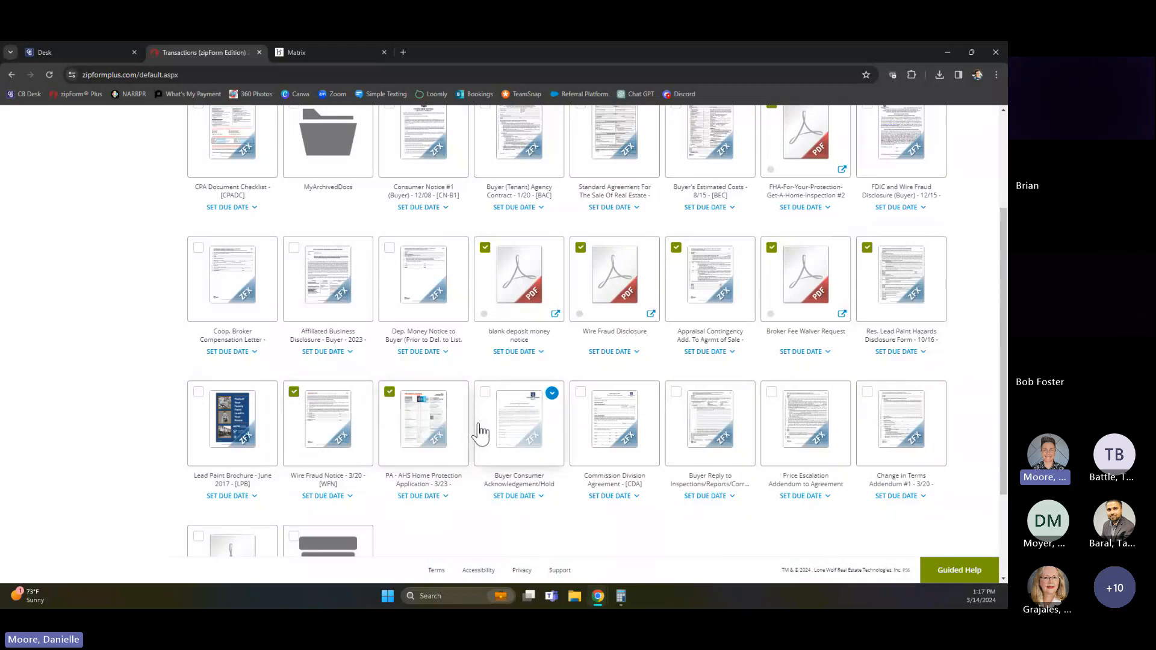
{"action": "left_click", "coordinate": [485, 392]}
{"action": "left_click", "coordinate": [581, 393]}
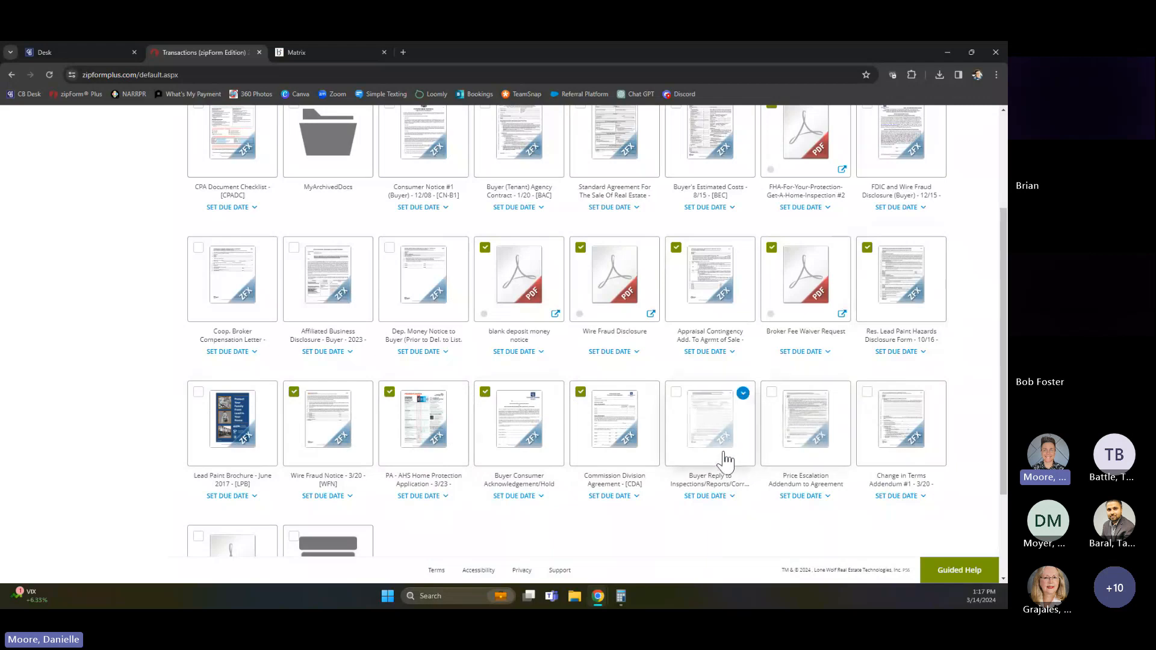
{"action": "left_click", "coordinate": [773, 394]}
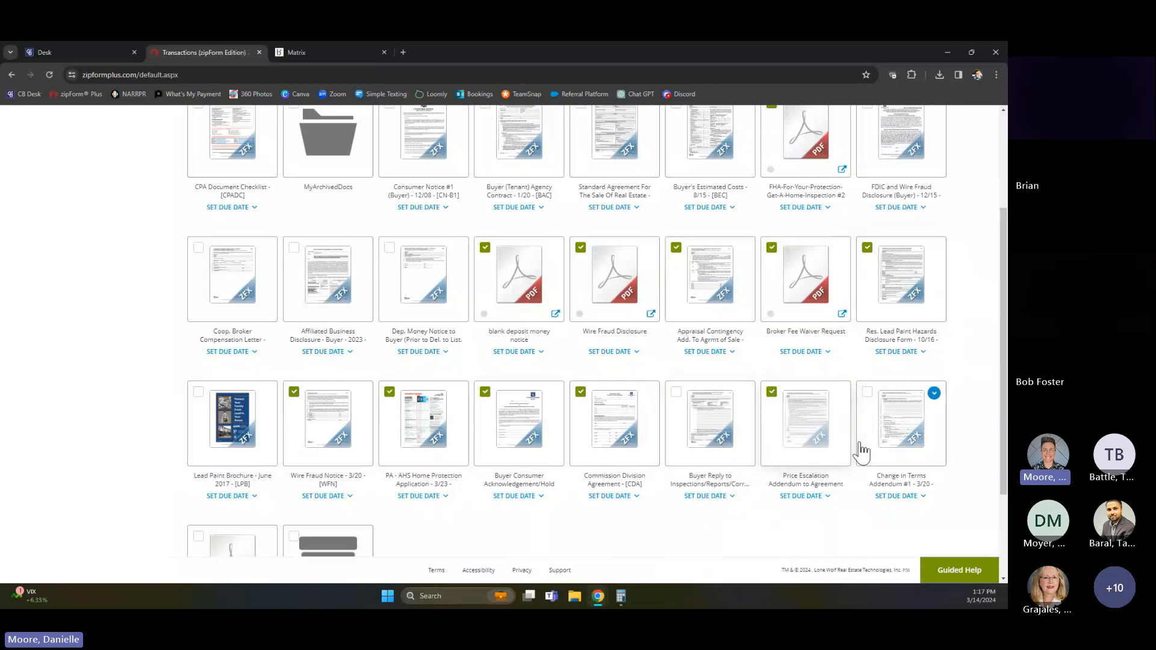
{"action": "scroll", "coordinate": [771, 409], "scroll_direction": "down", "scroll_amount": 3}
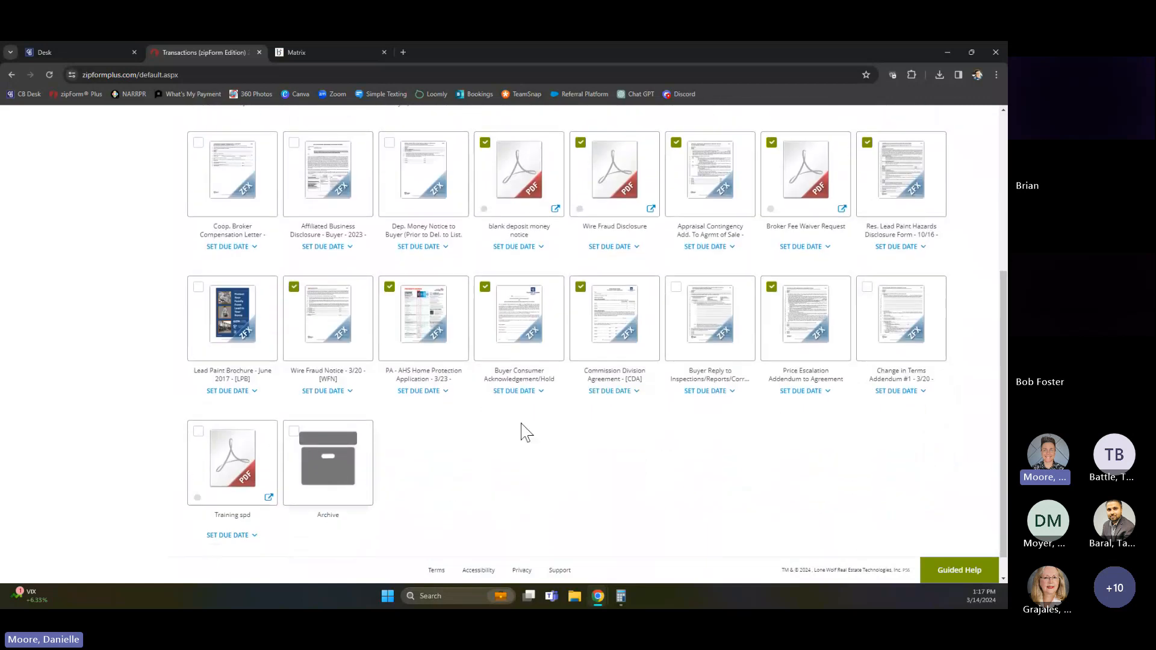
{"action": "scroll", "coordinate": [494, 431], "scroll_direction": "up", "scroll_amount": 5}
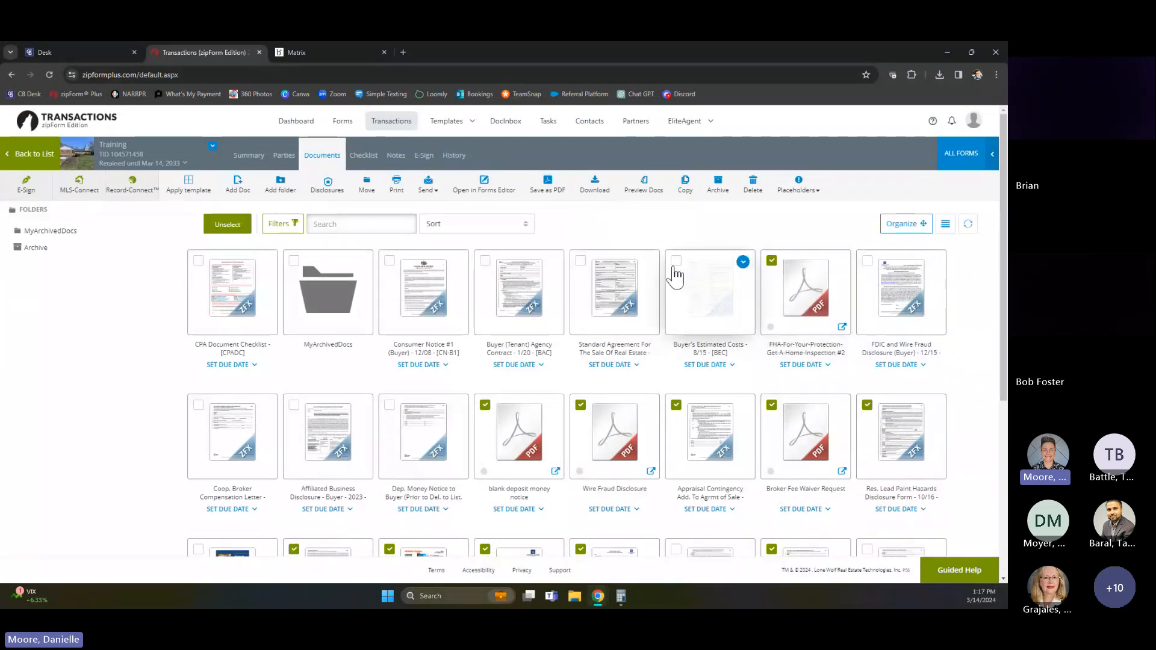
{"action": "left_click", "coordinate": [753, 184]}
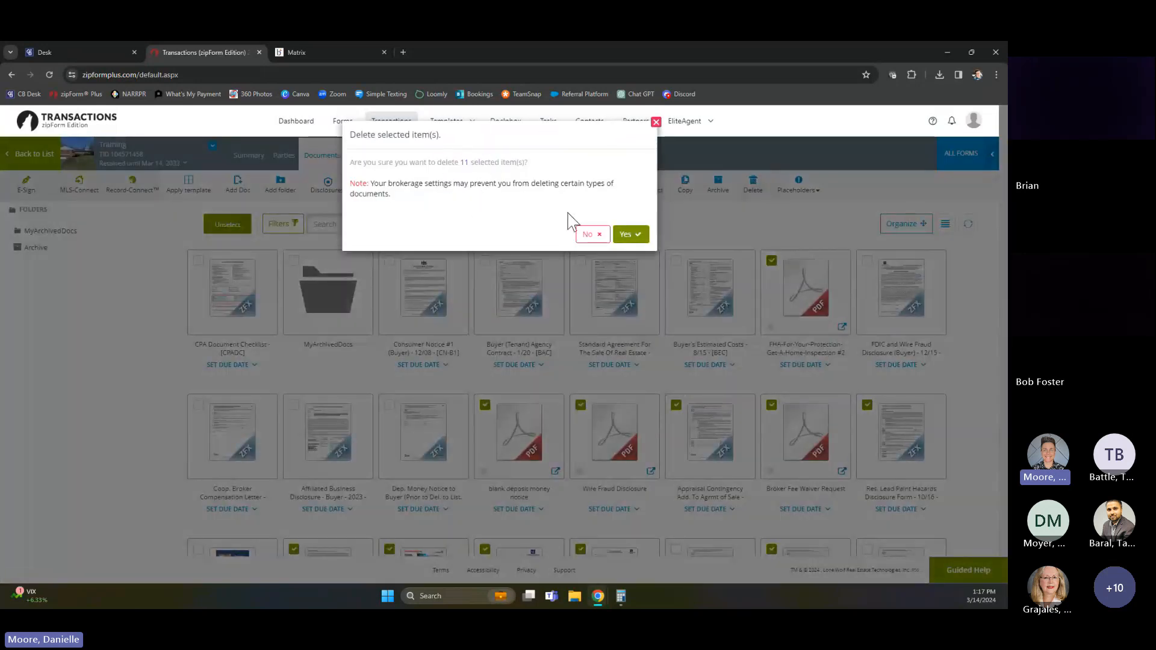
{"action": "left_click", "coordinate": [631, 235]}
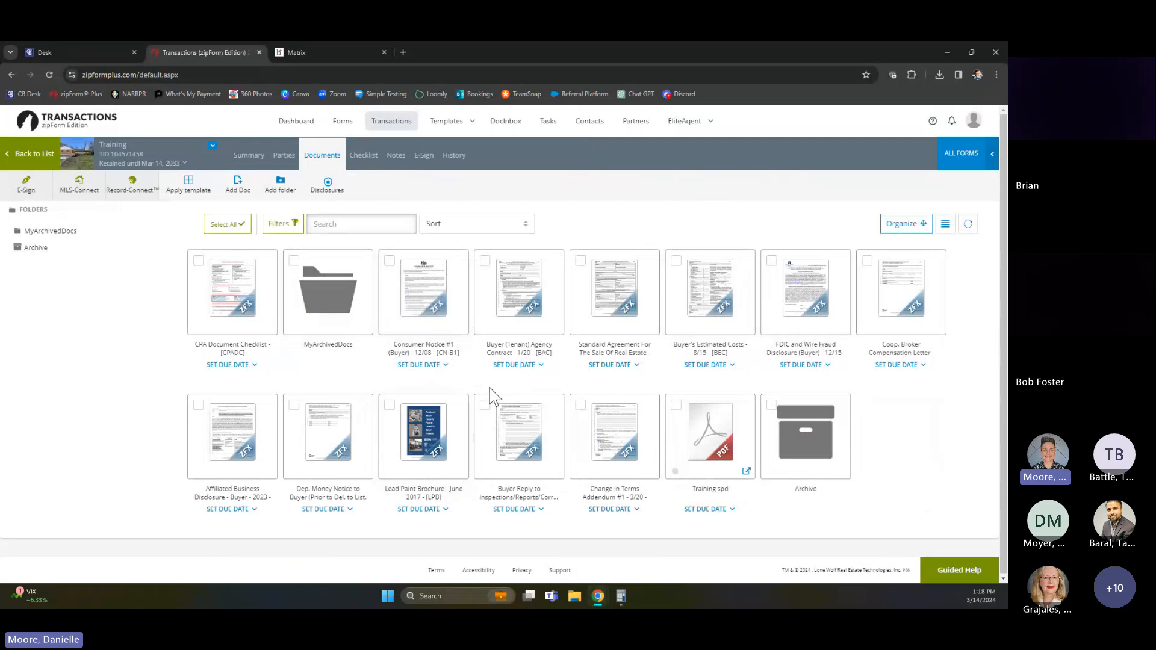
Open Consumer Notice #1 (Buyer) in the New Form Editor and add the Buyer (Tenant) Agency Contract to the workspace
{"action": "left_click", "coordinate": [429, 301]}
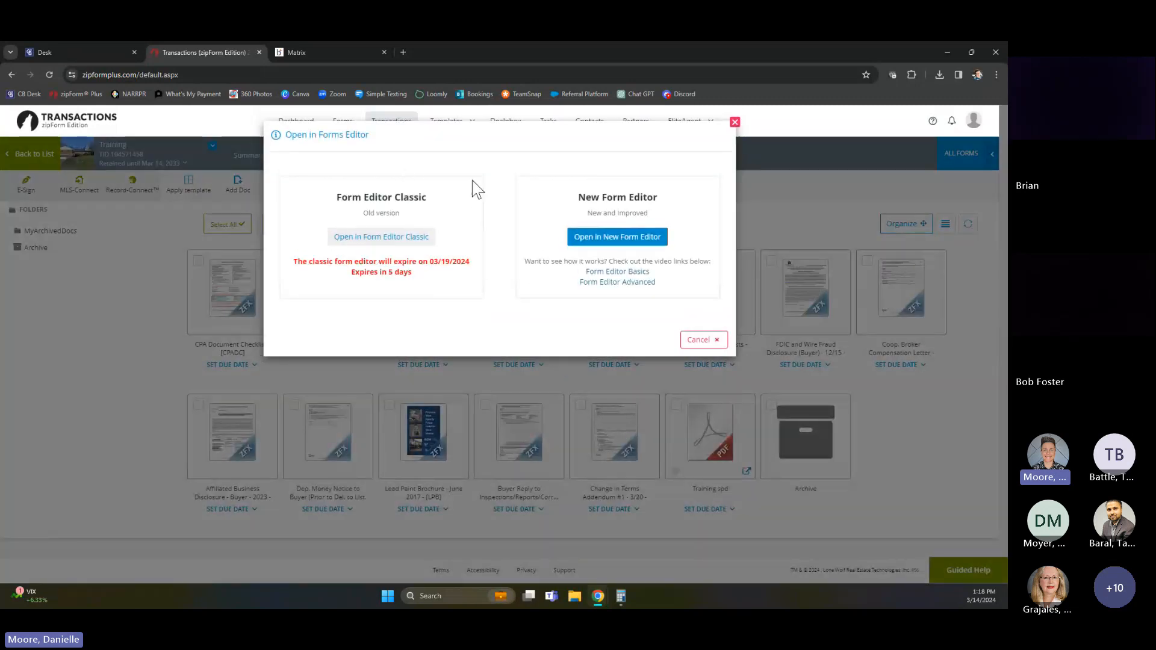
{"action": "left_click", "coordinate": [616, 241]}
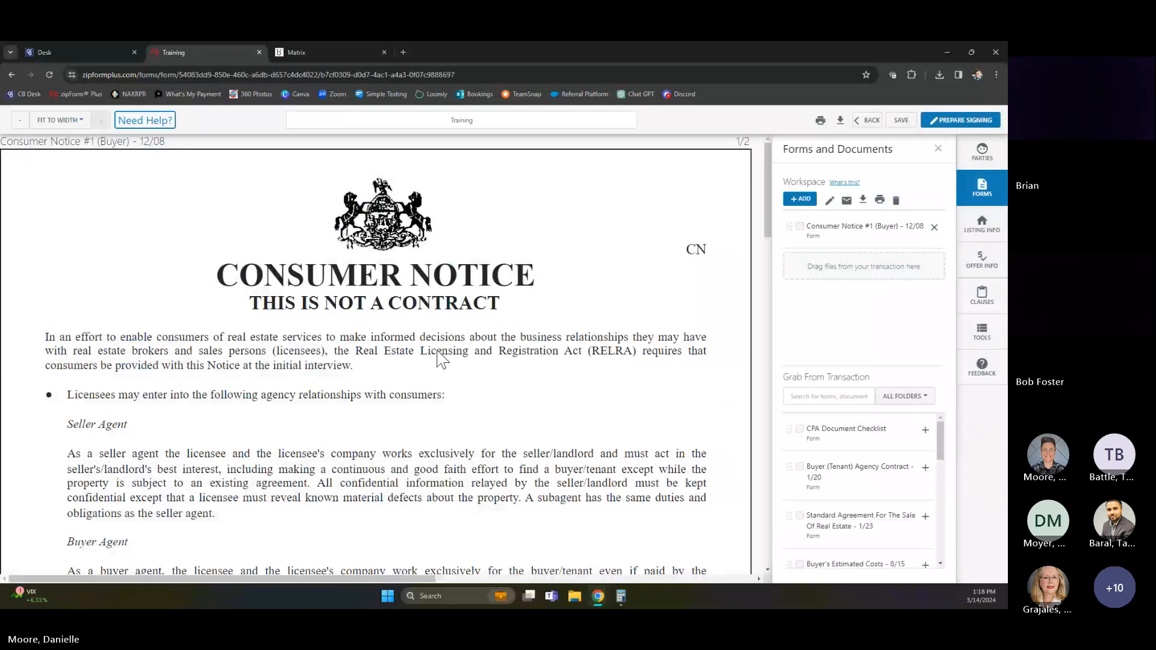
{"action": "scroll", "coordinate": [448, 368], "scroll_direction": "down", "scroll_amount": 3}
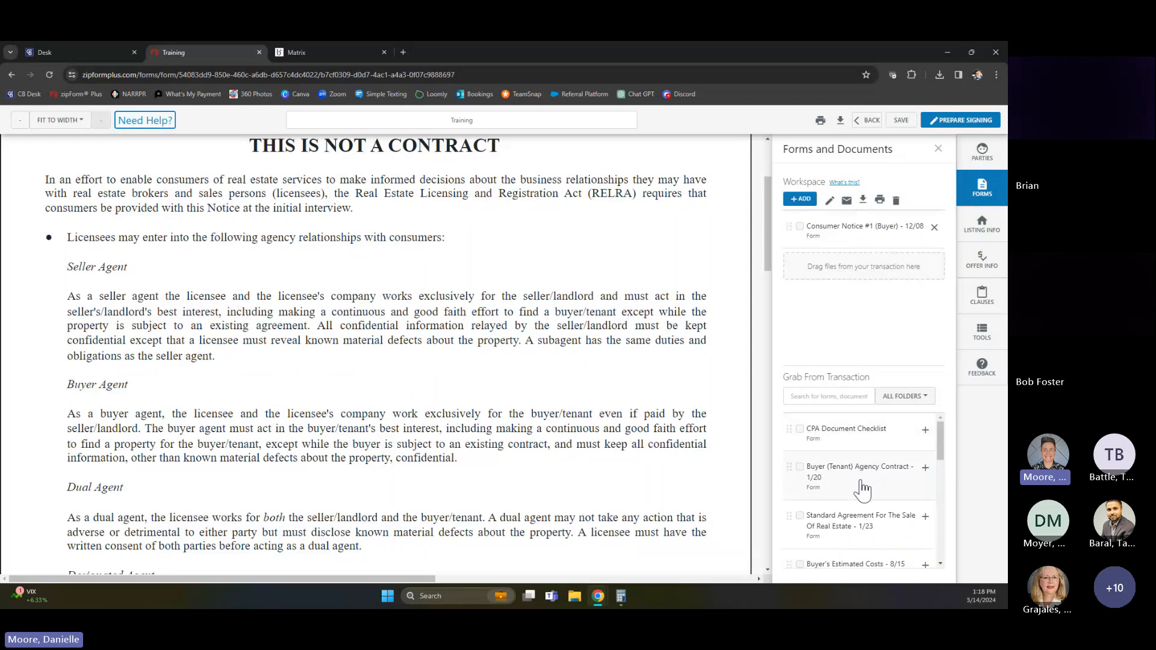
{"action": "left_click", "coordinate": [926, 470]}
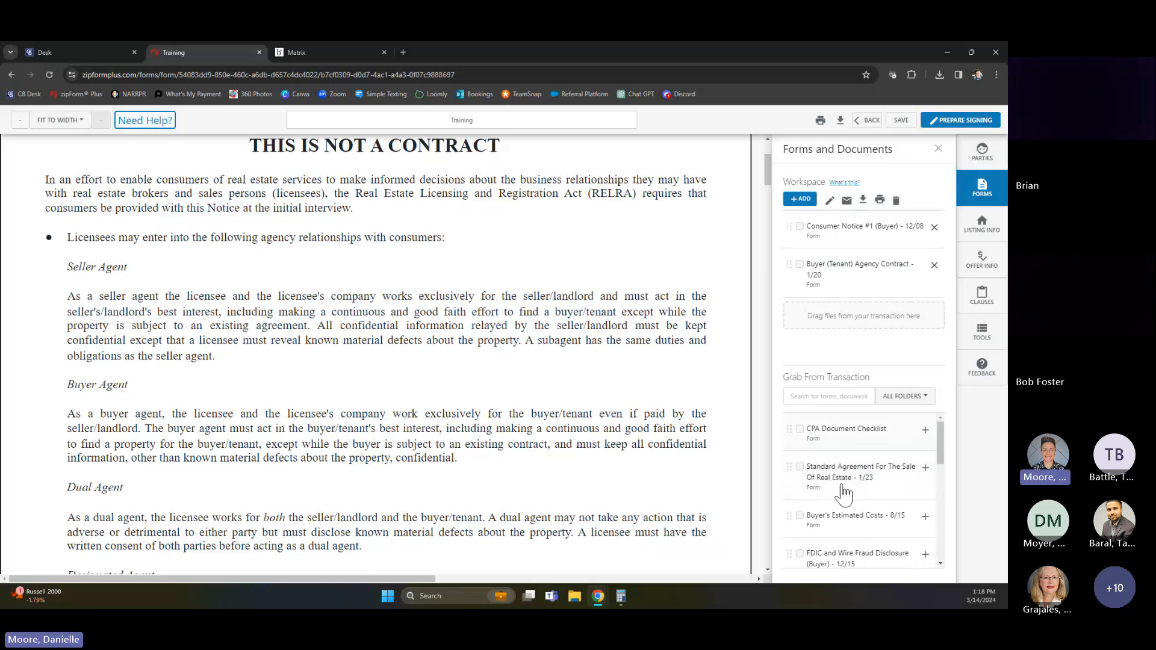
Add the Standard Agreement, Buyer's Estimated Costs, FDIC and Wire Fraud Disclosure, Coop. Broker Compensation Letter, Affiliated Business Disclosure and Dep. Money Notice to the workspace
{"action": "left_click", "coordinate": [924, 471]}
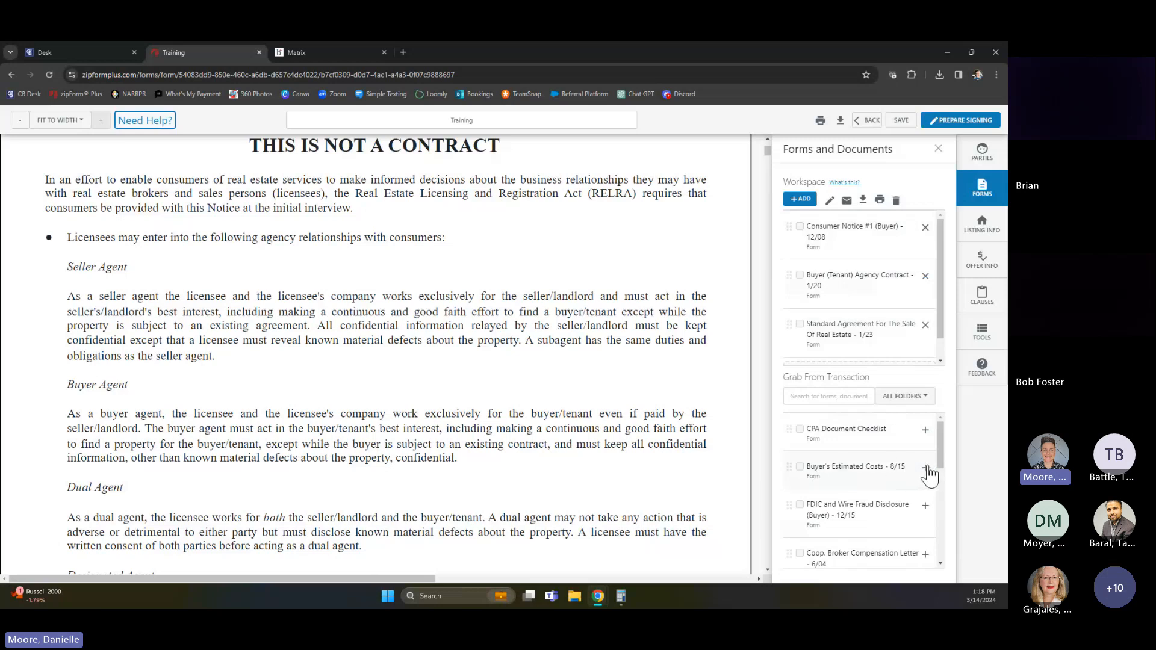
{"action": "left_click", "coordinate": [925, 468]}
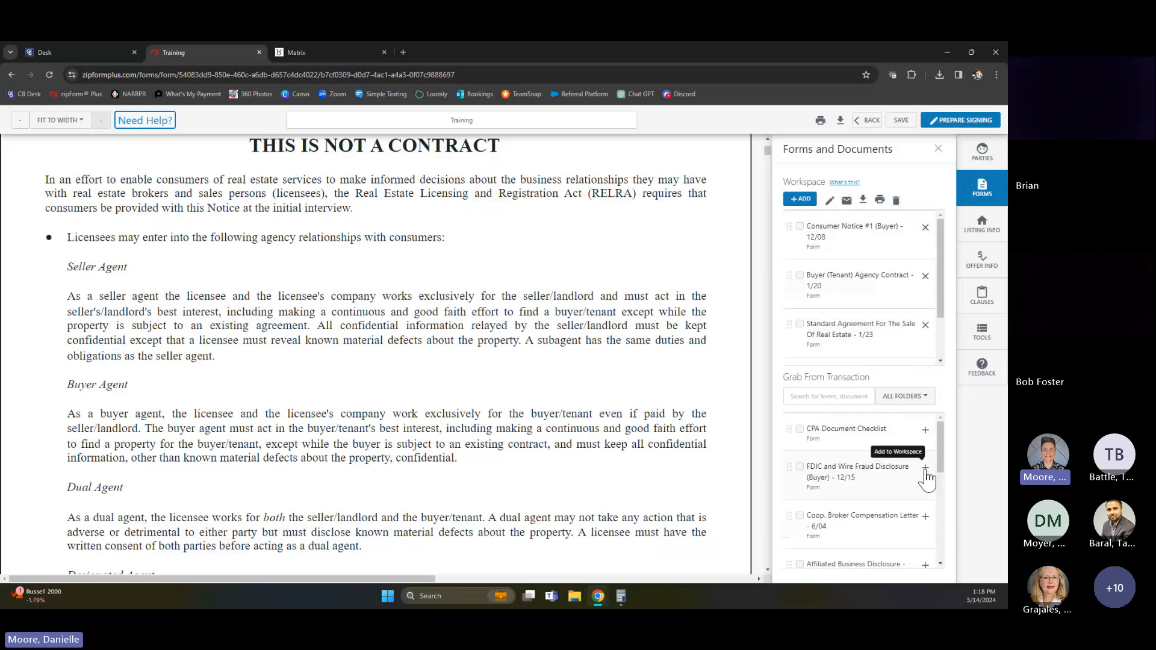
{"action": "left_click", "coordinate": [925, 469]}
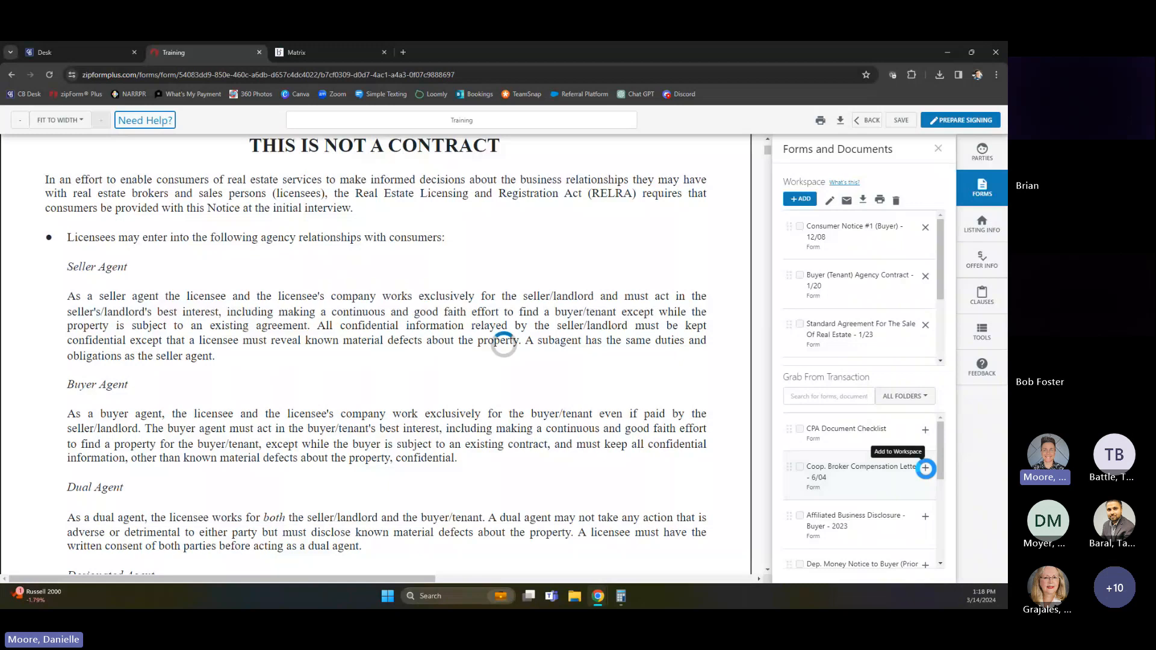
{"action": "left_click", "coordinate": [925, 468]}
{"action": "left_click", "coordinate": [926, 469]}
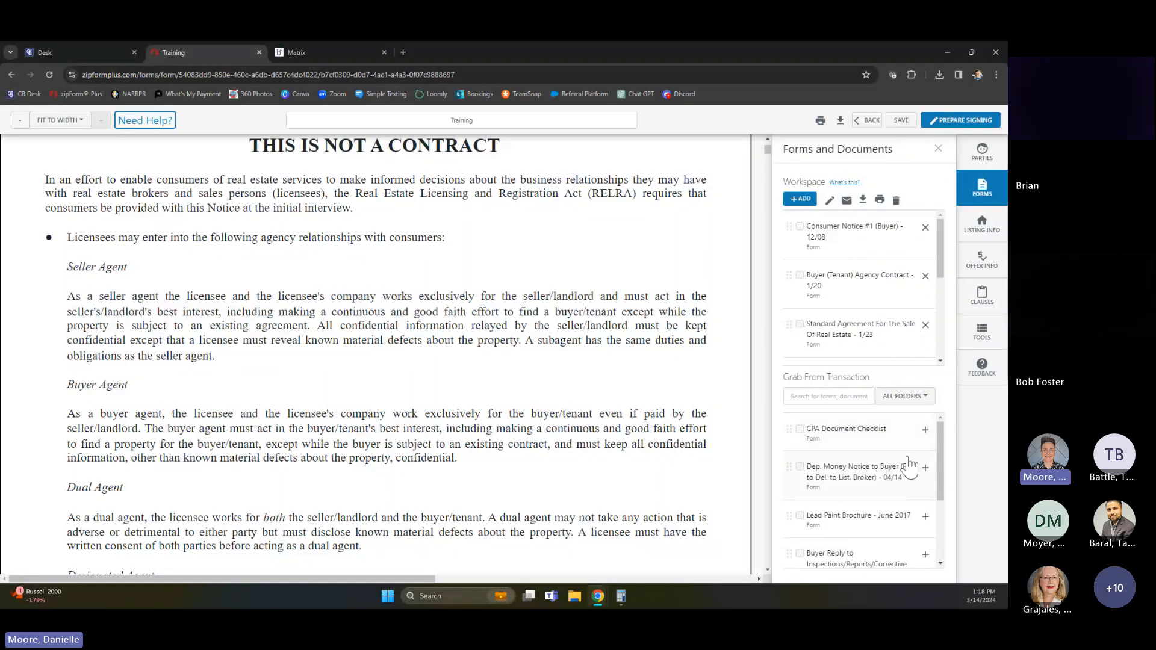
{"action": "left_click", "coordinate": [925, 468]}
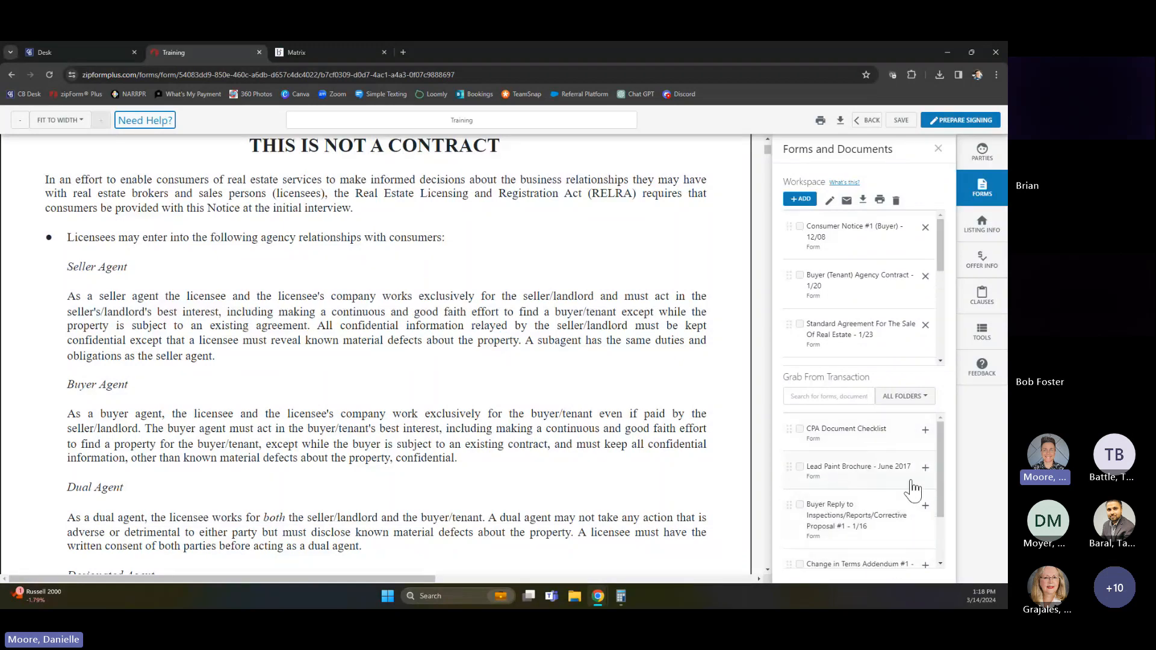
Add the Training spd PDF from the transaction's documents to the workspace
{"action": "scroll", "coordinate": [840, 545], "scroll_direction": "down", "scroll_amount": 1}
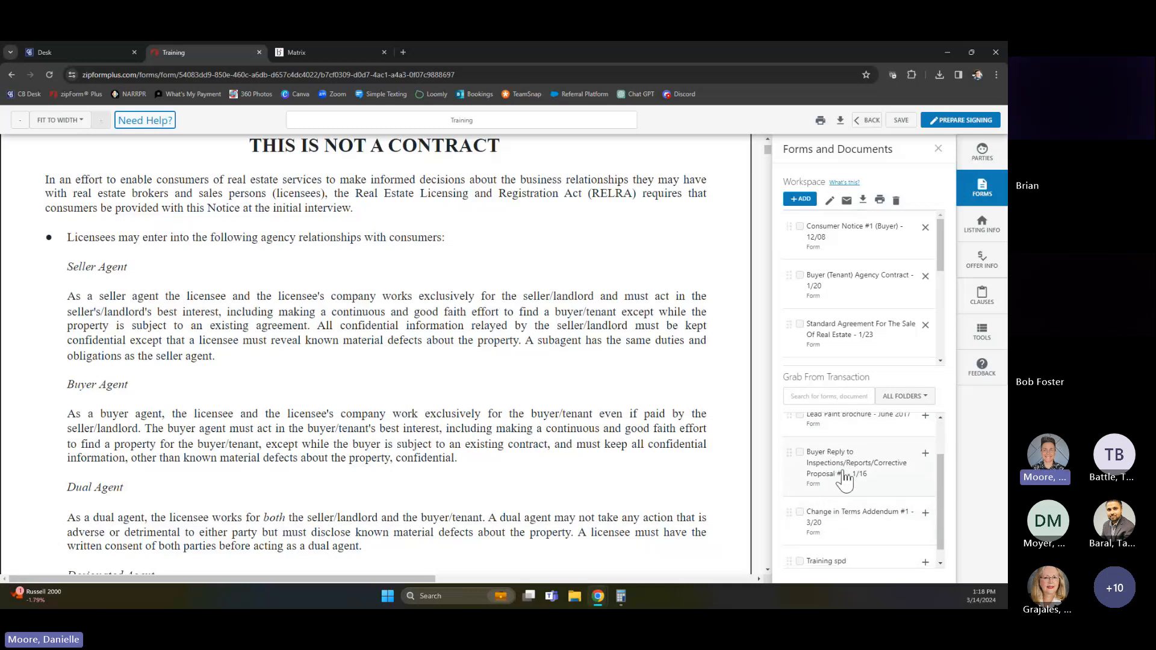
{"action": "scroll", "coordinate": [845, 480], "scroll_direction": "down", "scroll_amount": 1}
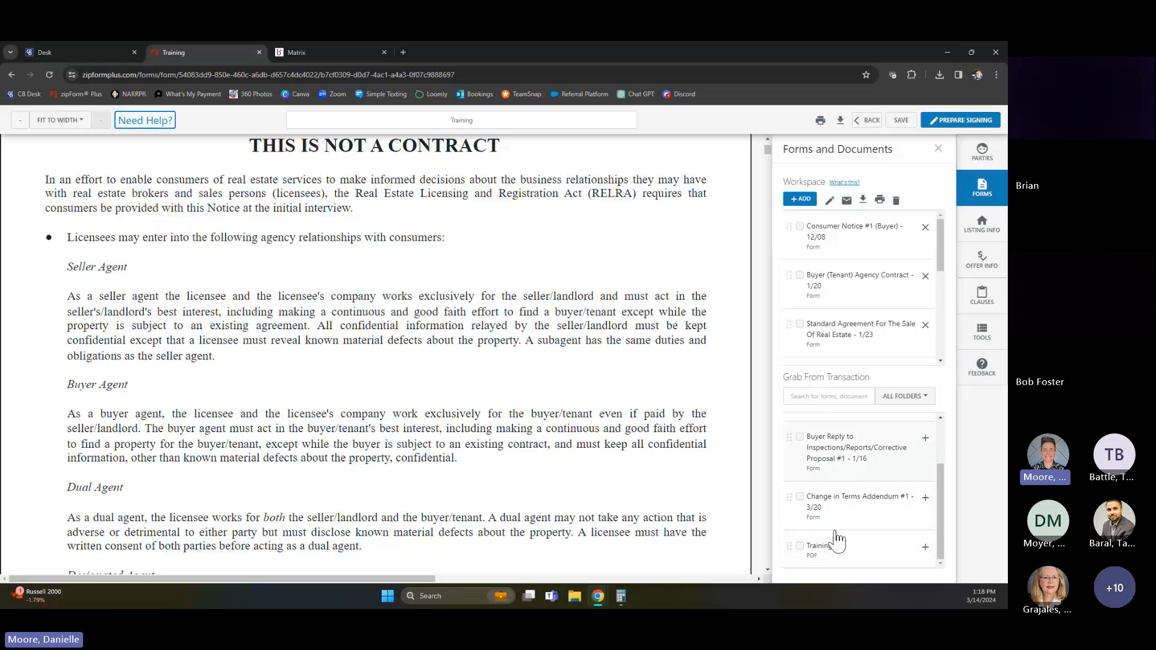
{"action": "left_click", "coordinate": [925, 546]}
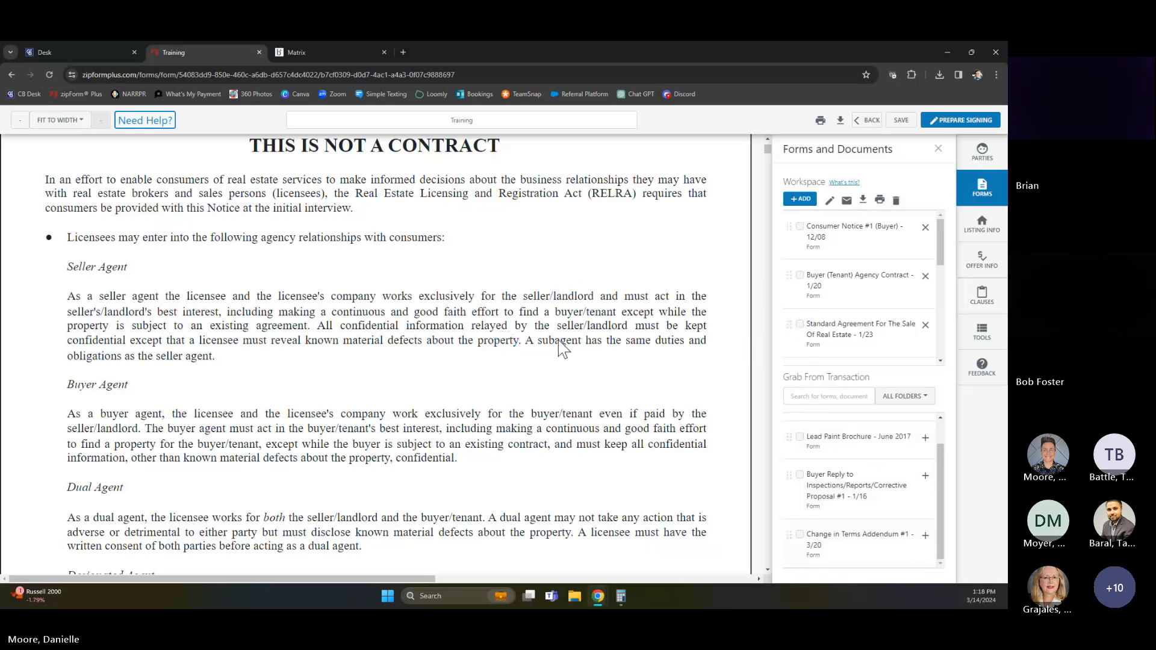
Review the Consumer Notice's acknowledgment and the Buyer Agency Contract's dates, broker's fee and special clauses sections
{"action": "mouse_move", "coordinate": [767, 151]}
{"action": "left_mouse_down"}
{"action": "mouse_move", "coordinate": [767, 204]}
{"action": "mouse_move", "coordinate": [768, 146]}
{"action": "left_mouse_up"}
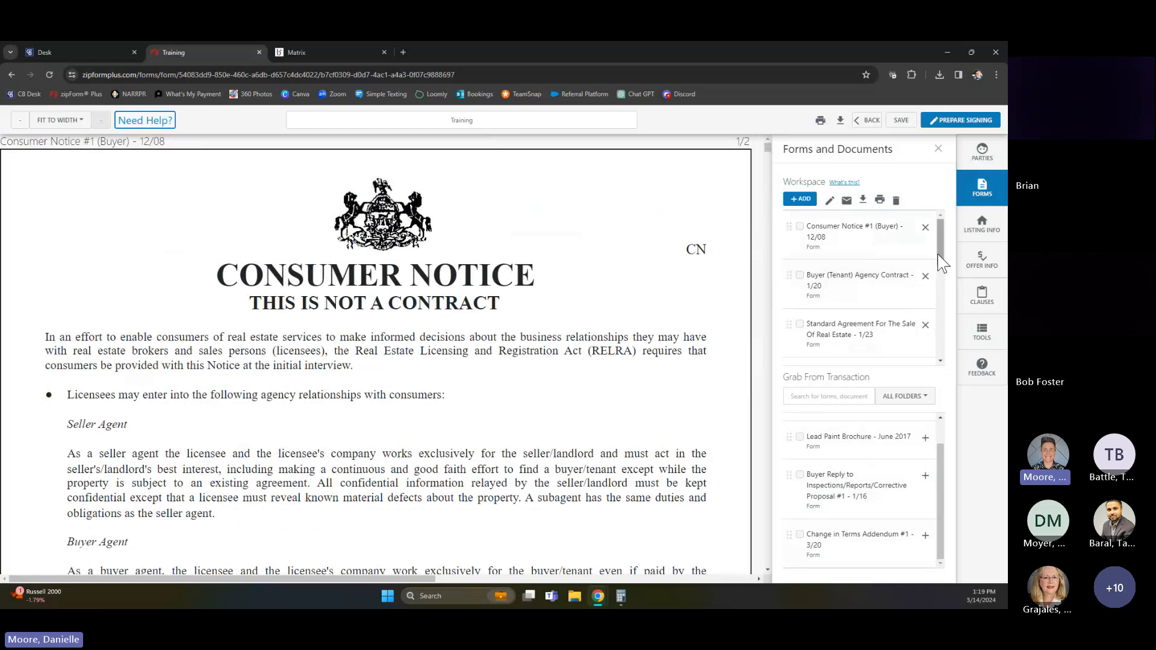
{"action": "mouse_move", "coordinate": [940, 254]}
{"action": "left_mouse_down"}
{"action": "mouse_move", "coordinate": [942, 293]}
{"action": "mouse_move", "coordinate": [940, 248]}
{"action": "left_mouse_up"}
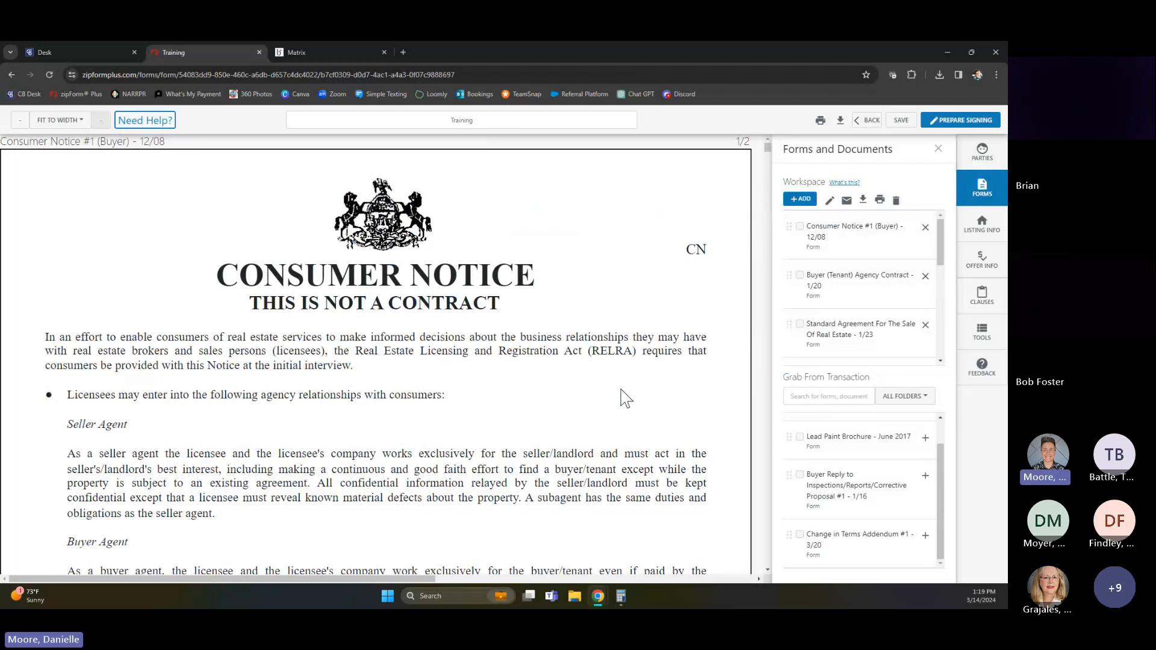
{"action": "scroll", "coordinate": [627, 403], "scroll_direction": "down", "scroll_amount": 8}
{"action": "scroll", "coordinate": [627, 455], "scroll_direction": "down", "scroll_amount": 10}
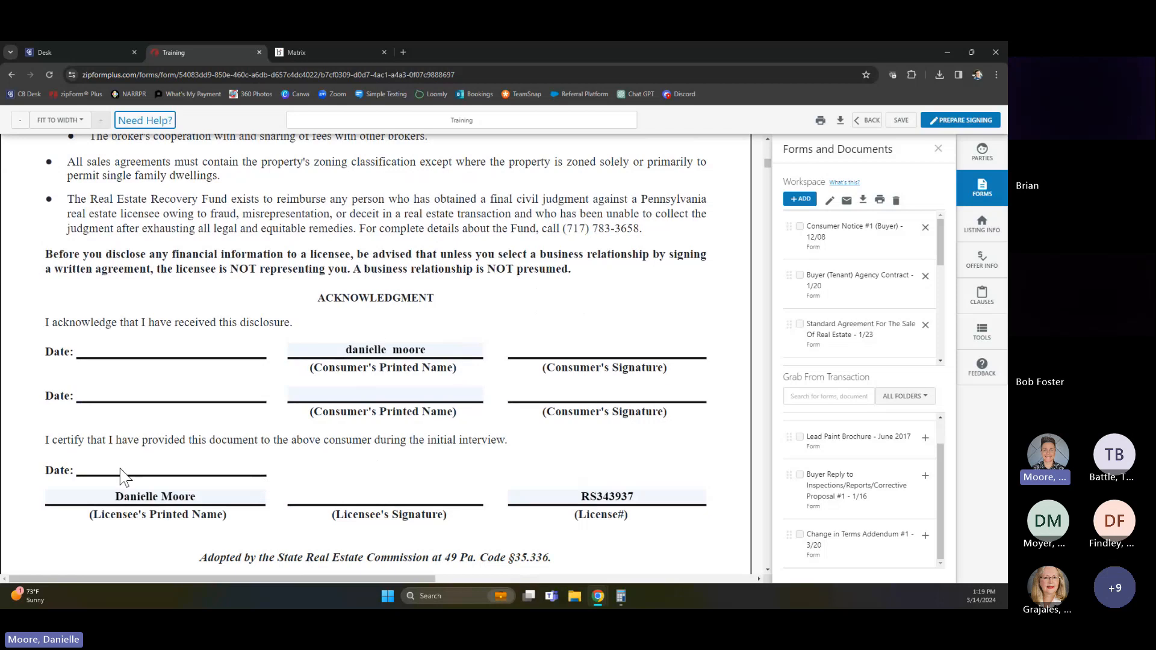
{"action": "scroll", "coordinate": [390, 509], "scroll_direction": "down", "scroll_amount": 2}
{"action": "scroll", "coordinate": [390, 509], "scroll_direction": "down", "scroll_amount": 10}
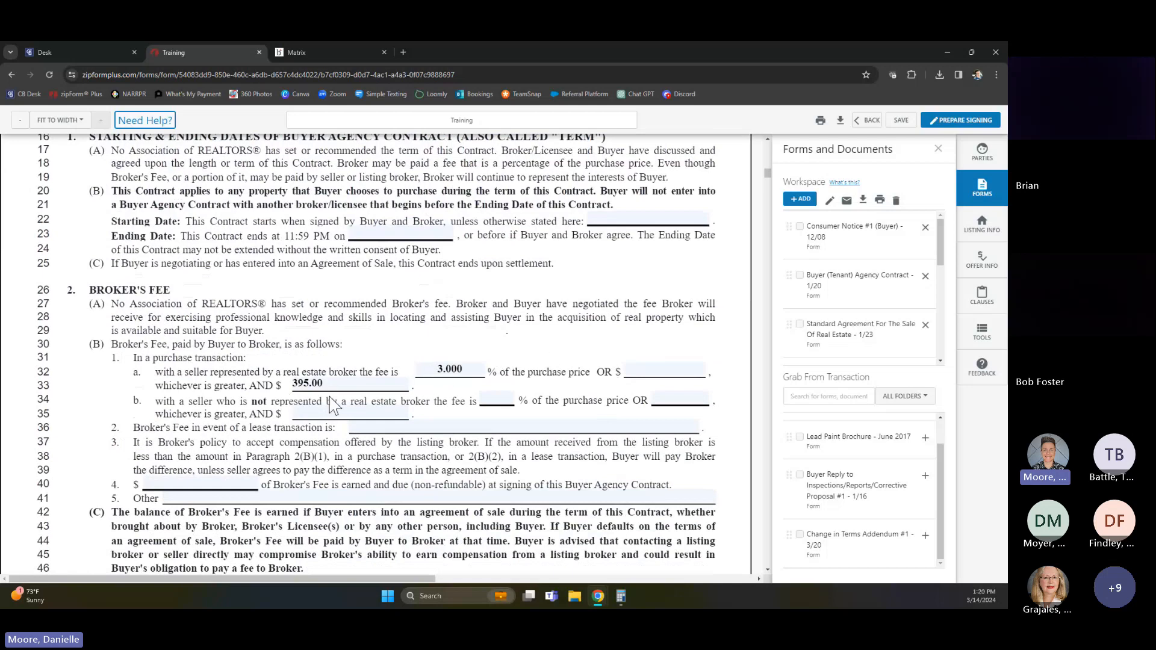
{"action": "scroll", "coordinate": [332, 403], "scroll_direction": "down", "scroll_amount": 8}
{"action": "scroll", "coordinate": [308, 482], "scroll_direction": "down", "scroll_amount": 15}
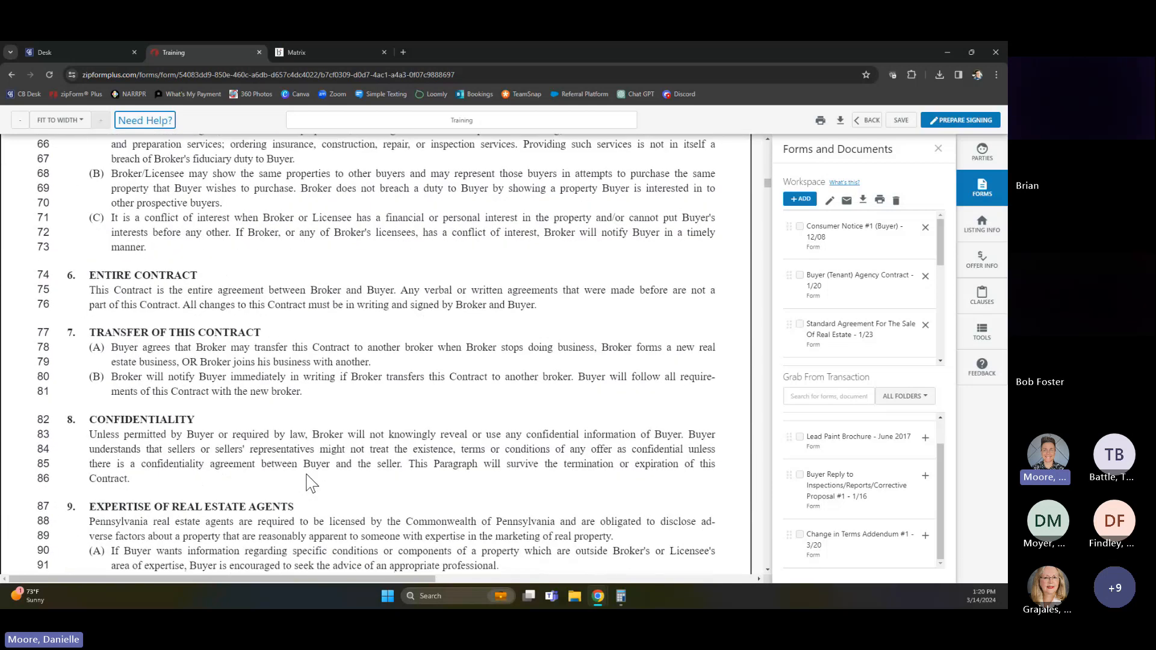
{"action": "scroll", "coordinate": [307, 482], "scroll_direction": "down", "scroll_amount": 15}
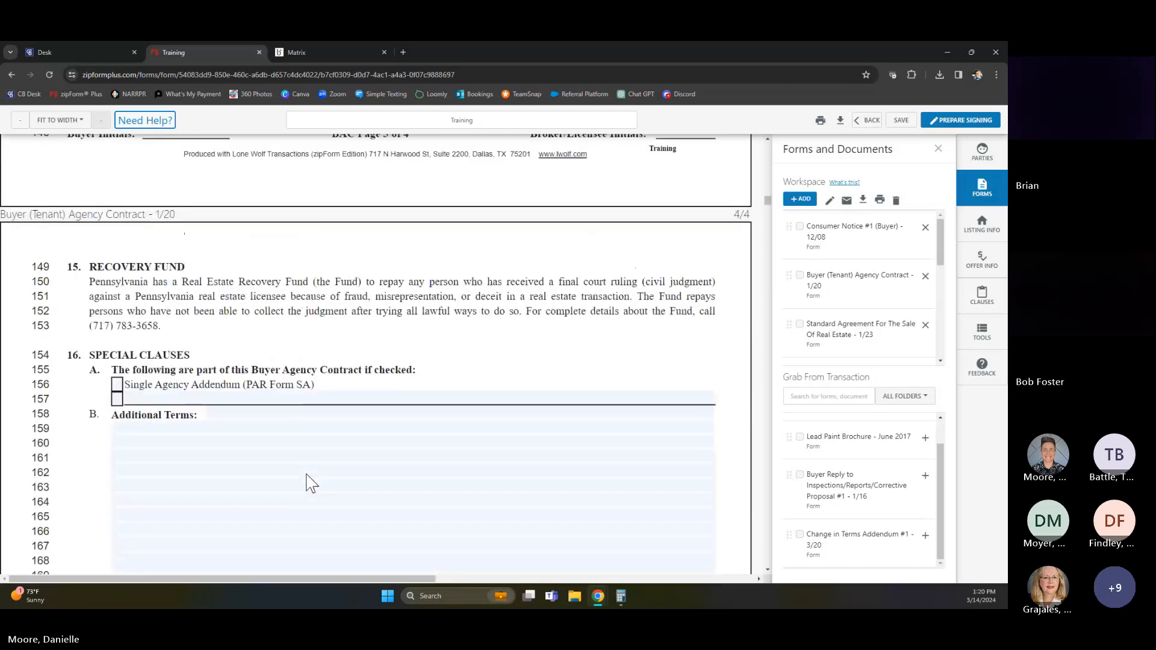
Enter "susq twp" as the property's municipality on page 1 of the Standard Agreement For The Sale Of Real Estate
{"action": "scroll", "coordinate": [318, 501], "scroll_direction": "down", "scroll_amount": 8}
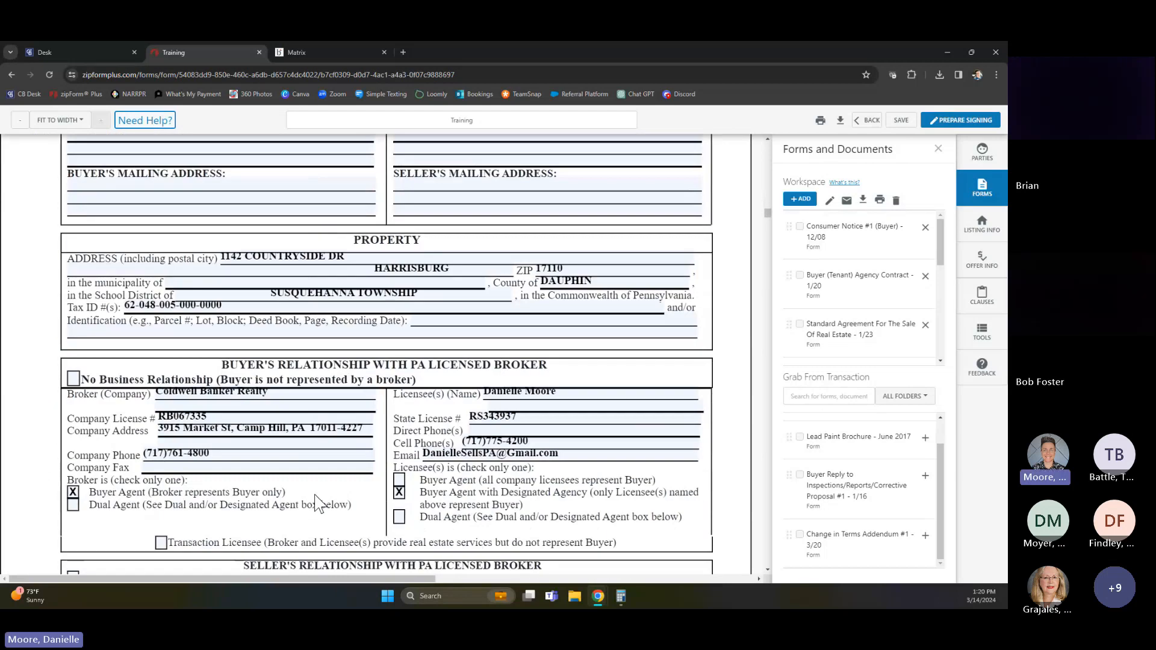
{"action": "scroll", "coordinate": [319, 504], "scroll_direction": "up", "scroll_amount": 4}
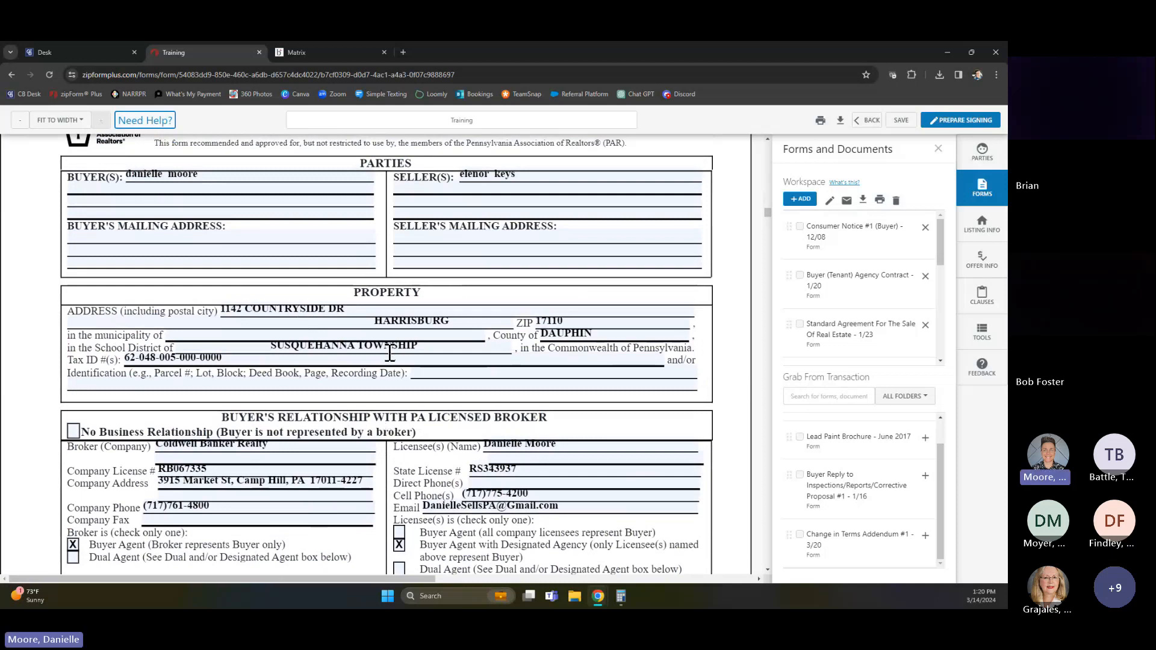
{"action": "left_click", "coordinate": [207, 334]}
{"action": "type", "text": "sus"}
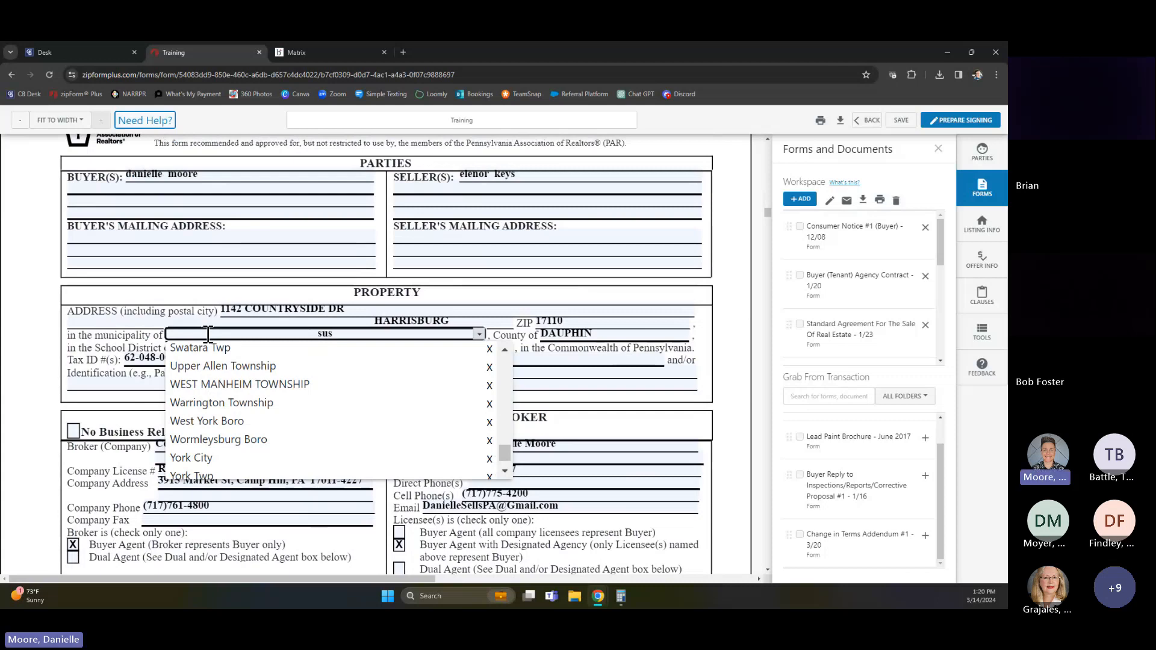
{"action": "type", "text": "q twp"}
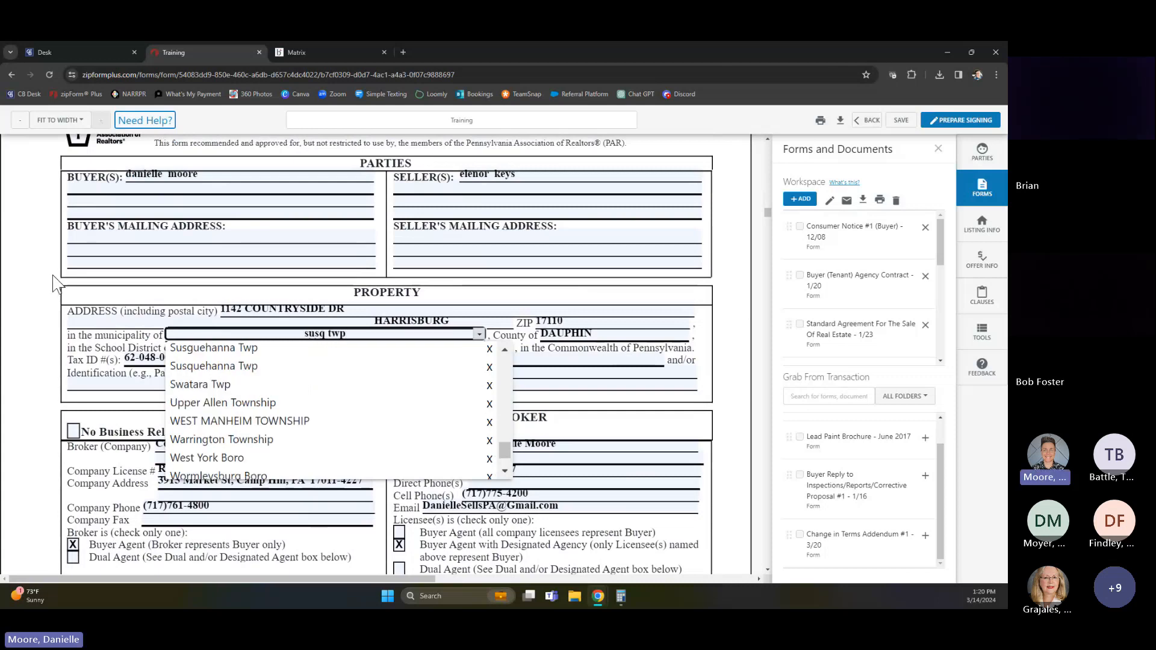
{"action": "left_click", "coordinate": [58, 325]}
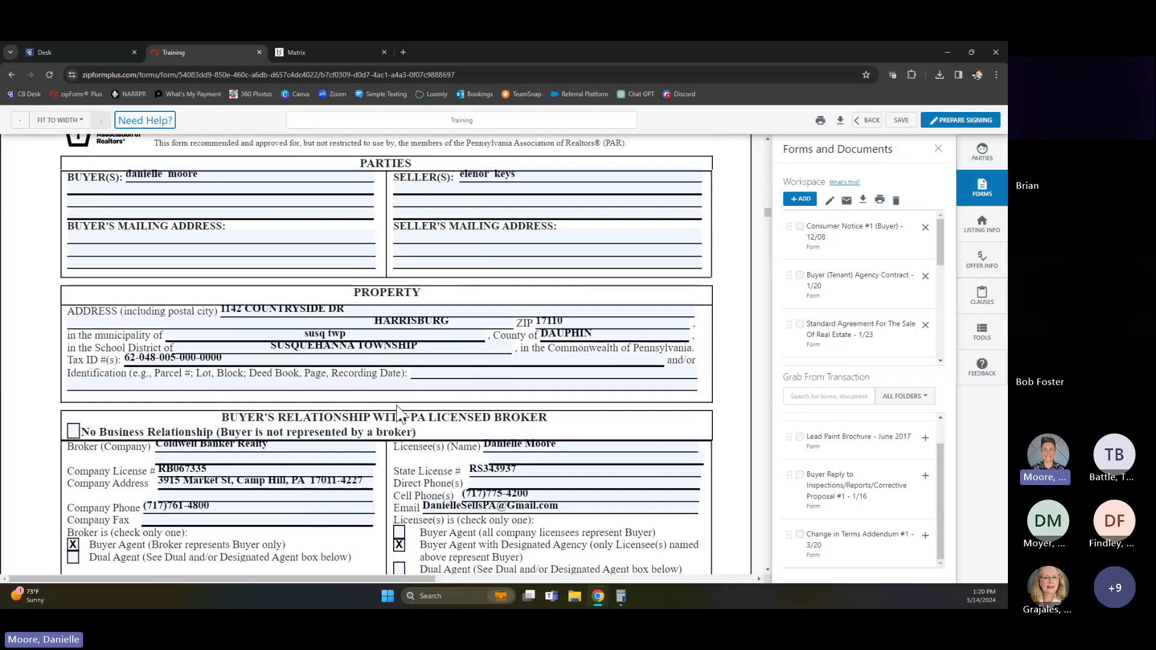
Mark the broker as Dual Agent in both the buyer's and the seller's broker relationship sections of the Standard Agreement
{"action": "scroll", "coordinate": [283, 414], "scroll_direction": "down", "scroll_amount": 3}
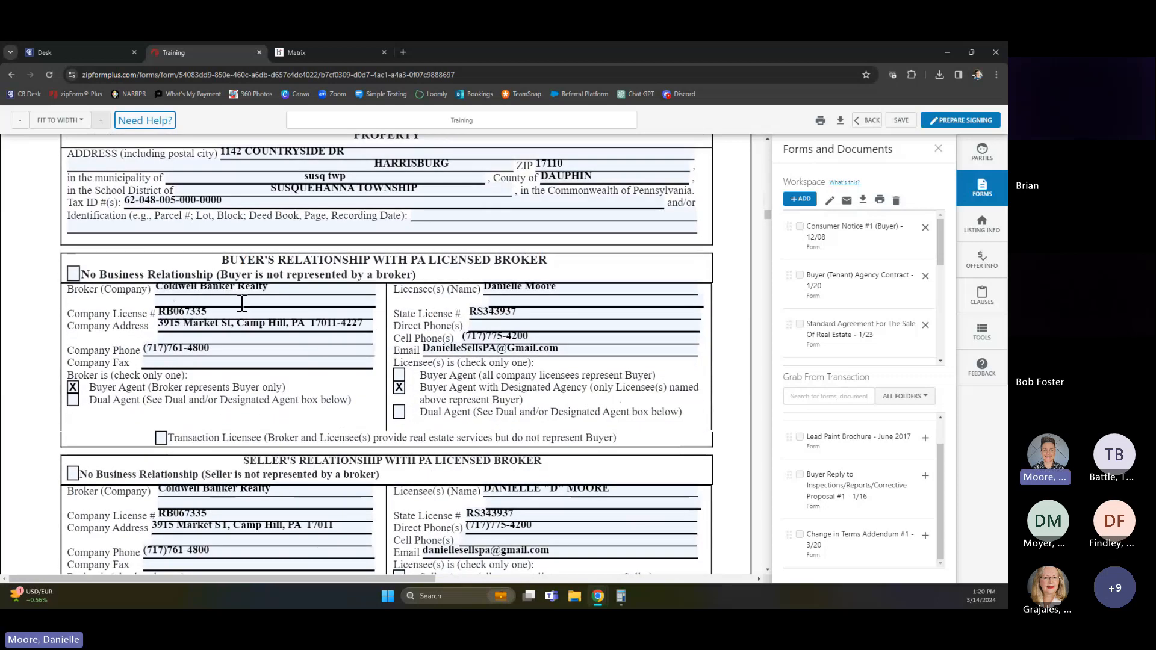
{"action": "left_click", "coordinate": [72, 400]}
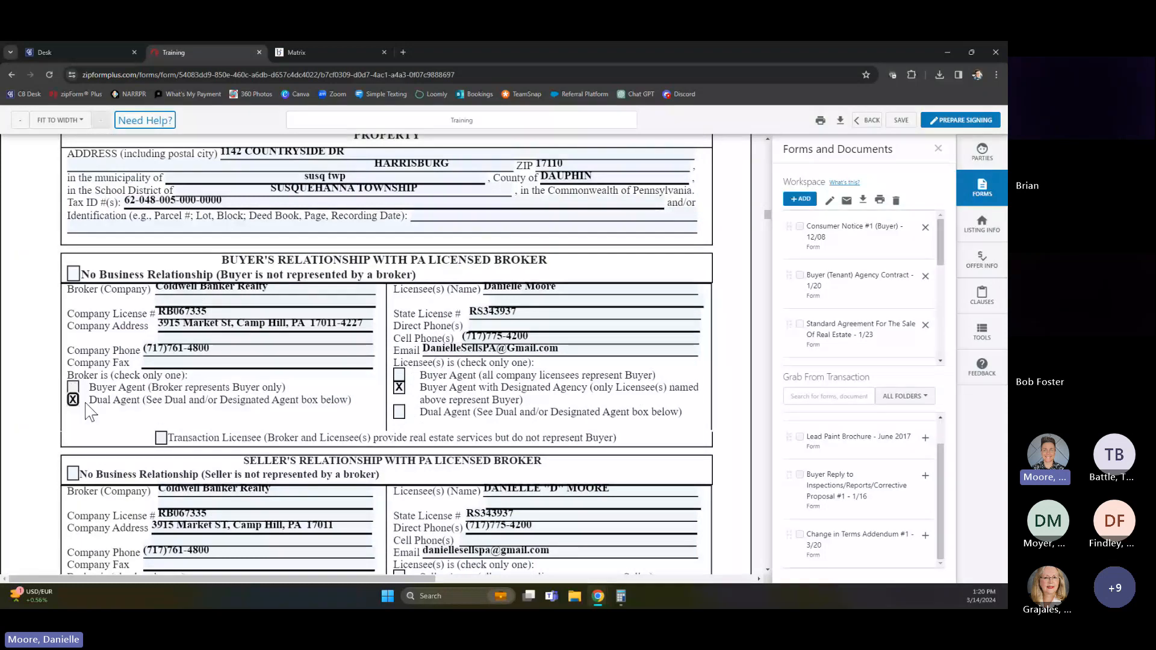
{"action": "scroll", "coordinate": [89, 412], "scroll_direction": "down", "scroll_amount": 3}
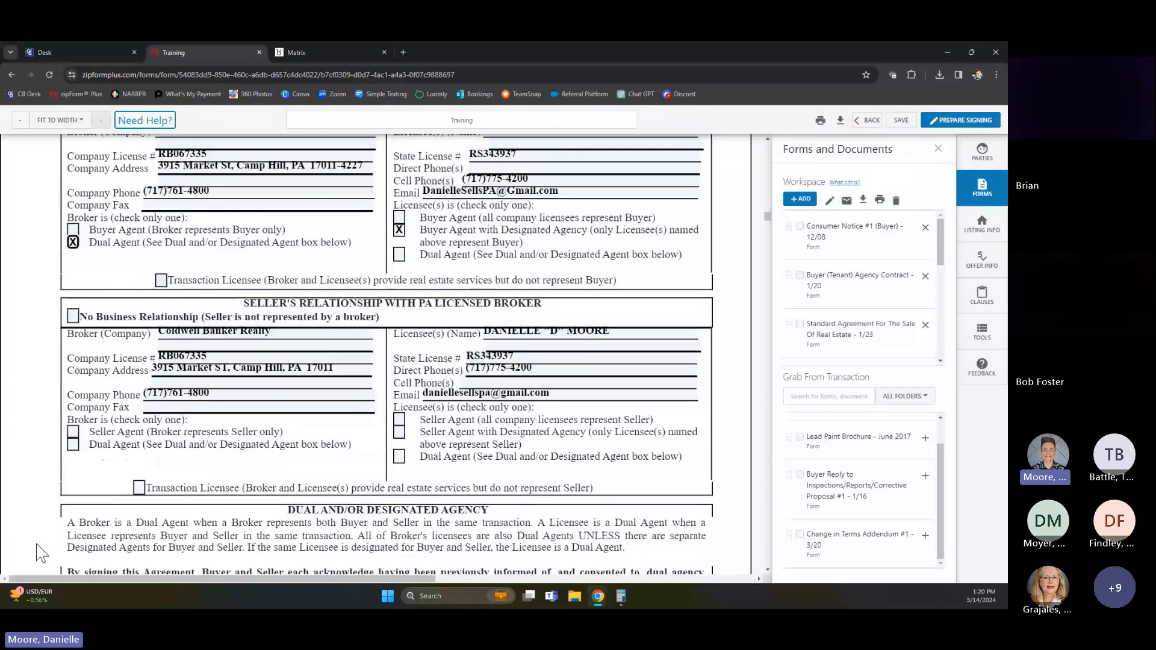
{"action": "left_click", "coordinate": [73, 444]}
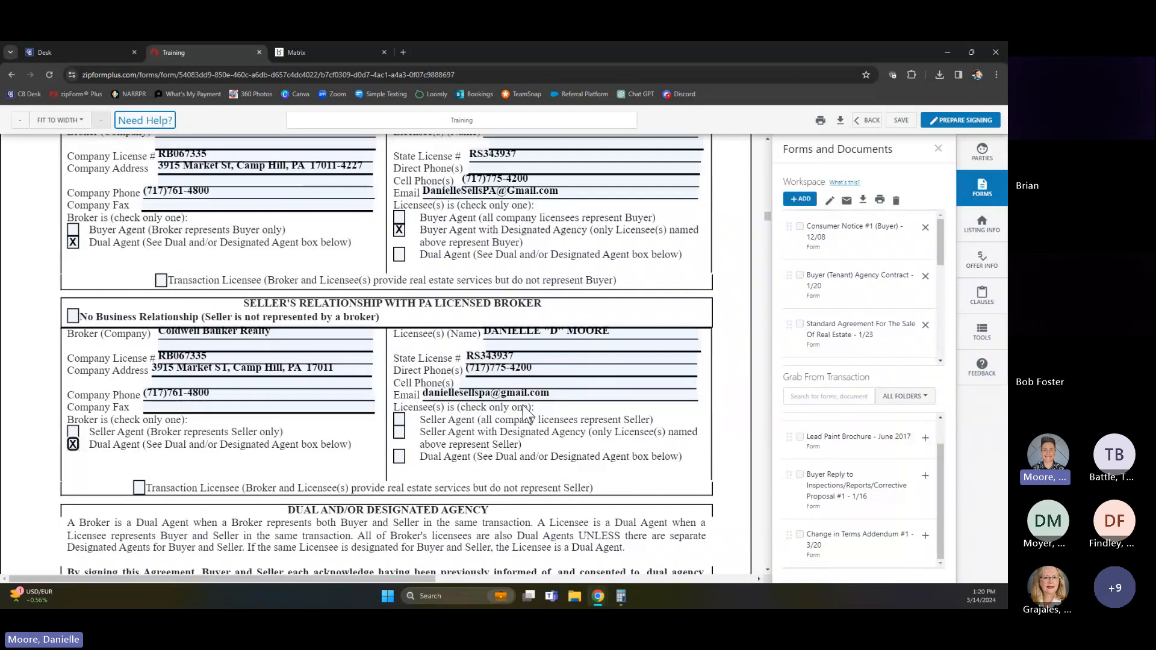
{"action": "scroll", "coordinate": [218, 357], "scroll_direction": "up", "scroll_amount": 4}
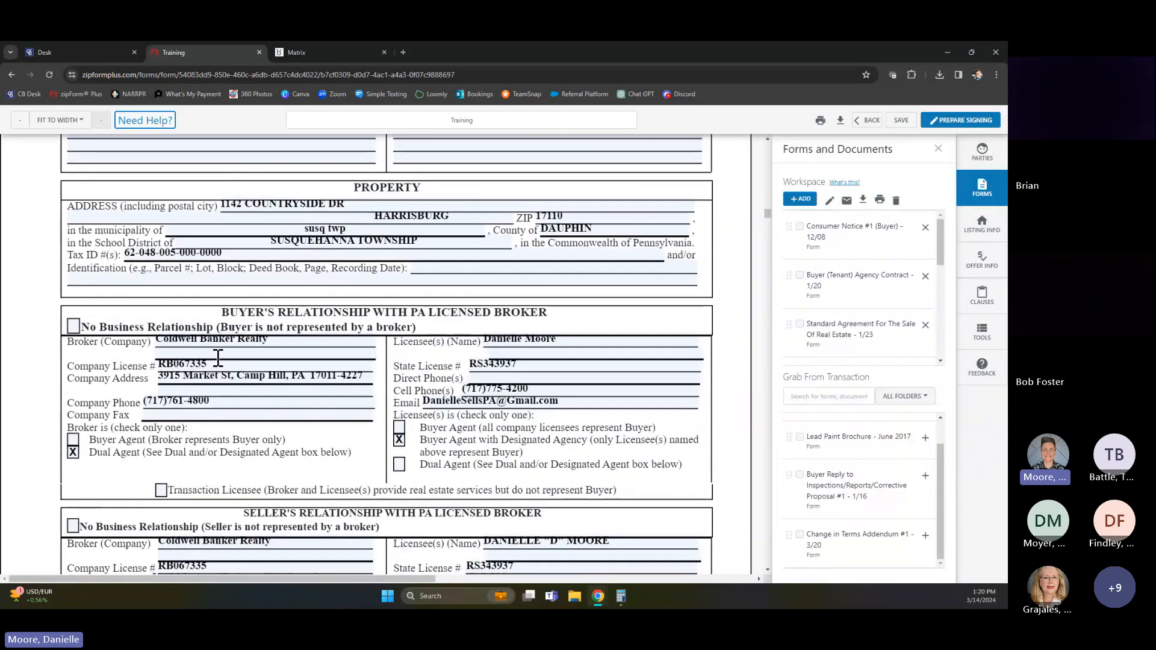
{"action": "scroll", "coordinate": [227, 405], "scroll_direction": "down", "scroll_amount": 7}
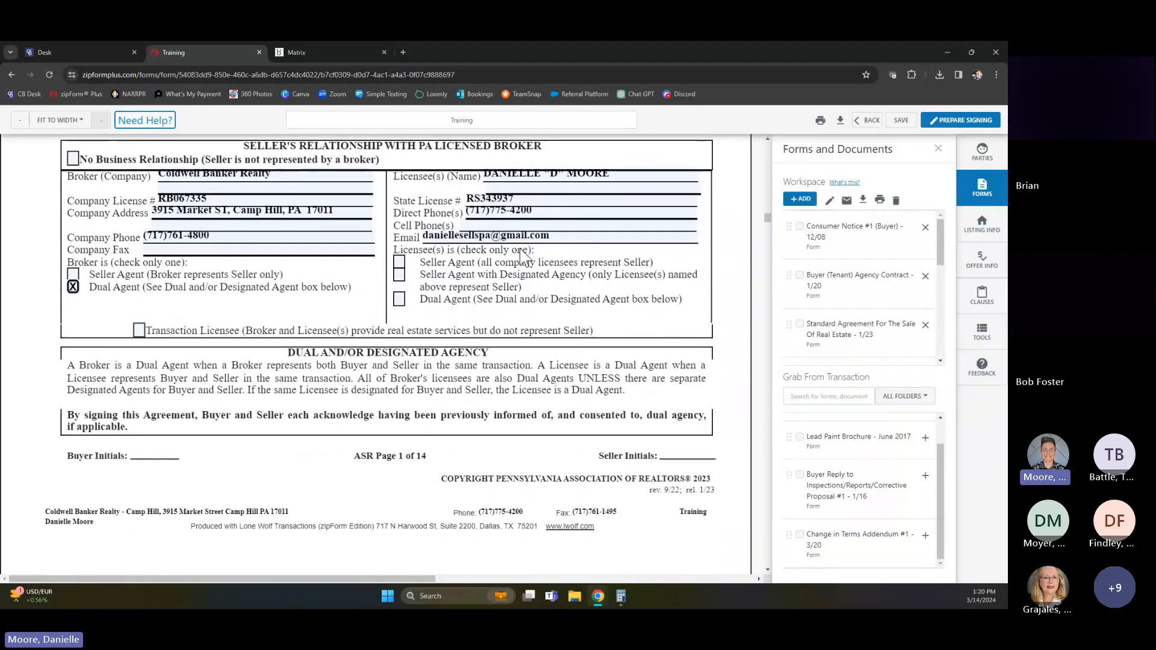
Look through the Standard Agreement's price, settlement, buyer financing, mortgage contingency, seller representations and land use sections
{"action": "scroll", "coordinate": [429, 280], "scroll_direction": "down", "scroll_amount": 8}
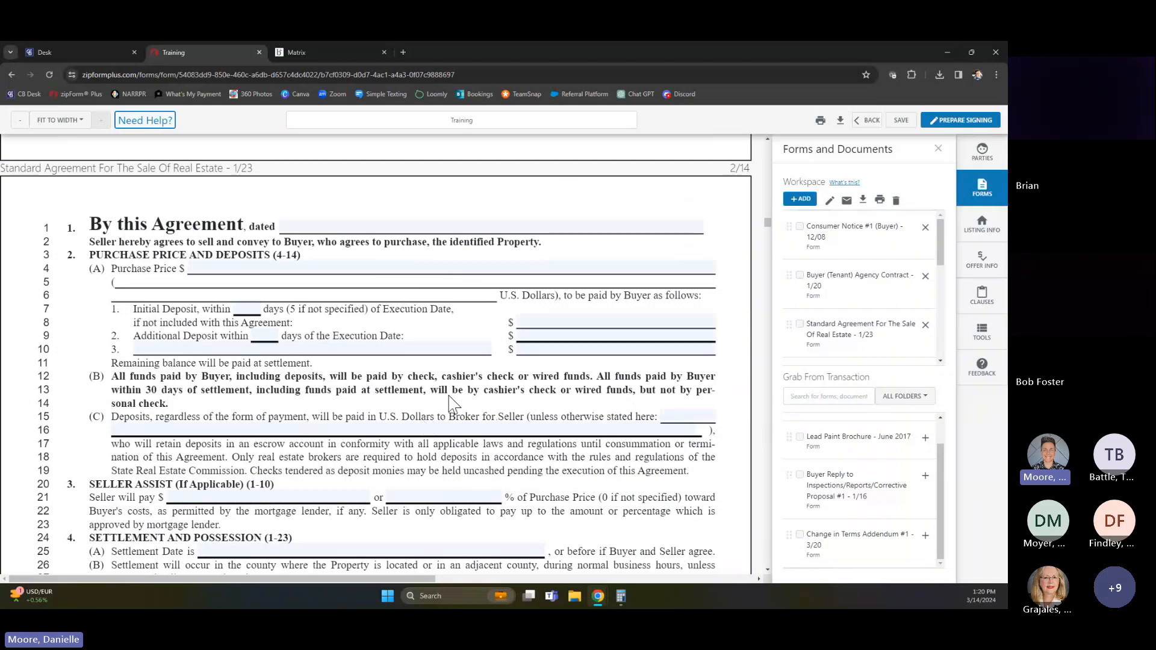
{"action": "scroll", "coordinate": [452, 403], "scroll_direction": "down", "scroll_amount": 5}
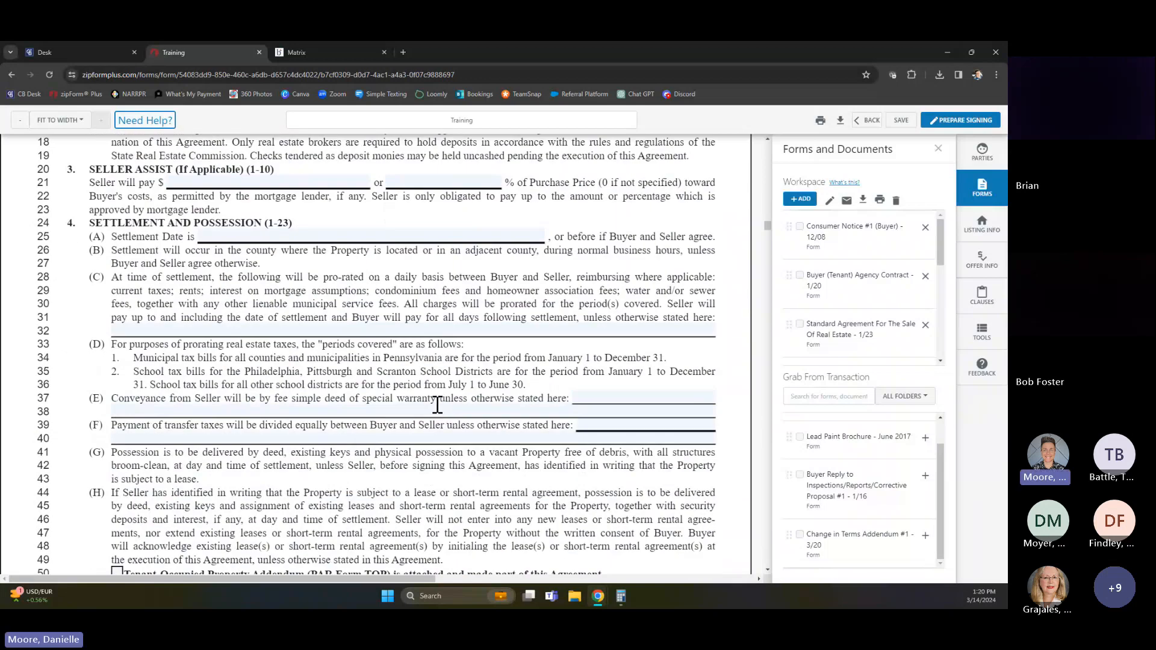
{"action": "scroll", "coordinate": [425, 432], "scroll_direction": "down", "scroll_amount": 10}
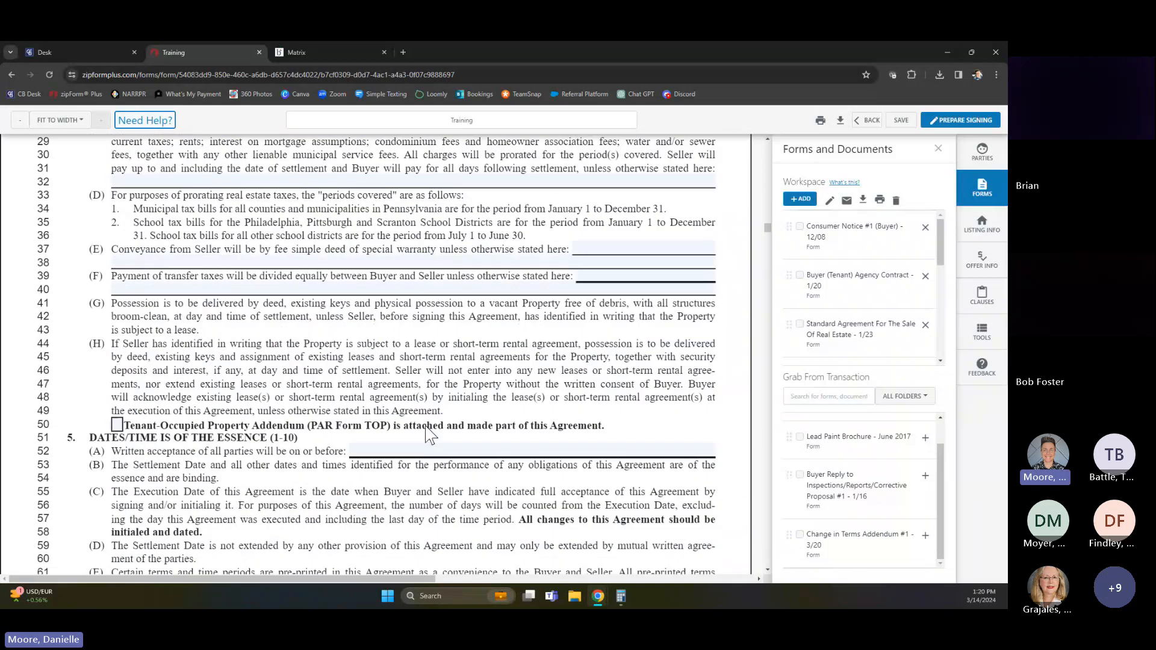
{"action": "scroll", "coordinate": [532, 437], "scroll_direction": "down", "scroll_amount": 5}
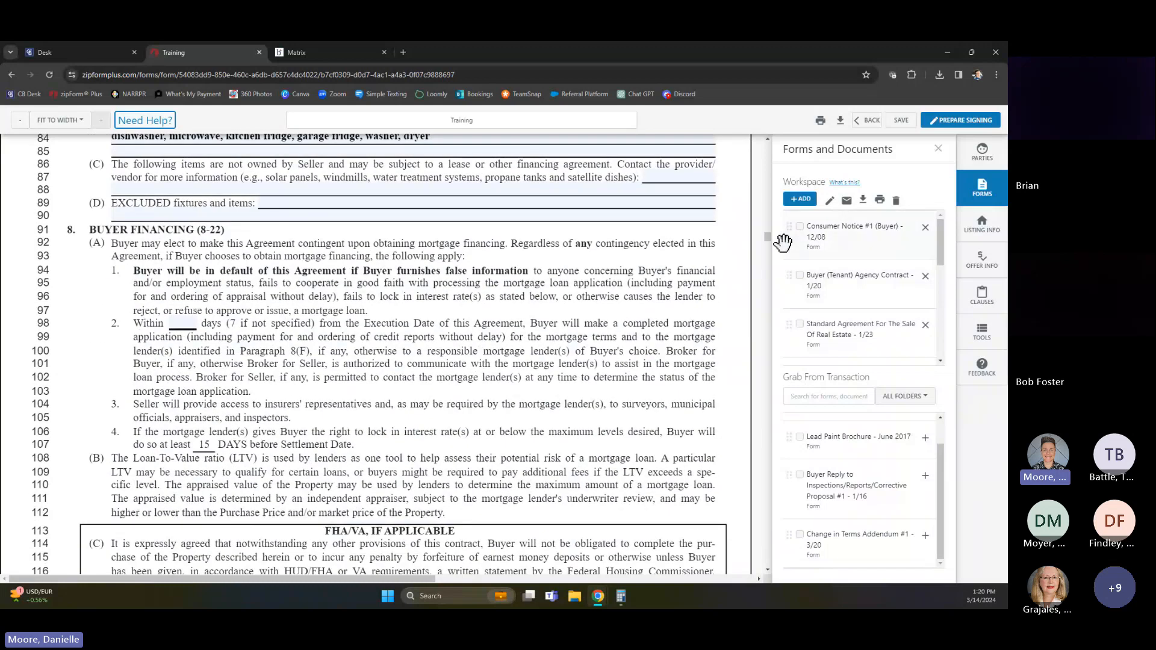
{"action": "left_click_drag", "start_coordinate": [767, 236], "coordinate": [767, 254]}
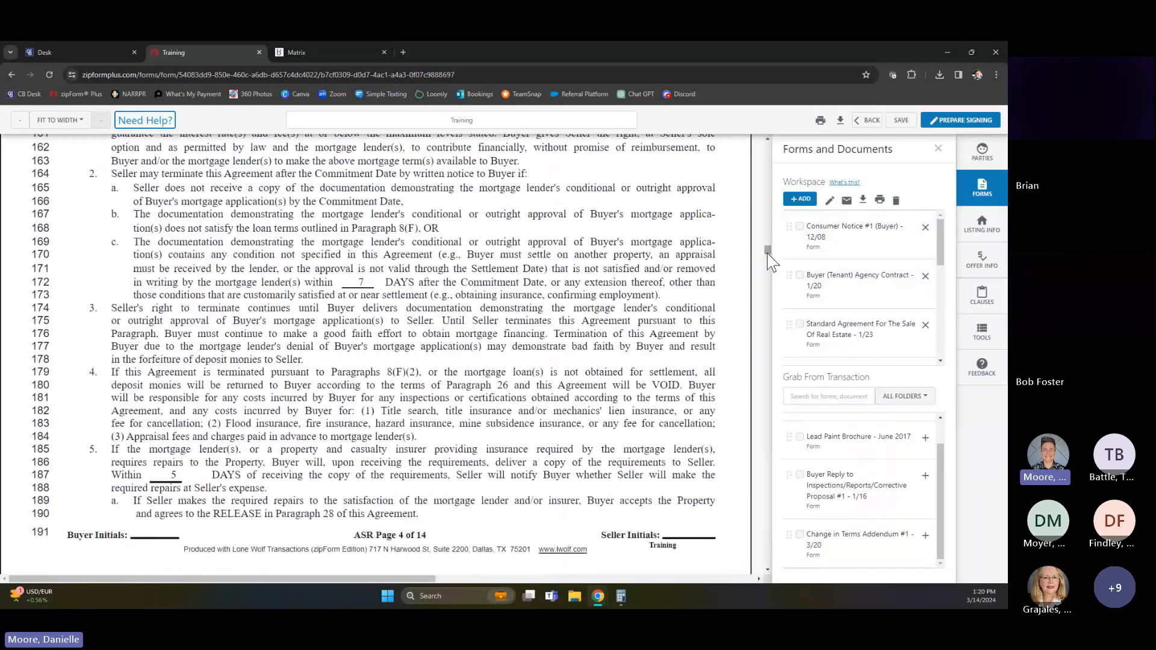
{"action": "scroll", "coordinate": [645, 362], "scroll_direction": "up", "scroll_amount": 6}
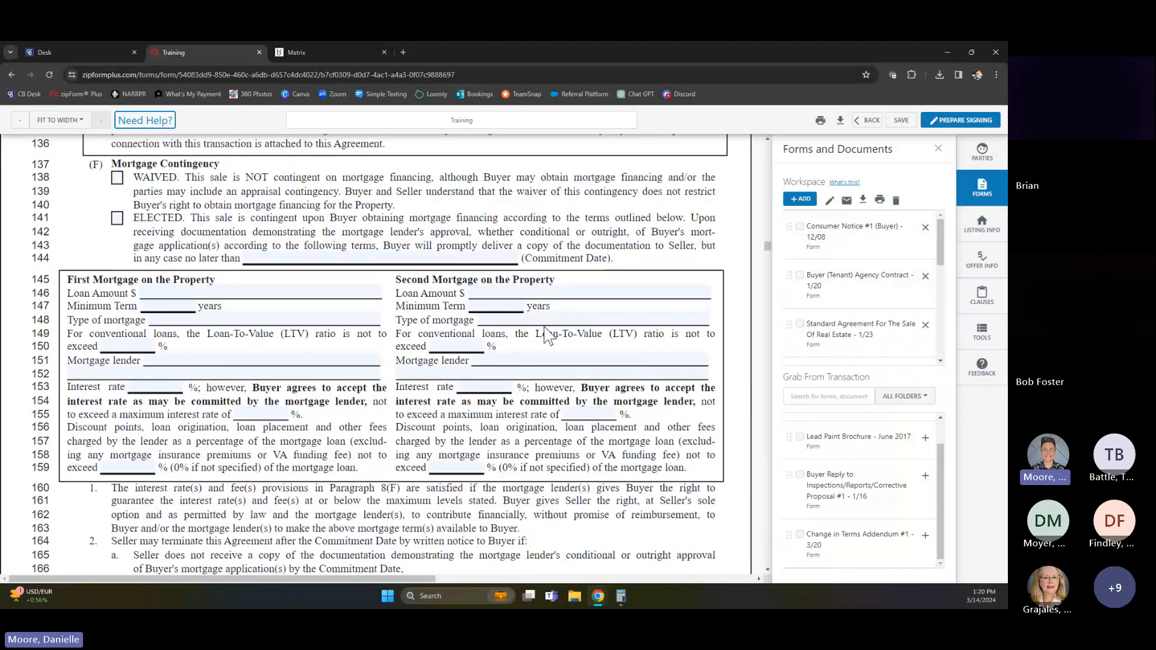
{"action": "scroll", "coordinate": [545, 335], "scroll_direction": "down", "scroll_amount": 10}
{"action": "scroll", "coordinate": [611, 384], "scroll_direction": "down", "scroll_amount": 3}
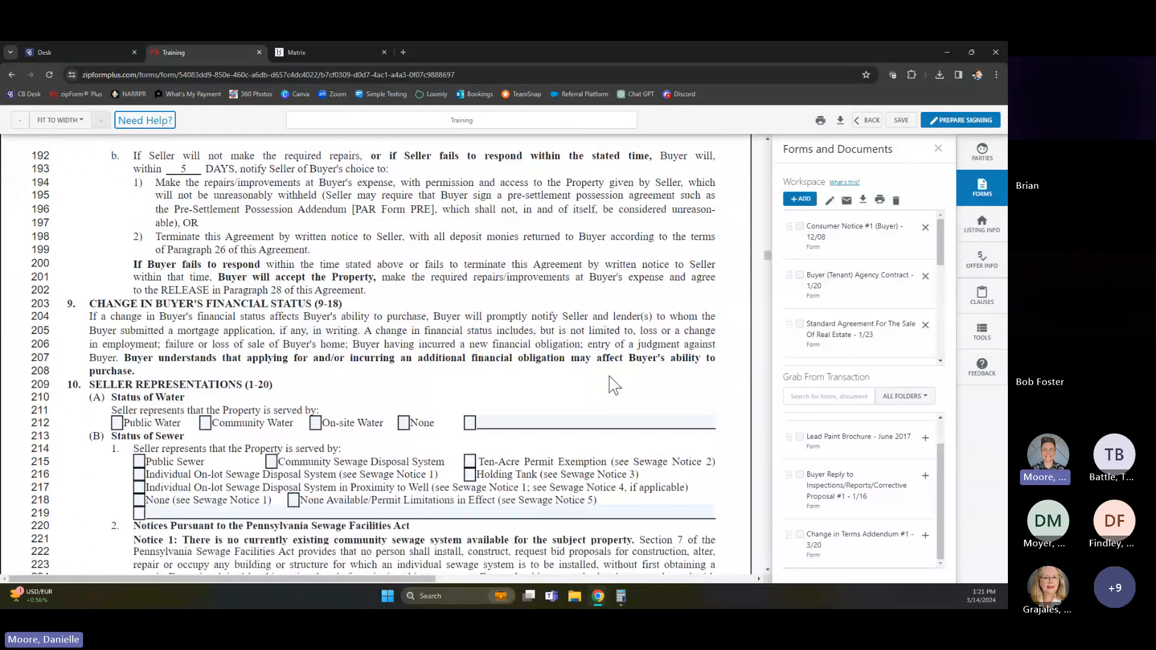
{"action": "scroll", "coordinate": [612, 385], "scroll_direction": "down", "scroll_amount": 10}
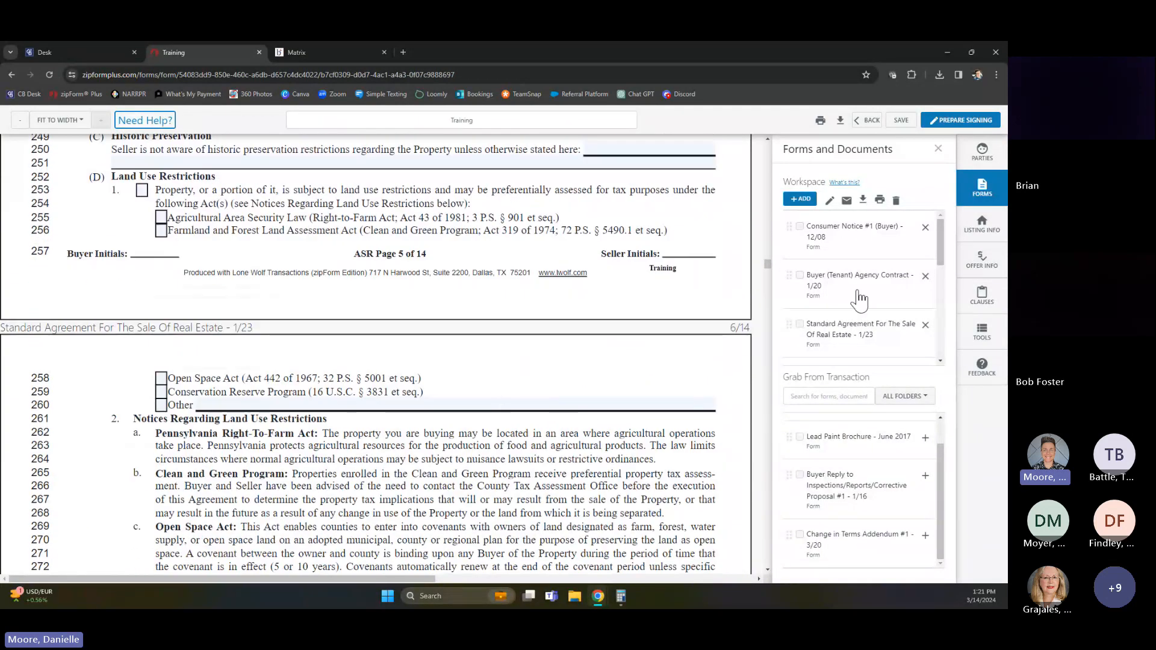
Jump back to the first page of the Standard Agreement For The Sale Of Real Estate from the workspace list
{"action": "scroll", "coordinate": [839, 304], "scroll_direction": "down", "scroll_amount": 1}
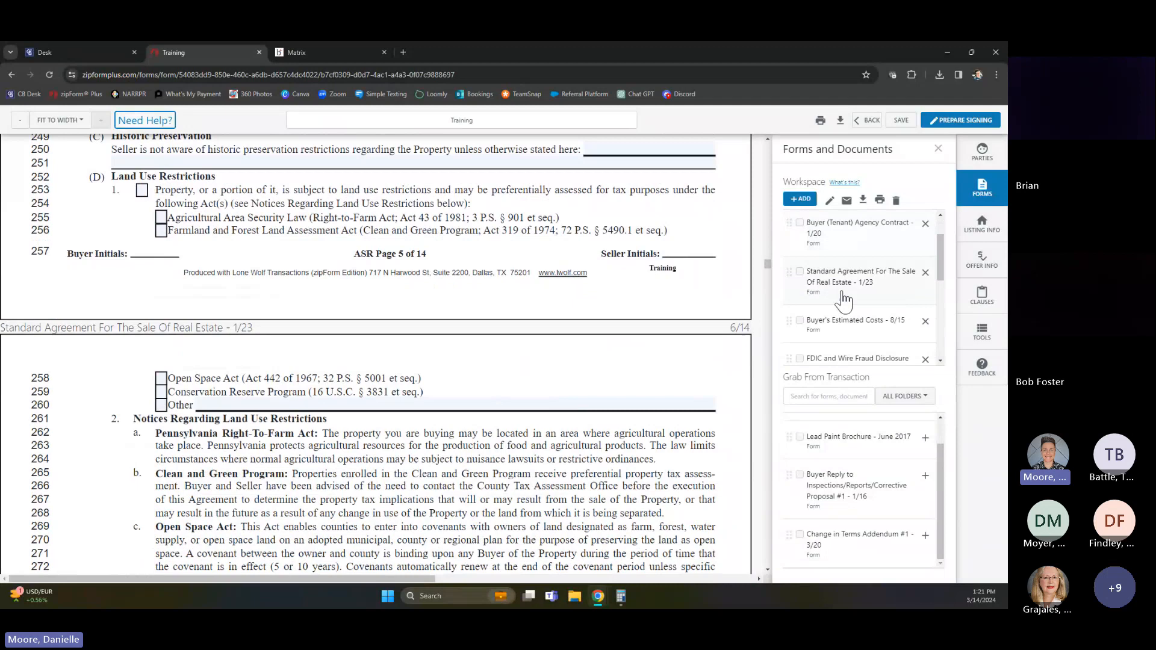
{"action": "left_click", "coordinate": [850, 328]}
{"action": "left_click", "coordinate": [850, 295]}
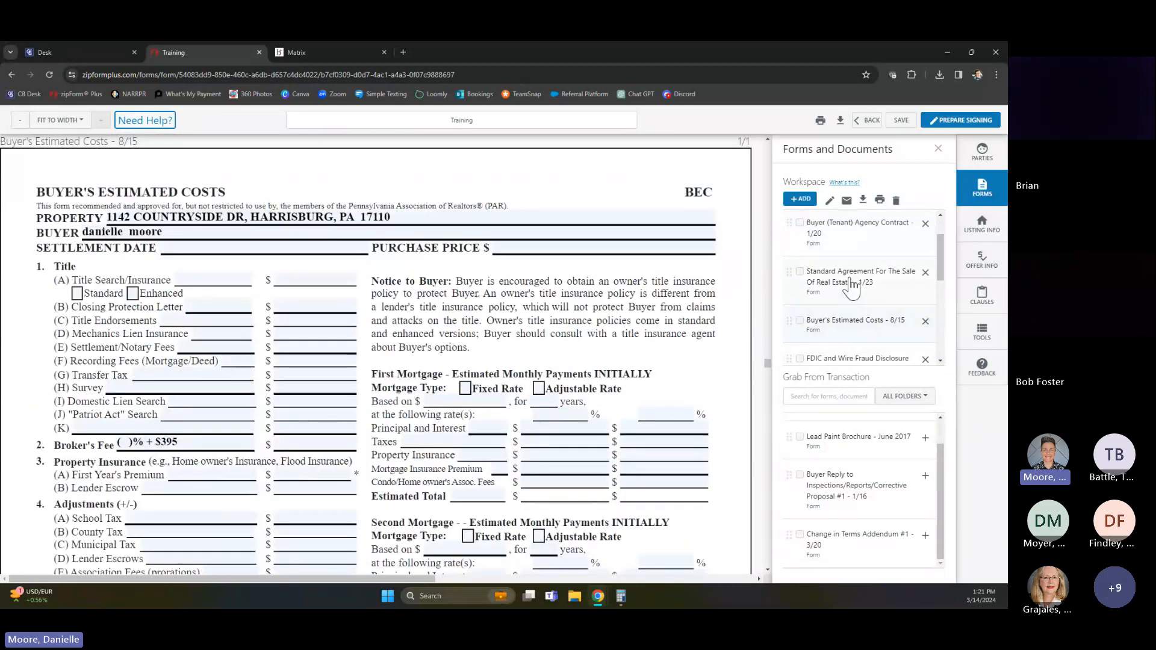
Look through the Buyer's Estimated Costs, the FDIC and Wire Fraud Disclosure and the Cooperating Broker Compensation Agreement, plus the remaining workspace documents
{"action": "left_click", "coordinate": [855, 329]}
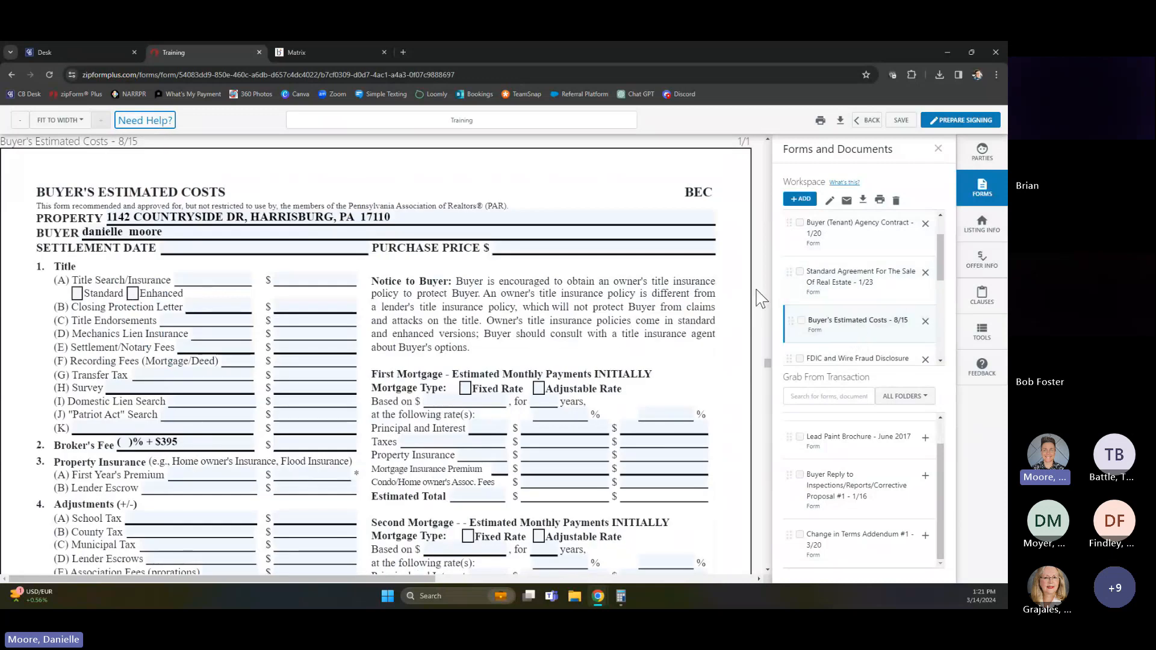
{"action": "scroll", "coordinate": [855, 325], "scroll_direction": "down", "scroll_amount": 3}
{"action": "left_click", "coordinate": [836, 268]}
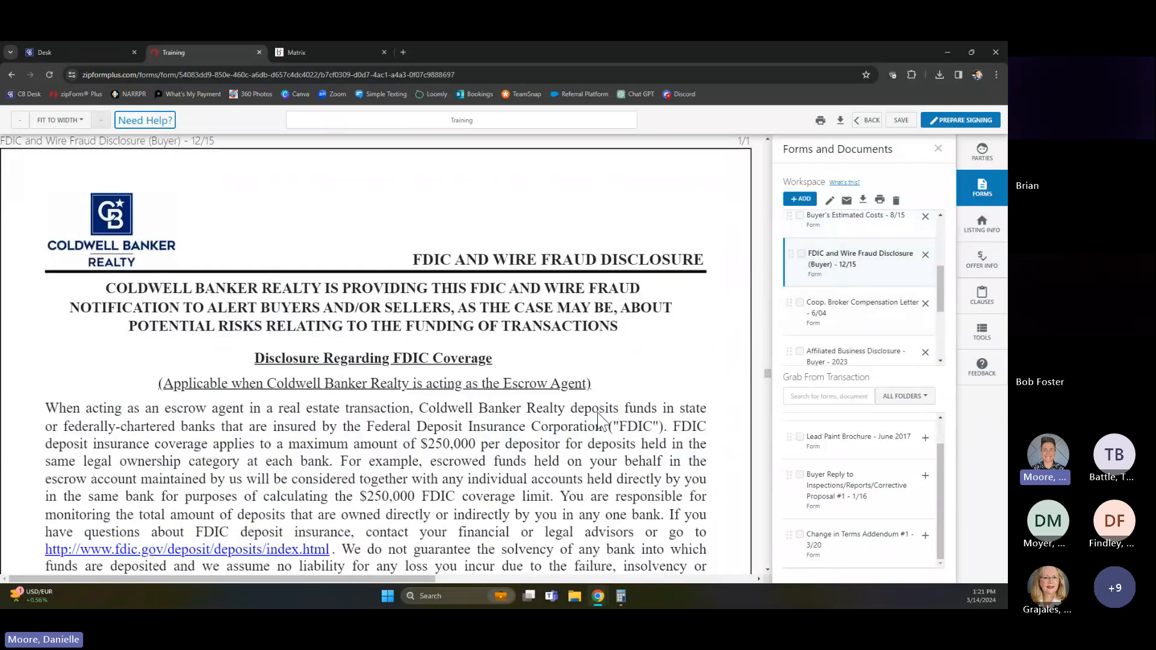
{"action": "left_click", "coordinate": [861, 319]}
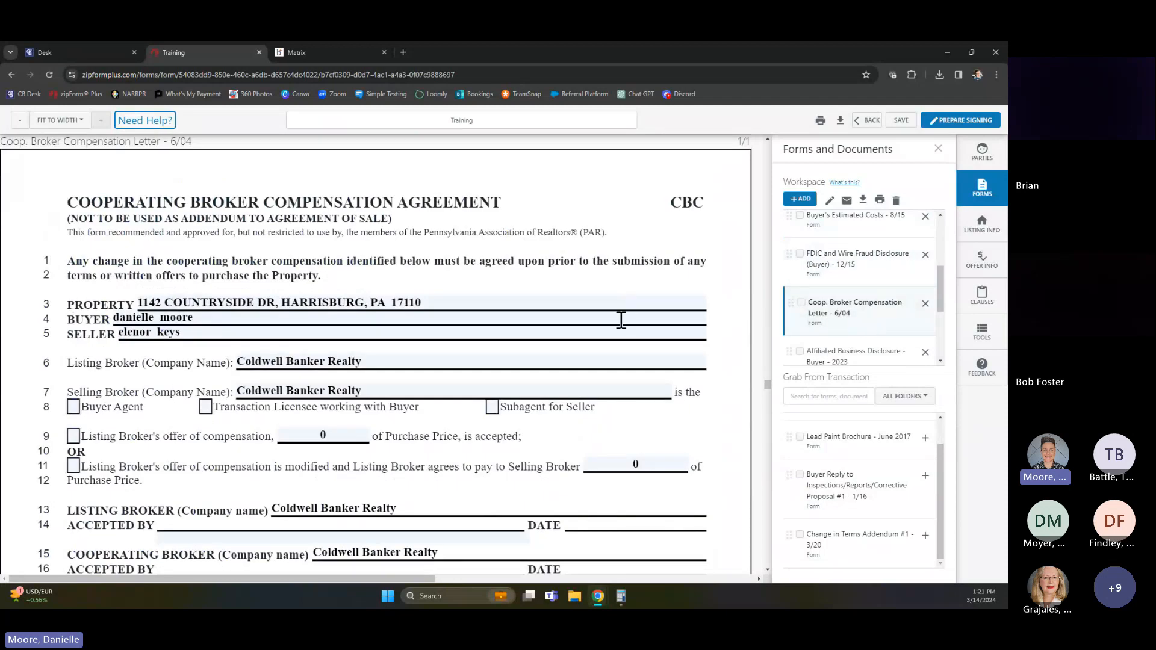
{"action": "scroll", "coordinate": [608, 369], "scroll_direction": "down", "scroll_amount": 5}
{"action": "scroll", "coordinate": [611, 385], "scroll_direction": "up", "scroll_amount": 4}
{"action": "left_click_drag", "start_coordinate": [941, 301], "coordinate": [943, 349]}
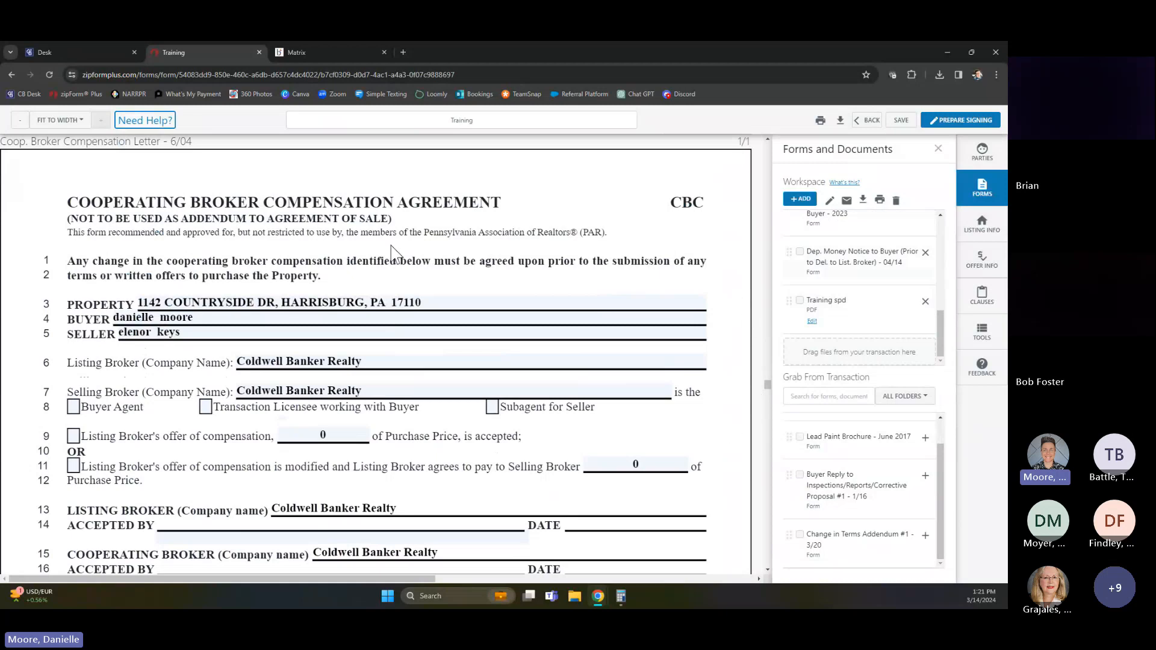
{"action": "scroll", "coordinate": [542, 457], "scroll_direction": "up", "scroll_amount": 3}
{"action": "scroll", "coordinate": [537, 461], "scroll_direction": "up", "scroll_amount": 8}
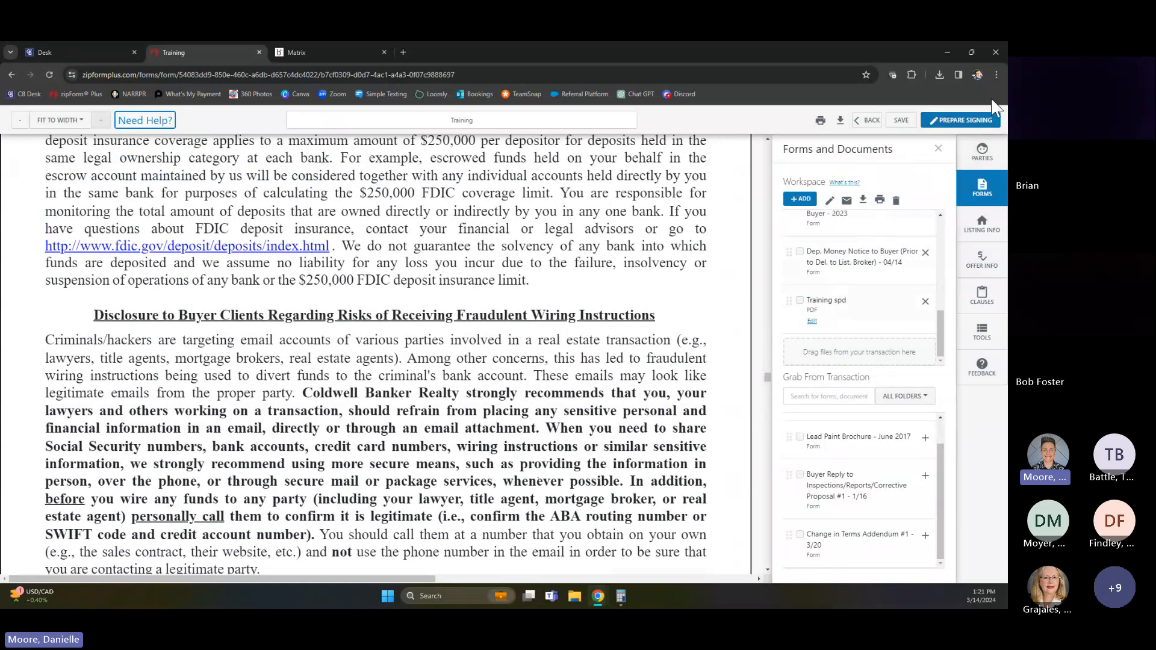
Prepare the workspace forms for signing, naming the signing with the property's street number and street name followed by "Offer"
{"action": "left_click", "coordinate": [958, 128]}
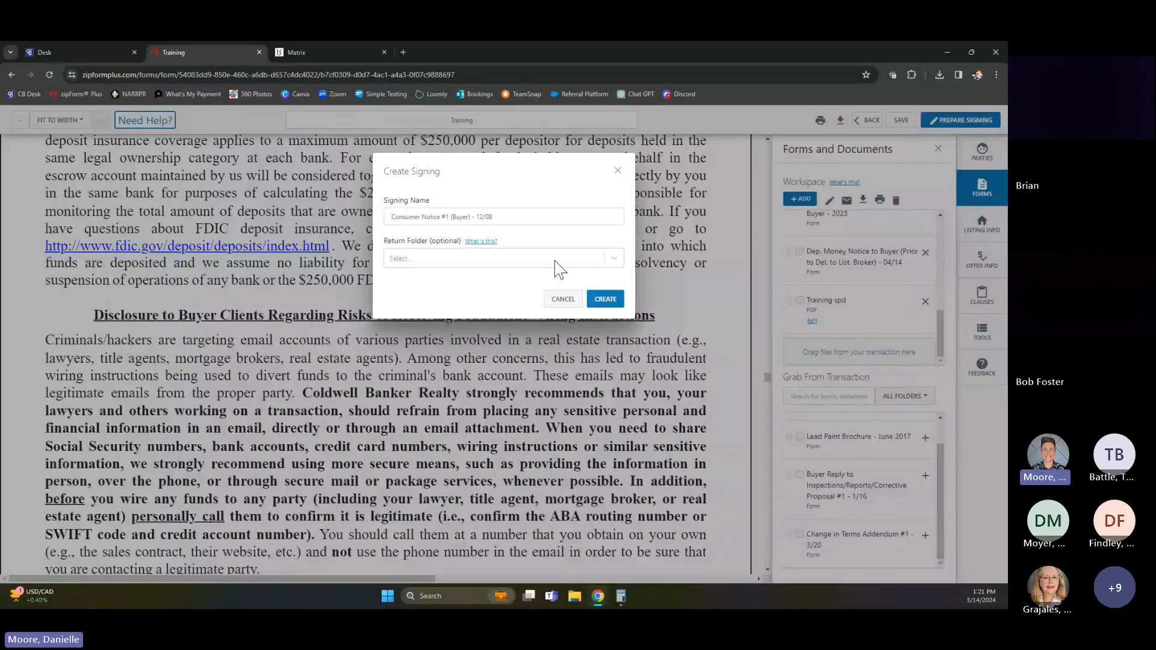
{"action": "left_click_drag", "start_coordinate": [510, 218], "coordinate": [358, 233]}
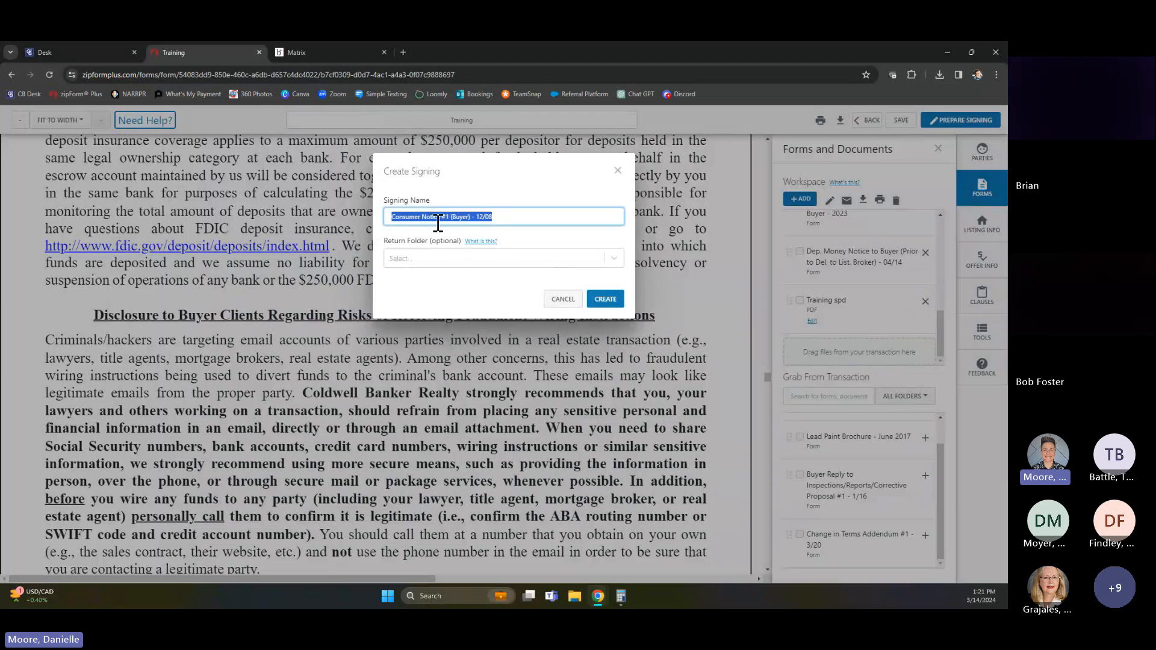
{"action": "type", "text": "T"}
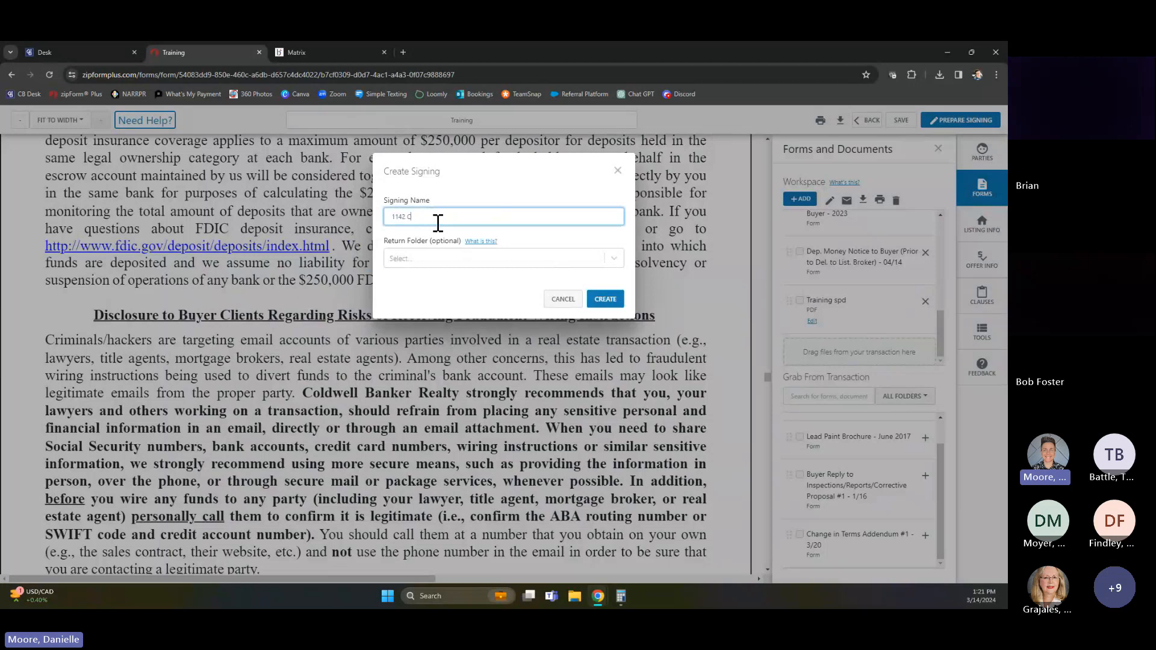
{"action": "type", "text": "tryside Offer"}
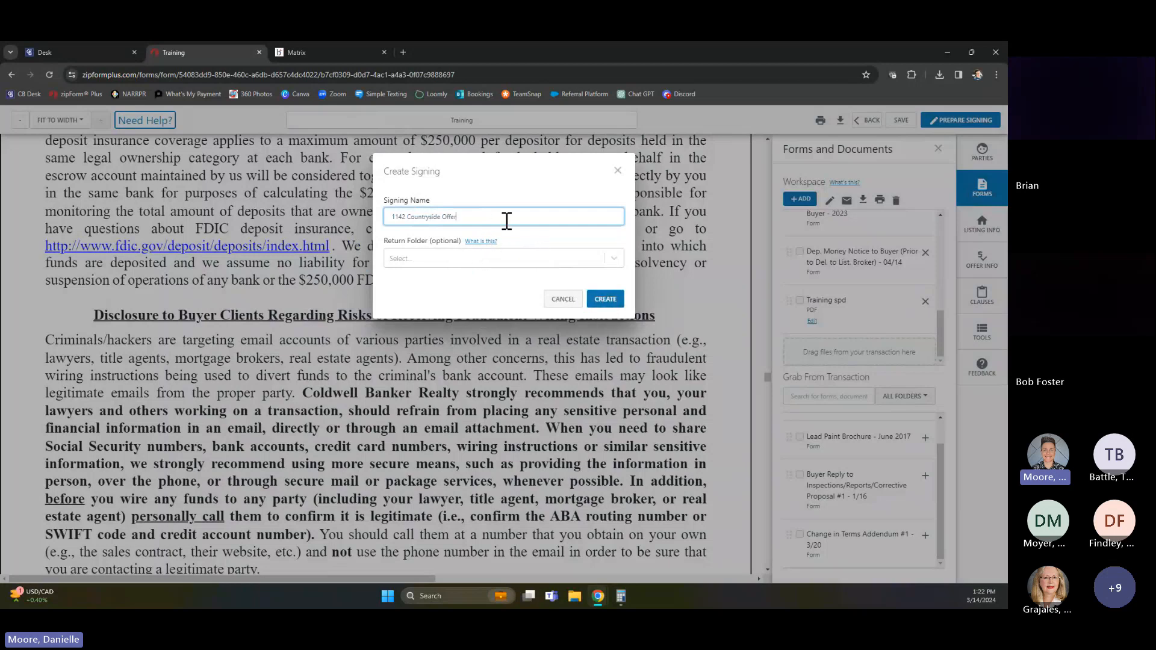
{"action": "left_click", "coordinate": [604, 299]}
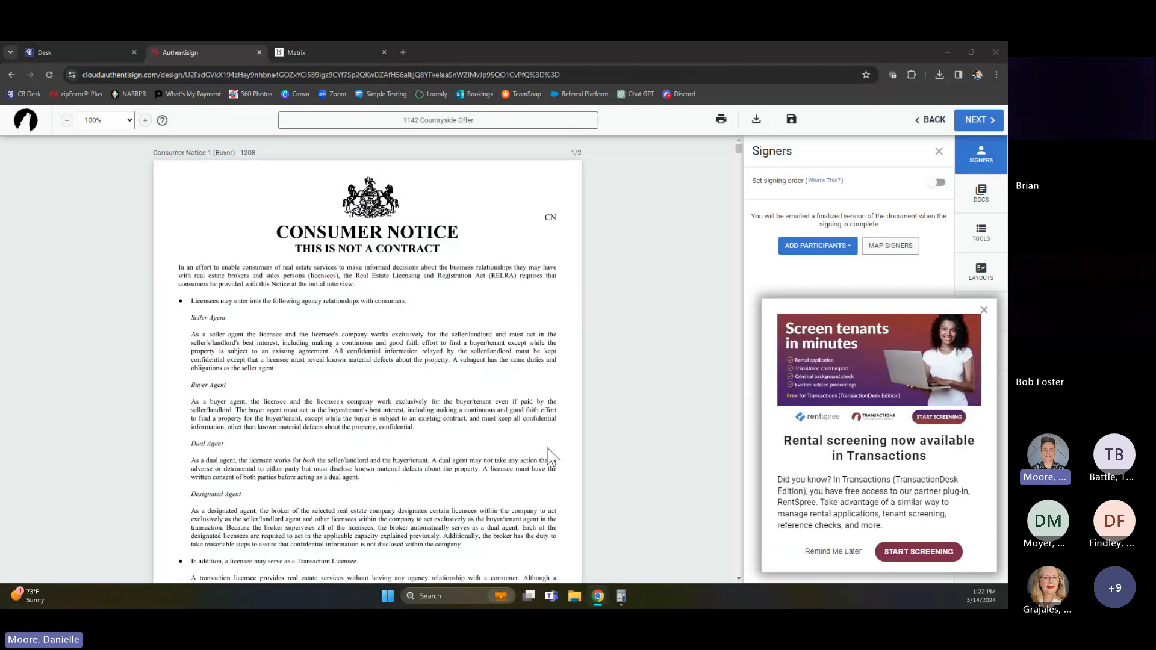
Dismiss the rental screening advert and add Buyer One and the Selling Agent from the transaction as remote signers
{"action": "left_click", "coordinate": [984, 311]}
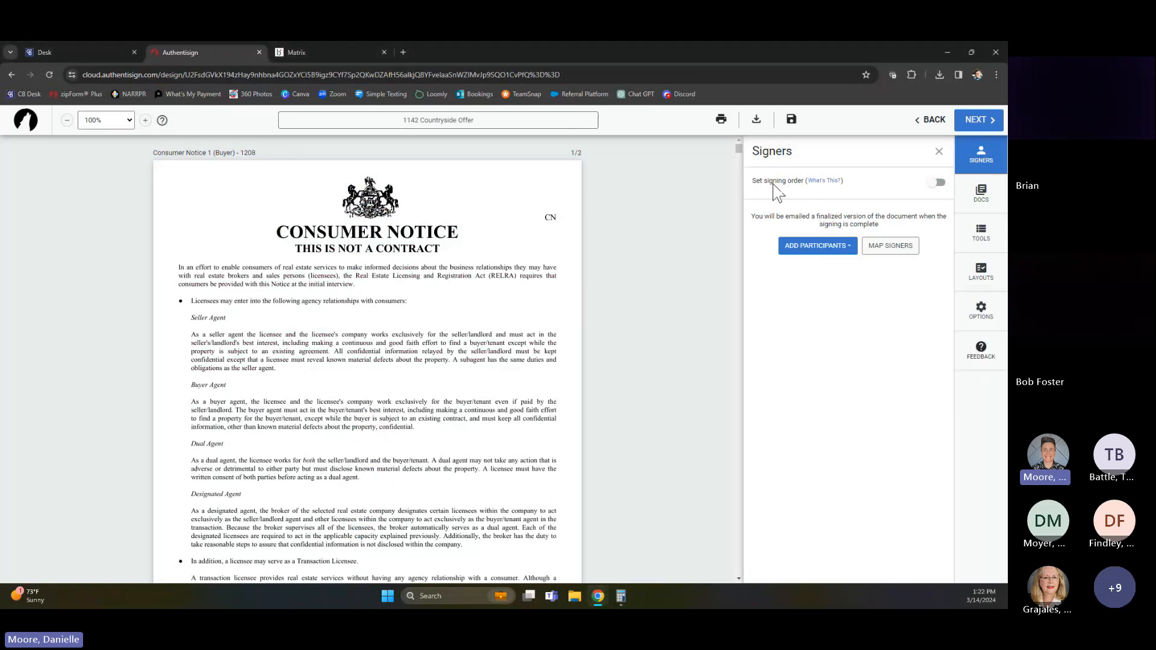
{"action": "left_click", "coordinate": [814, 247]}
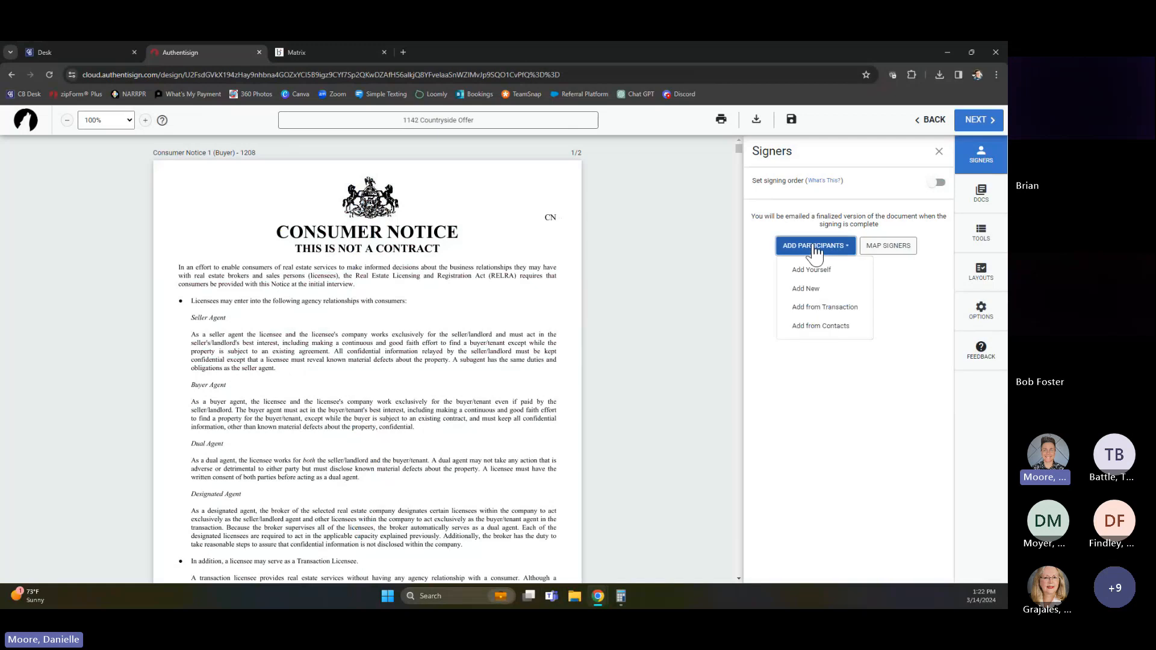
{"action": "left_click", "coordinate": [829, 310]}
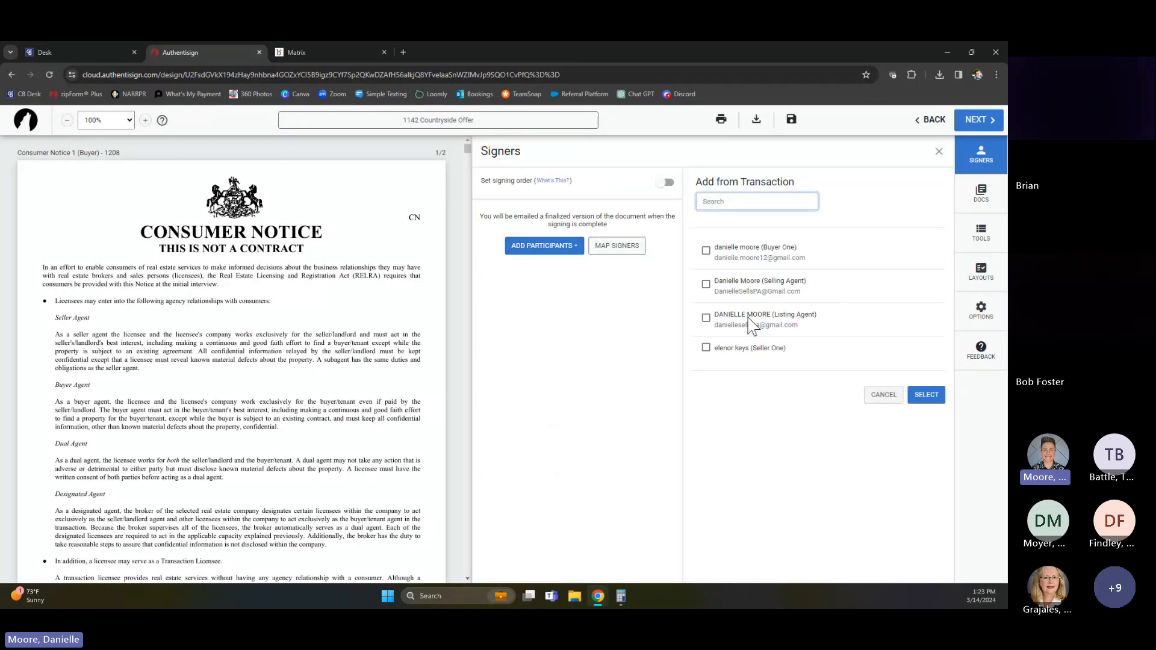
{"action": "left_click", "coordinate": [705, 250]}
{"action": "left_click", "coordinate": [706, 284]}
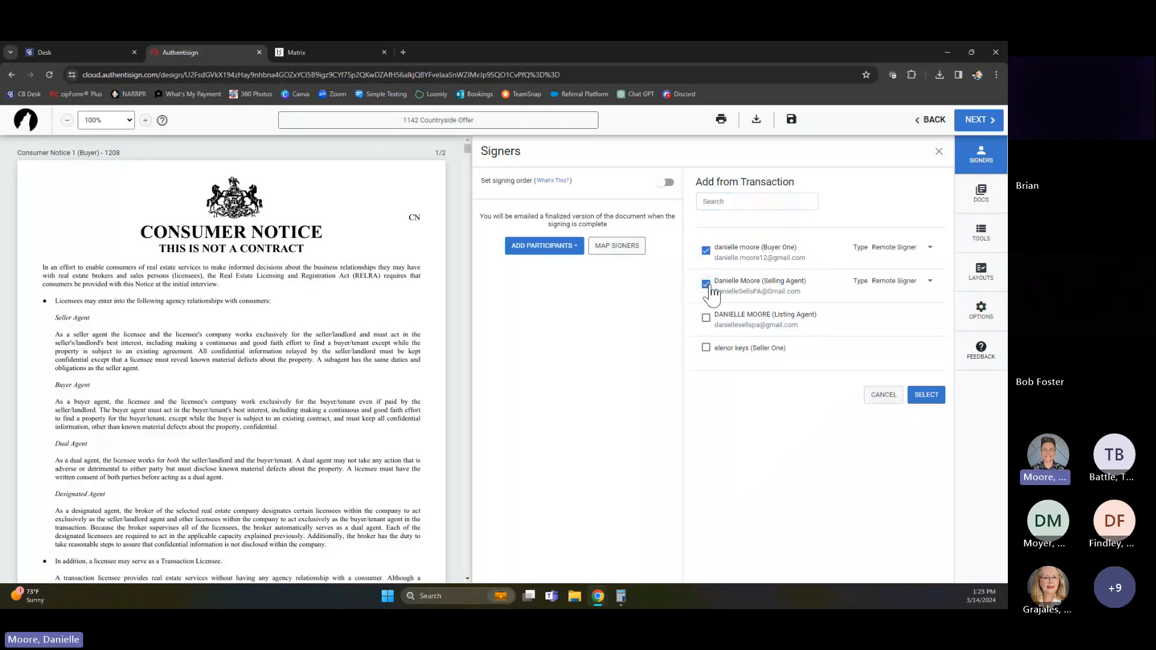
{"action": "left_click", "coordinate": [925, 396]}
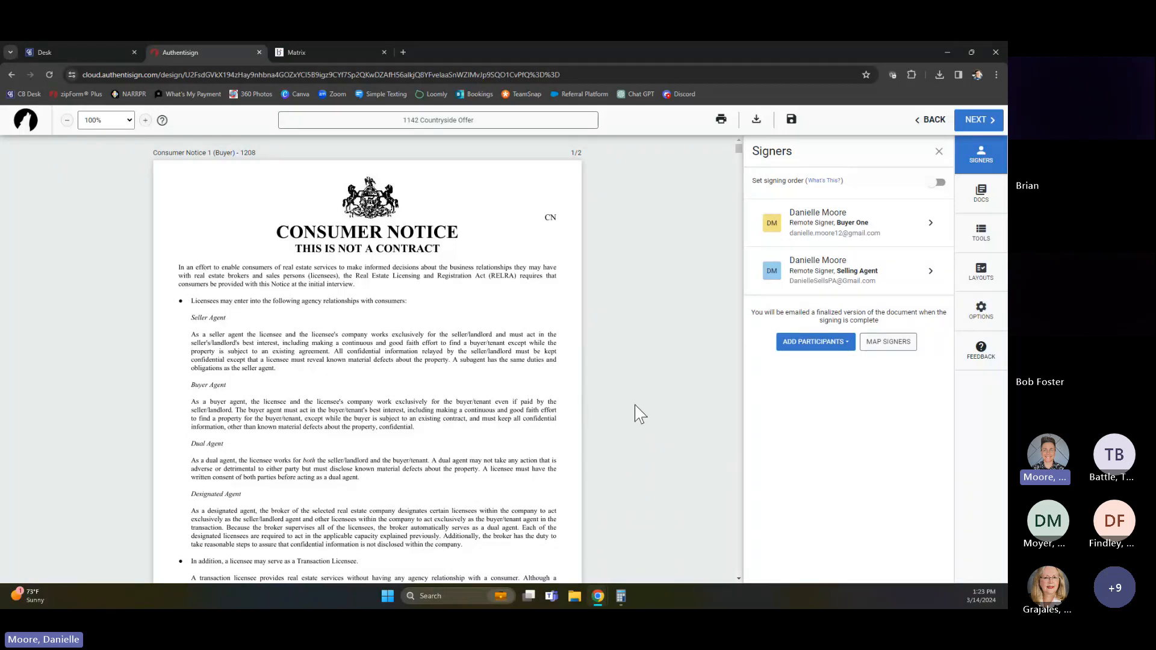
Review the signature, date and initial blocks placed on the Consumer Notice and the Buyer (Tenant) Agency Contract
{"action": "scroll", "coordinate": [633, 393], "scroll_direction": "down", "scroll_amount": 1}
{"action": "scroll", "coordinate": [636, 399], "scroll_direction": "down", "scroll_amount": 4}
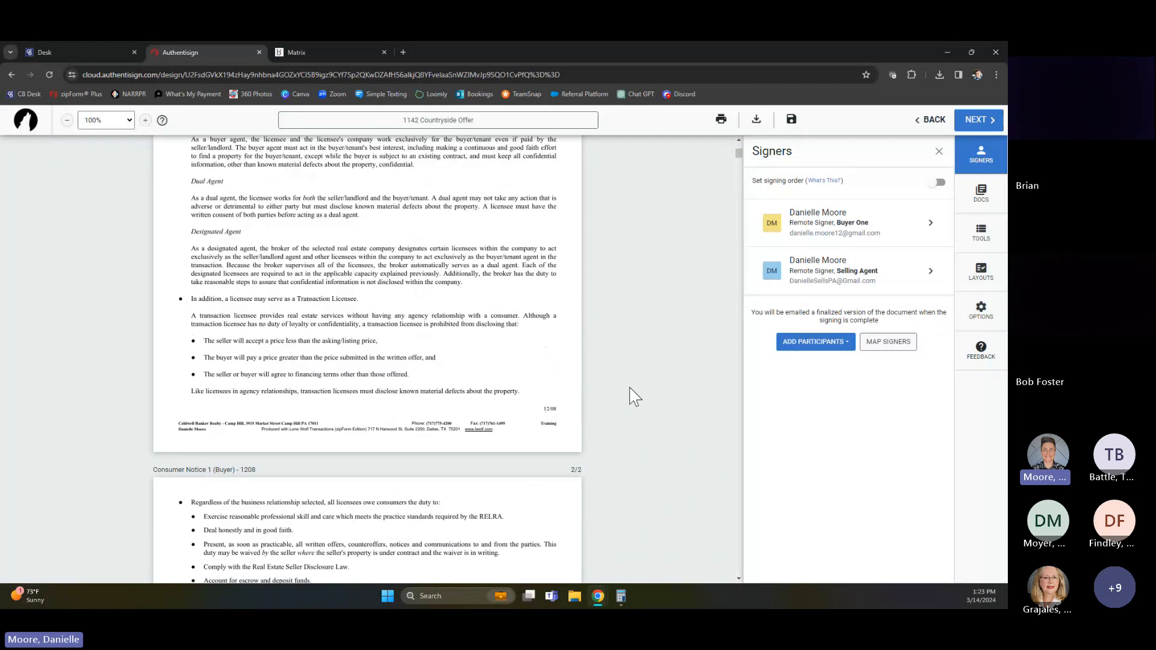
{"action": "scroll", "coordinate": [634, 397], "scroll_direction": "down", "scroll_amount": 7}
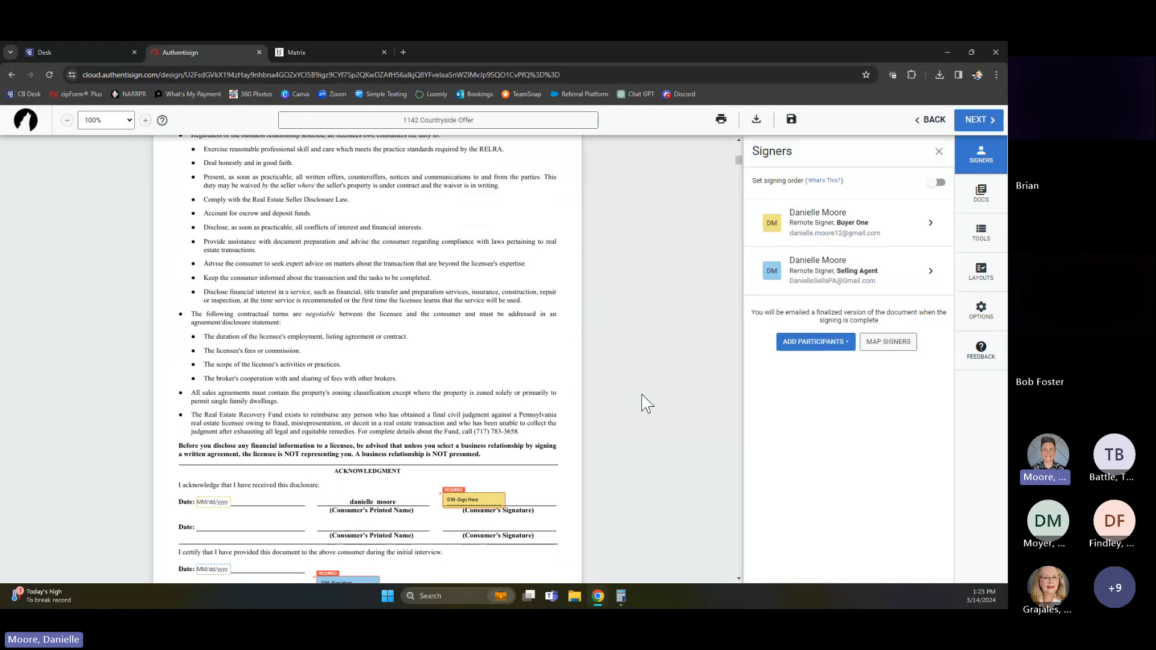
{"action": "scroll", "coordinate": [445, 499], "scroll_direction": "down", "scroll_amount": 2}
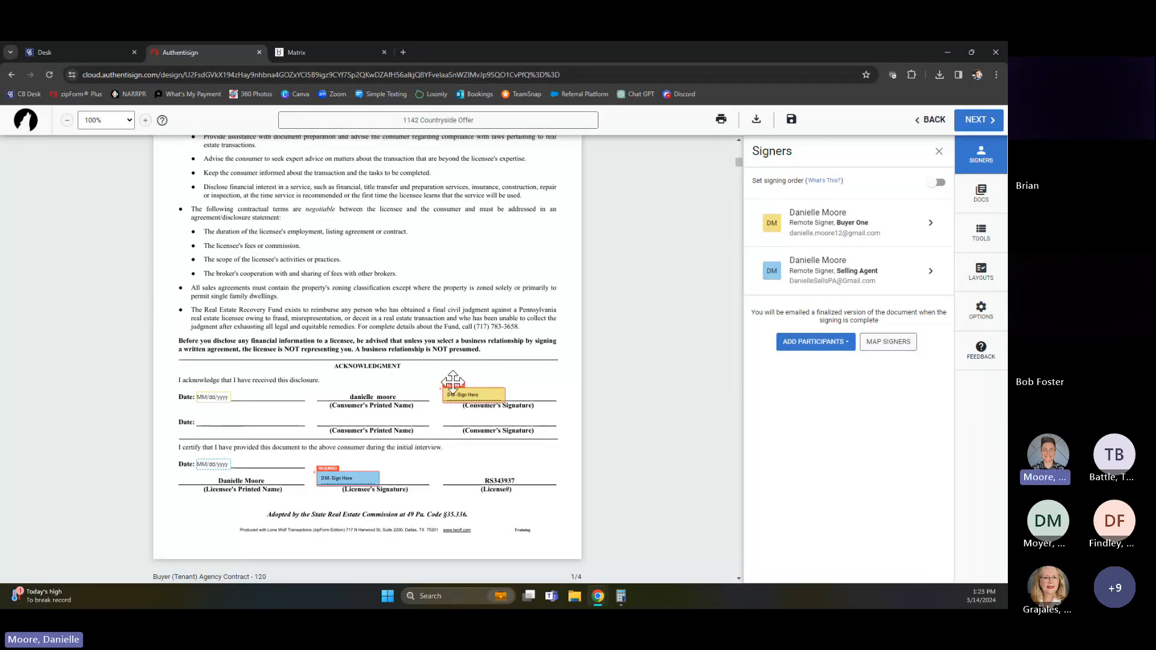
{"action": "scroll", "coordinate": [490, 446], "scroll_direction": "down", "scroll_amount": 5}
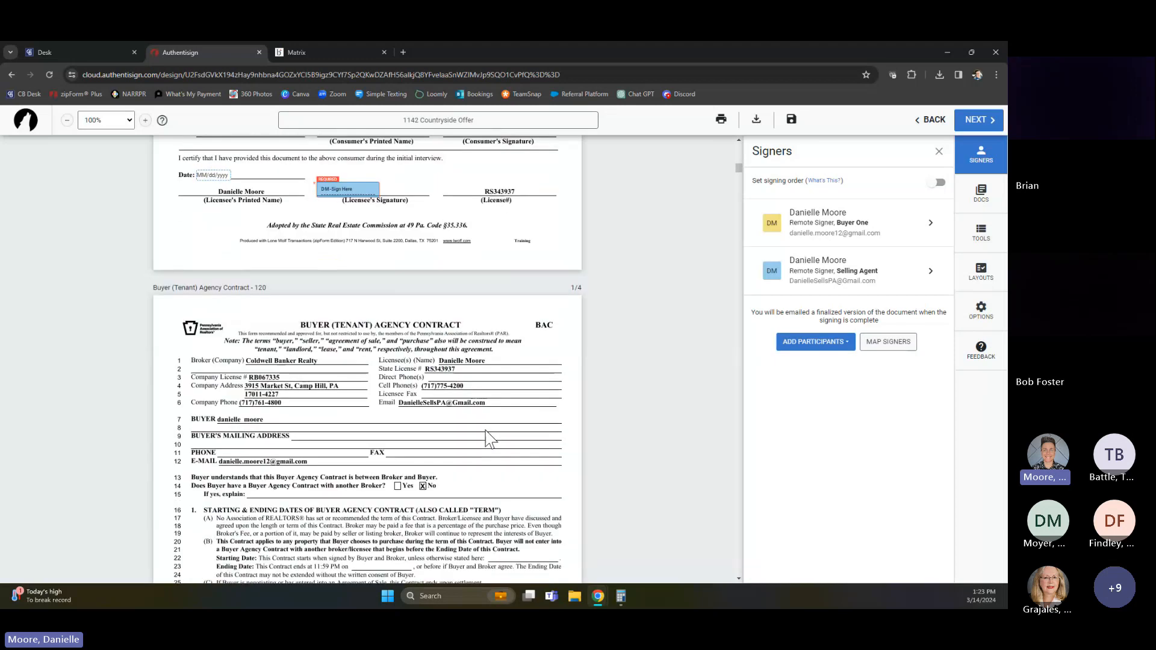
{"action": "scroll", "coordinate": [490, 445], "scroll_direction": "down", "scroll_amount": 6}
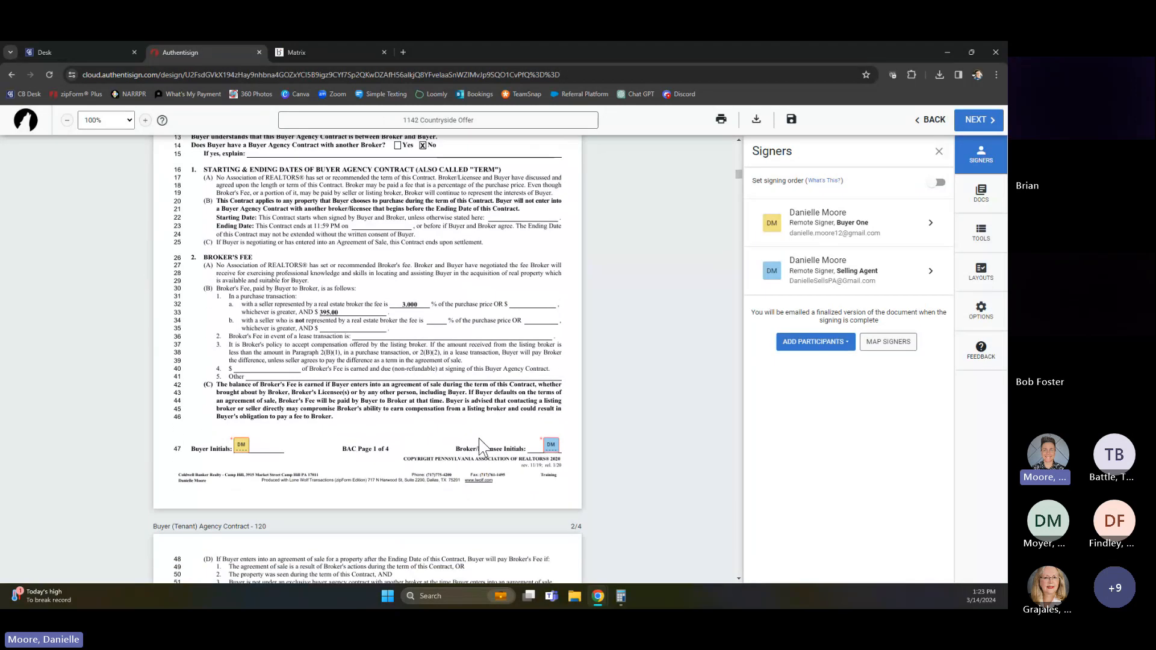
{"action": "scroll", "coordinate": [475, 448], "scroll_direction": "down", "scroll_amount": 8}
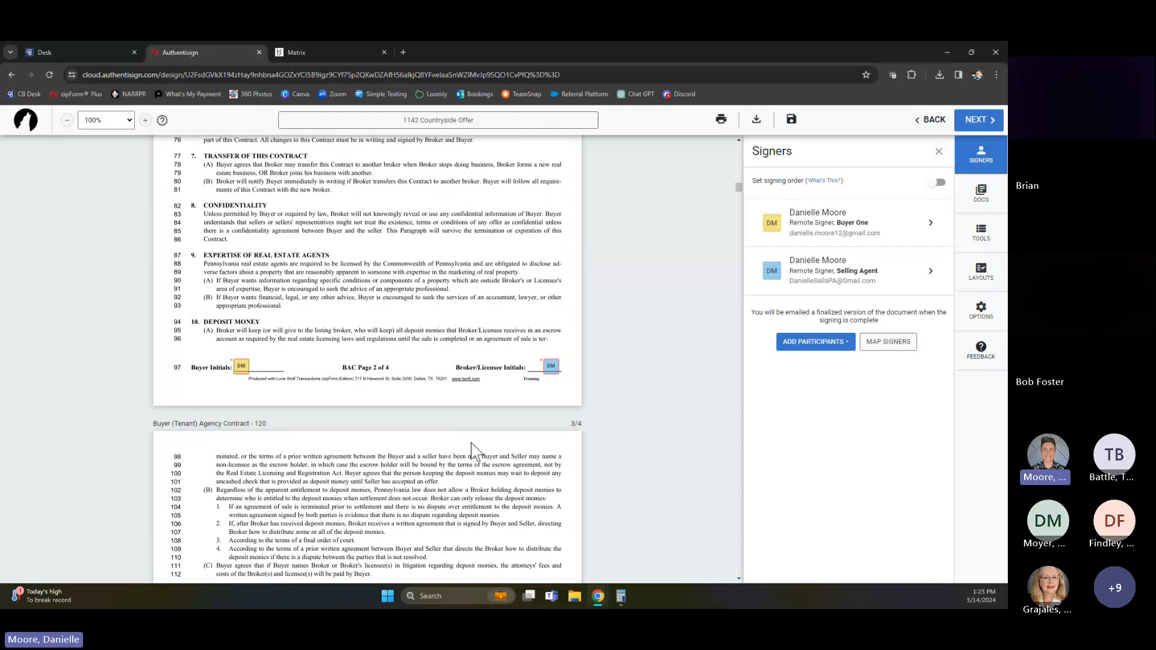
{"action": "scroll", "coordinate": [475, 448], "scroll_direction": "down", "scroll_amount": 12}
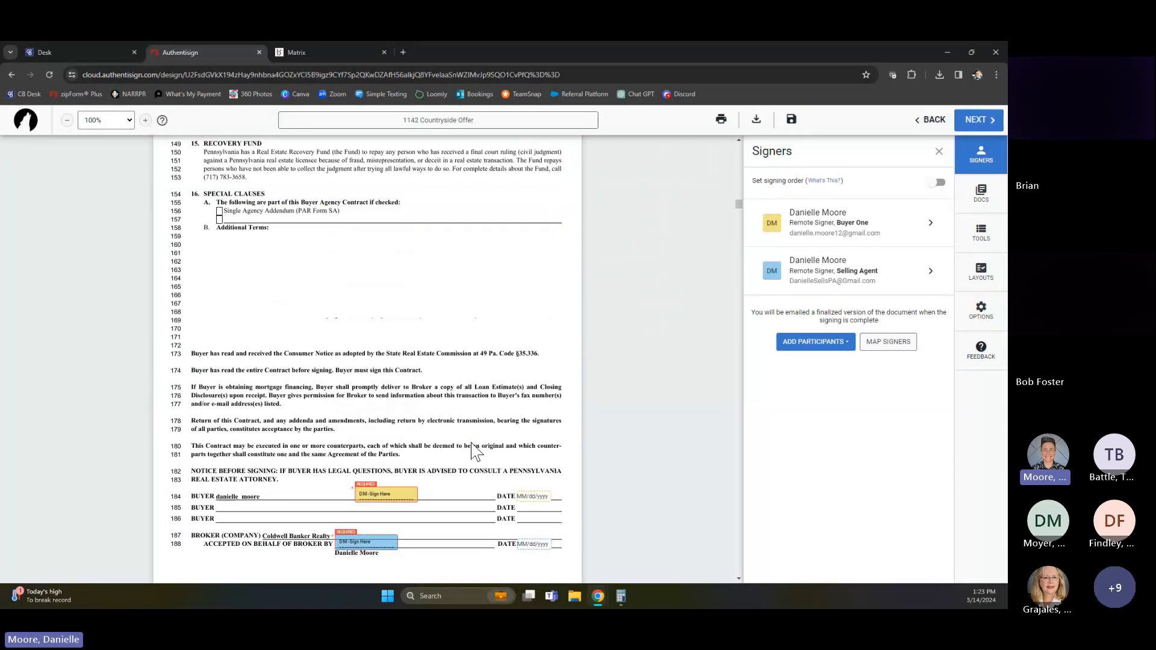
{"action": "scroll", "coordinate": [476, 448], "scroll_direction": "down", "scroll_amount": 1}
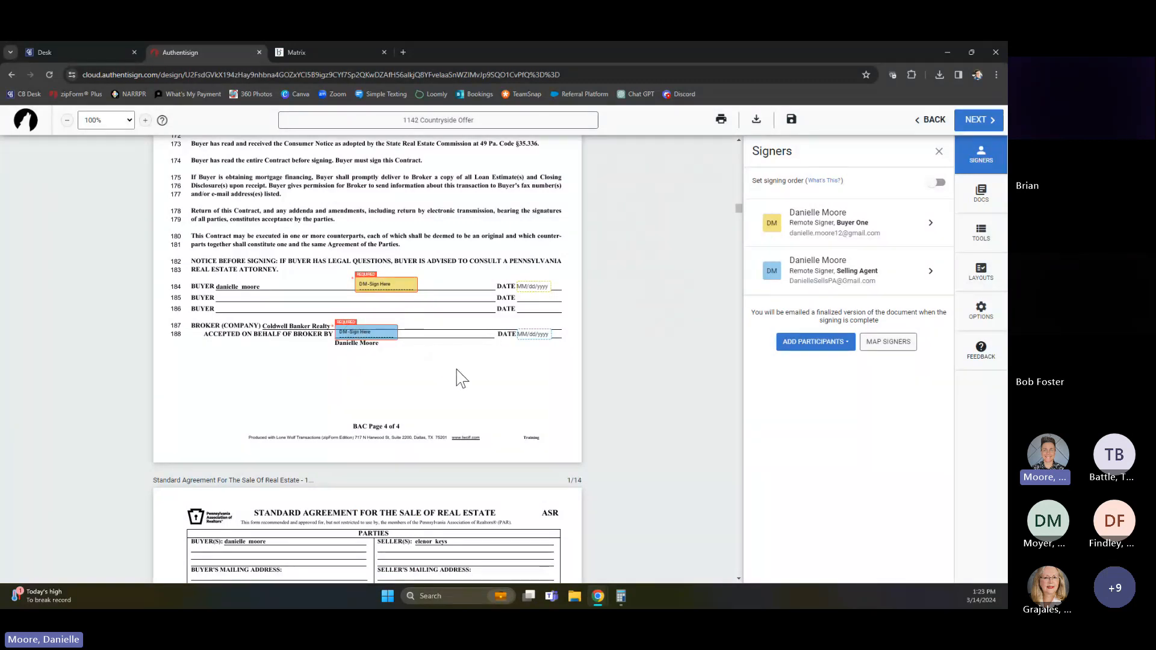
{"action": "scroll", "coordinate": [492, 375], "scroll_direction": "up", "scroll_amount": 3}
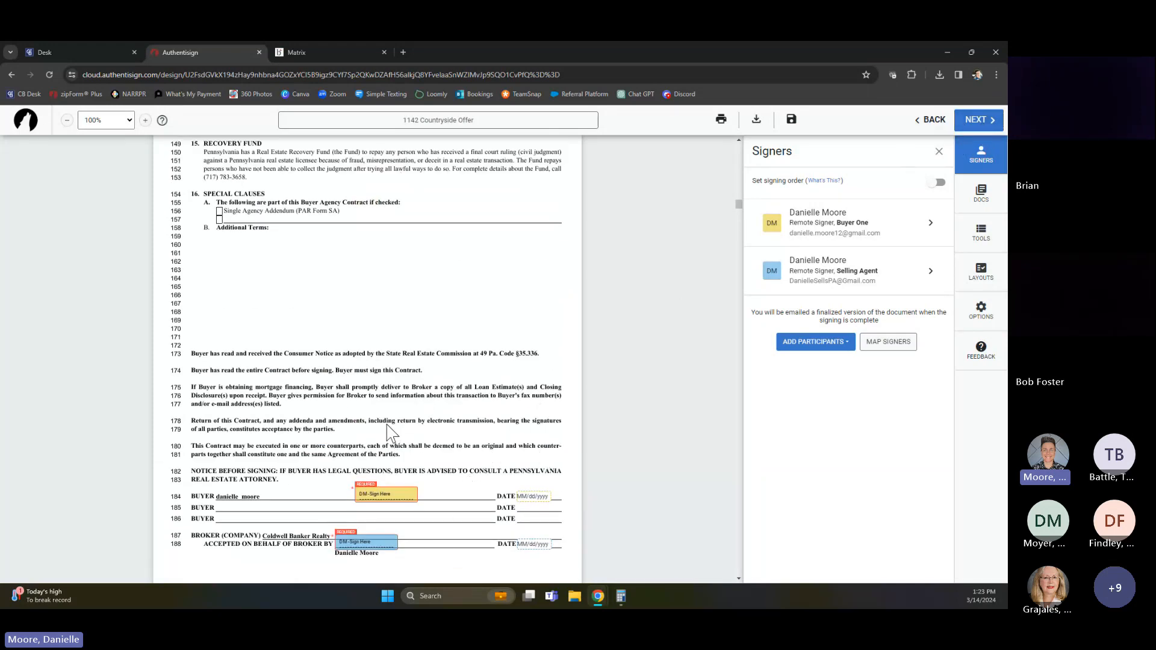
{"action": "scroll", "coordinate": [431, 413], "scroll_direction": "down", "scroll_amount": 1}
In the Standard Agreement's inspection section, delete the buyer's Waived initial blocks for Home/Property Inspections and Wood Infestation
{"action": "scroll", "coordinate": [431, 482], "scroll_direction": "down", "scroll_amount": 5}
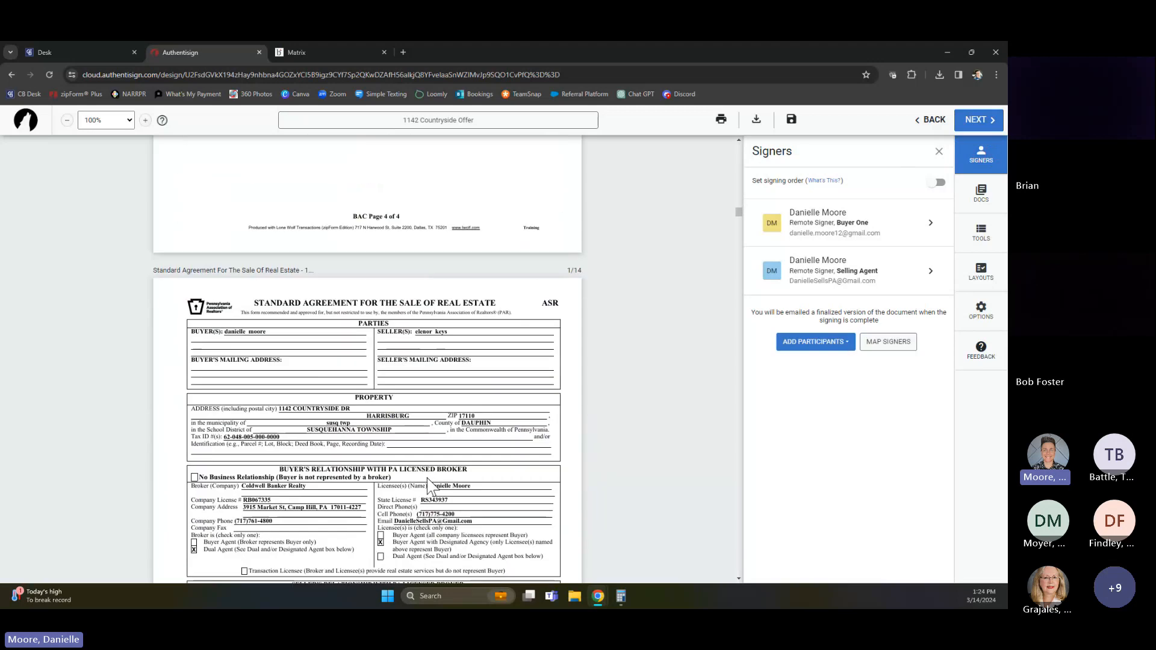
{"action": "scroll", "coordinate": [428, 484], "scroll_direction": "down", "scroll_amount": 5}
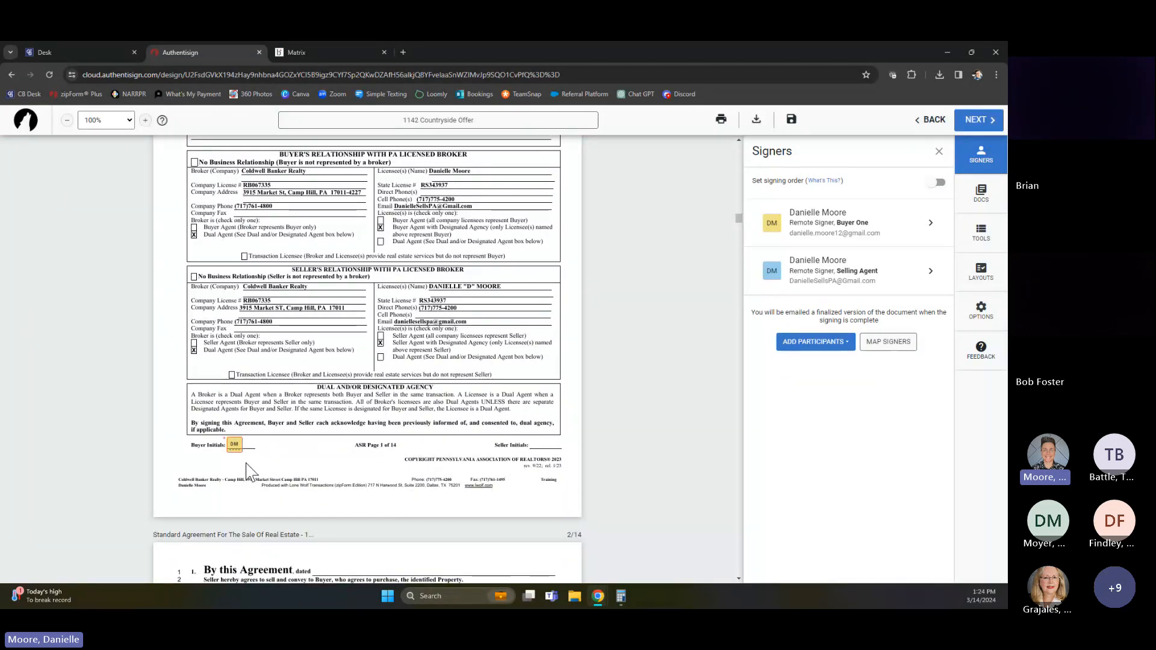
{"action": "scroll", "coordinate": [257, 430], "scroll_direction": "down", "scroll_amount": 2}
{"action": "scroll", "coordinate": [260, 438], "scroll_direction": "down", "scroll_amount": 18}
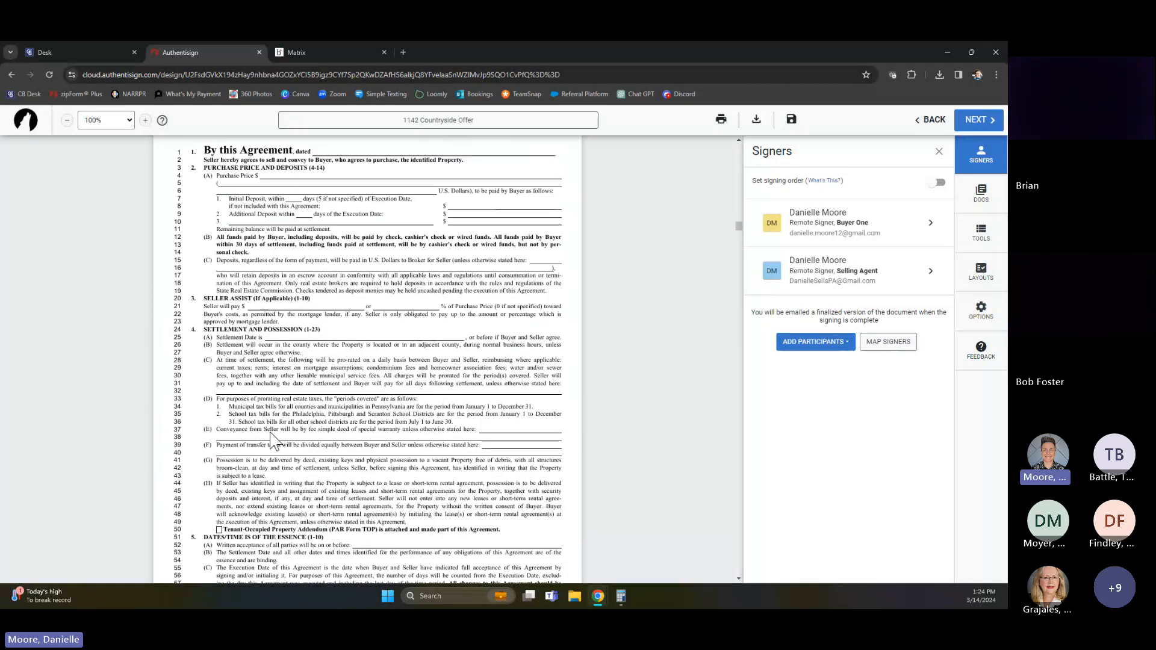
{"action": "scroll", "coordinate": [270, 433], "scroll_direction": "down", "scroll_amount": 12}
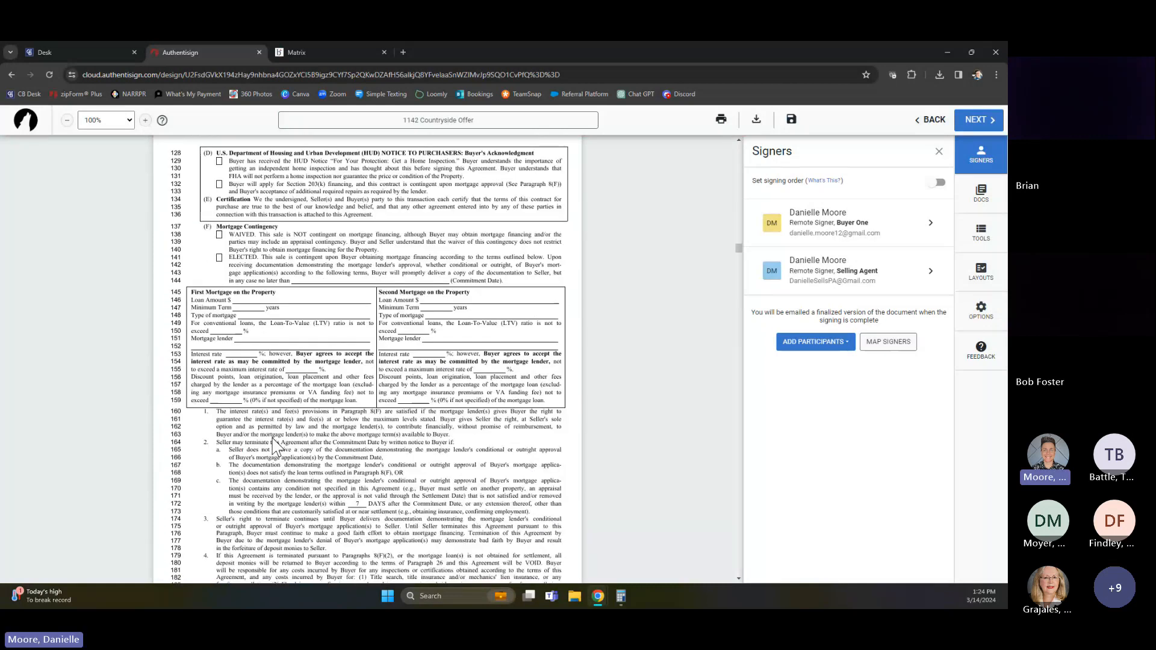
{"action": "scroll", "coordinate": [274, 446], "scroll_direction": "down", "scroll_amount": 12}
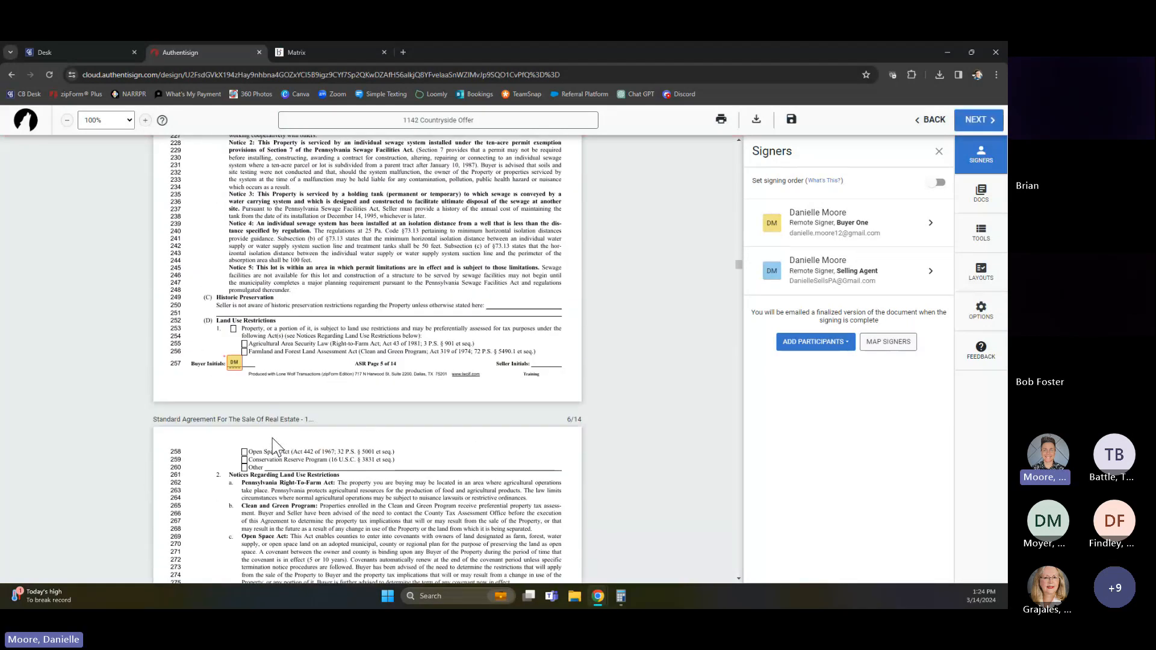
{"action": "scroll", "coordinate": [274, 446], "scroll_direction": "down", "scroll_amount": 10}
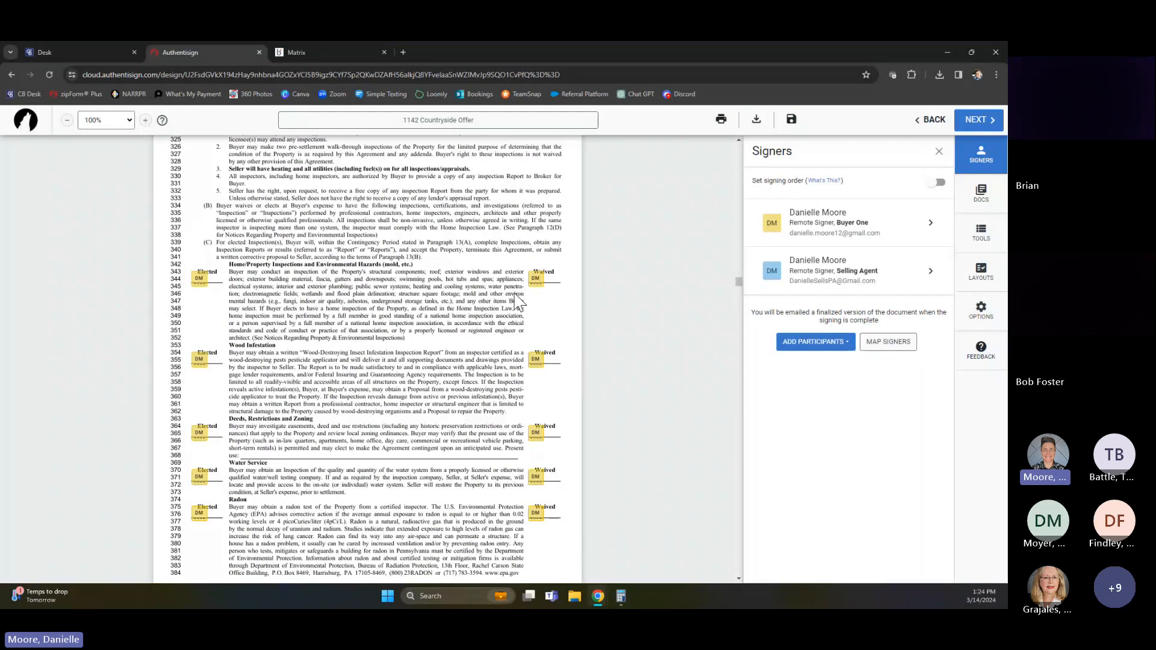
{"action": "left_click", "coordinate": [535, 278]}
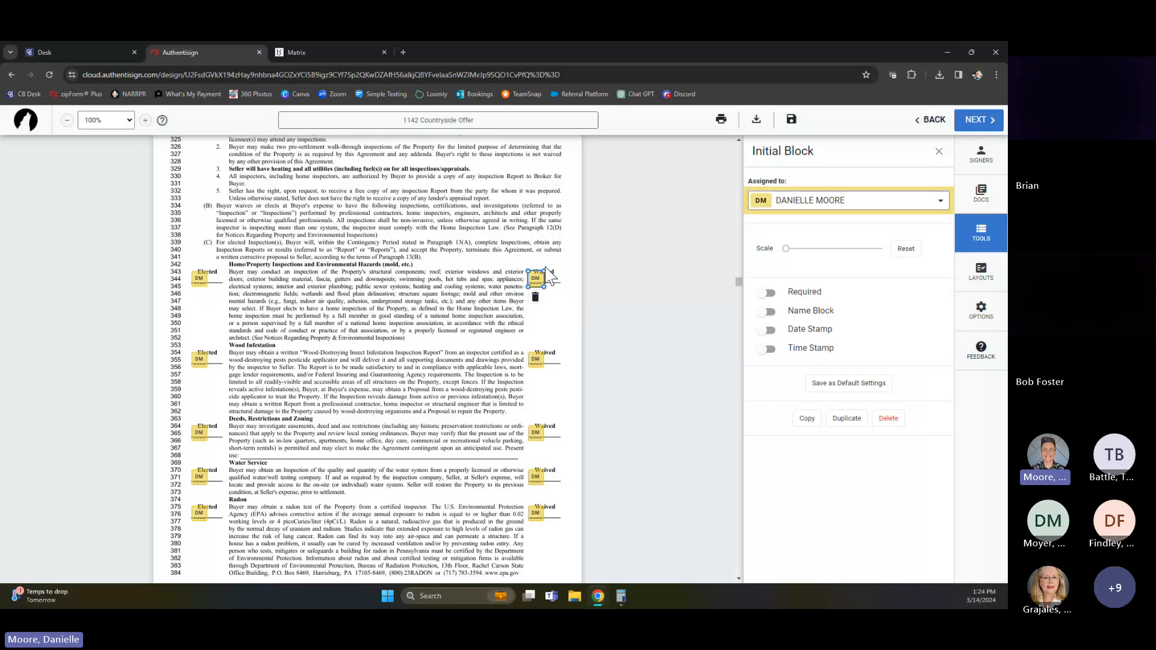
{"action": "left_click", "coordinate": [536, 299]}
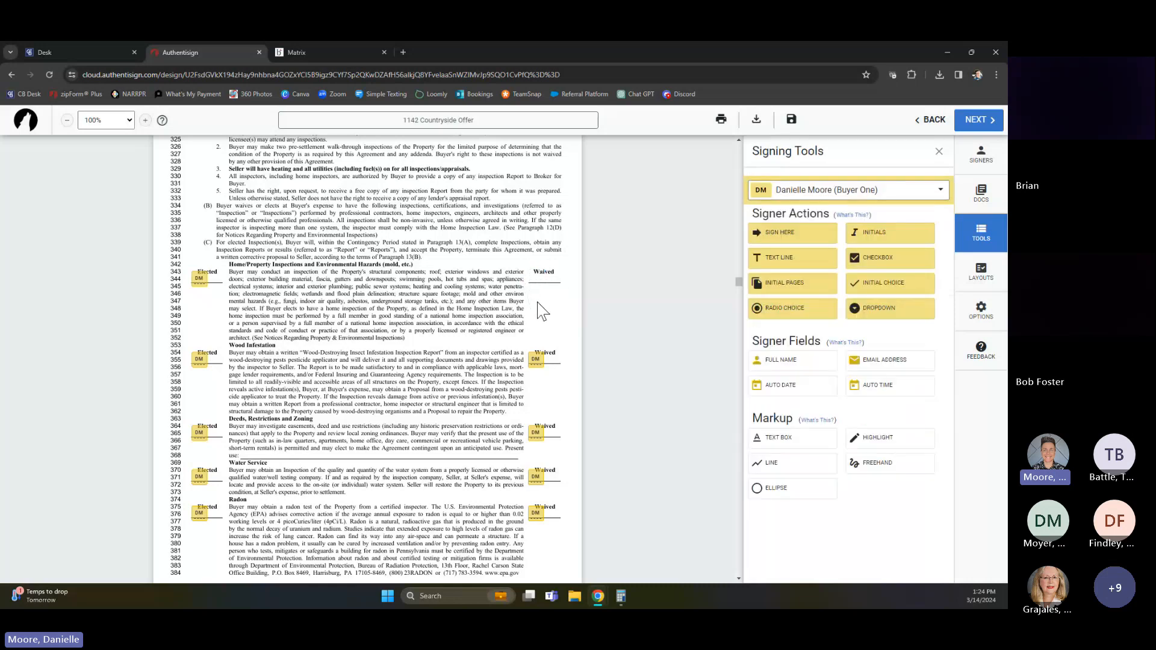
{"action": "left_click", "coordinate": [537, 361]}
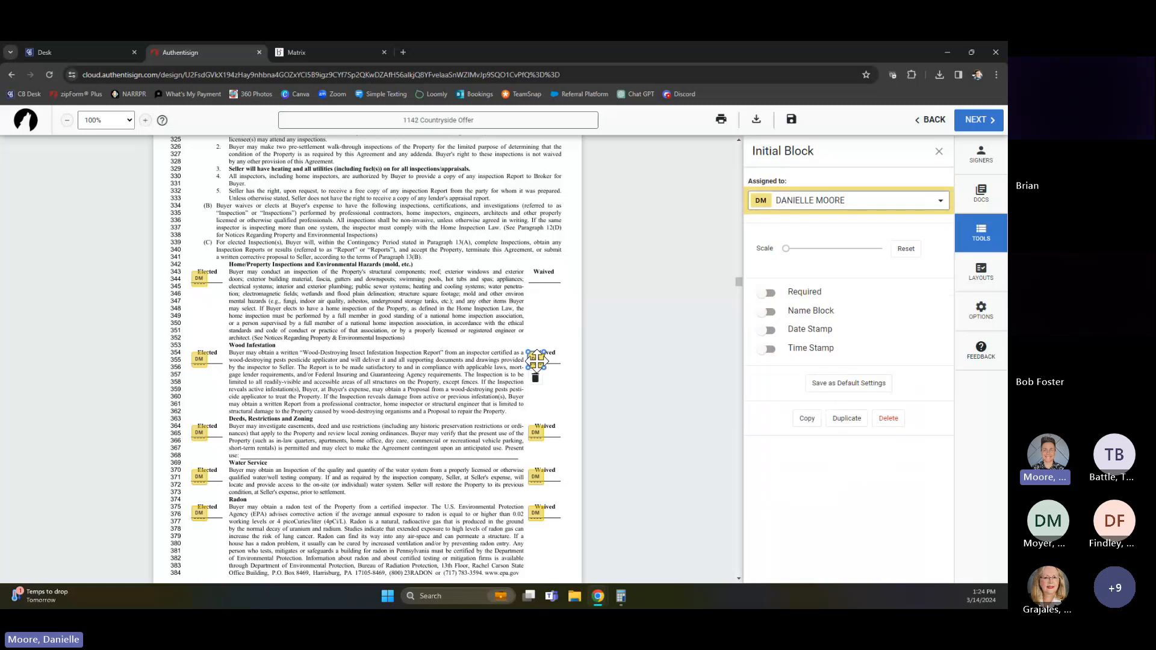
{"action": "left_click", "coordinate": [536, 378]}
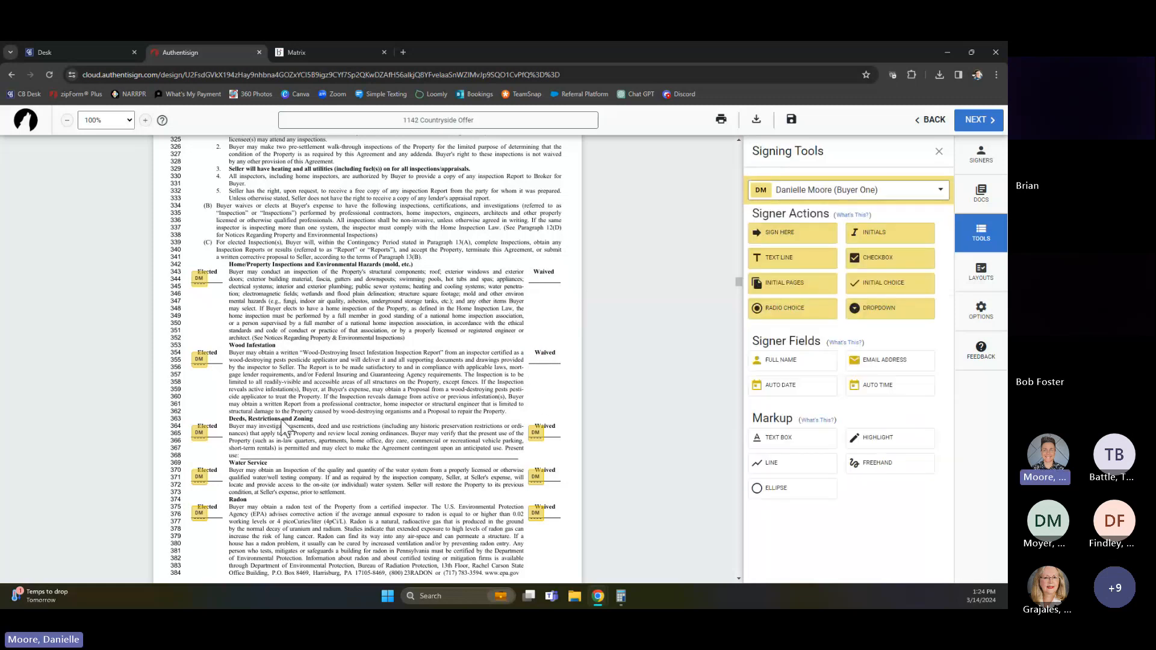
Delete the buyer's Elected initial blocks for Deeds, Restrictions and Zoning, Water Service, and Radon in the inspection section
{"action": "left_click", "coordinate": [195, 435]}
{"action": "key", "text": "Delete"}
{"action": "left_click", "coordinate": [199, 477]}
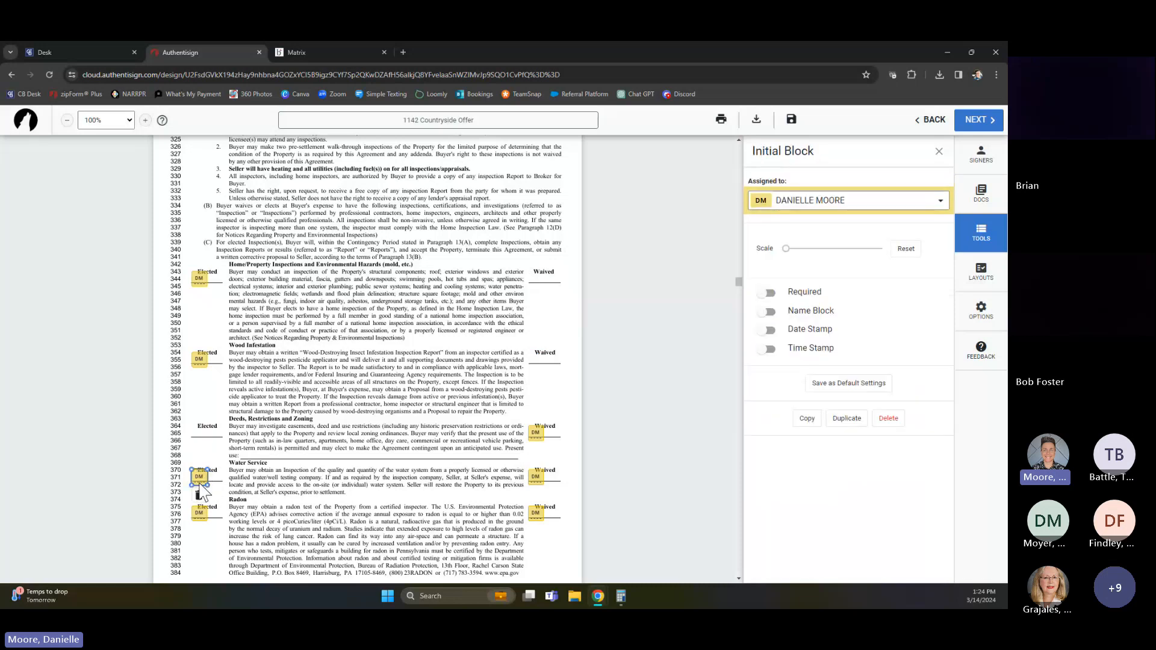
{"action": "key", "text": "Delete"}
{"action": "left_click", "coordinate": [201, 515]}
{"action": "key", "text": "Delete"}
Delete the Elected initial blocks for On-lot Sewage, Property and Flood Insurance, Property Boundaries, Lead-Based Paint Hazards, and Other
{"action": "scroll", "coordinate": [217, 509], "scroll_direction": "down", "scroll_amount": 3}
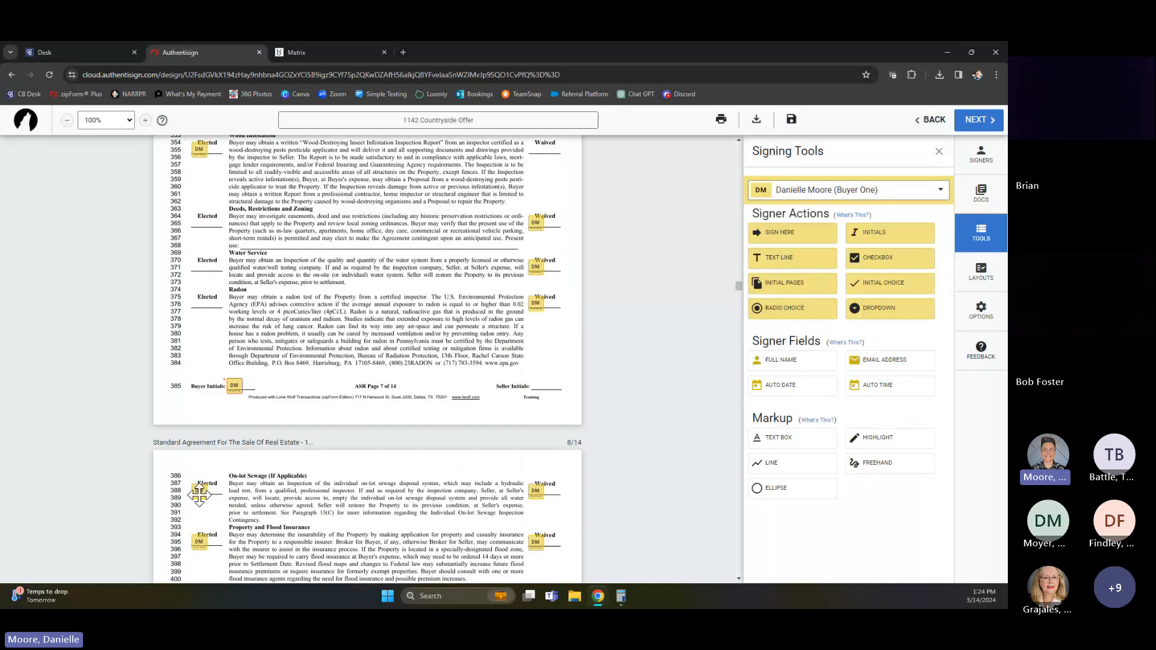
{"action": "left_click", "coordinate": [199, 491]}
{"action": "key", "text": "Delete"}
{"action": "left_click", "coordinate": [199, 541]}
{"action": "key", "text": "Delete"}
{"action": "scroll", "coordinate": [205, 530], "scroll_direction": "down", "scroll_amount": 2}
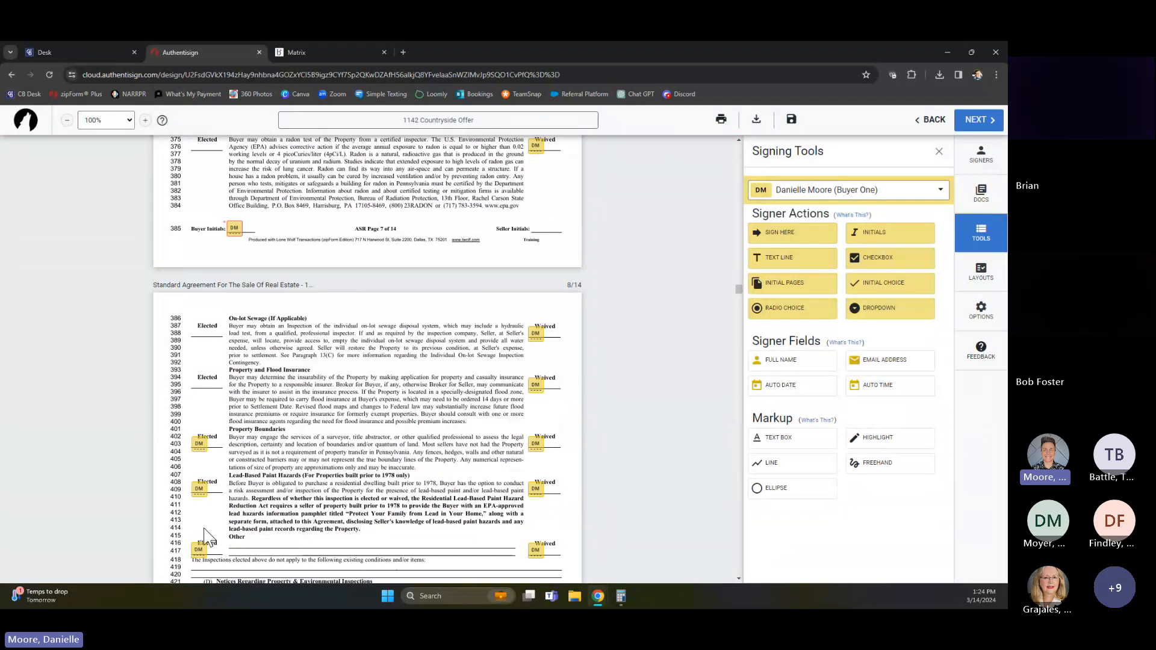
{"action": "left_click", "coordinate": [200, 444]}
{"action": "key", "text": "Delete"}
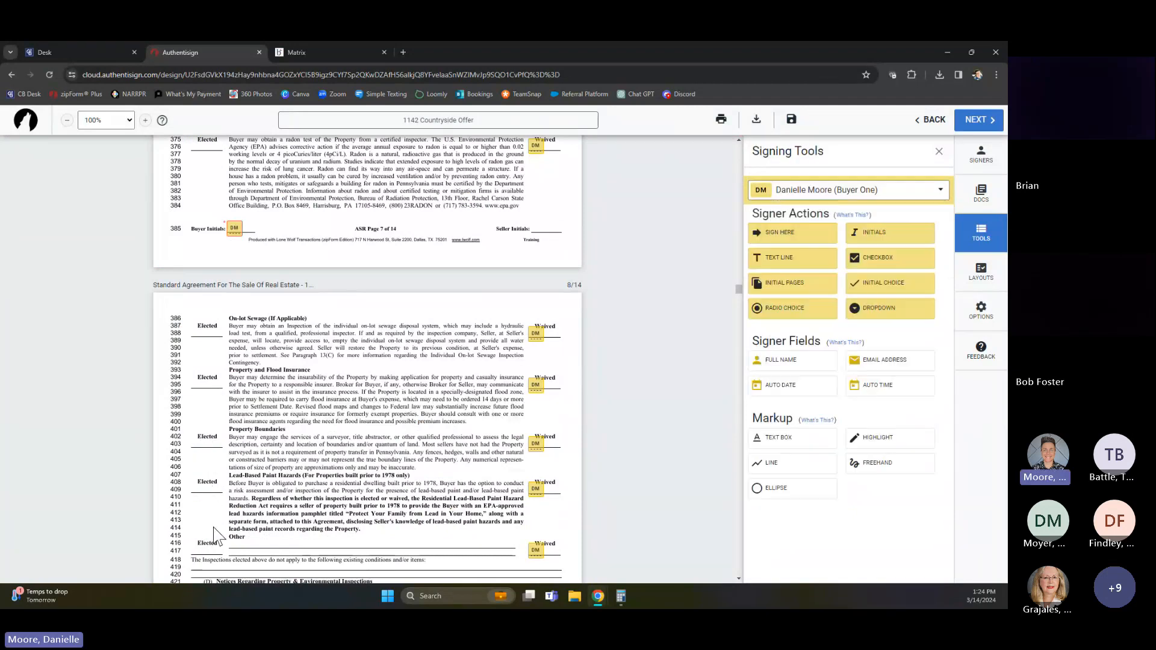
Make the buyer's Elected initial blocks for Home/Property Inspections and Wood Infestation required
{"action": "scroll", "coordinate": [221, 531], "scroll_direction": "up", "scroll_amount": 5}
{"action": "scroll", "coordinate": [275, 528], "scroll_direction": "up", "scroll_amount": 2}
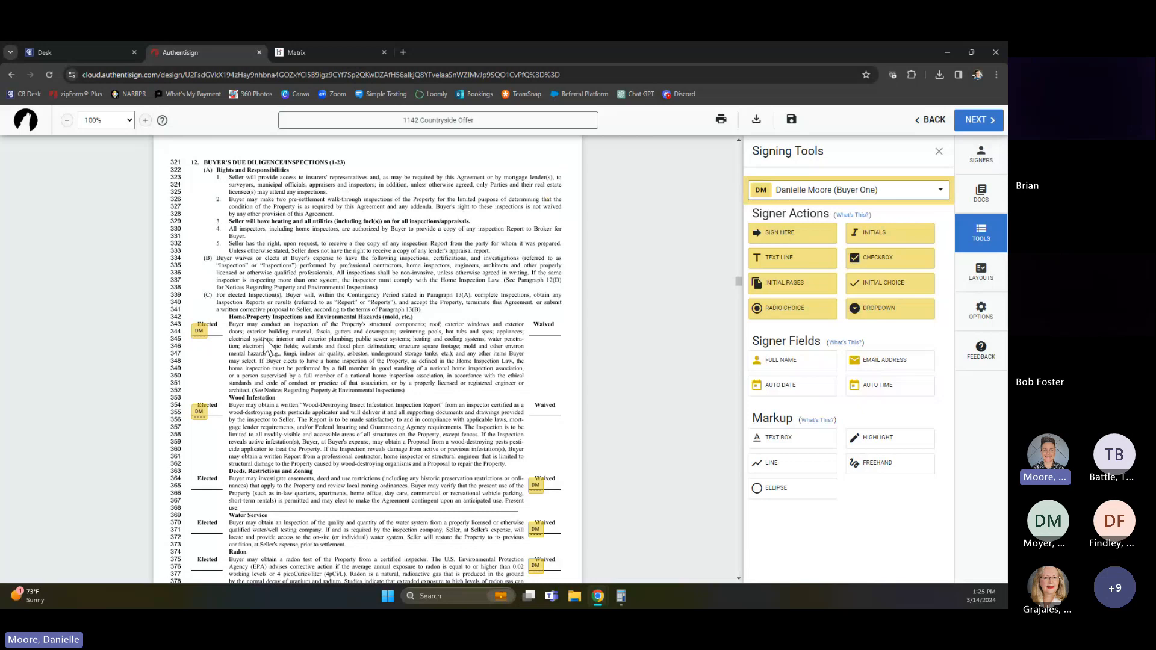
{"action": "left_click", "coordinate": [198, 328]}
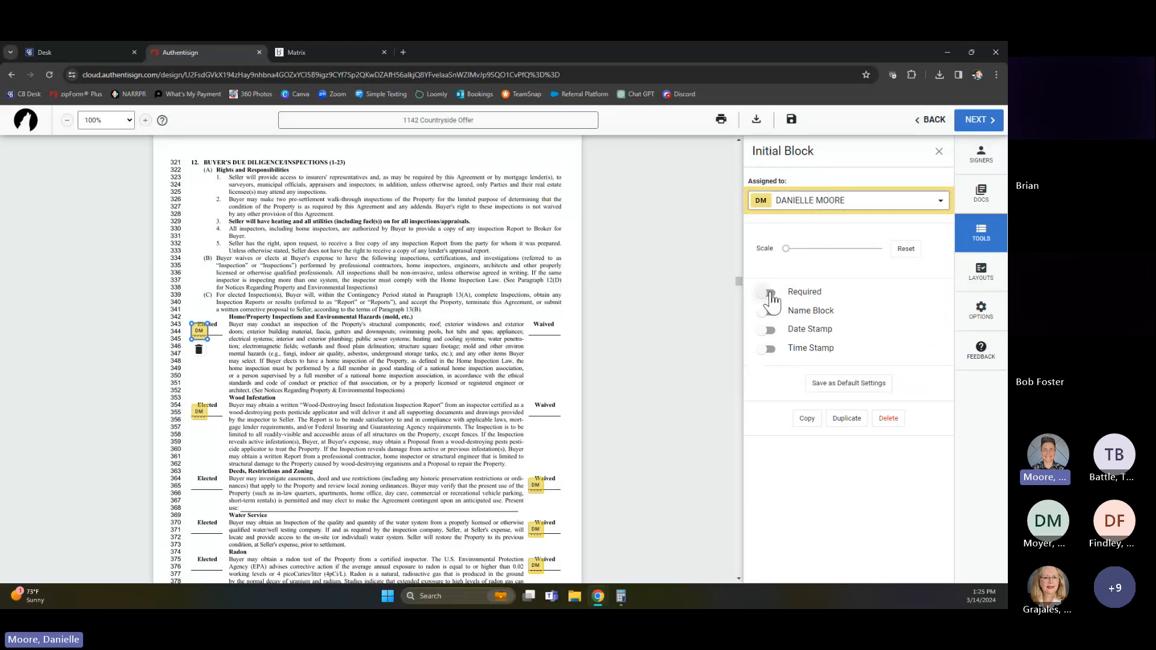
{"action": "left_click", "coordinate": [770, 294]}
{"action": "left_click", "coordinate": [199, 411]}
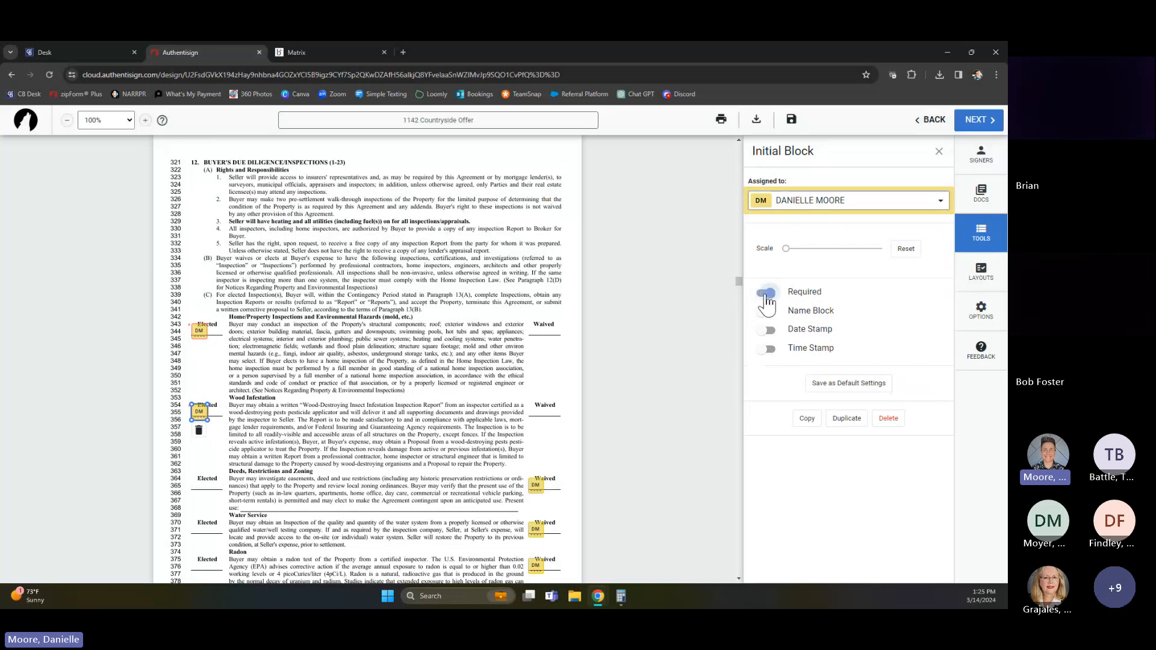
Make the Waived initial blocks for Deeds, Restrictions and Zoning, Water Service, and Radon required
{"action": "scroll", "coordinate": [509, 374], "scroll_direction": "down", "scroll_amount": 3}
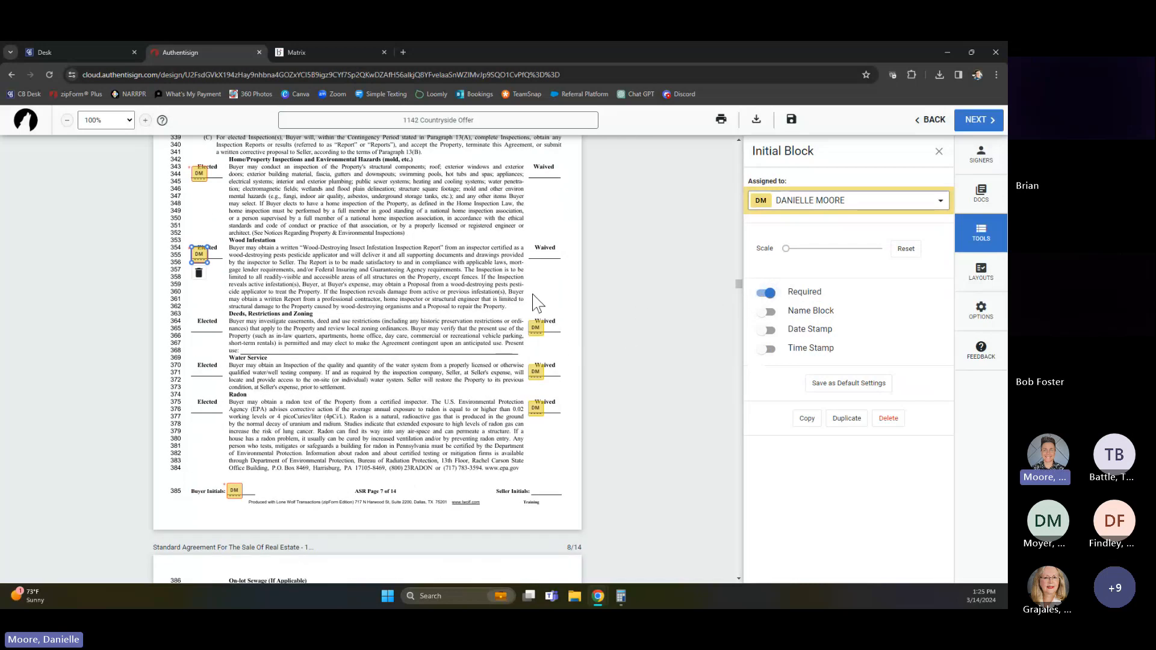
{"action": "left_click", "coordinate": [534, 330]}
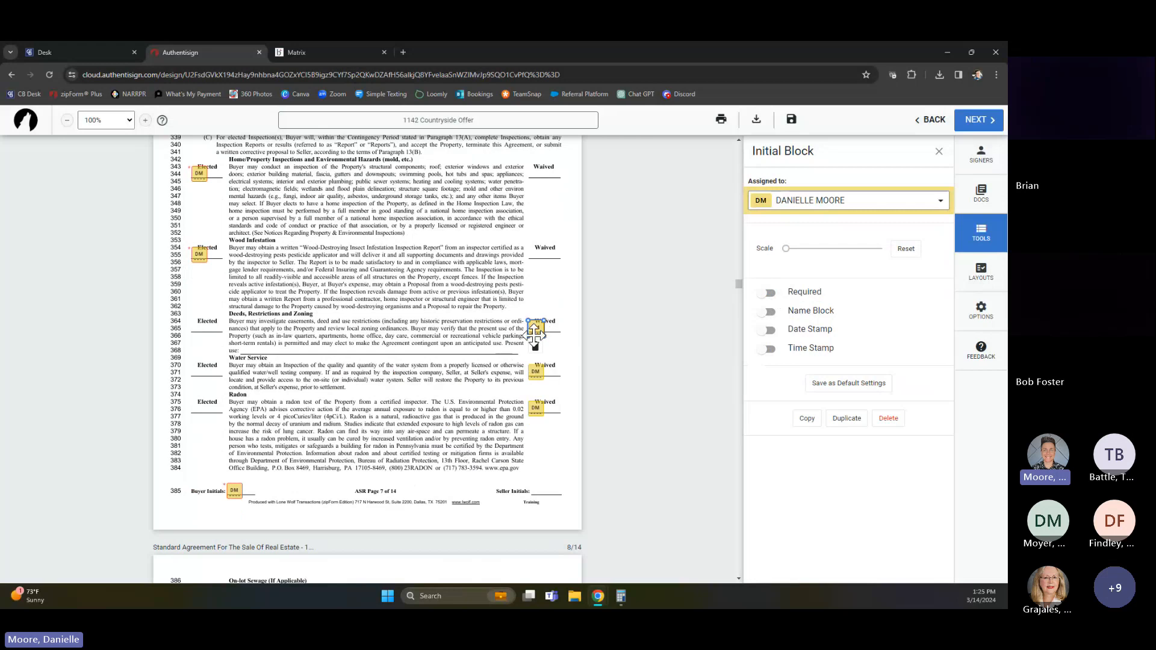
{"action": "left_click", "coordinate": [767, 293]}
{"action": "left_click", "coordinate": [536, 372]}
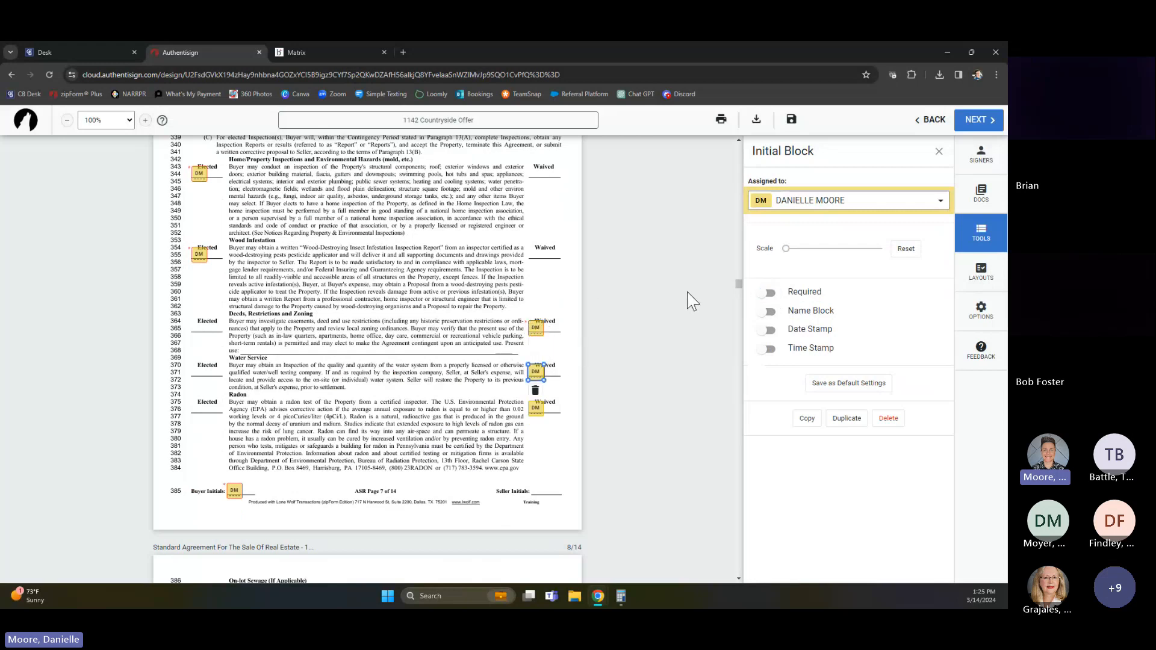
{"action": "left_click", "coordinate": [767, 294]}
{"action": "left_click", "coordinate": [534, 408]}
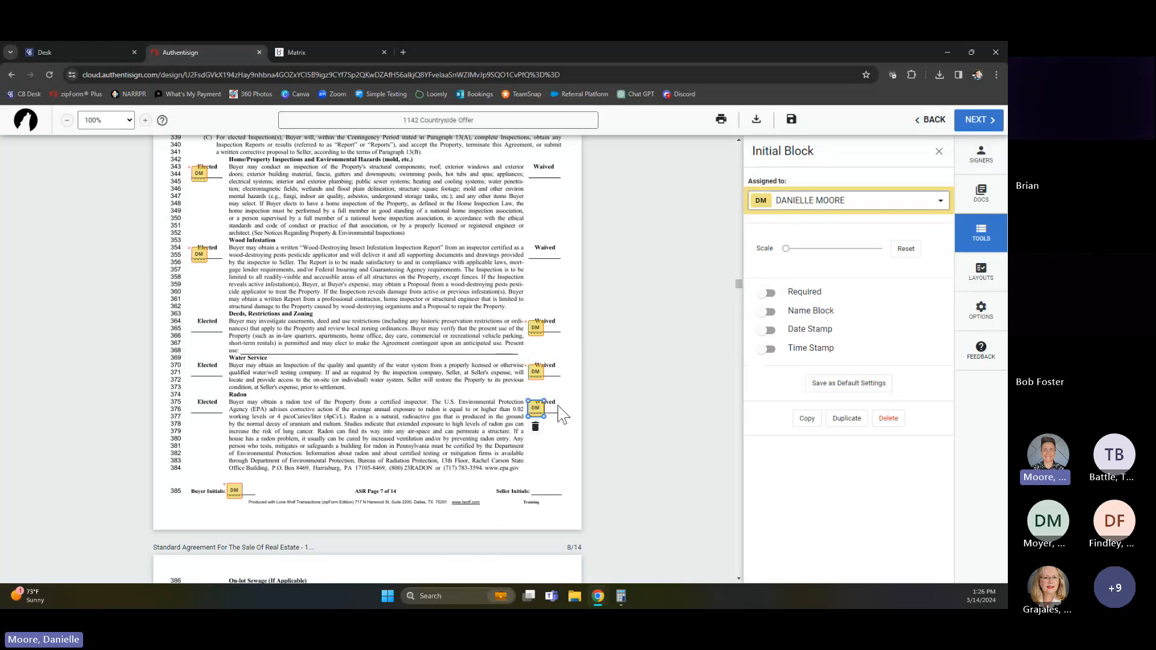
{"action": "left_click", "coordinate": [769, 293]}
{"action": "scroll", "coordinate": [362, 391], "scroll_direction": "up", "scroll_amount": 3}
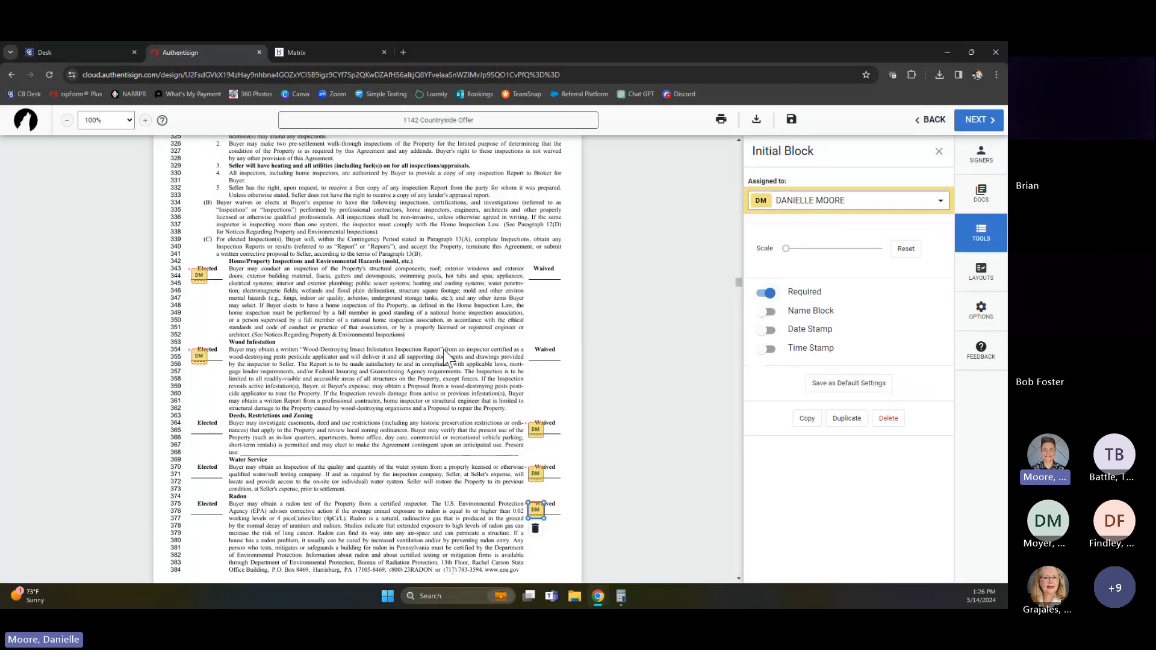
Make the Waived initial blocks for On-lot Sewage and Property and Flood Insurance required
{"action": "scroll", "coordinate": [545, 319], "scroll_direction": "down", "scroll_amount": 5}
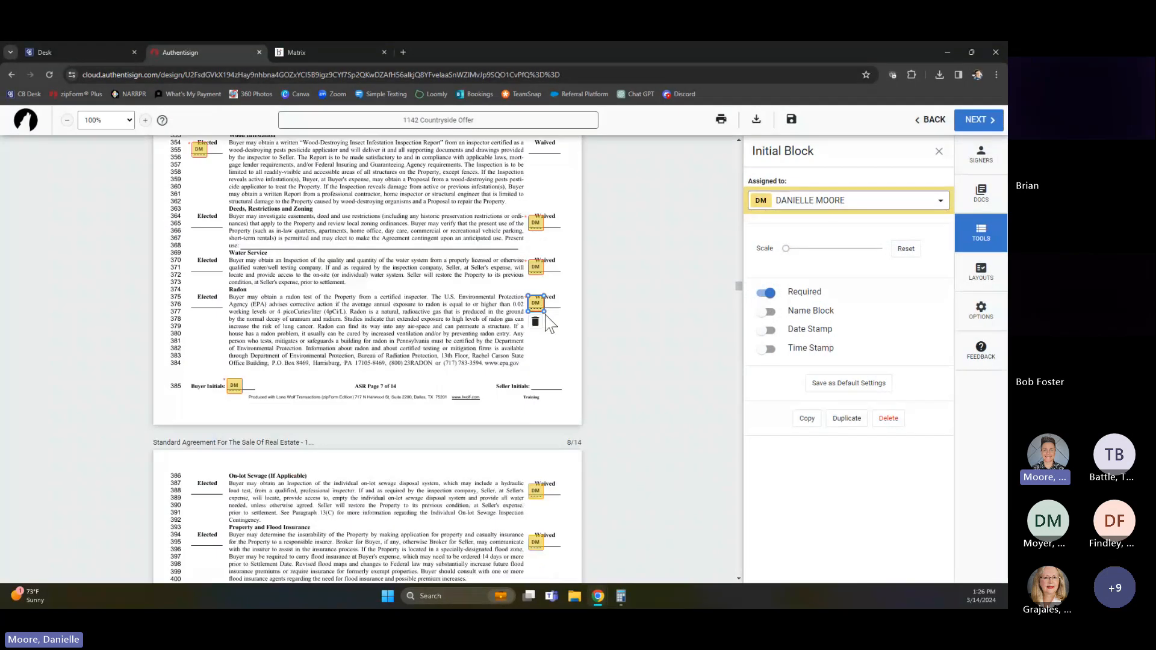
{"action": "scroll", "coordinate": [490, 423], "scroll_direction": "down", "scroll_amount": 1}
{"action": "left_click", "coordinate": [535, 385]}
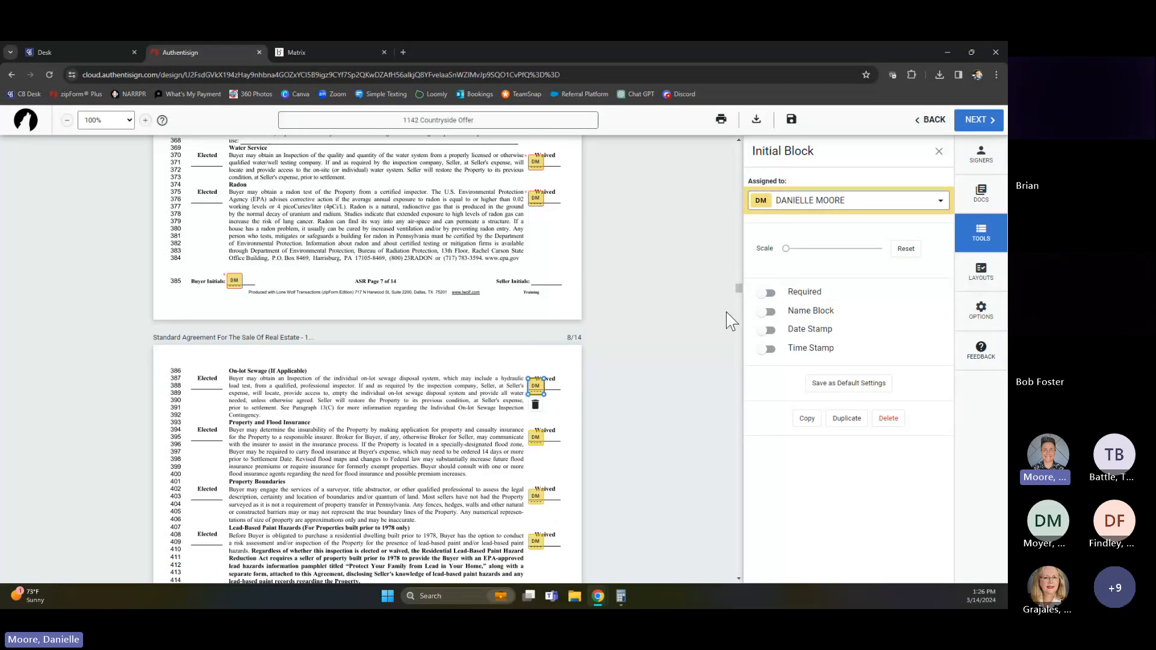
{"action": "left_click", "coordinate": [768, 295]}
{"action": "left_click", "coordinate": [536, 437]}
{"action": "left_click", "coordinate": [767, 293]}
Make the Waived initial blocks for Property Boundaries, Lead-Based Paint Hazards, and Other required
{"action": "scroll", "coordinate": [530, 362], "scroll_direction": "down", "scroll_amount": 3}
{"action": "left_click", "coordinate": [535, 339]}
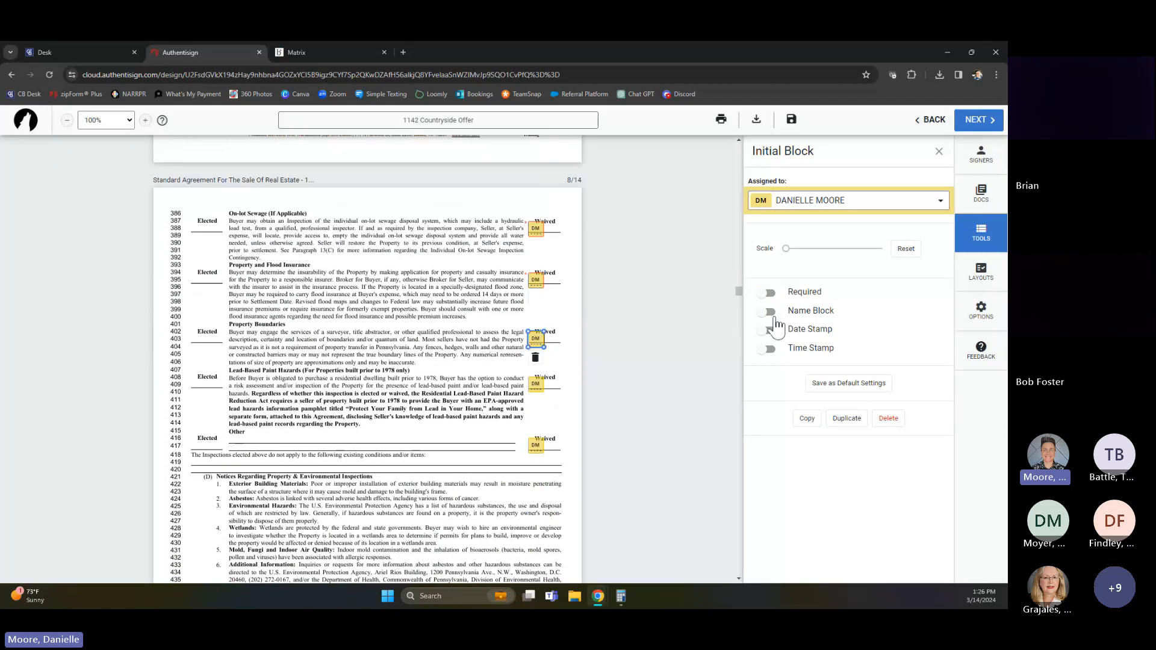
{"action": "left_click", "coordinate": [768, 294]}
{"action": "left_click", "coordinate": [535, 384]}
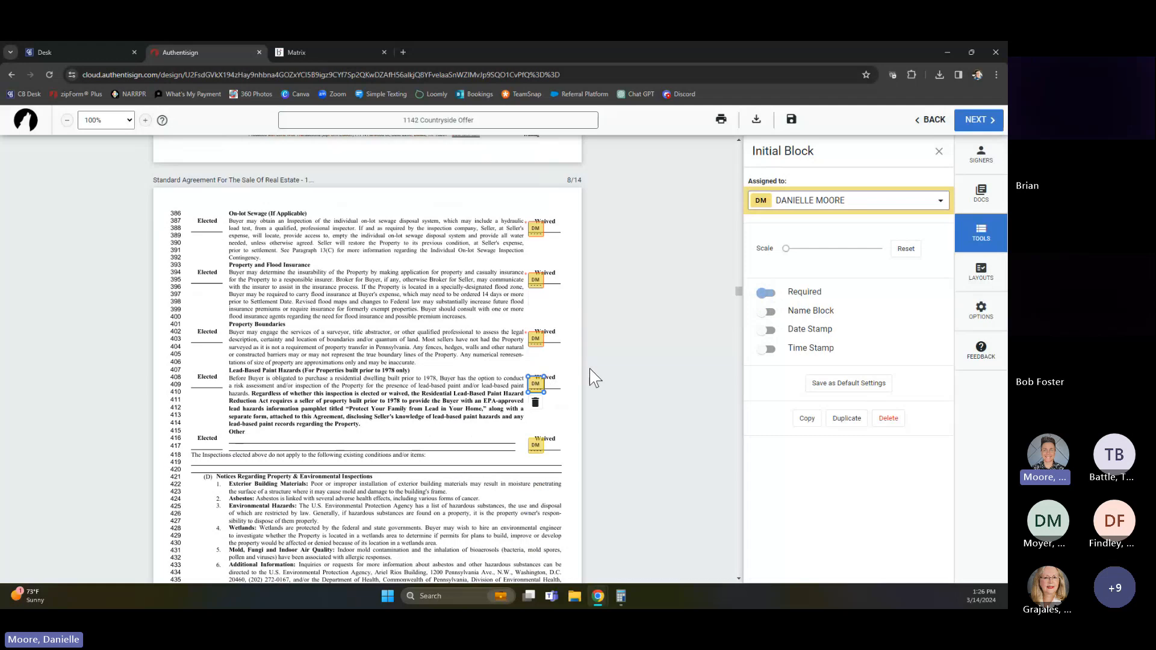
{"action": "left_click", "coordinate": [768, 293]}
{"action": "left_click", "coordinate": [535, 444]}
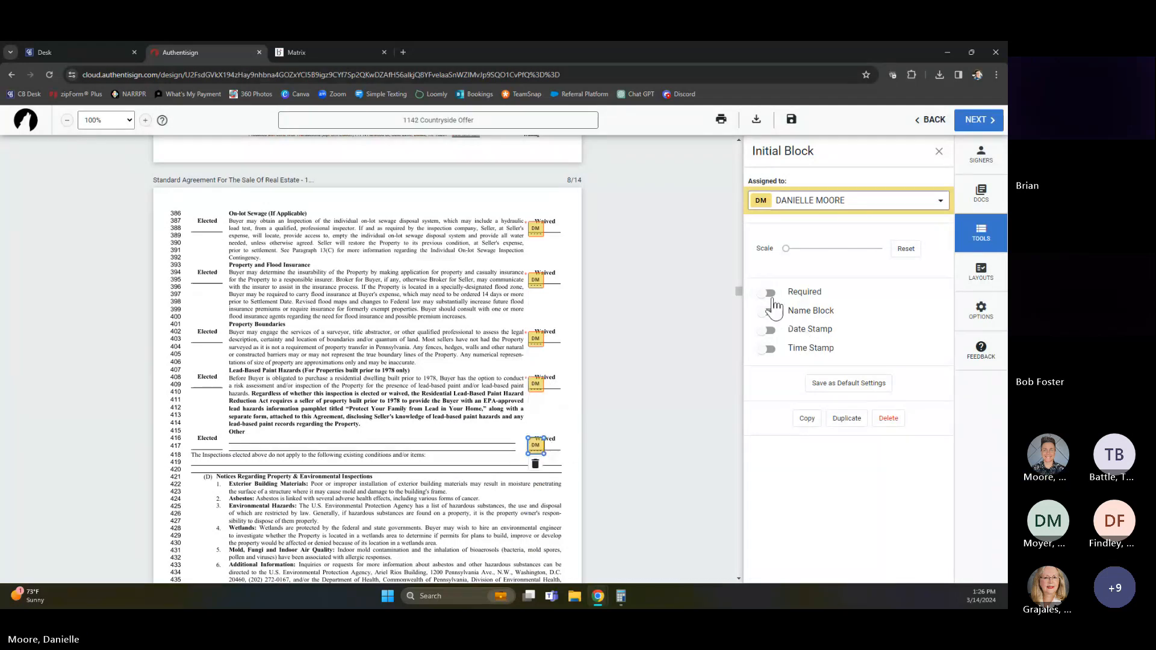
{"action": "left_click", "coordinate": [768, 294]}
On the Standard Agreement's final page, make the buyer's initial block for the Deposit Money Notice required
{"action": "scroll", "coordinate": [475, 402], "scroll_direction": "down", "scroll_amount": 5}
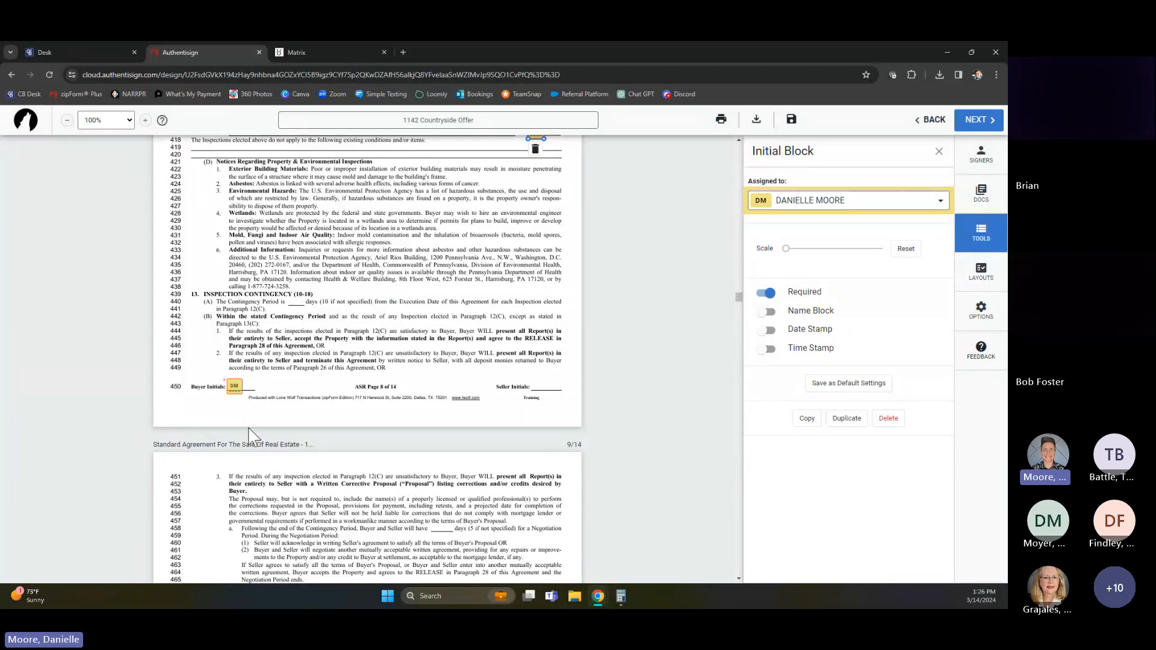
{"action": "scroll", "coordinate": [256, 421], "scroll_direction": "down", "scroll_amount": 3}
{"action": "scroll", "coordinate": [259, 414], "scroll_direction": "down", "scroll_amount": 4}
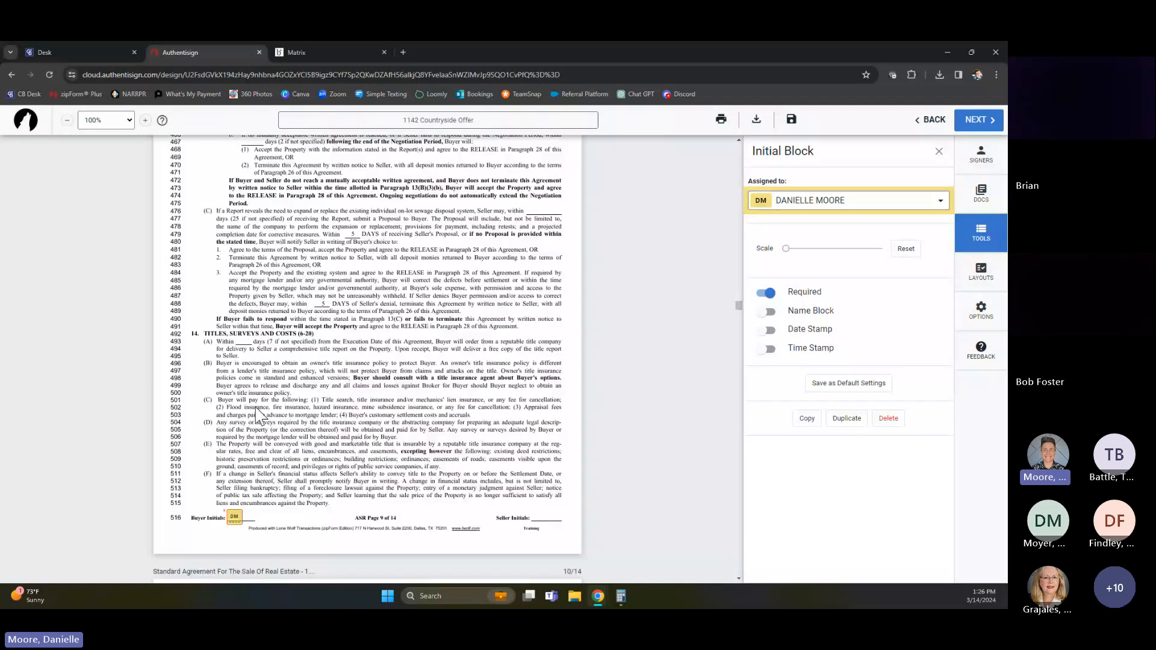
{"action": "scroll", "coordinate": [259, 415], "scroll_direction": "down", "scroll_amount": 8}
{"action": "scroll", "coordinate": [265, 417], "scroll_direction": "down", "scroll_amount": 15}
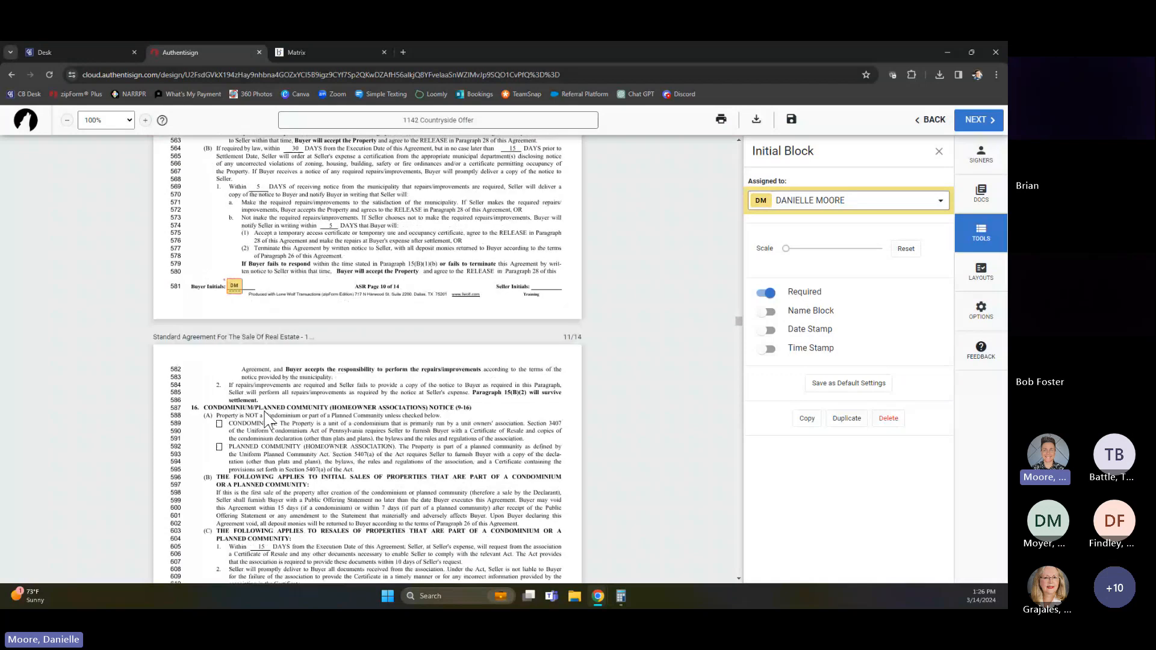
{"action": "scroll", "coordinate": [265, 416], "scroll_direction": "down", "scroll_amount": 20}
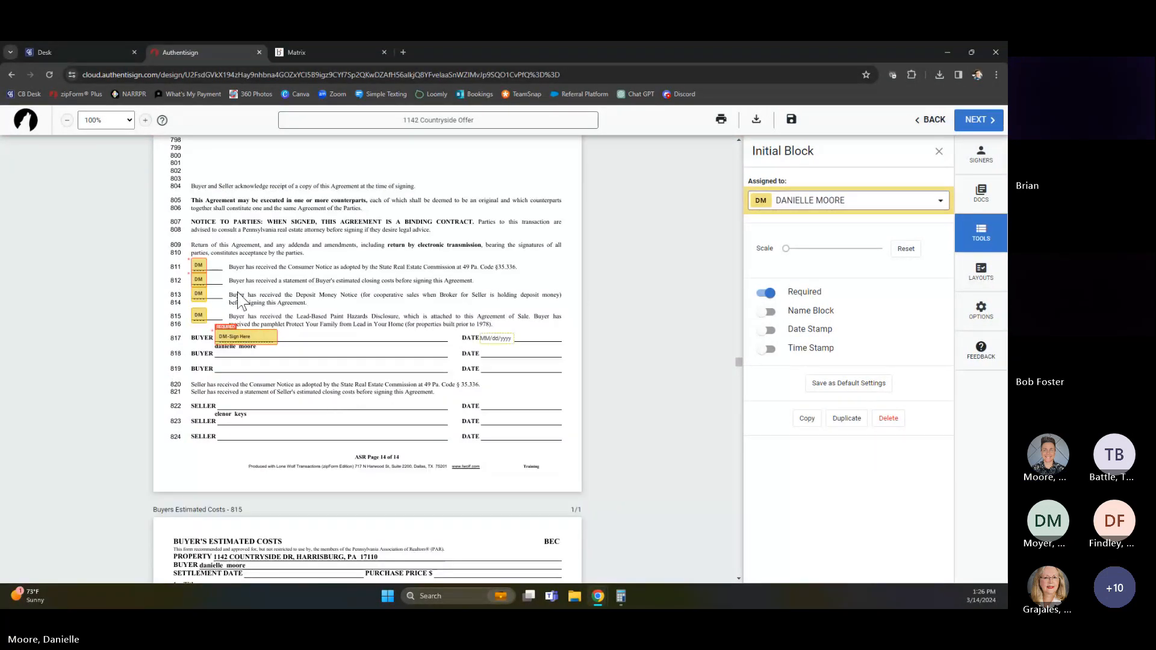
{"action": "left_click", "coordinate": [201, 295]}
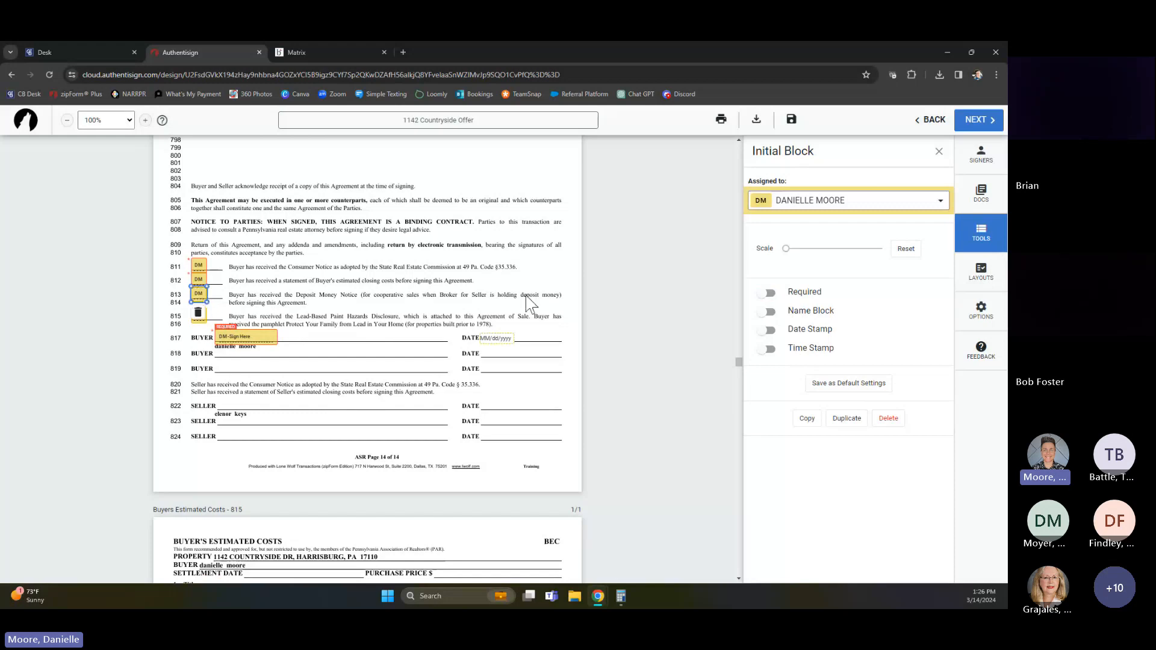
{"action": "left_click", "coordinate": [766, 293]}
{"action": "left_click", "coordinate": [767, 293]}
{"action": "left_click", "coordinate": [316, 325]}
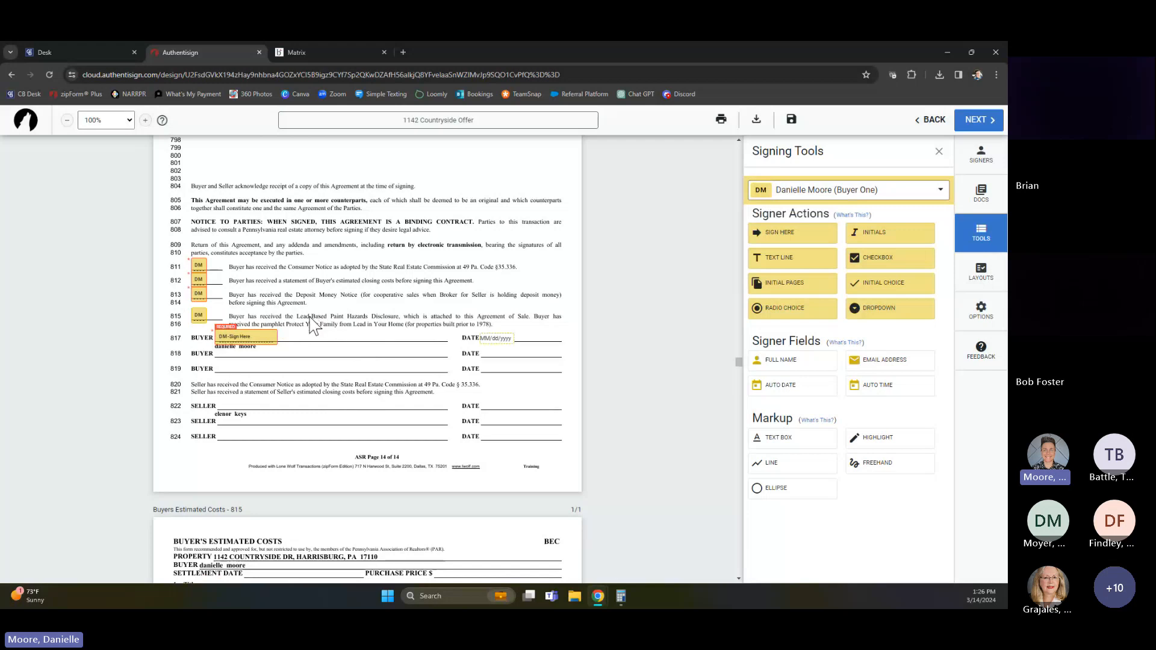
Replace the buyer's initial block beside the Lead-Based Paint Hazards Disclosure acknowledgement on line 815 with a new initials block
{"action": "left_click", "coordinate": [198, 315]}
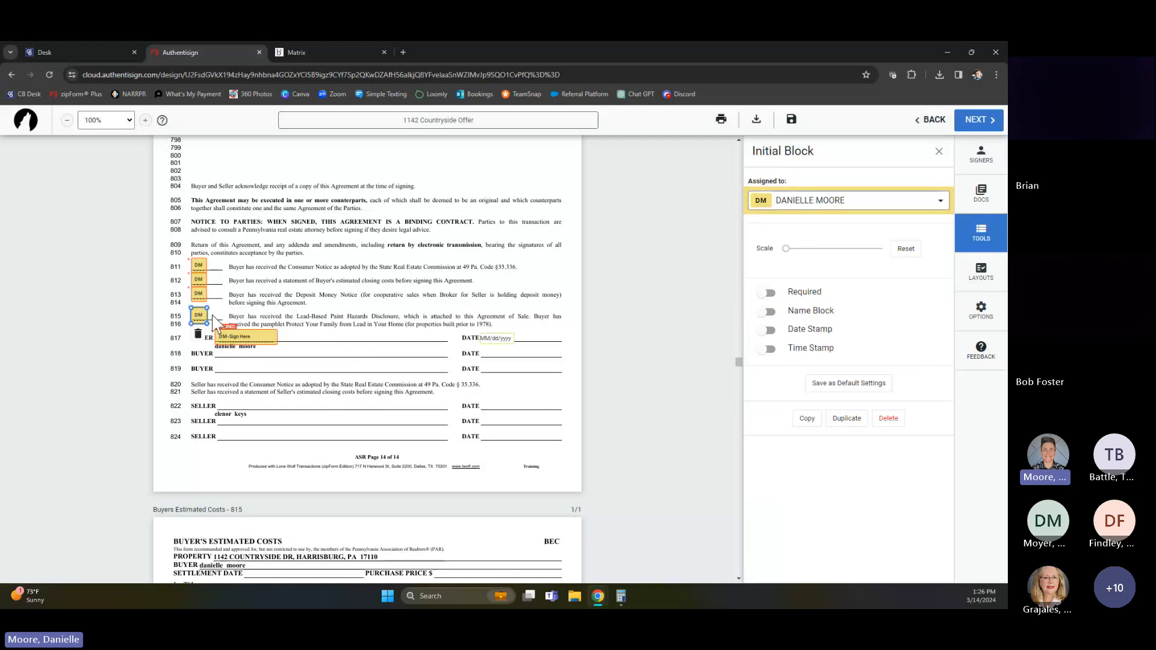
{"action": "key", "text": "Delete"}
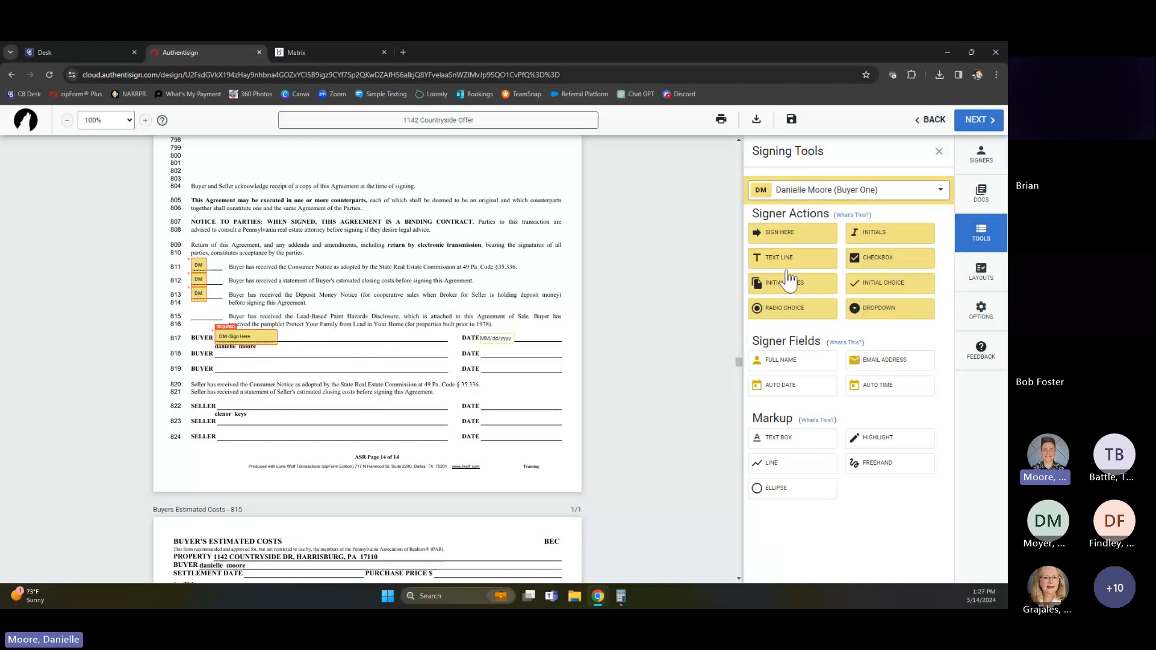
{"action": "left_click", "coordinate": [981, 236]}
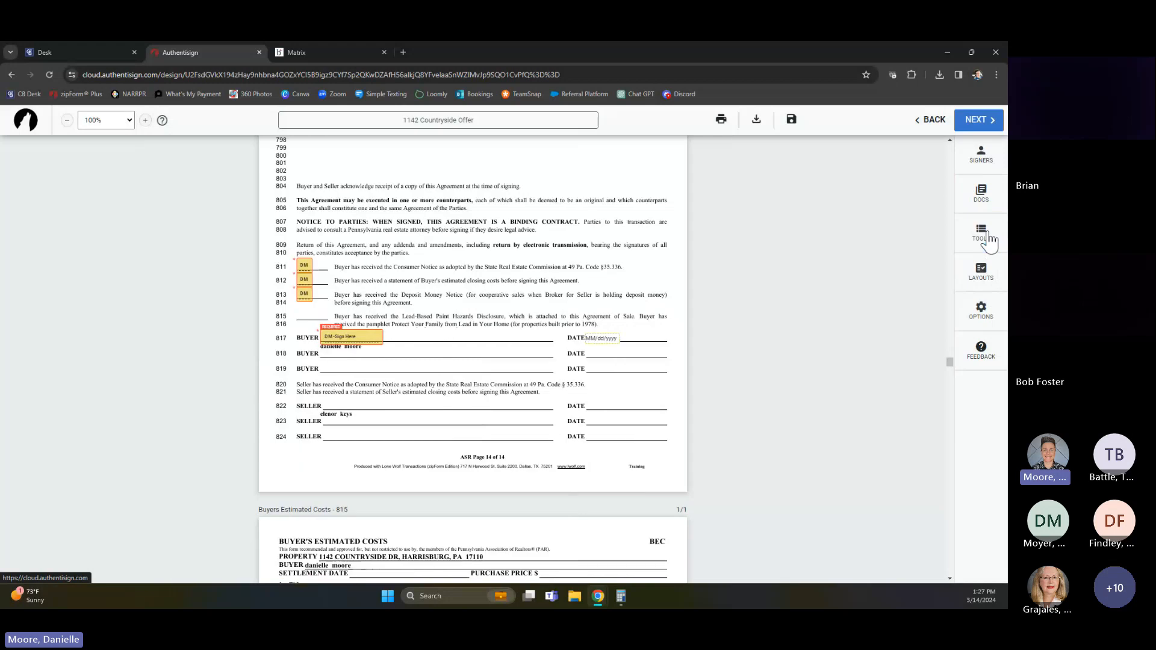
{"action": "left_click", "coordinate": [981, 239]}
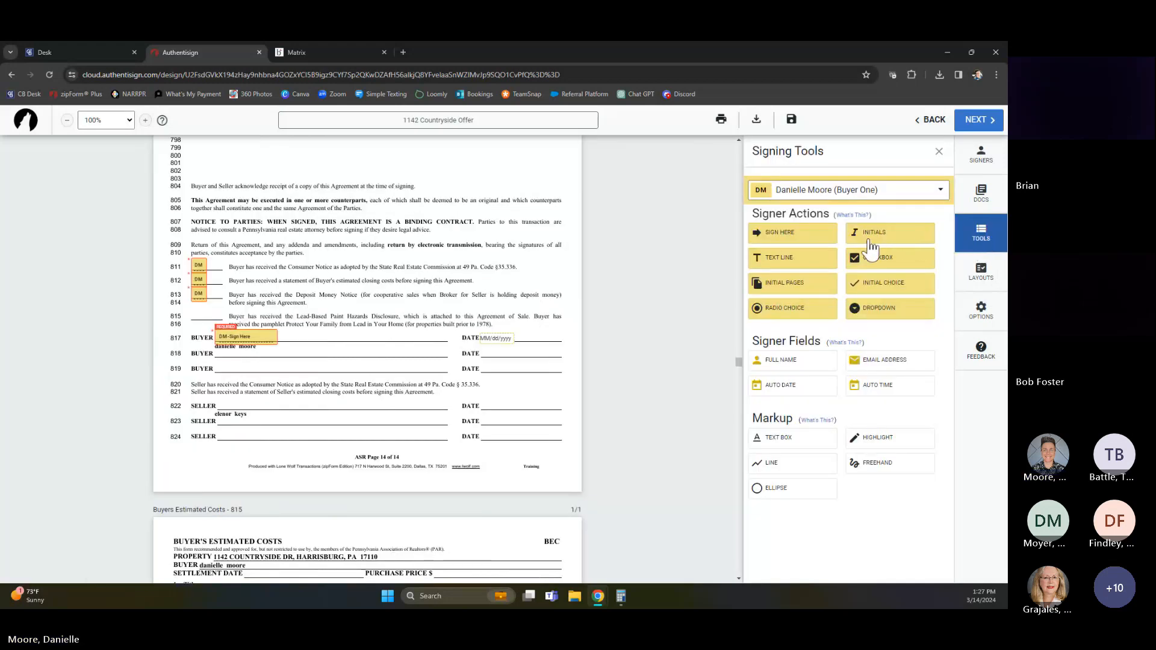
{"action": "left_click_drag", "start_coordinate": [872, 236], "coordinate": [191, 306]}
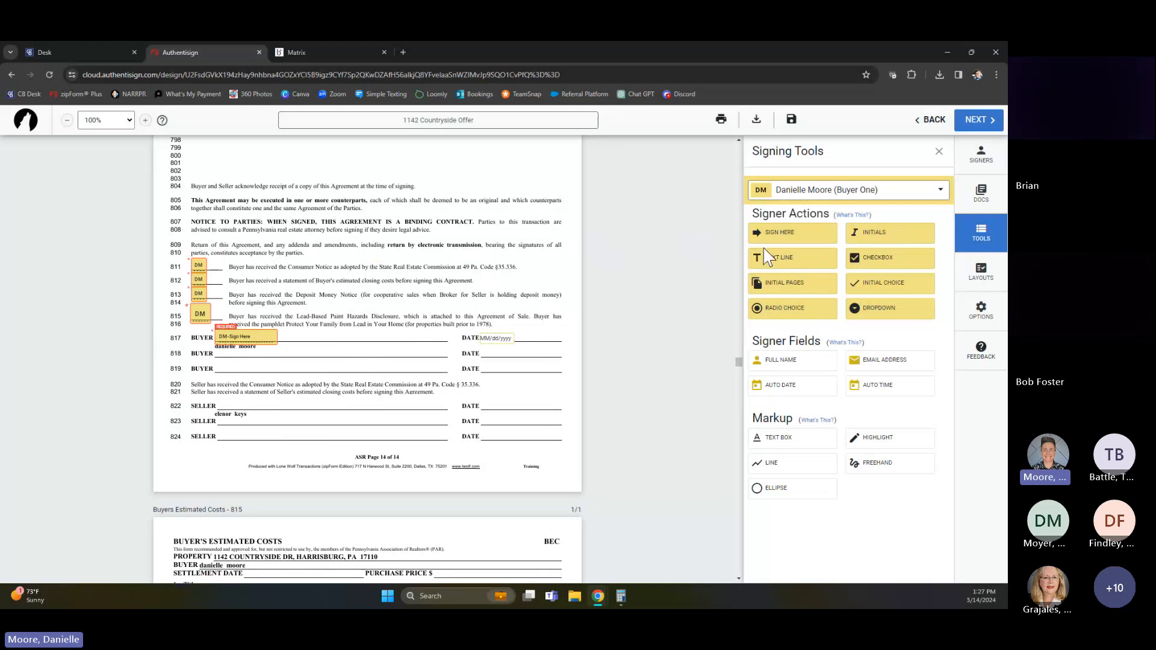
Add a text box under Additional Terms on the Standard Agreement reading "Seller will provide 1 year HSA home warranty"
{"action": "scroll", "coordinate": [355, 304], "scroll_direction": "down", "scroll_amount": 2}
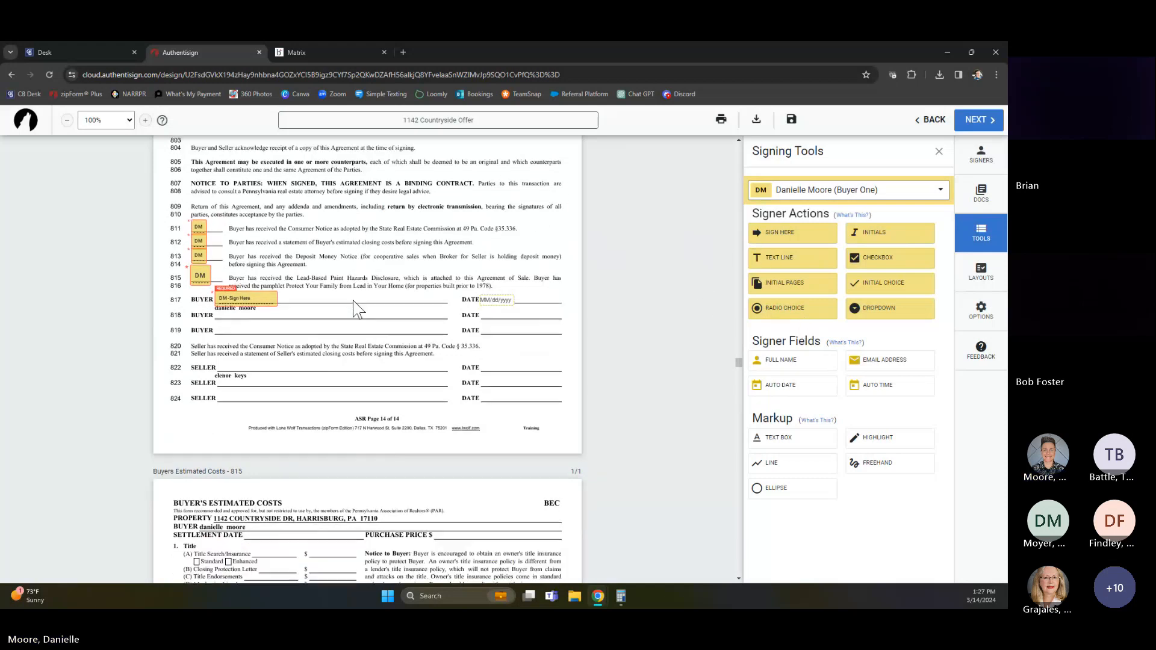
{"action": "scroll", "coordinate": [360, 312], "scroll_direction": "up", "scroll_amount": 5}
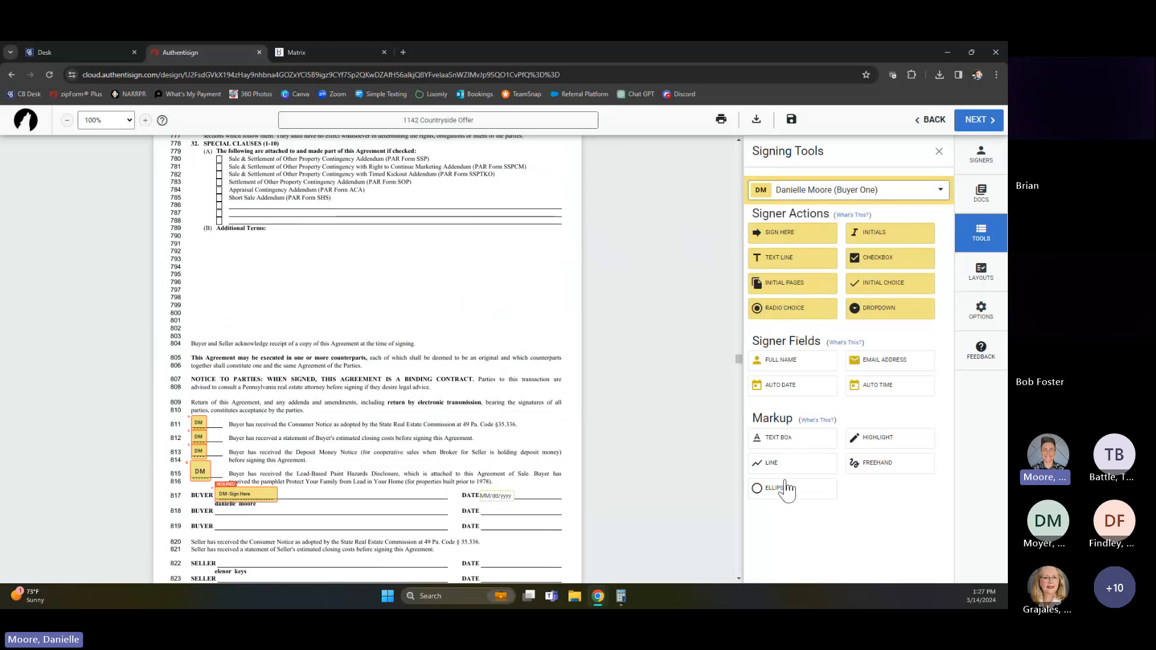
{"action": "left_click", "coordinate": [780, 439]}
{"action": "left_click", "coordinate": [227, 244]}
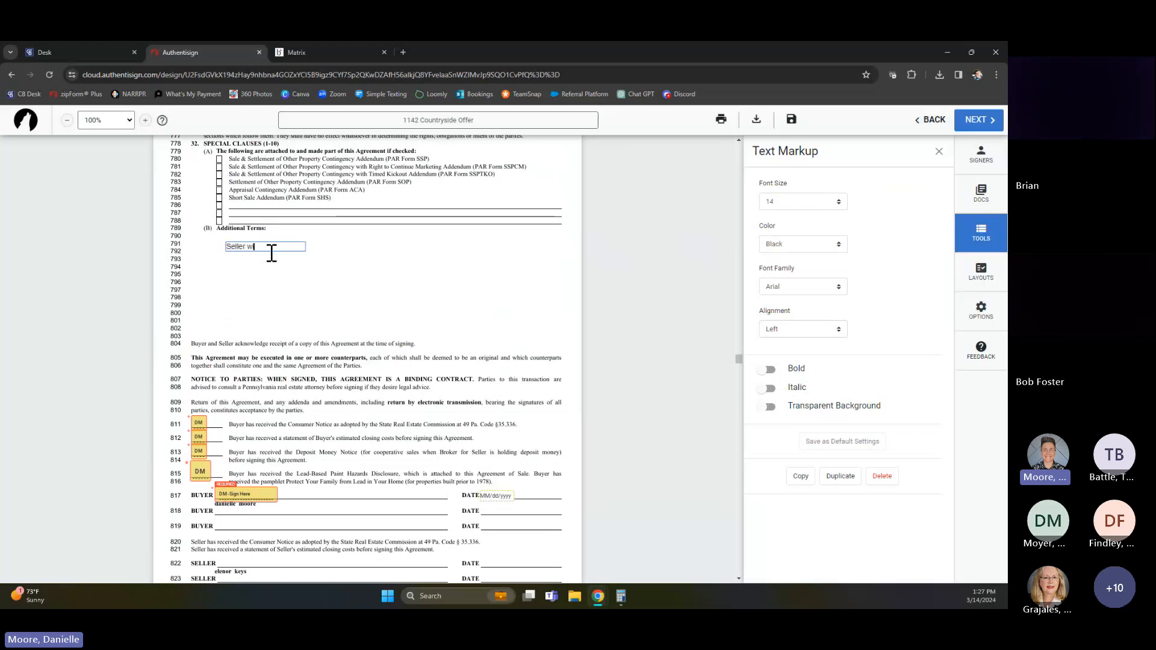
{"action": "type", "text": "ide 1 year HSA home warranty"}
{"action": "key", "text": "Escape"}
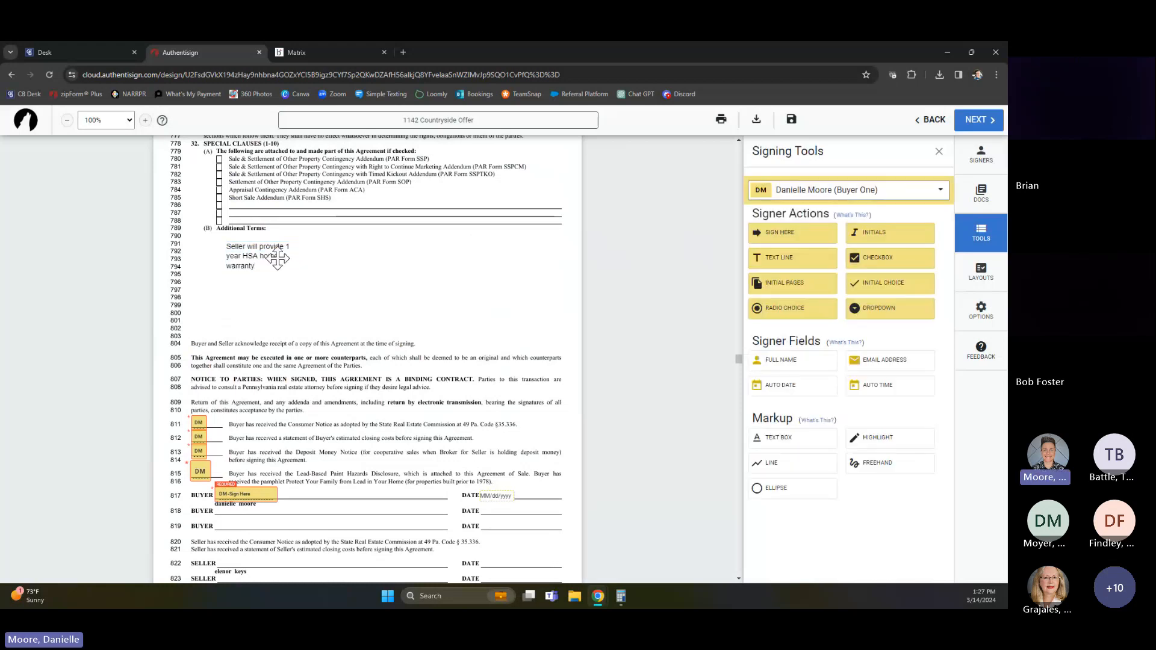
Widen the home warranty text box so the text fits on one line, and place a Buyer One initials block after it
{"action": "left_click", "coordinate": [301, 256]}
{"action": "left_click_drag", "start_coordinate": [304, 256], "coordinate": [459, 256]}
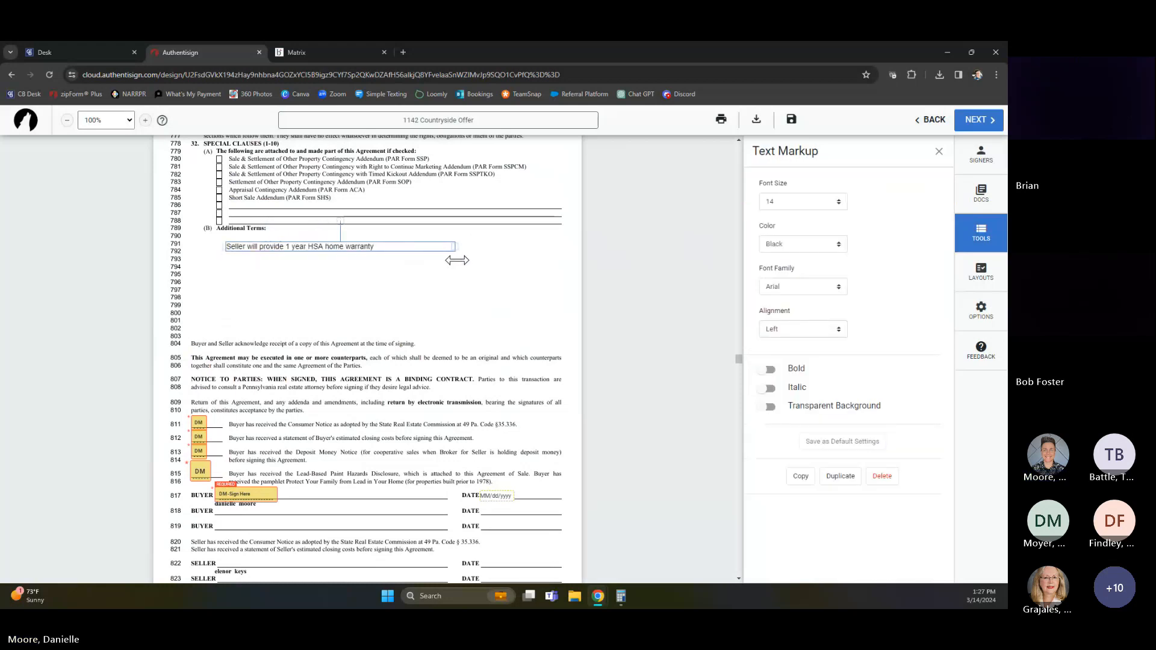
{"action": "left_click", "coordinate": [407, 300]}
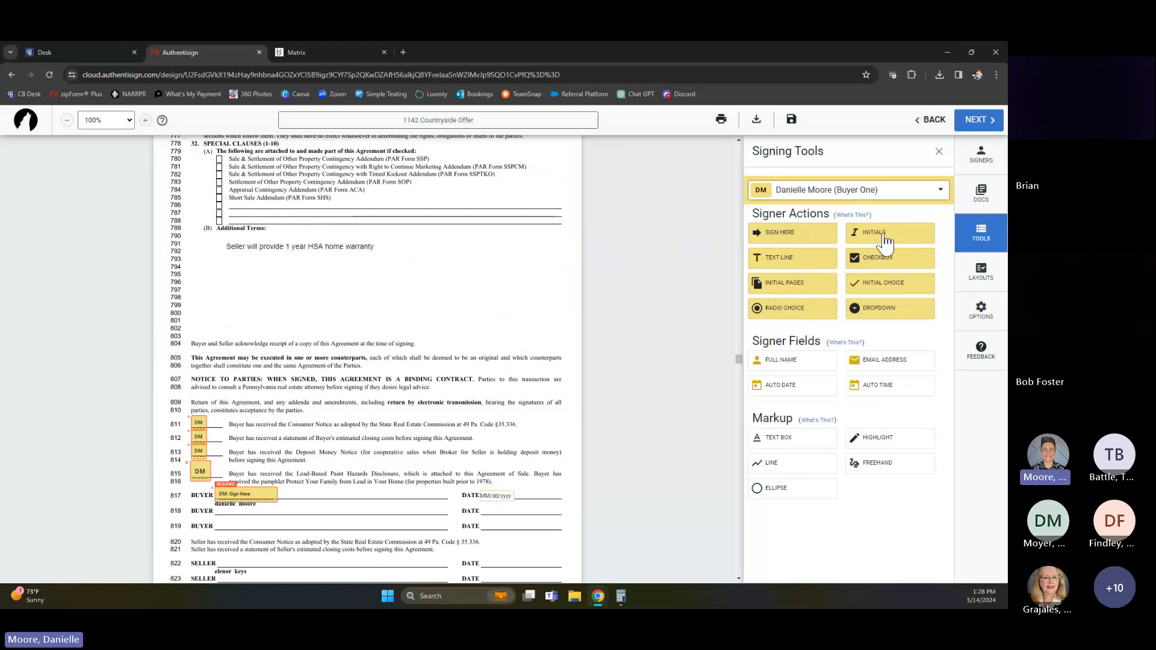
{"action": "left_click_drag", "start_coordinate": [885, 241], "coordinate": [388, 245]}
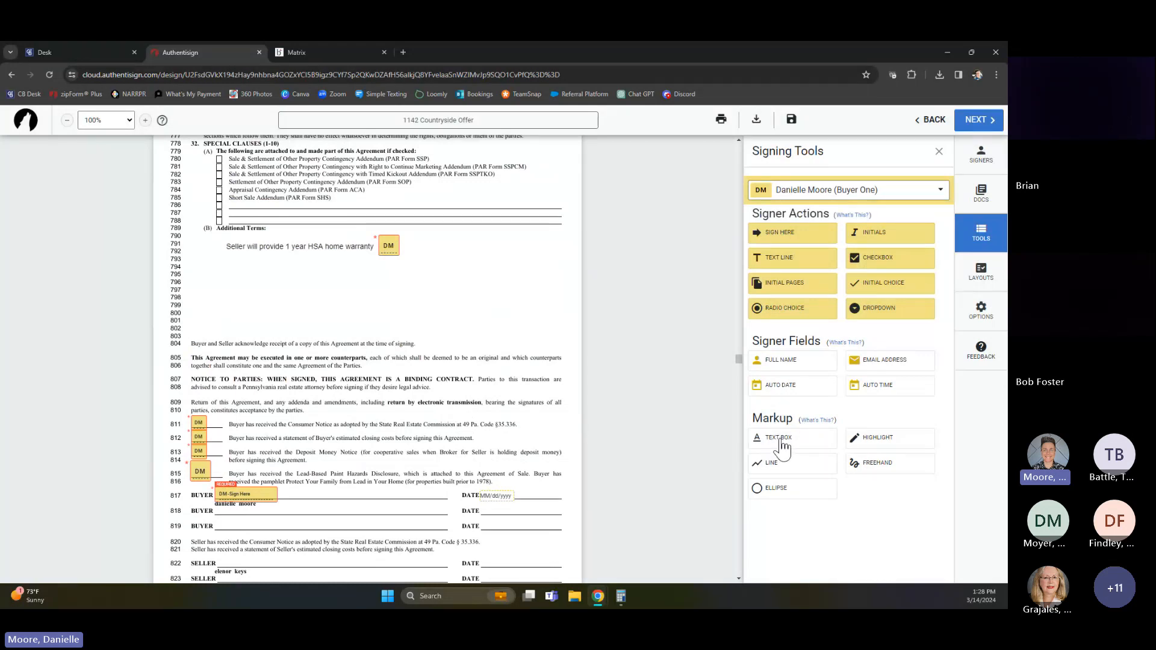
{"action": "scroll", "coordinate": [473, 445], "scroll_direction": "down", "scroll_amount": 6}
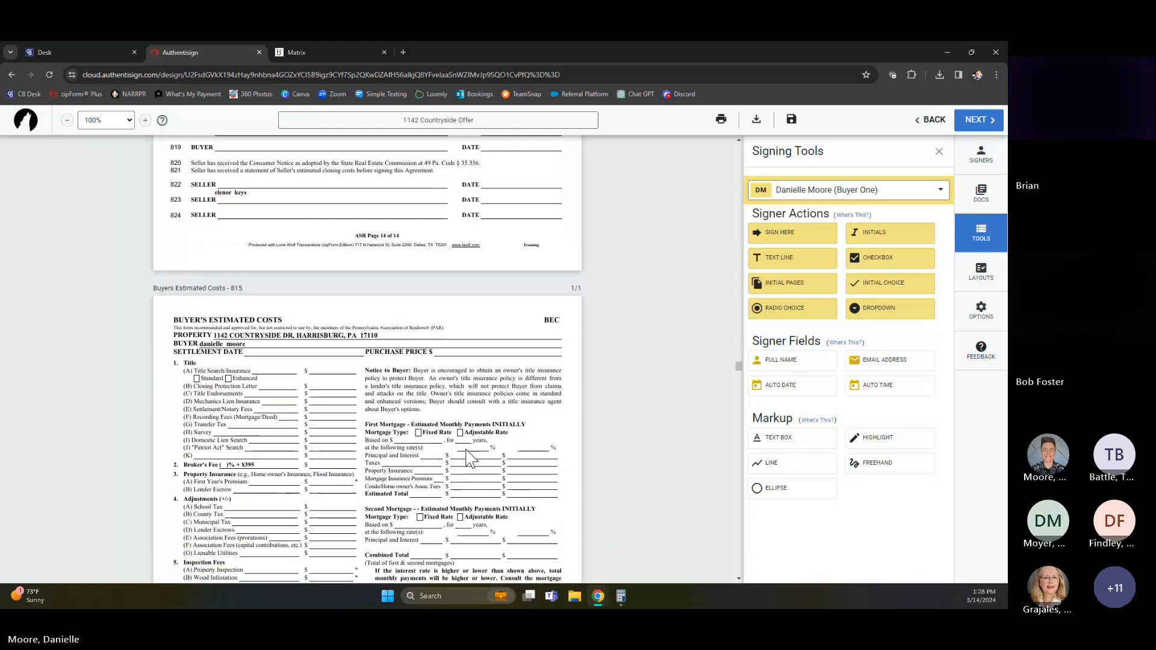
Add an auto date field on the Date line at the start of the Affiliated Business Arrangement Disclosure Statement
{"action": "scroll", "coordinate": [473, 457], "scroll_direction": "down", "scroll_amount": 6}
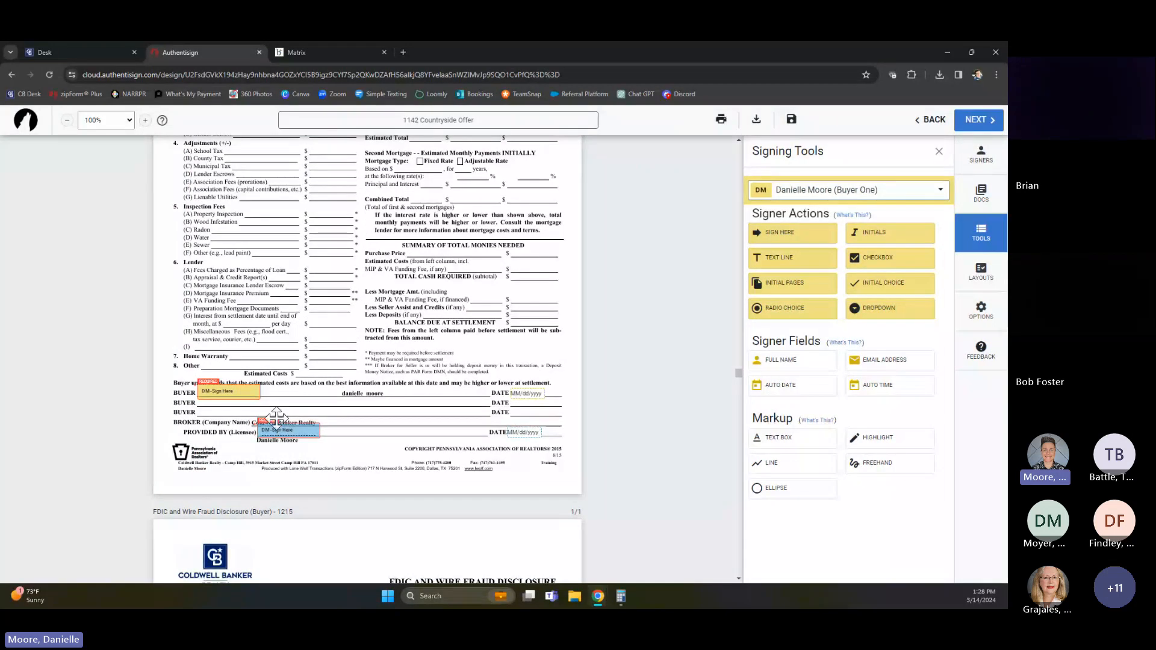
{"action": "scroll", "coordinate": [312, 463], "scroll_direction": "down", "scroll_amount": 8}
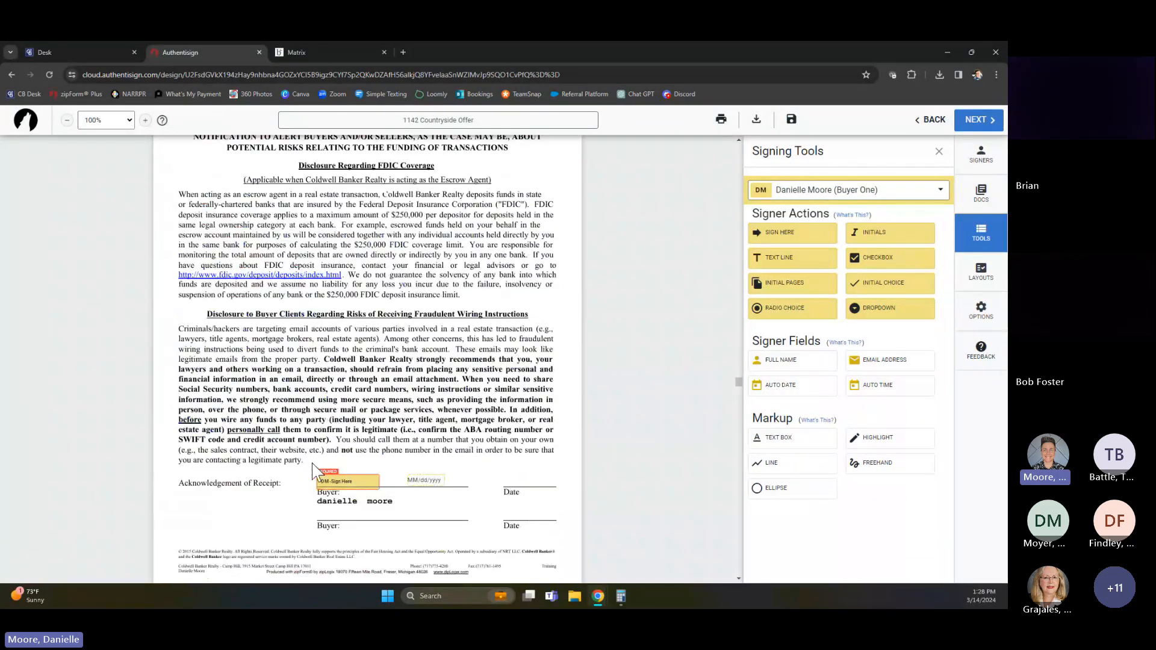
{"action": "scroll", "coordinate": [311, 464], "scroll_direction": "down", "scroll_amount": 7}
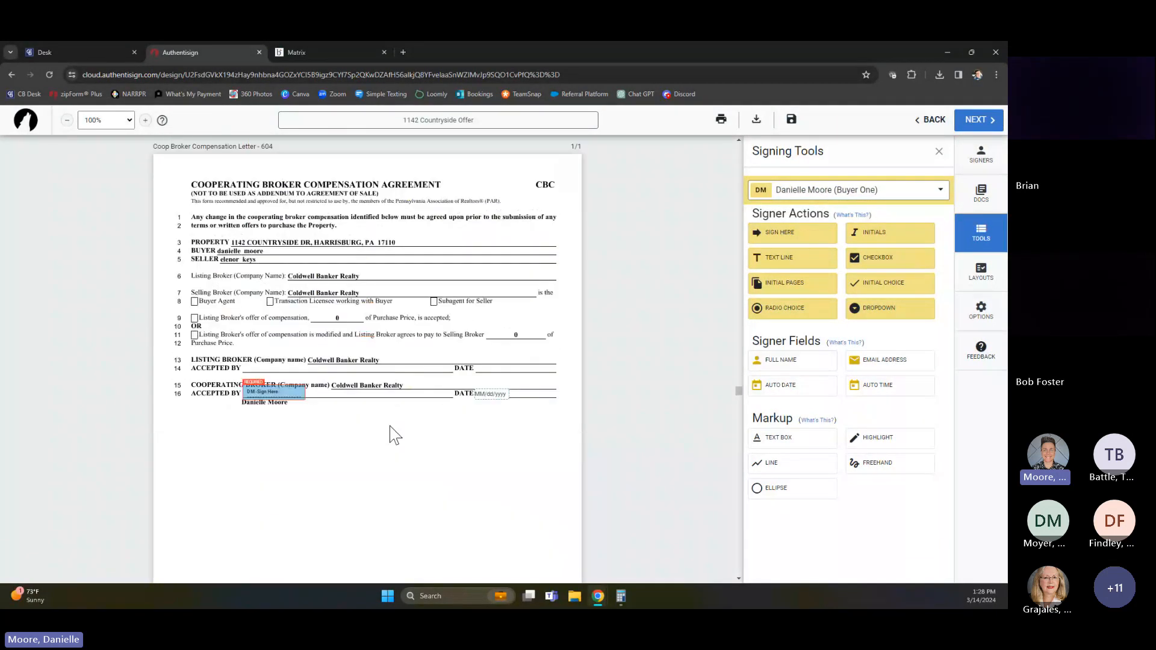
{"action": "scroll", "coordinate": [301, 277], "scroll_direction": "down", "scroll_amount": 6}
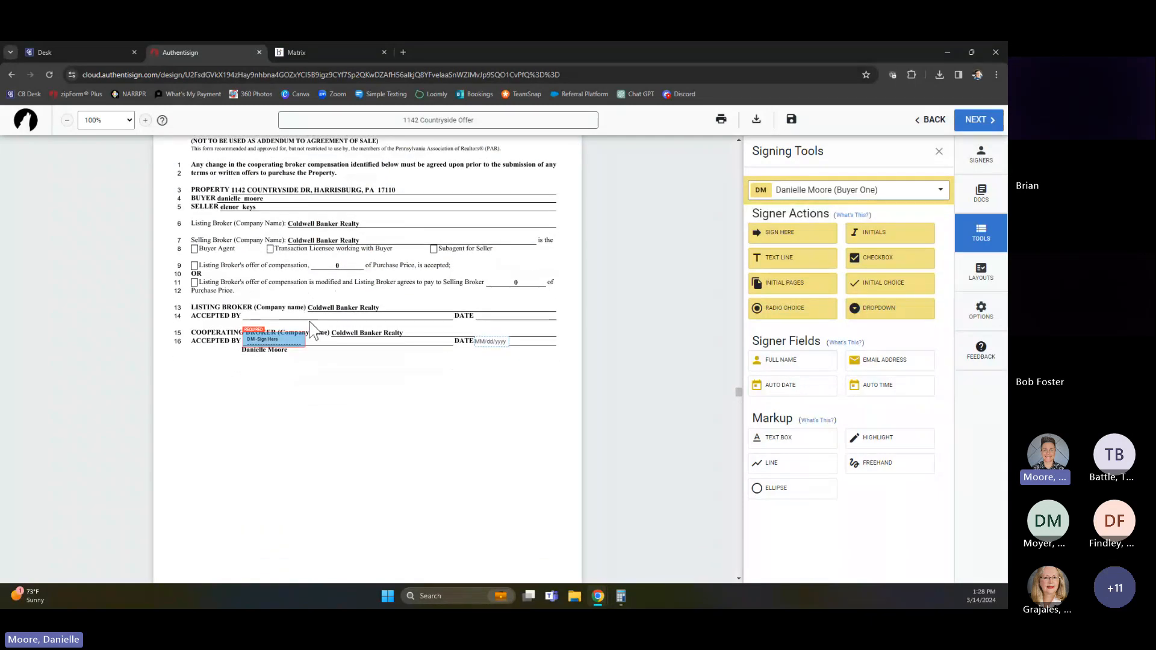
{"action": "scroll", "coordinate": [313, 331], "scroll_direction": "down", "scroll_amount": 5}
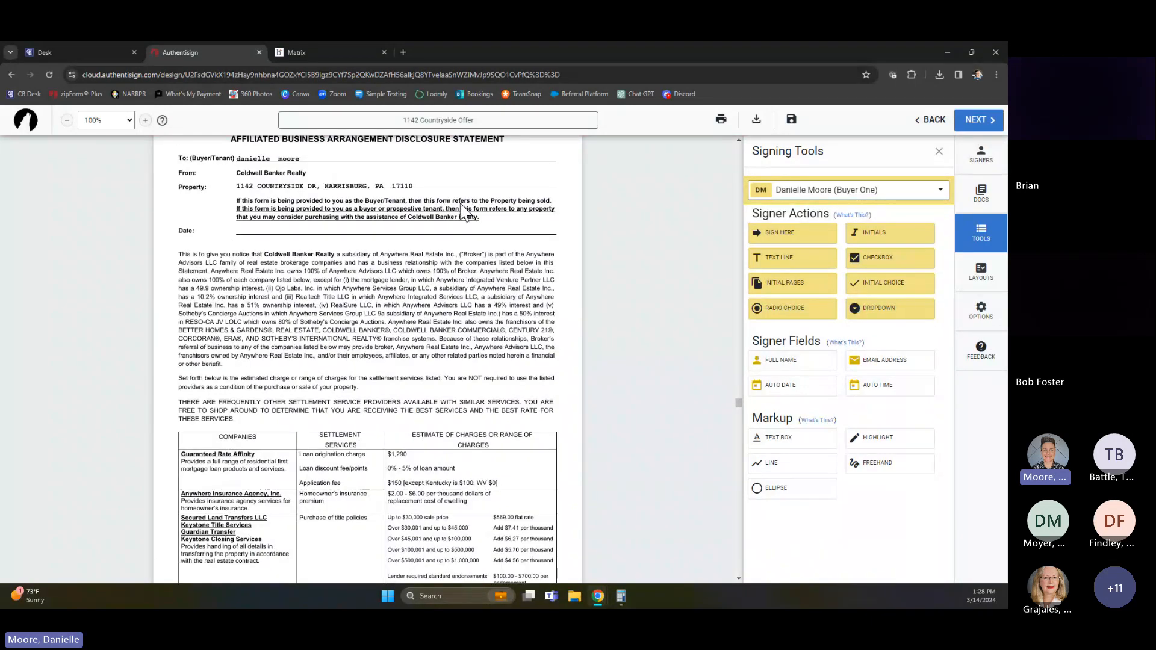
{"action": "scroll", "coordinate": [443, 325], "scroll_direction": "up", "scroll_amount": 2}
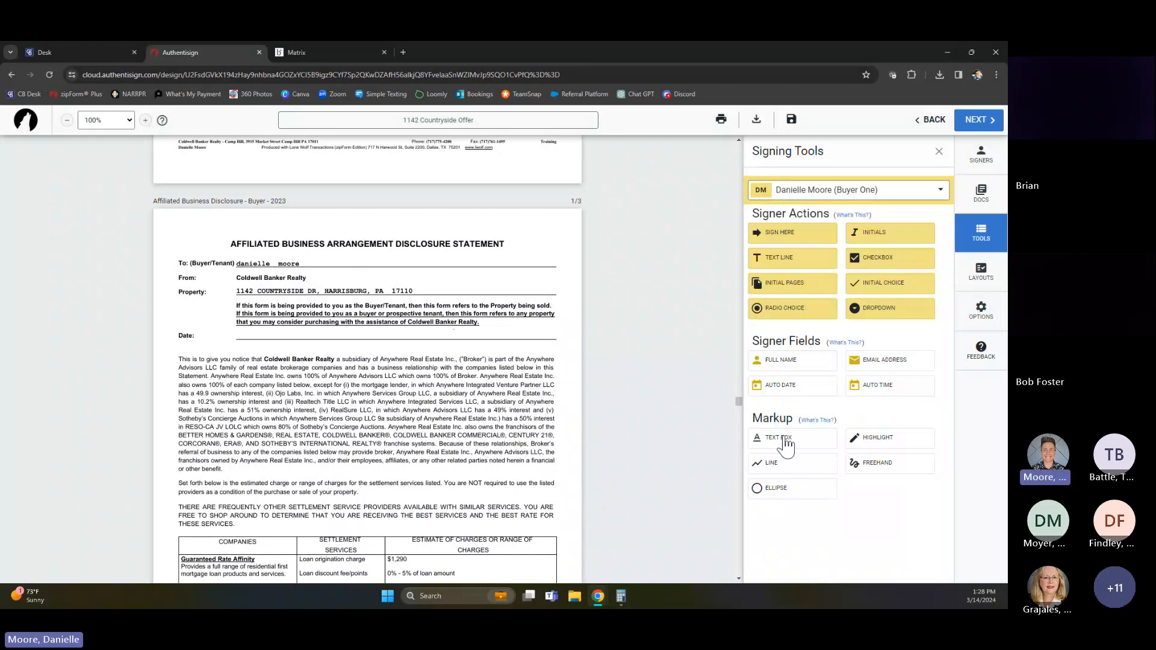
{"action": "left_click_drag", "start_coordinate": [789, 389], "coordinate": [244, 337]}
Move the buyer's signature date onto the Date line in the Acknowledgment on the Affiliated Business Disclosure's last page
{"action": "scroll", "coordinate": [406, 391], "scroll_direction": "down", "scroll_amount": 3}
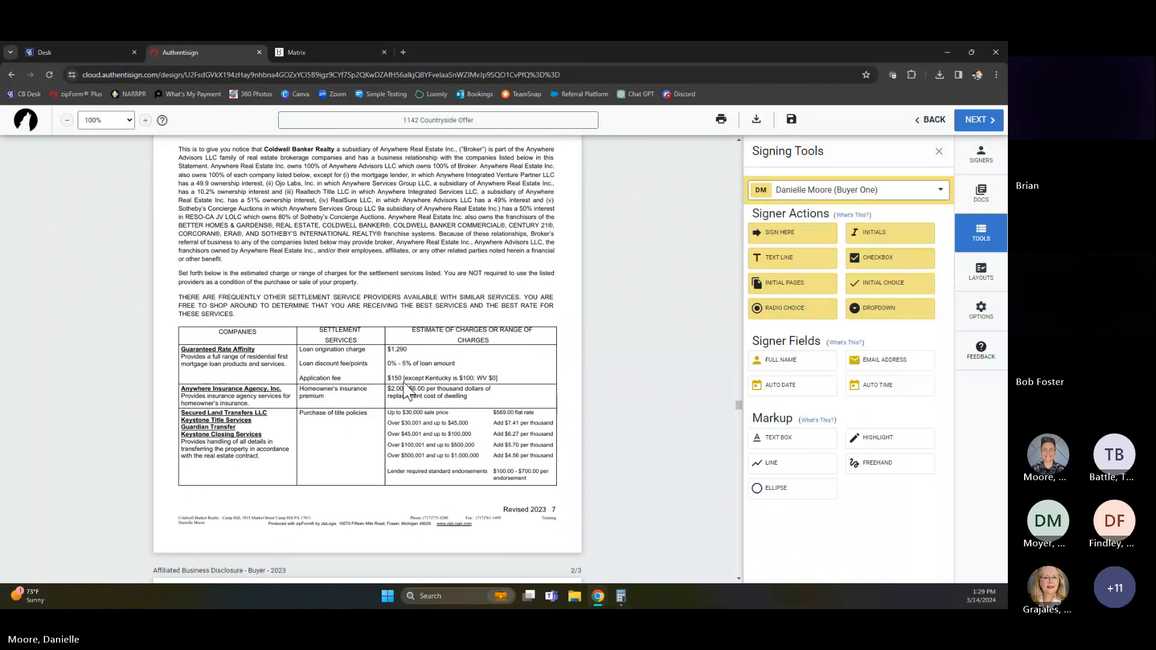
{"action": "scroll", "coordinate": [406, 391], "scroll_direction": "down", "scroll_amount": 18}
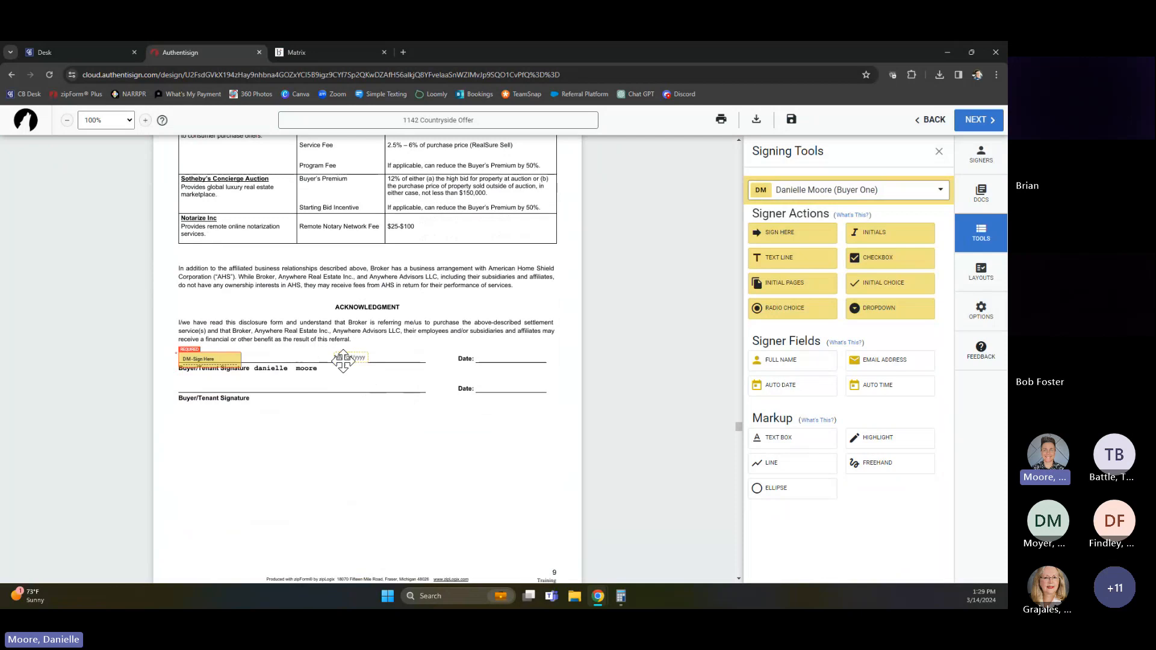
{"action": "left_click_drag", "start_coordinate": [349, 358], "coordinate": [490, 355]}
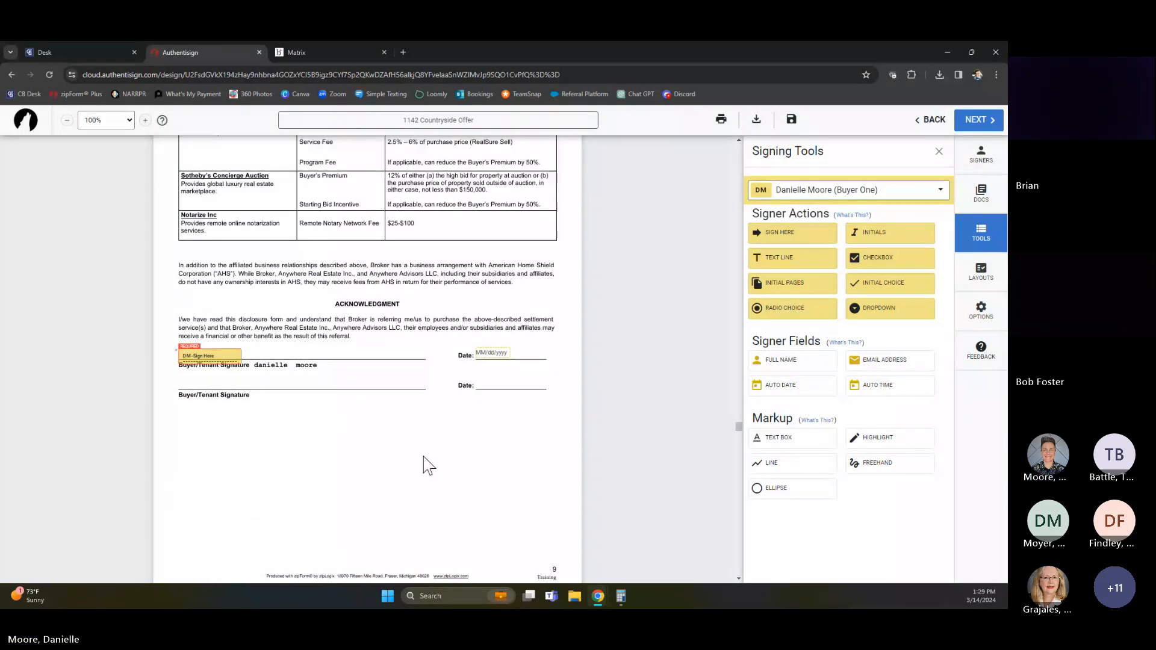
Place a Buyer One initials block beside Buyer's Initials on page 1 of the Seller's Property Disclosure Statement
{"action": "scroll", "coordinate": [427, 465], "scroll_direction": "down", "scroll_amount": 6}
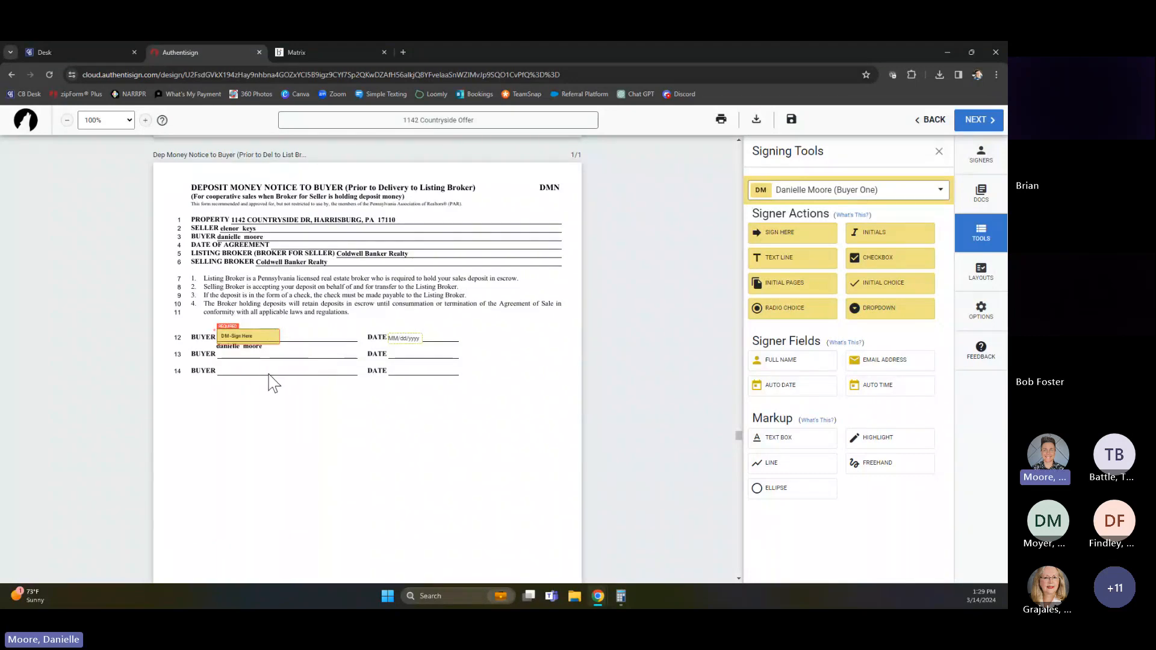
{"action": "scroll", "coordinate": [284, 379], "scroll_direction": "down", "scroll_amount": 6}
{"action": "scroll", "coordinate": [287, 380], "scroll_direction": "down", "scroll_amount": 5}
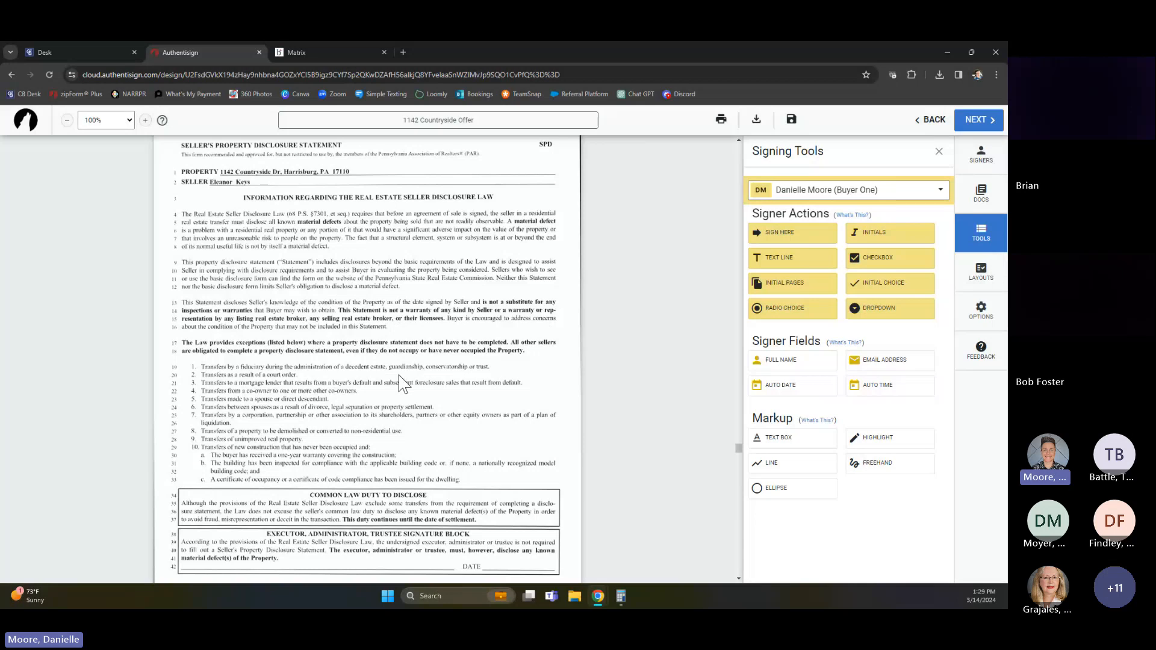
{"action": "scroll", "coordinate": [421, 398], "scroll_direction": "down", "scroll_amount": 2}
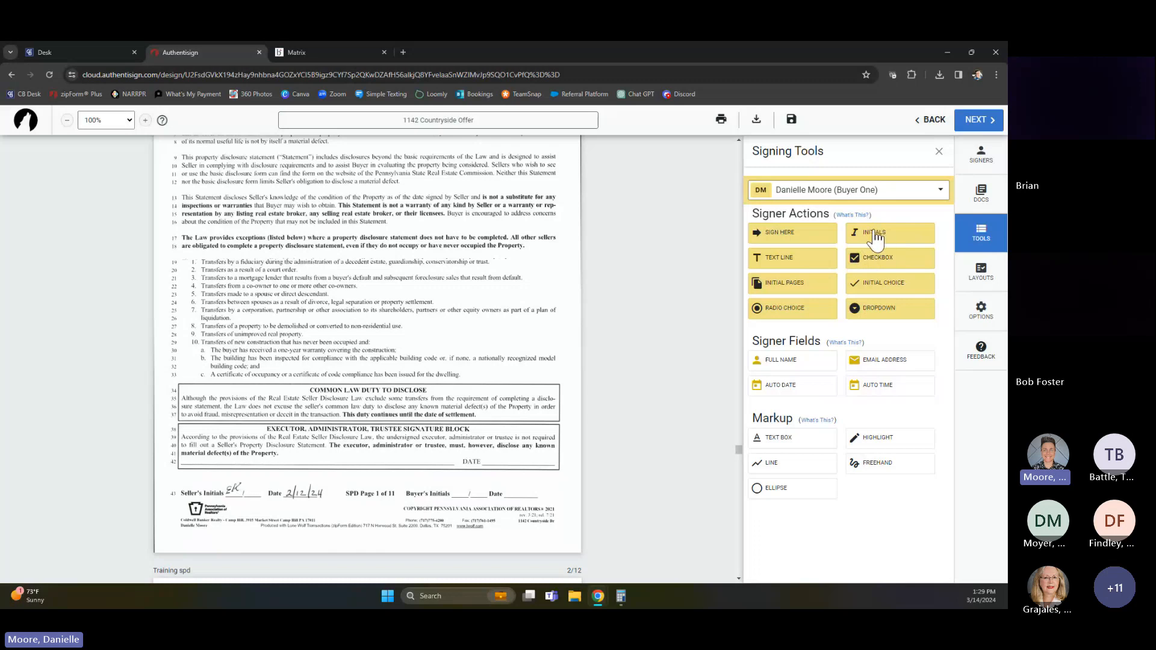
{"action": "left_click_drag", "start_coordinate": [874, 239], "coordinate": [455, 489]}
{"action": "left_click", "coordinate": [458, 492]}
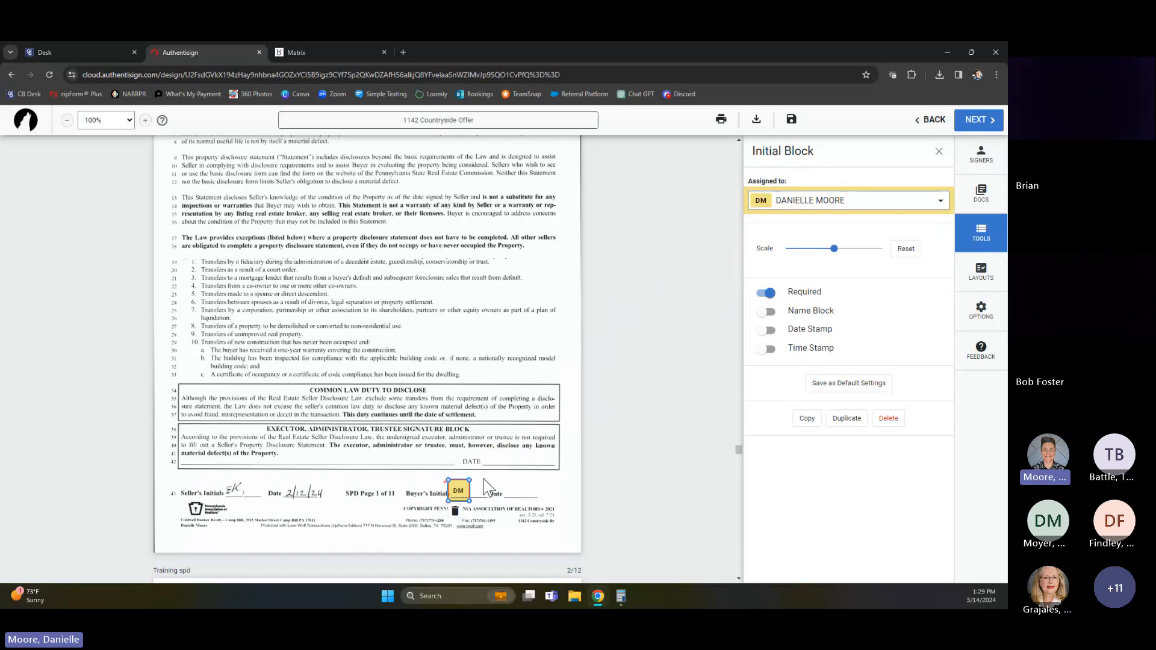
{"action": "left_click", "coordinate": [474, 451]}
Place Buyer One initials blocks beside Buyer's Initials on pages 2 through 5 of the Seller's Property Disclosure Statement
{"action": "scroll", "coordinate": [473, 457], "scroll_direction": "down", "scroll_amount": 7}
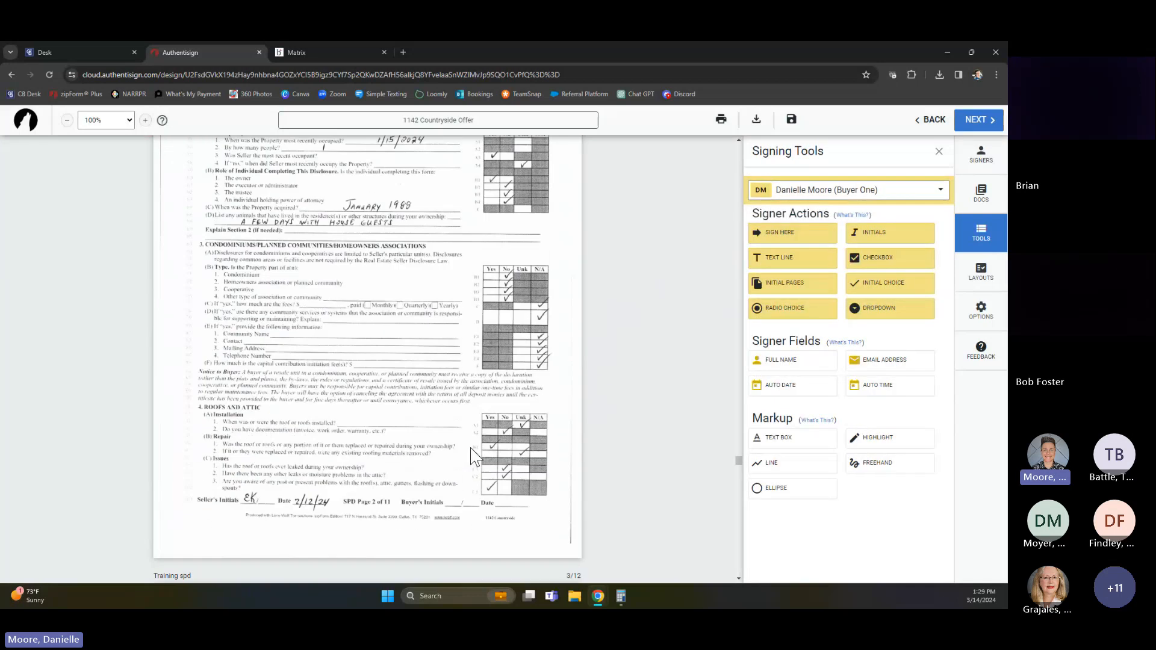
{"action": "scroll", "coordinate": [474, 454], "scroll_direction": "down", "scroll_amount": 2}
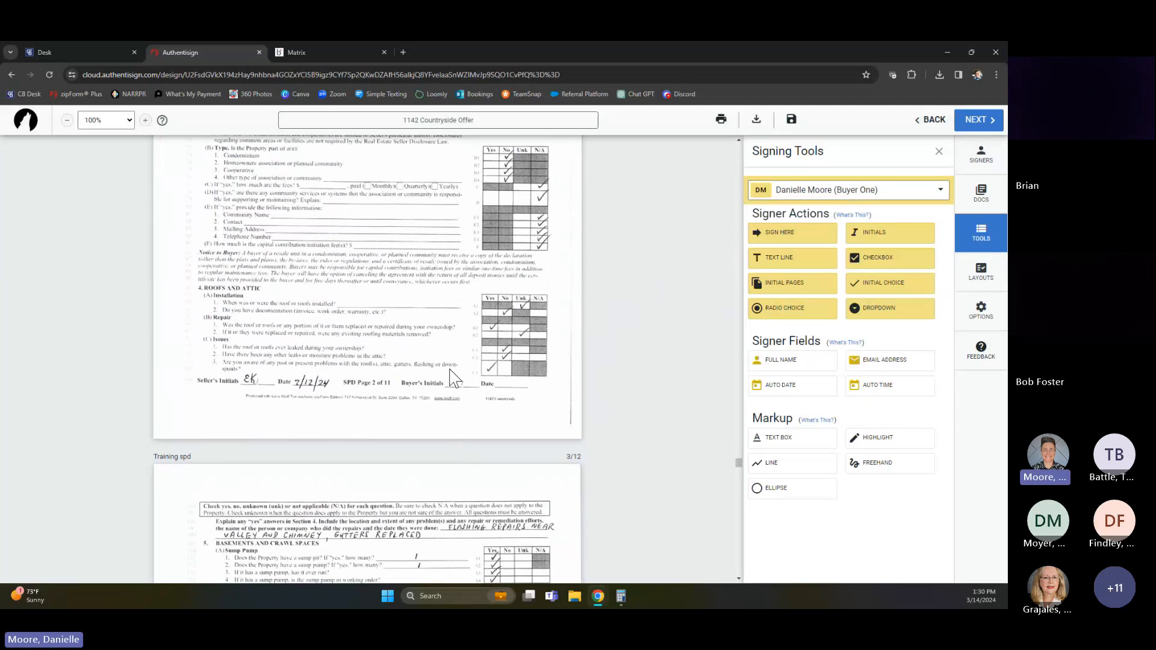
{"action": "left_click", "coordinate": [450, 372]}
{"action": "scroll", "coordinate": [457, 426], "scroll_direction": "down", "scroll_amount": 7}
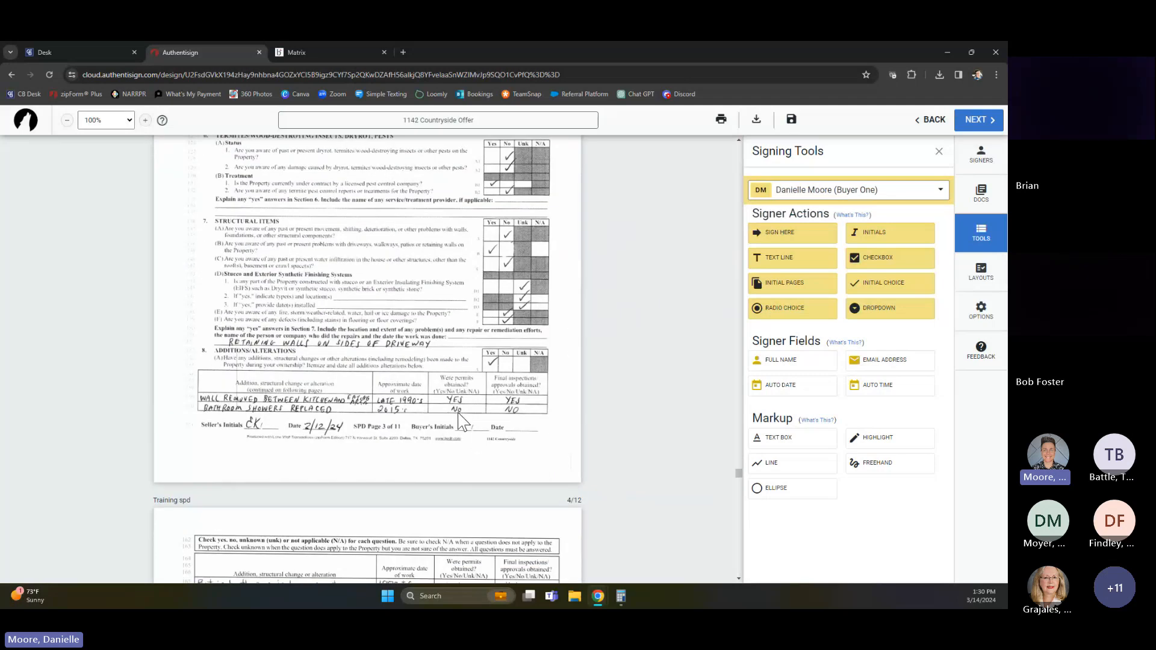
{"action": "left_click", "coordinate": [467, 425]}
{"action": "scroll", "coordinate": [470, 436], "scroll_direction": "down", "scroll_amount": 7}
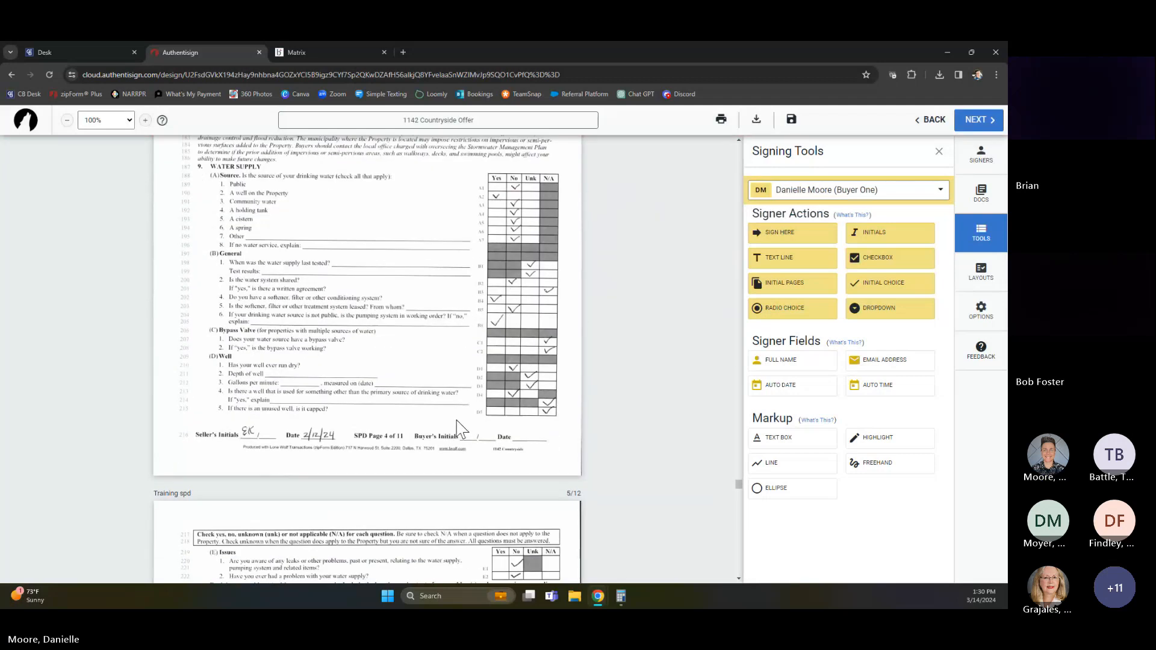
{"action": "left_click", "coordinate": [463, 428]}
{"action": "scroll", "coordinate": [455, 445], "scroll_direction": "down", "scroll_amount": 7}
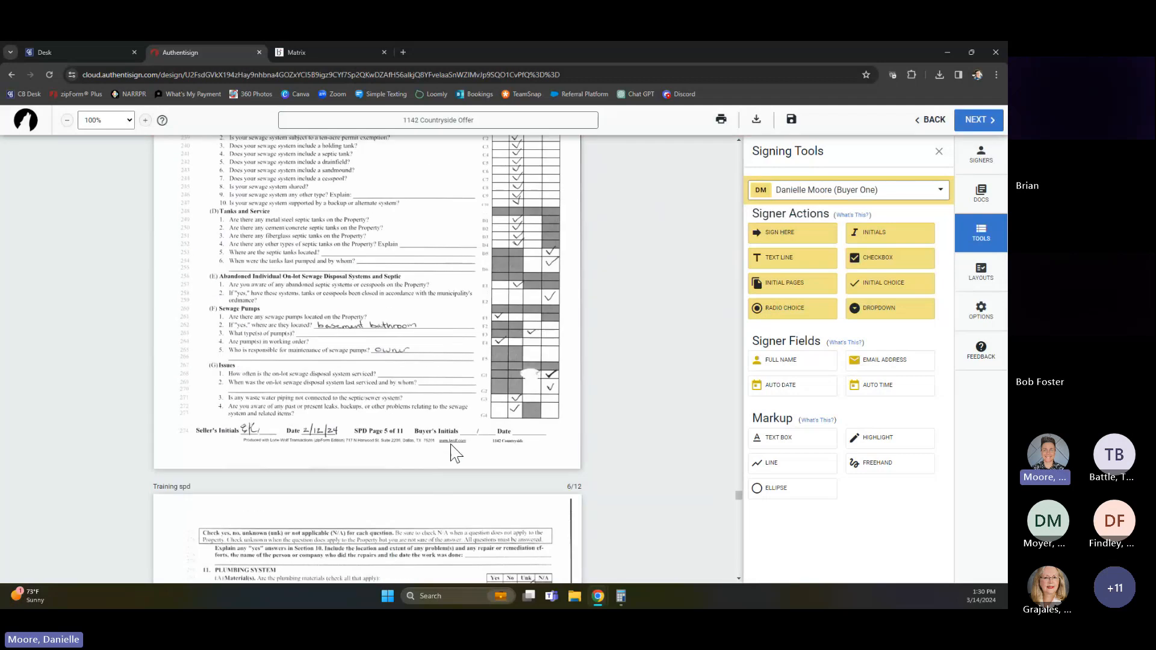
{"action": "left_click", "coordinate": [463, 426]}
Place Buyer One initials blocks beside Buyer's Initials on pages 6 and 7 of the Seller's Property Disclosure Statement
{"action": "scroll", "coordinate": [480, 461], "scroll_direction": "down", "scroll_amount": 7}
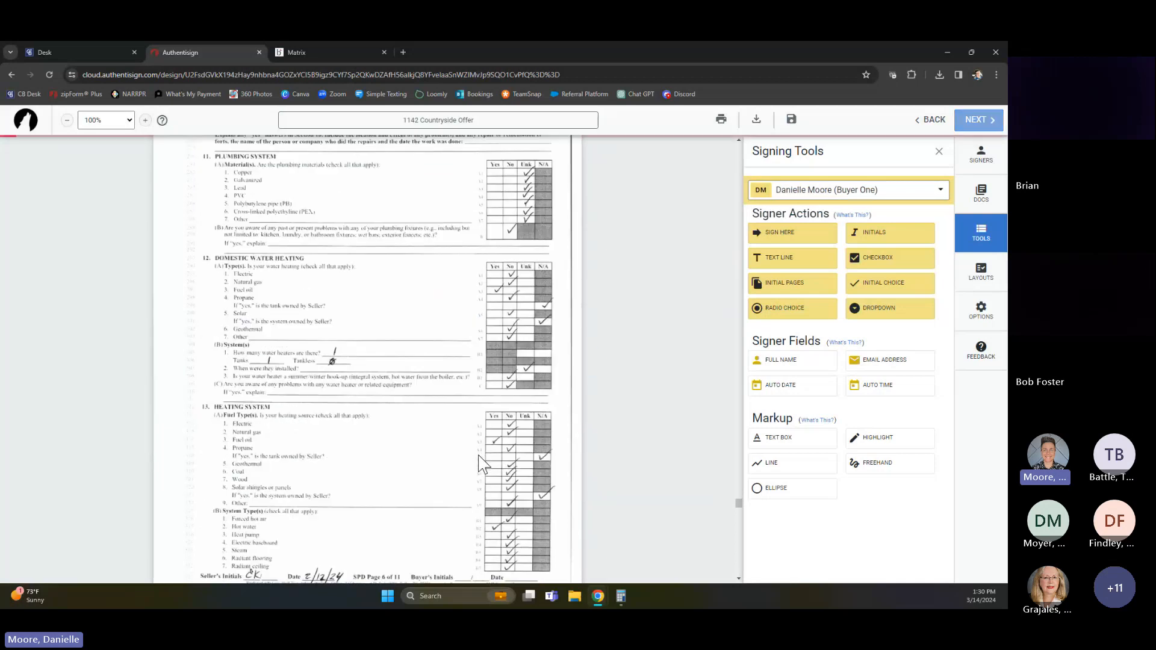
{"action": "scroll", "coordinate": [482, 467], "scroll_direction": "down", "scroll_amount": 3}
{"action": "left_click", "coordinate": [456, 353]}
{"action": "scroll", "coordinate": [480, 377], "scroll_direction": "down", "scroll_amount": 5}
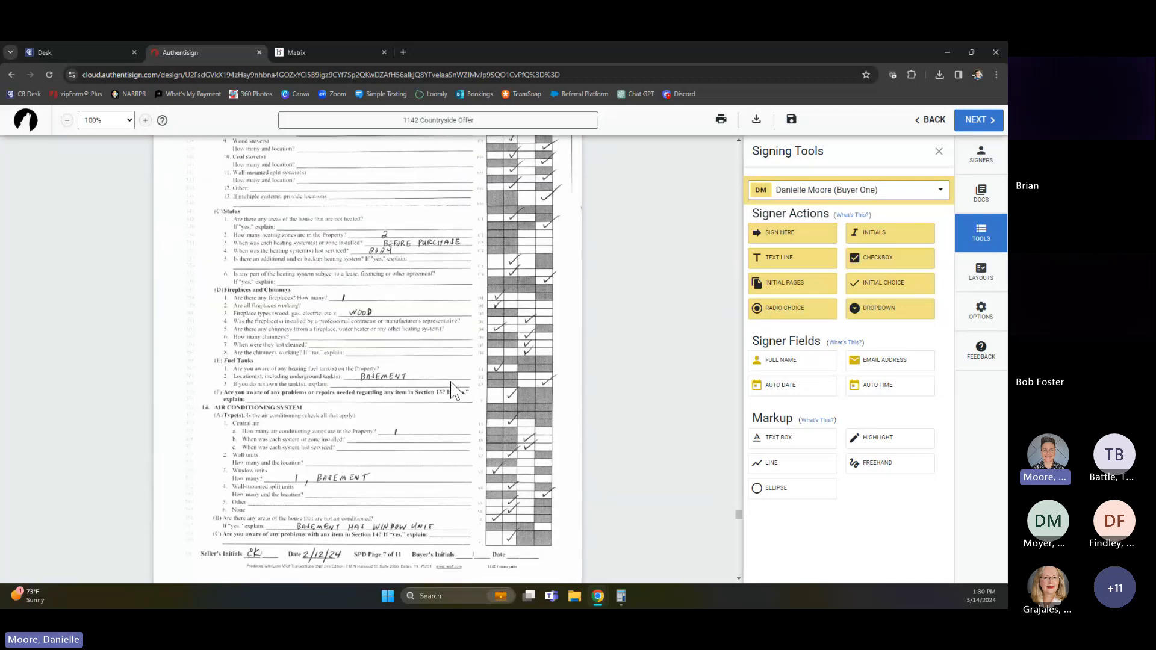
{"action": "scroll", "coordinate": [453, 361], "scroll_direction": "down", "scroll_amount": 4}
{"action": "left_click", "coordinate": [463, 290]}
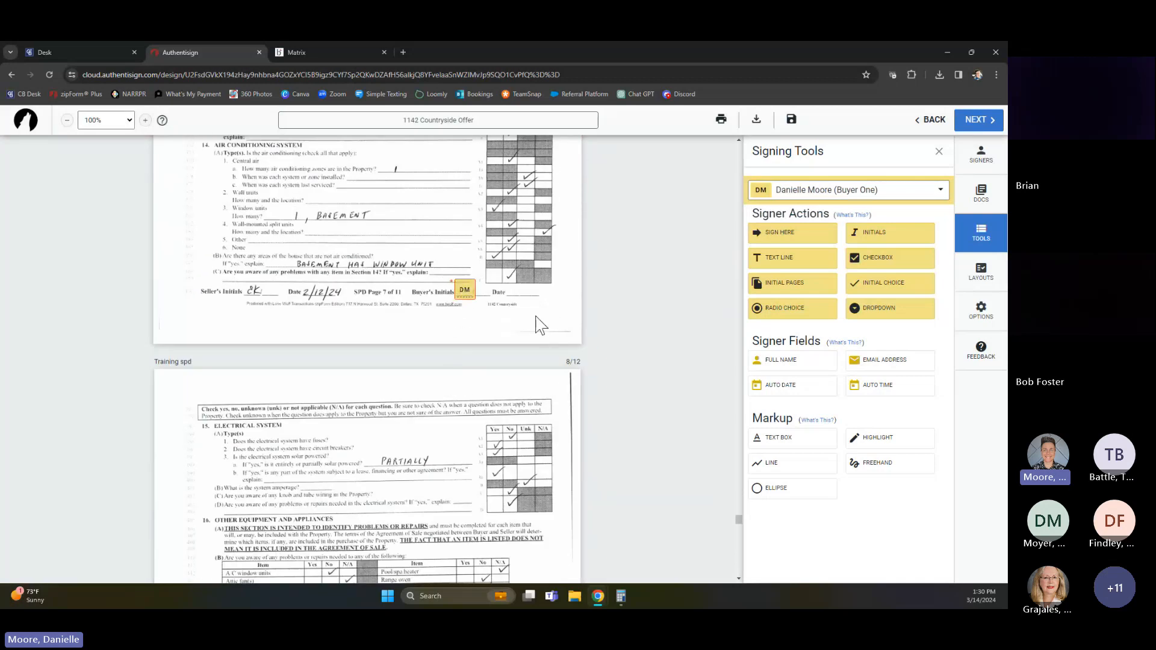
Place Buyer One initials blocks beside Buyer's Initials on pages 8 through 10 of the Seller's Property Disclosure Statement
{"action": "scroll", "coordinate": [513, 347], "scroll_direction": "down", "scroll_amount": 8}
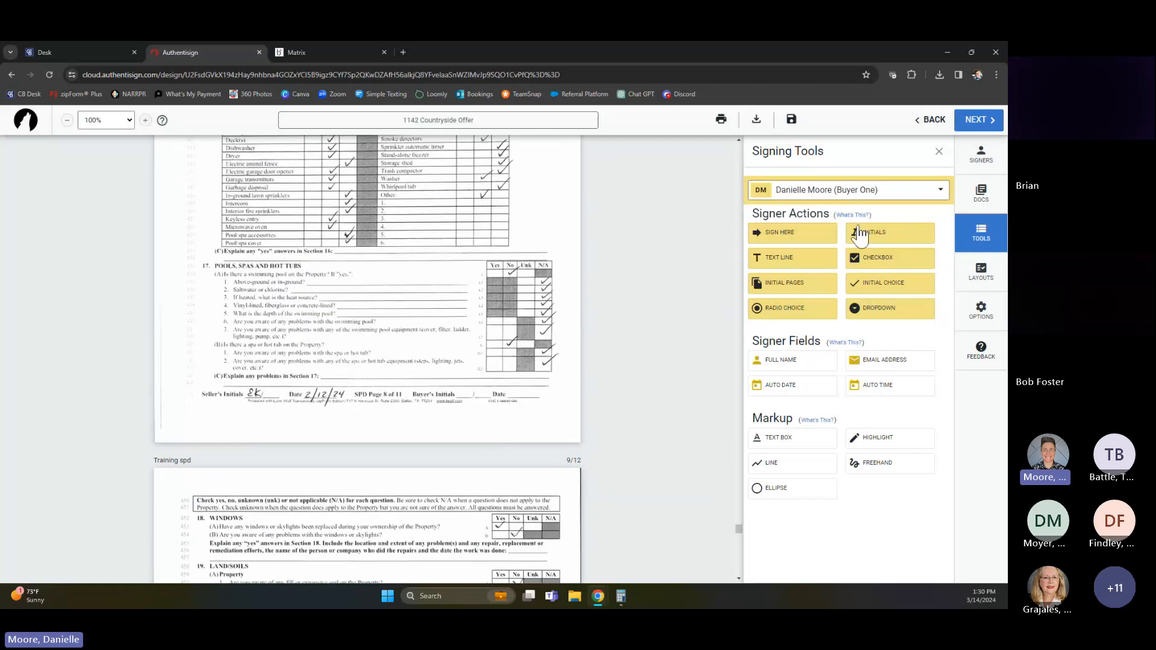
{"action": "left_click", "coordinate": [867, 233]}
{"action": "left_click", "coordinate": [462, 391]}
{"action": "scroll", "coordinate": [522, 387], "scroll_direction": "down", "scroll_amount": 8}
{"action": "left_click", "coordinate": [867, 234]}
{"action": "left_click", "coordinate": [467, 405]}
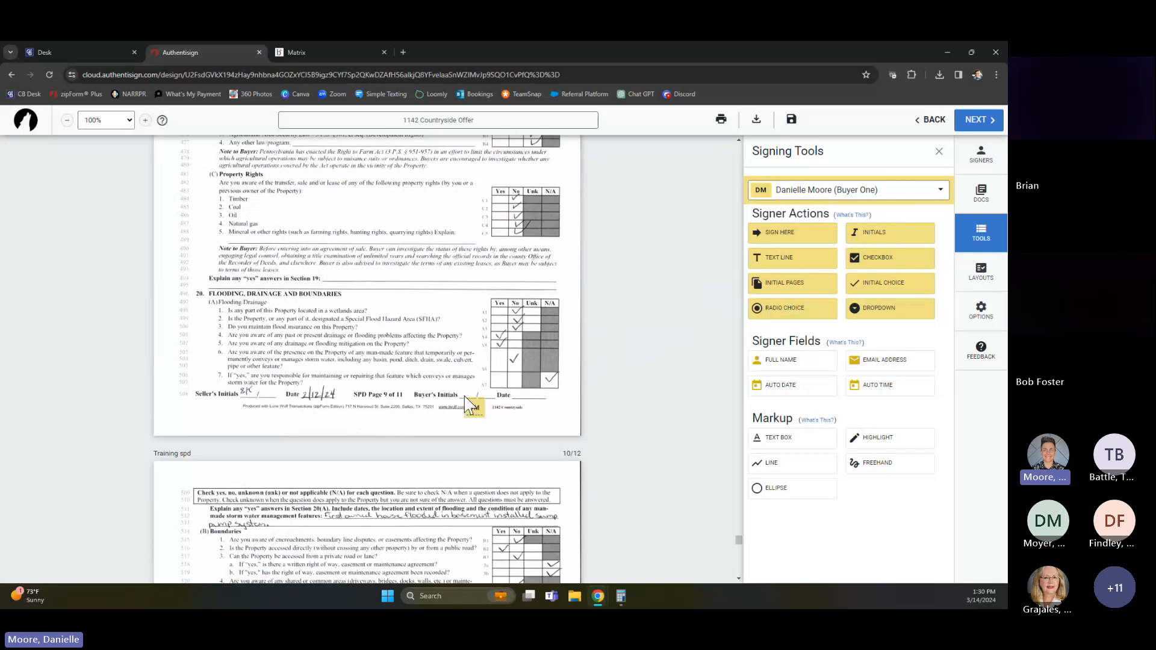
{"action": "left_click_drag", "start_coordinate": [467, 405], "coordinate": [462, 385]}
{"action": "scroll", "coordinate": [421, 387], "scroll_direction": "down", "scroll_amount": 8}
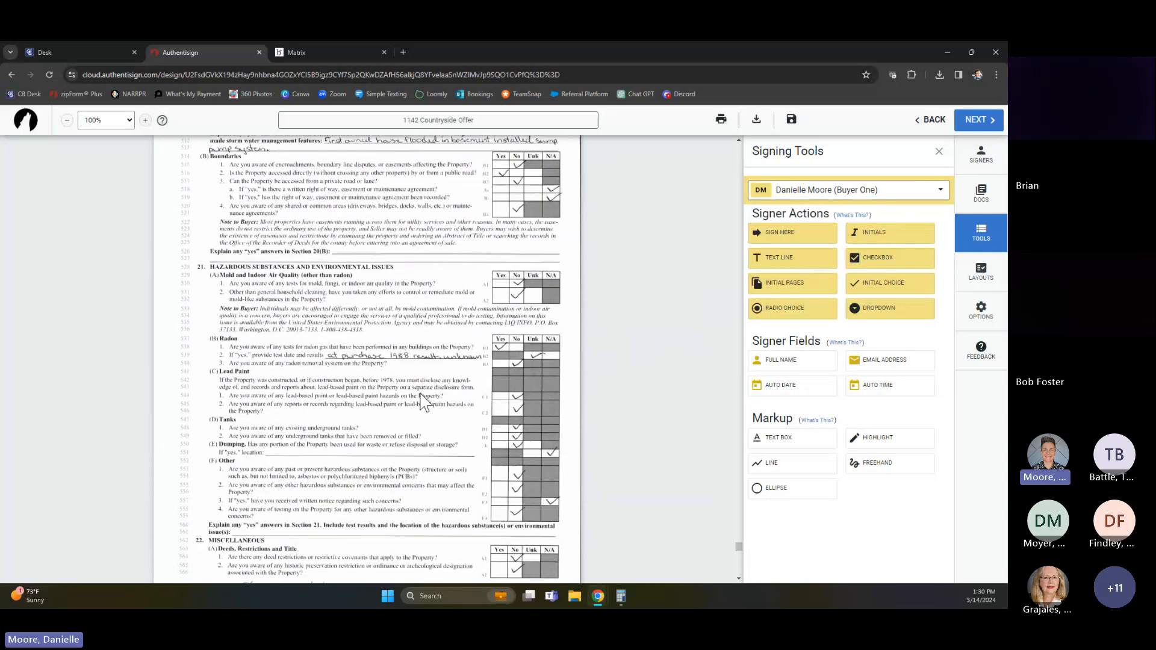
{"action": "left_click", "coordinate": [885, 241]}
{"action": "left_click", "coordinate": [467, 331]}
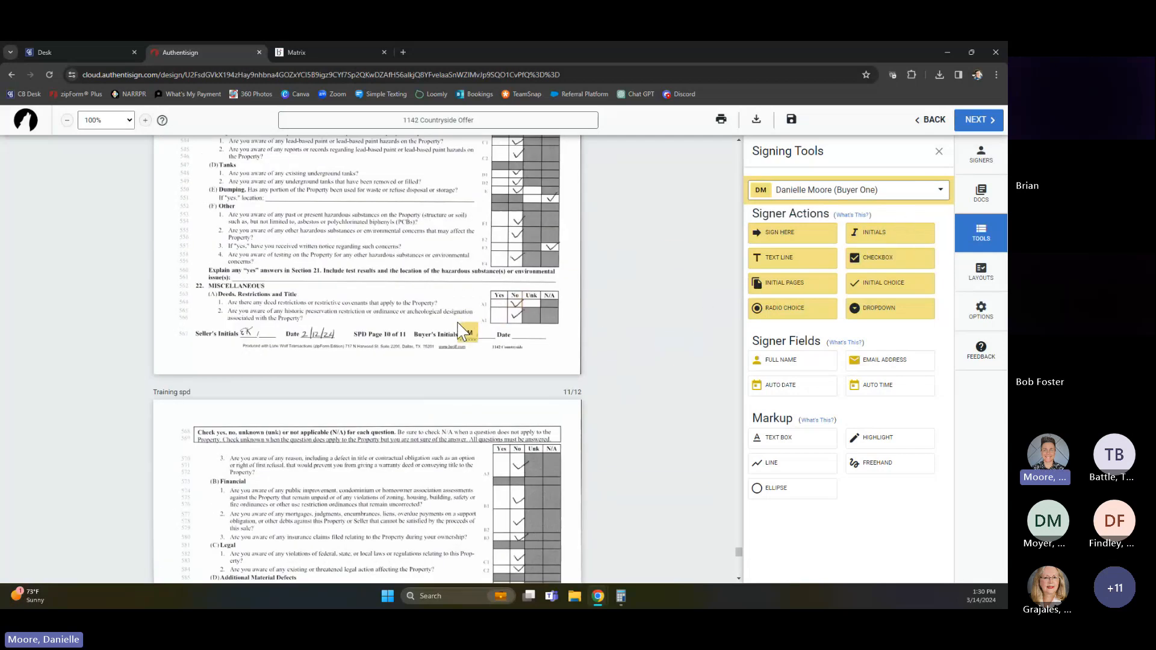
Place a Buyer One signature block on the first buyer line of the disclosure's Receipt and Acknowledgement, and move its date onto the Date line
{"action": "scroll", "coordinate": [482, 386], "scroll_direction": "down", "scroll_amount": 8}
{"action": "scroll", "coordinate": [481, 387], "scroll_direction": "down", "scroll_amount": 3}
{"action": "scroll", "coordinate": [482, 387], "scroll_direction": "up", "scroll_amount": 2}
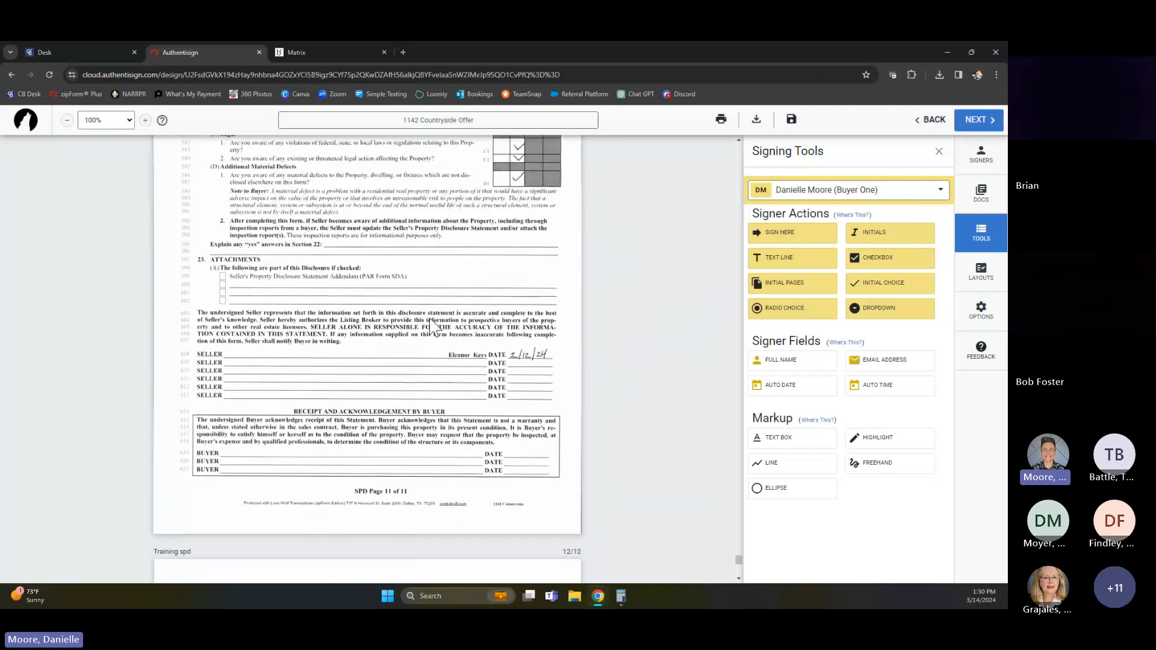
{"action": "left_click", "coordinate": [800, 241]}
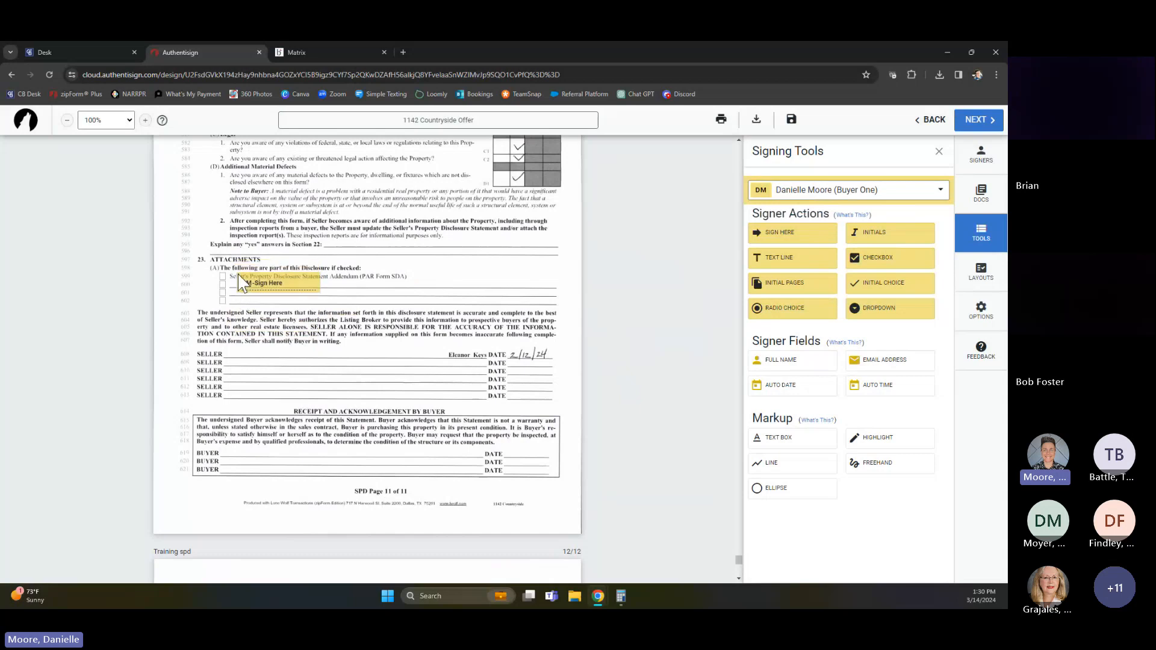
{"action": "left_click", "coordinate": [249, 368]}
{"action": "left_click_drag", "start_coordinate": [249, 368], "coordinate": [227, 456]}
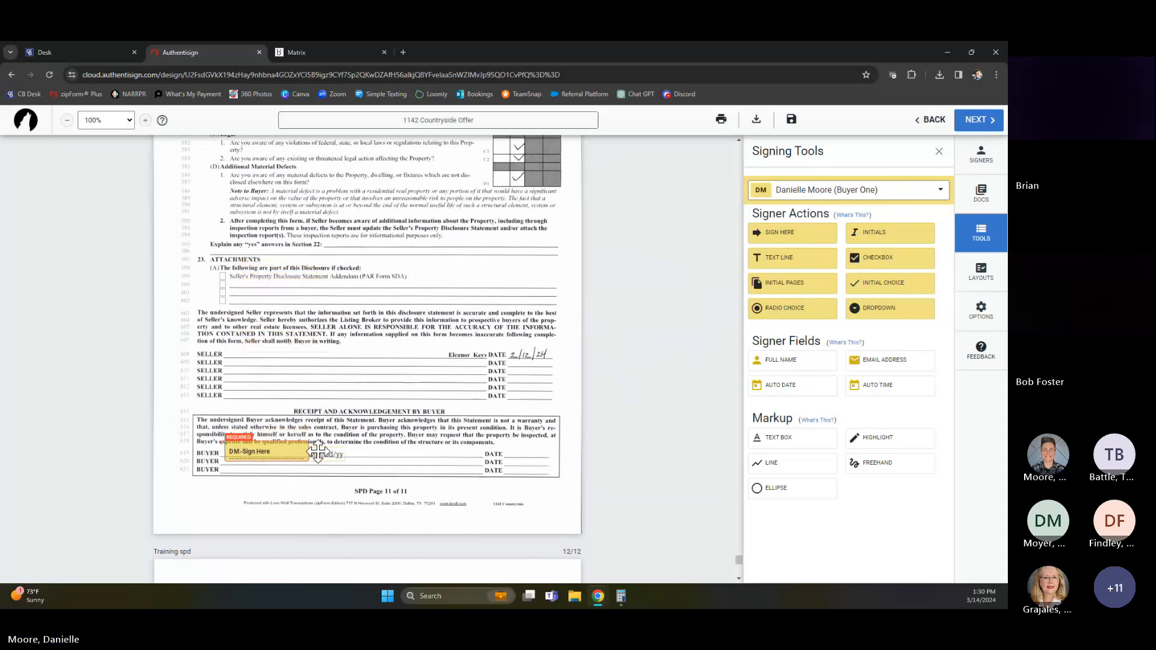
{"action": "left_click_drag", "start_coordinate": [325, 455], "coordinate": [525, 447]}
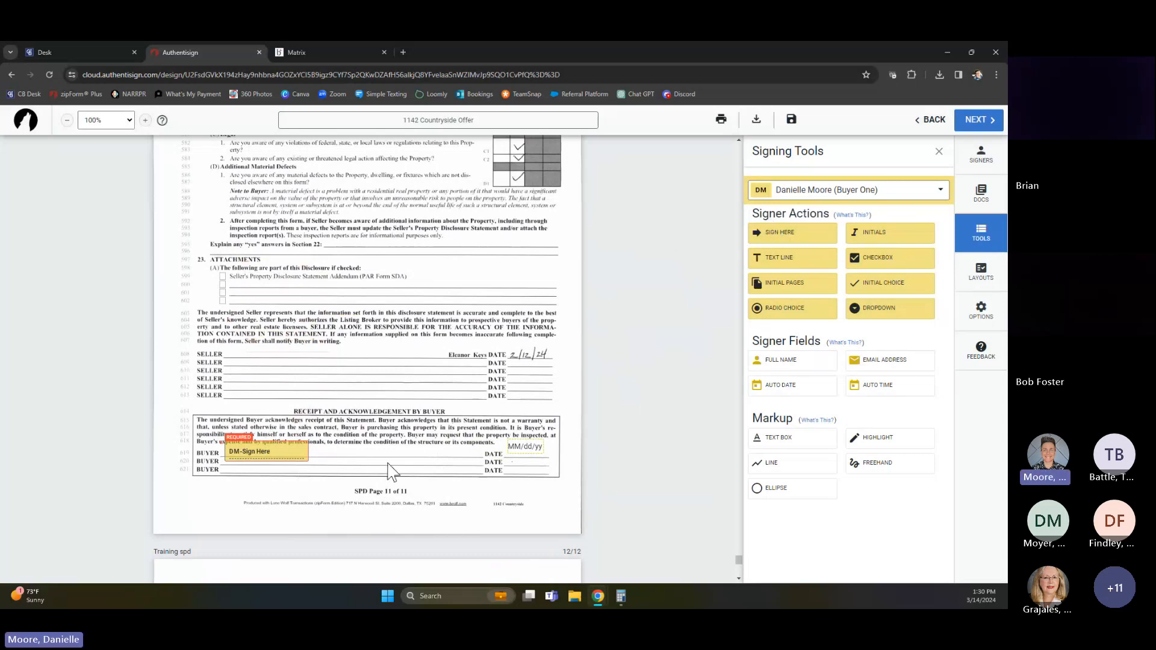
Check the Utility Information page and the last disclosure pages for signing blocks, and proceed to the signing's next stage
{"action": "scroll", "coordinate": [374, 380], "scroll_direction": "down", "scroll_amount": 6}
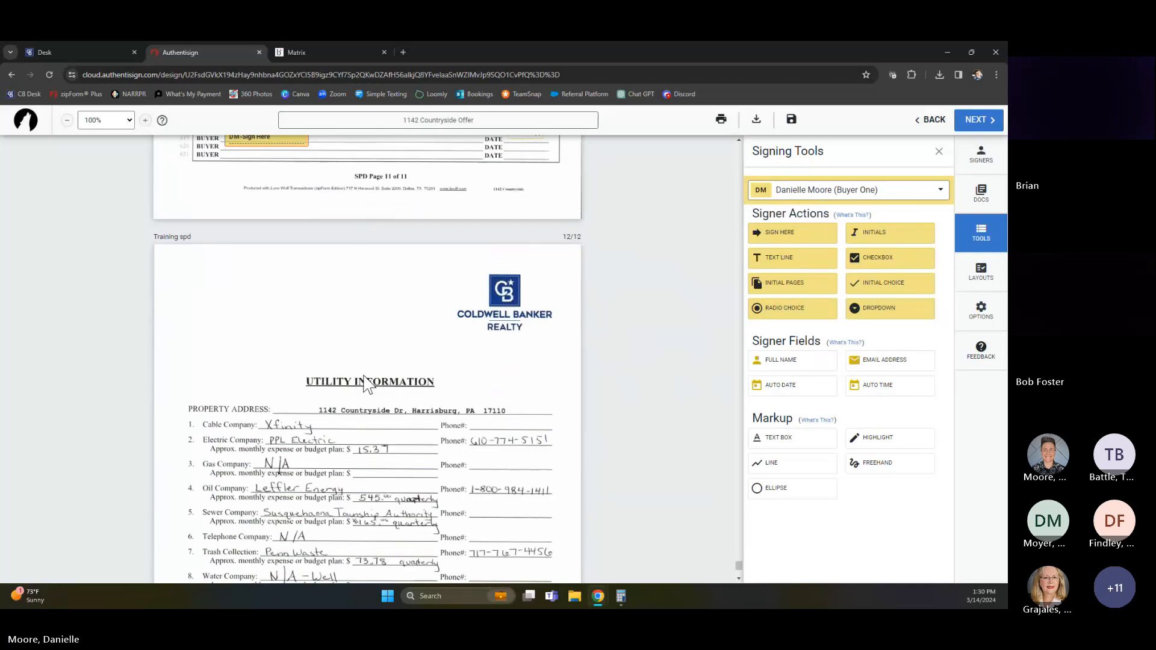
{"action": "scroll", "coordinate": [368, 383], "scroll_direction": "down", "scroll_amount": 2}
{"action": "scroll", "coordinate": [605, 394], "scroll_direction": "up", "scroll_amount": 13}
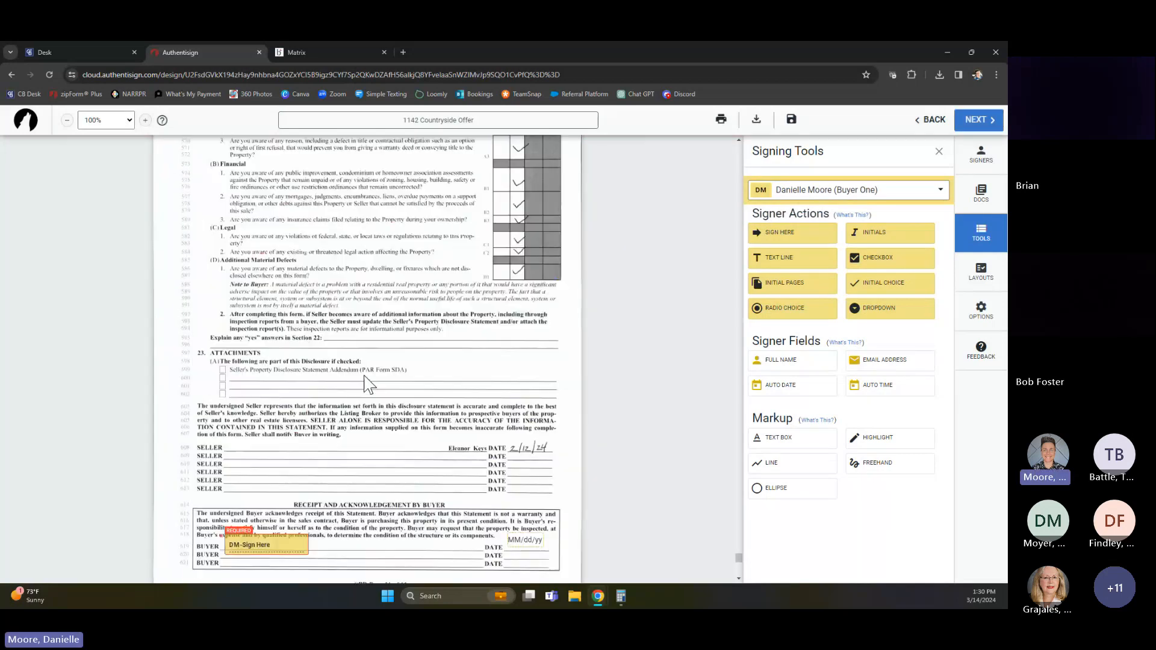
{"action": "scroll", "coordinate": [606, 394], "scroll_direction": "up", "scroll_amount": 4}
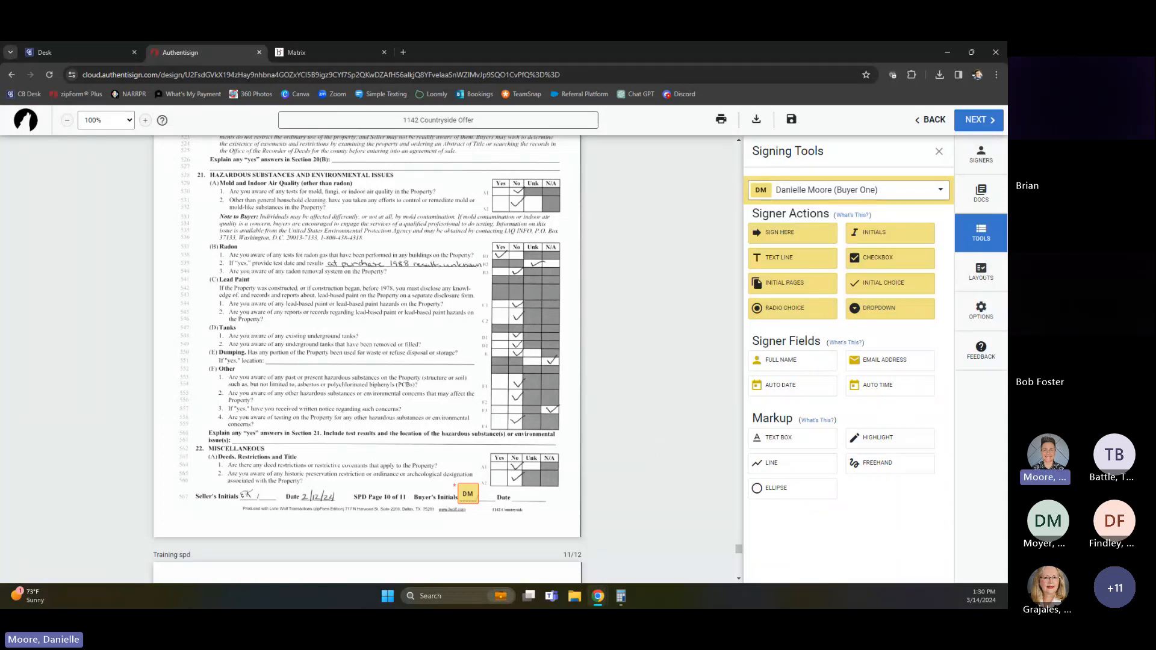
{"action": "left_click", "coordinate": [981, 119]}
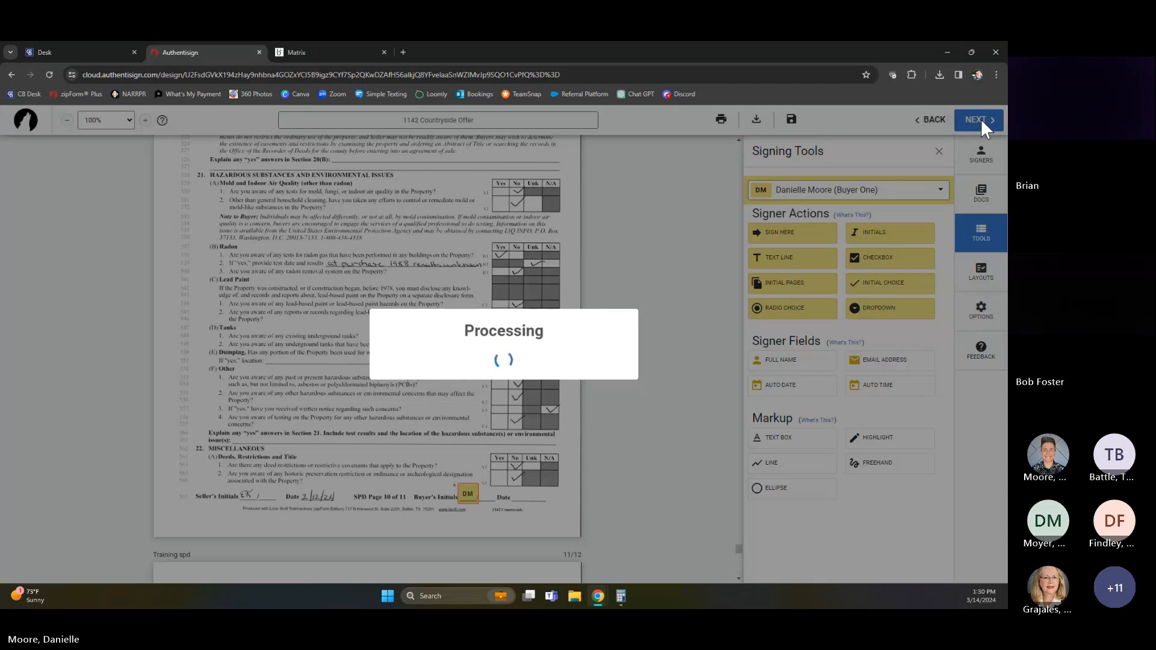
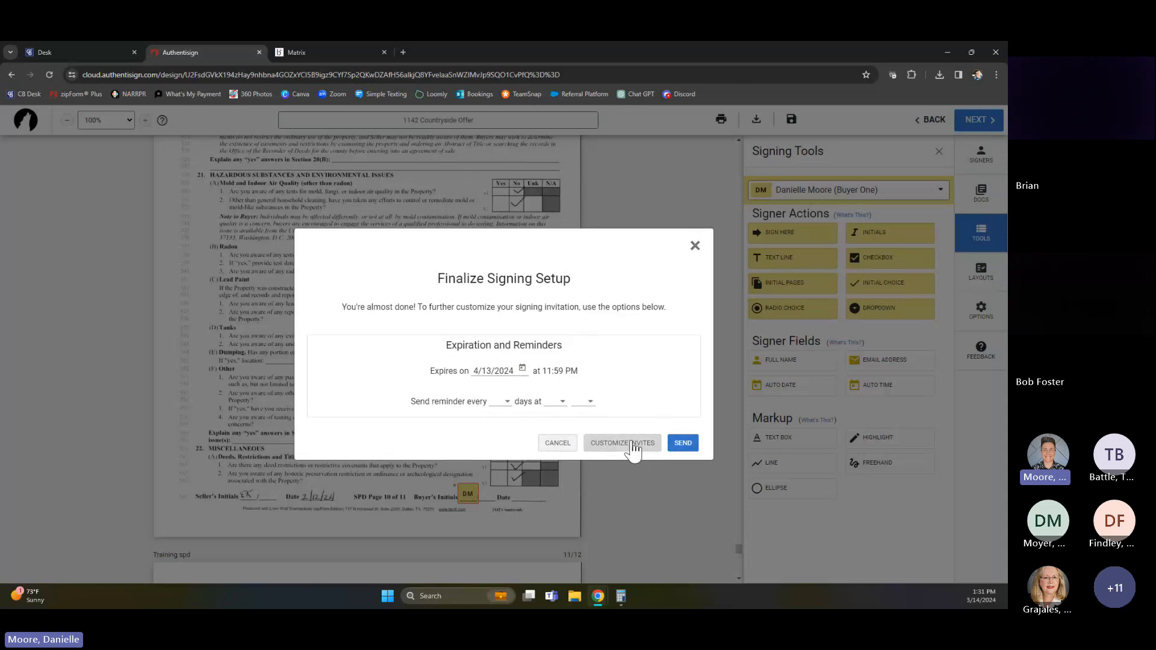
Add the custom message "training" to the first signer's invitation email and send the signing, skipping the renewal notice
{"action": "left_click", "coordinate": [634, 450]}
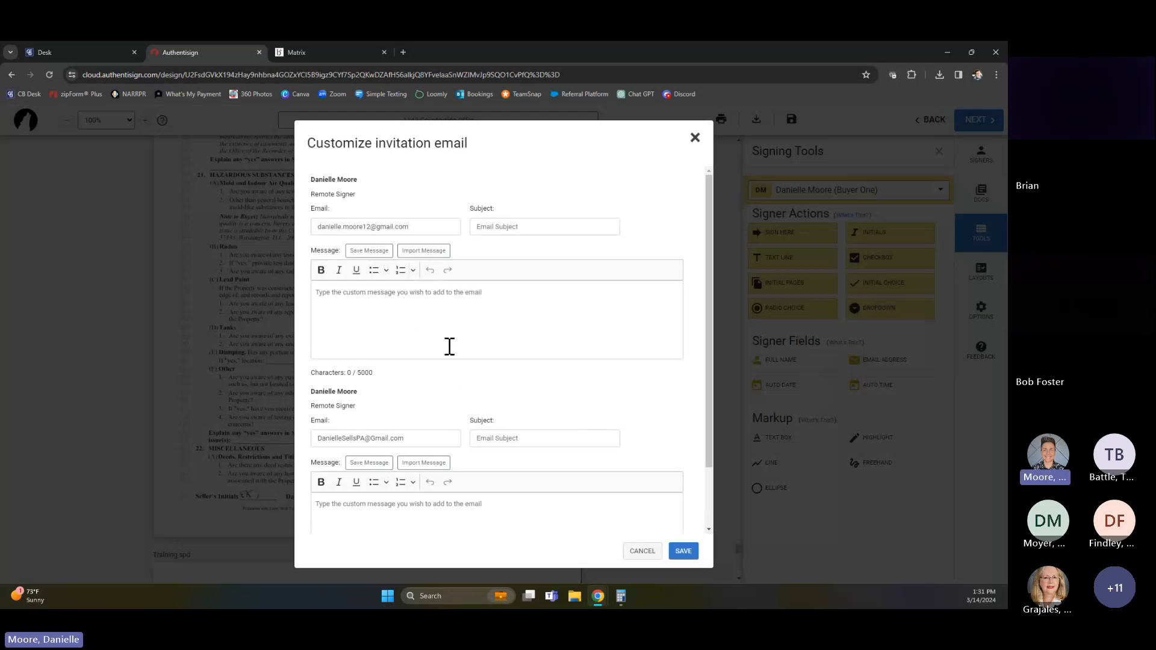
{"action": "scroll", "coordinate": [452, 422], "scroll_direction": "down", "scroll_amount": 2}
{"action": "scroll", "coordinate": [415, 374], "scroll_direction": "up", "scroll_amount": 2}
{"action": "scroll", "coordinate": [429, 389], "scroll_direction": "down", "scroll_amount": 2}
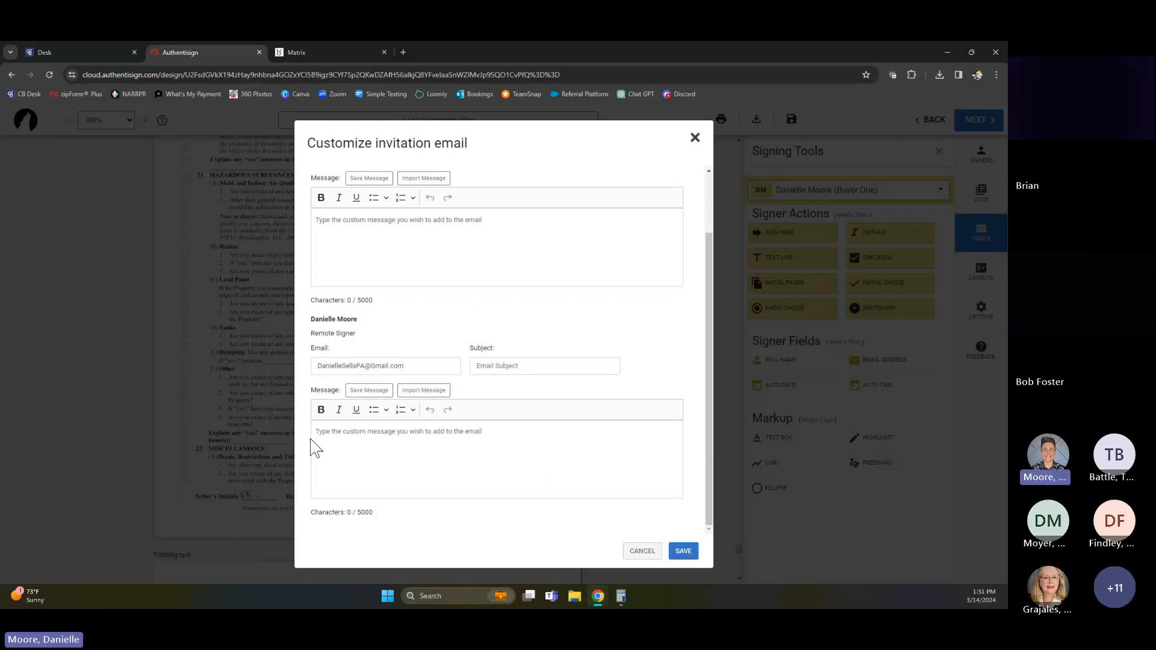
{"action": "left_click", "coordinate": [401, 244]}
{"action": "type", "text": "training"}
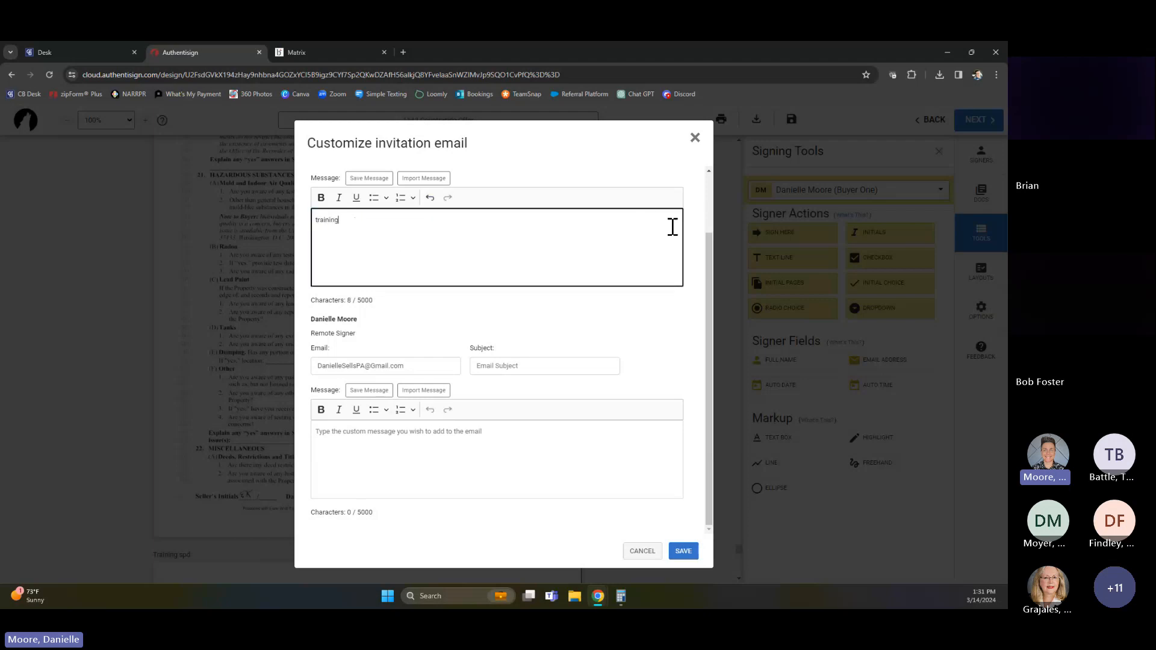
{"action": "left_click", "coordinate": [681, 550]}
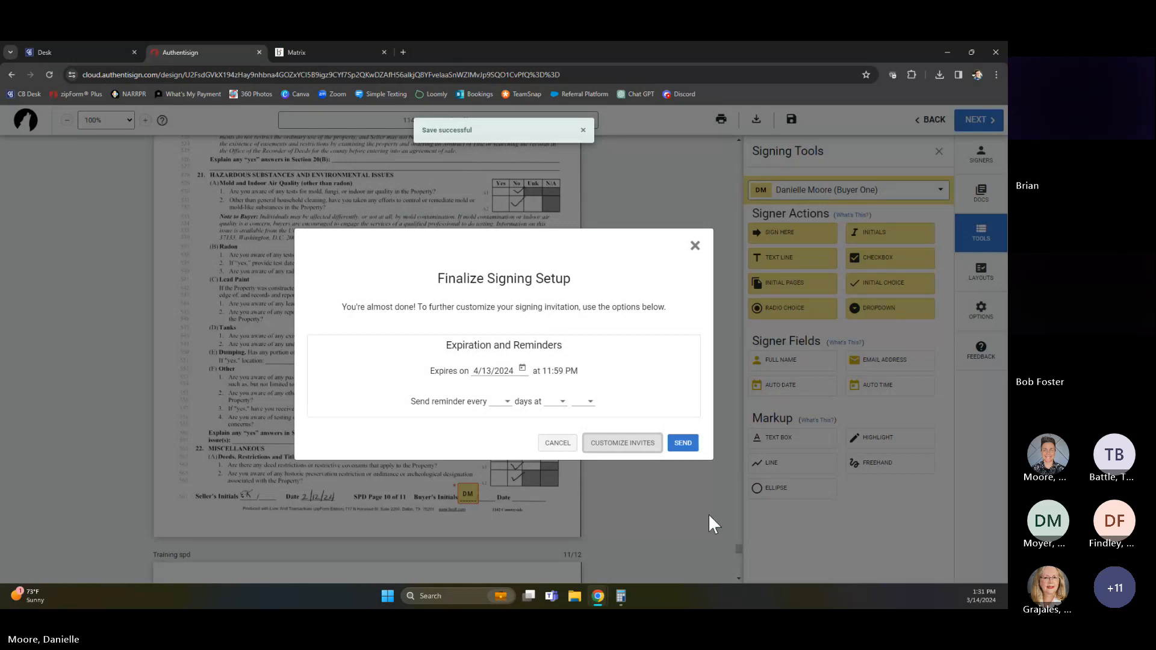
{"action": "left_click", "coordinate": [682, 446]}
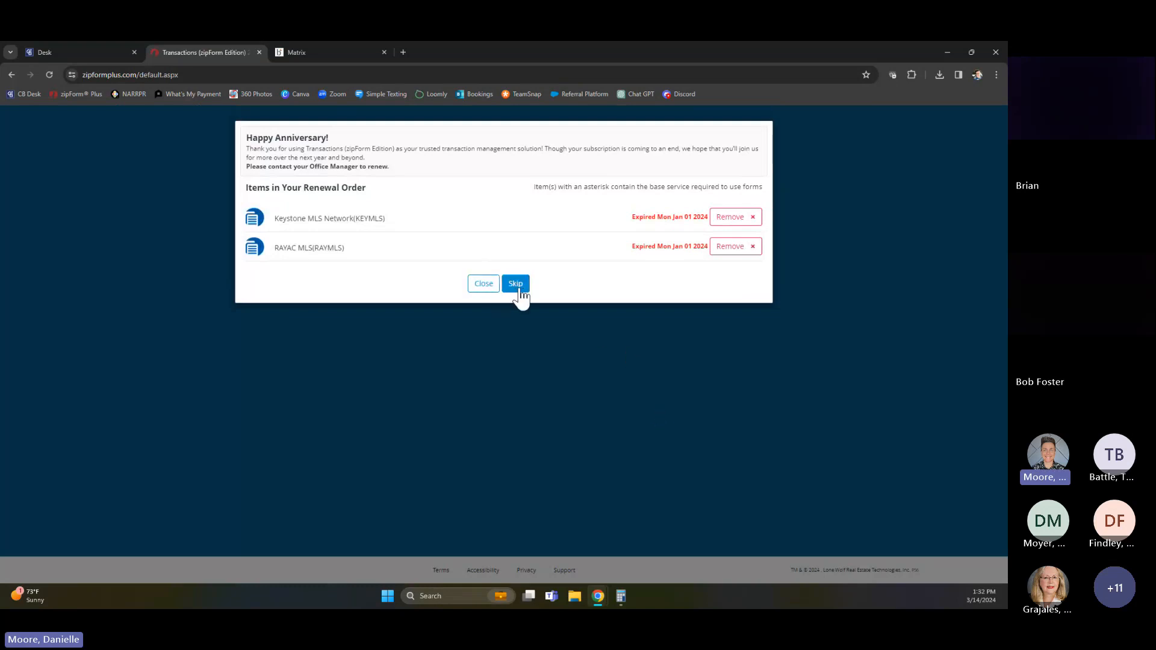
{"action": "left_click", "coordinate": [522, 287]}
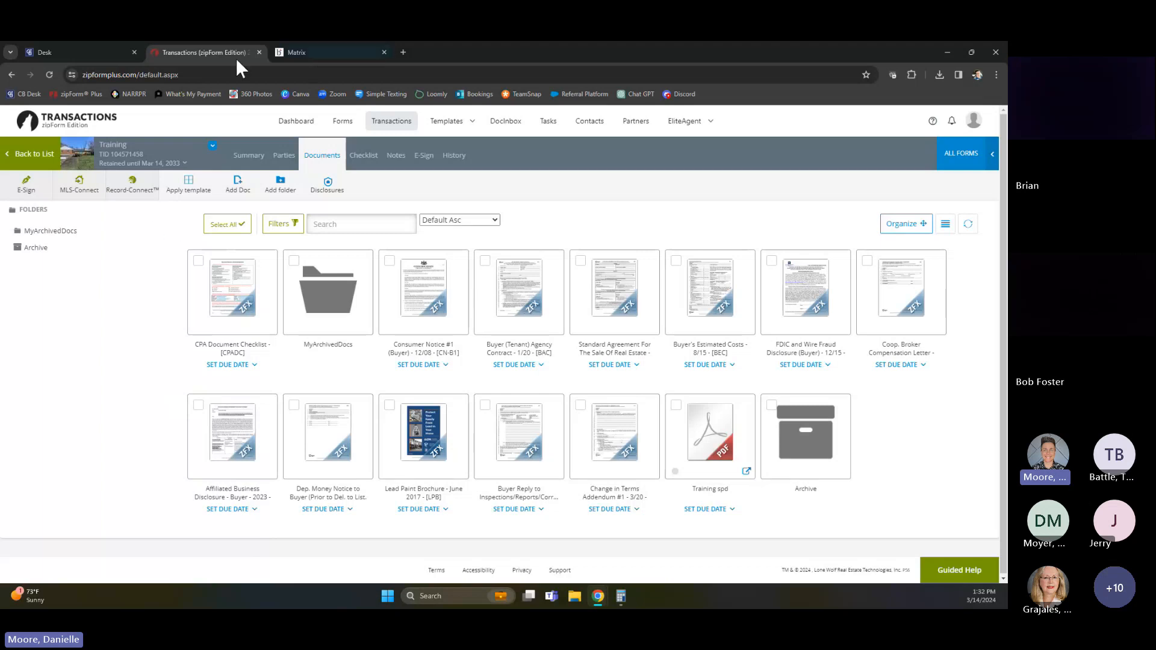
Open the offer folder dated 2/19/2024 among the documents of the active Boas purchase transaction
{"action": "left_click", "coordinate": [394, 122]}
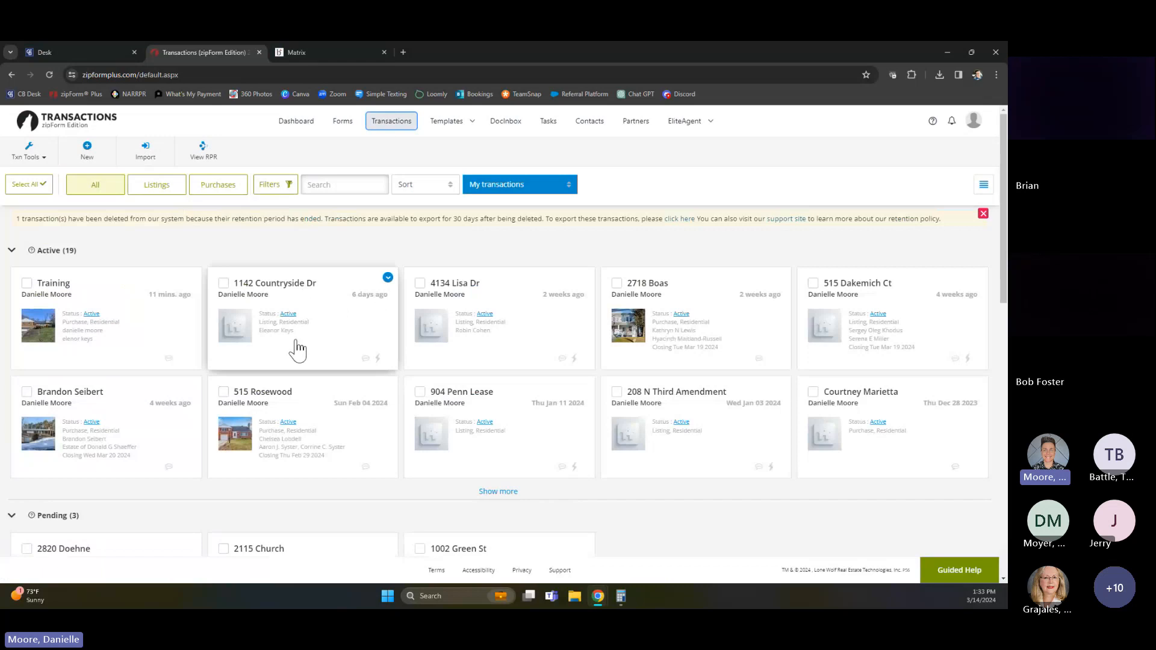
{"action": "left_click", "coordinate": [702, 298]}
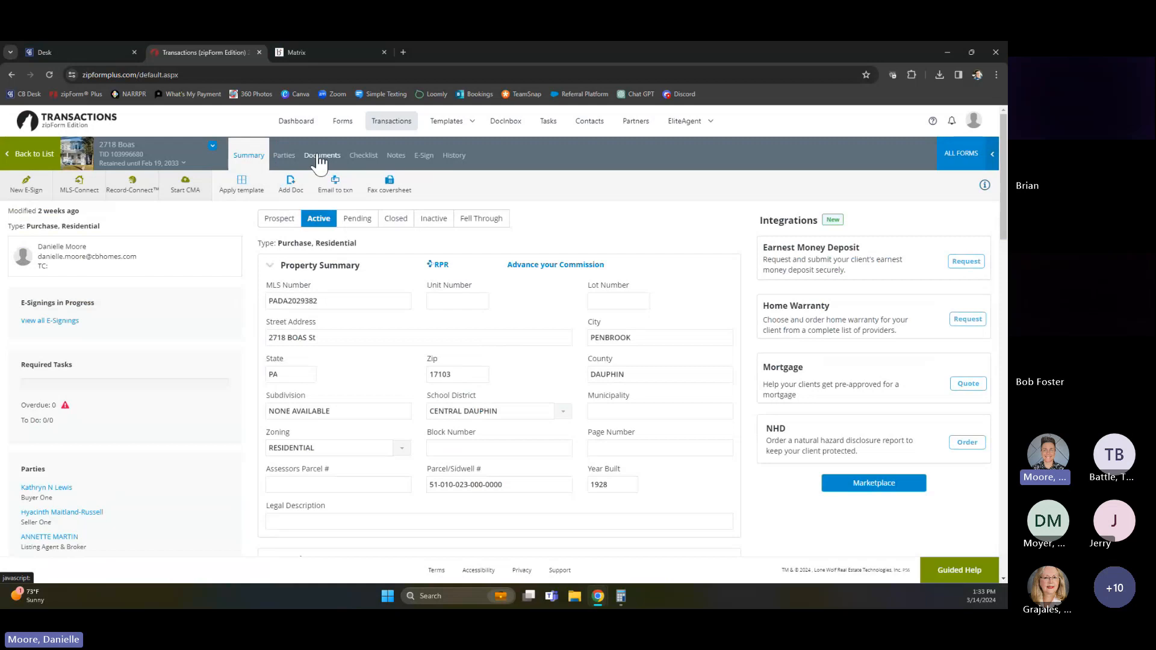
{"action": "left_click", "coordinate": [320, 157]}
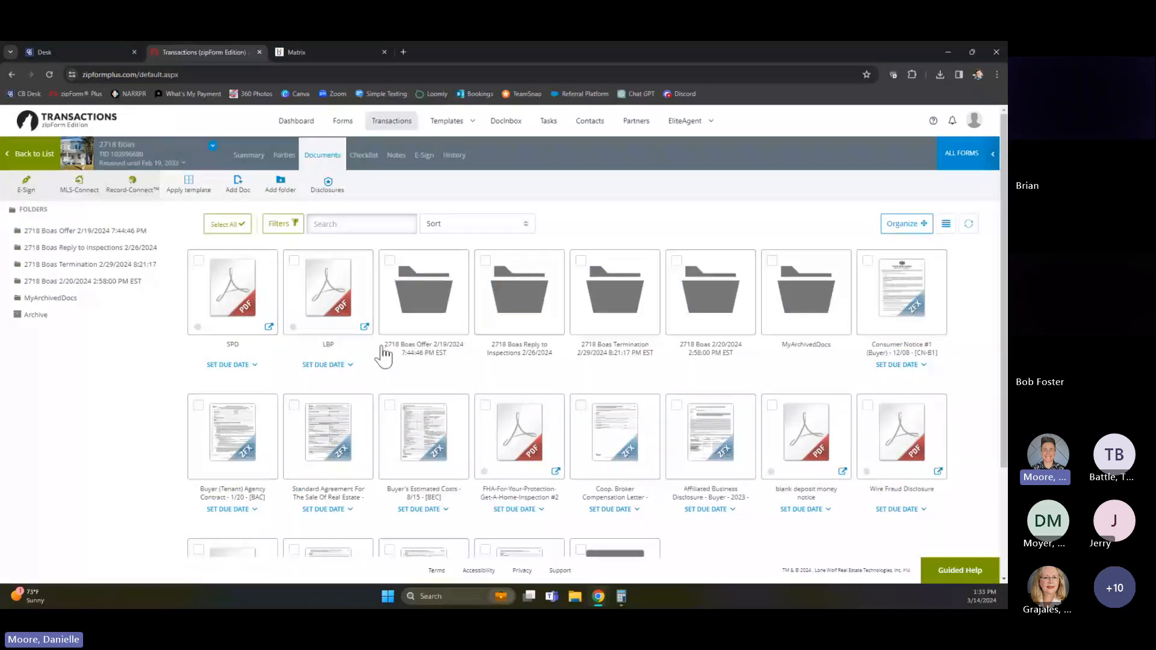
{"action": "left_click", "coordinate": [425, 305]}
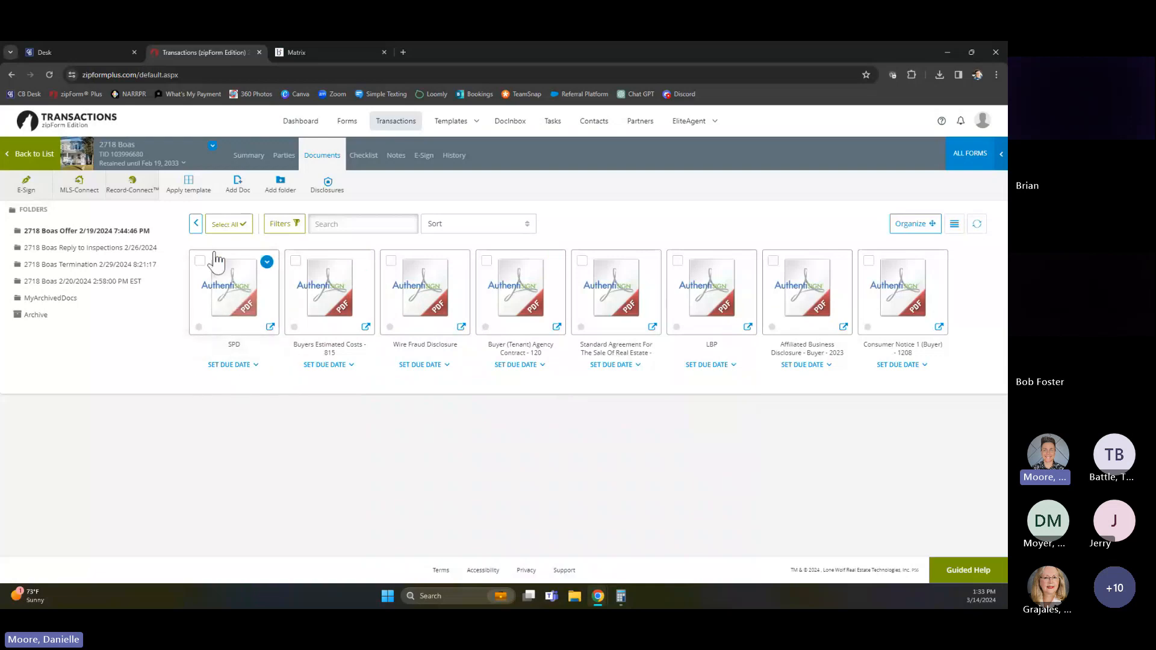
Generate a download of all the Authentisign documents in the offer folder, and close the File Download dialog
{"action": "left_click", "coordinate": [229, 225]}
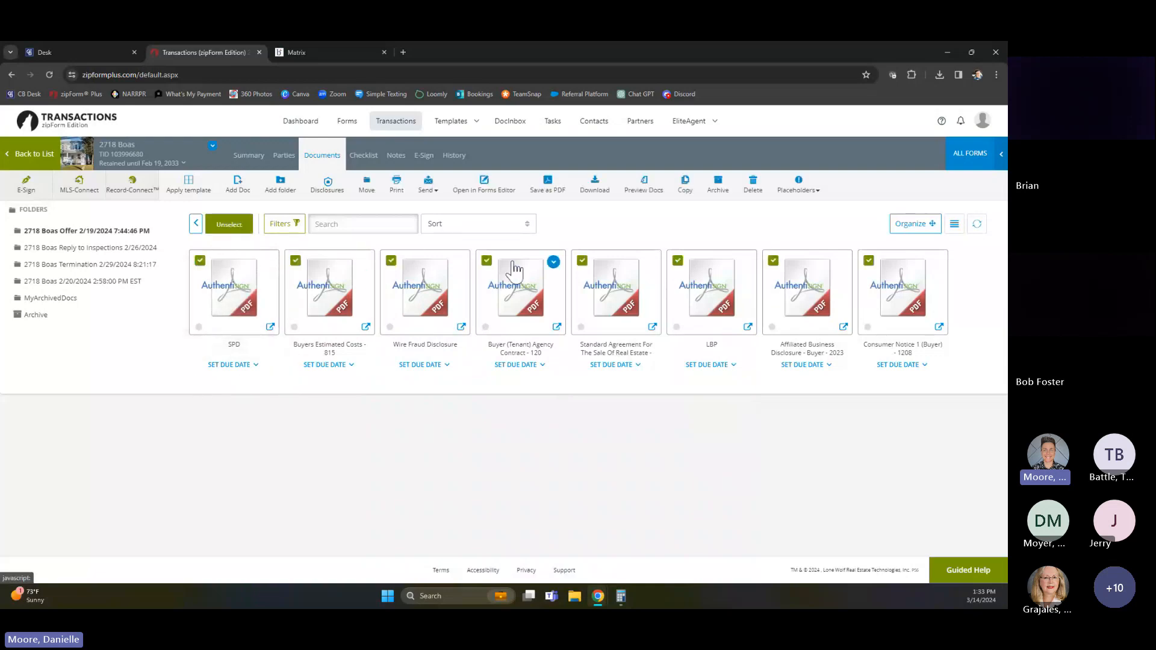
{"action": "left_click", "coordinate": [596, 184]}
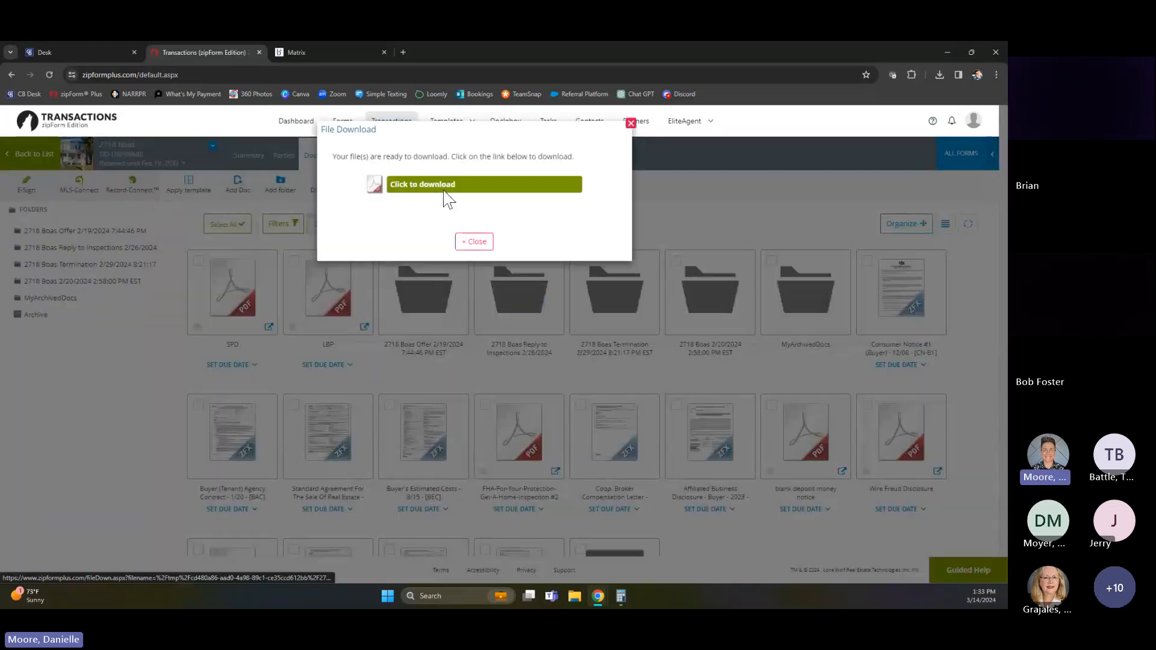
{"action": "left_click", "coordinate": [475, 242]}
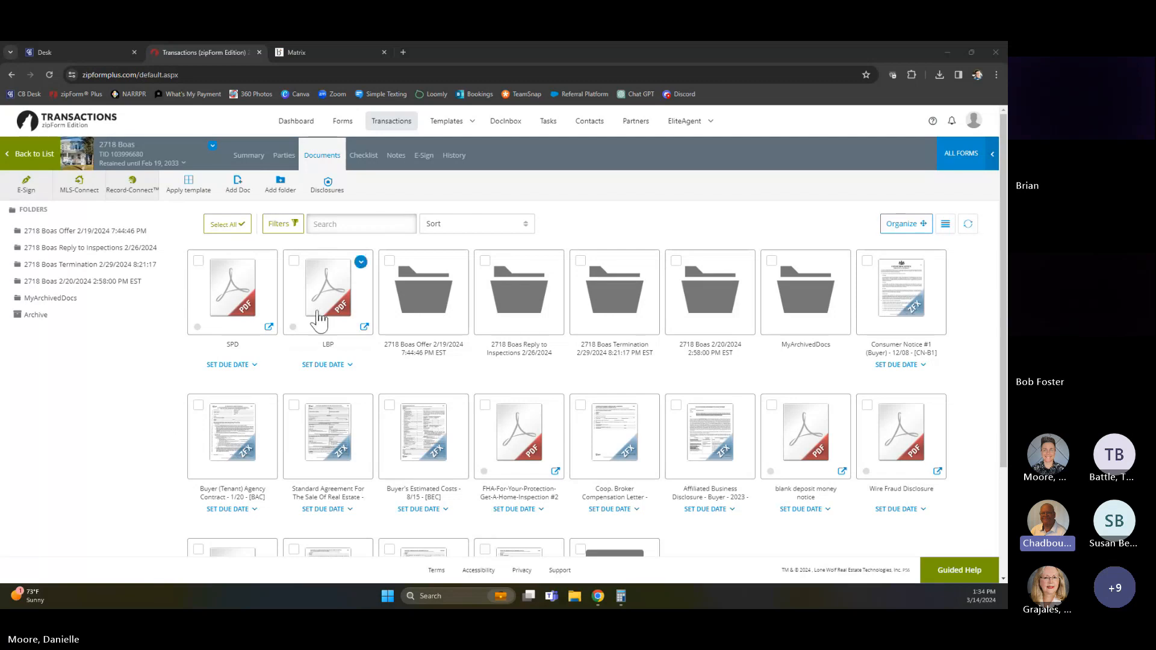
Look over the Boas transaction's remaining documents, and check the dashboard's active e-signature packets
{"action": "scroll", "coordinate": [609, 499], "scroll_direction": "down", "scroll_amount": 2}
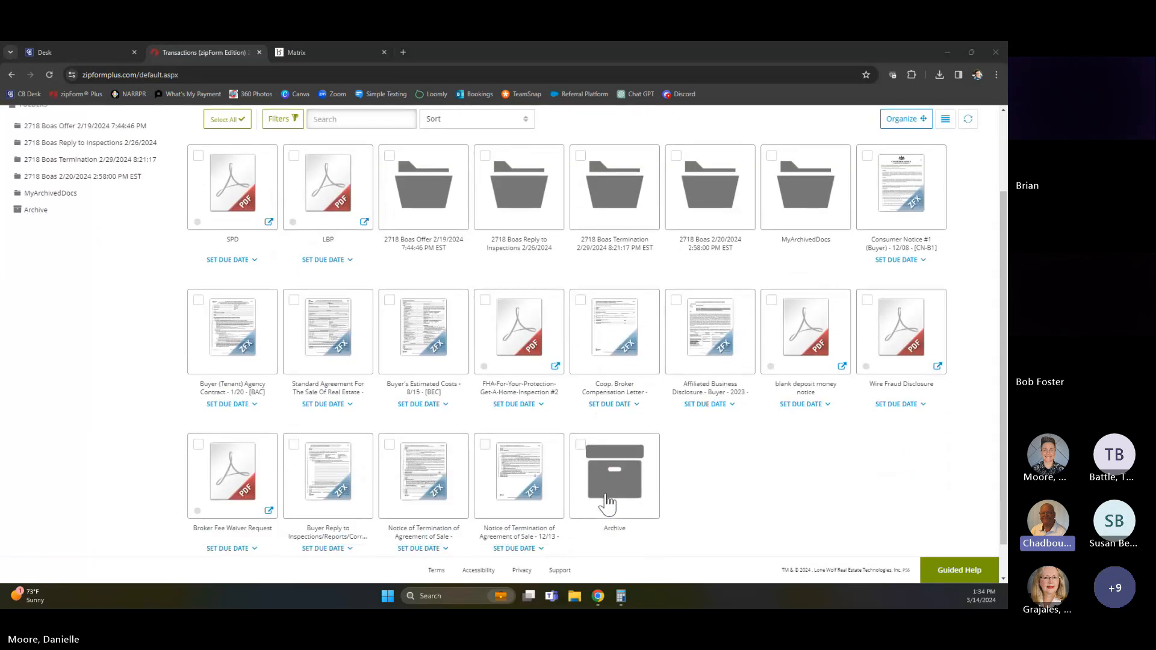
{"action": "scroll", "coordinate": [607, 504], "scroll_direction": "up", "scroll_amount": 2}
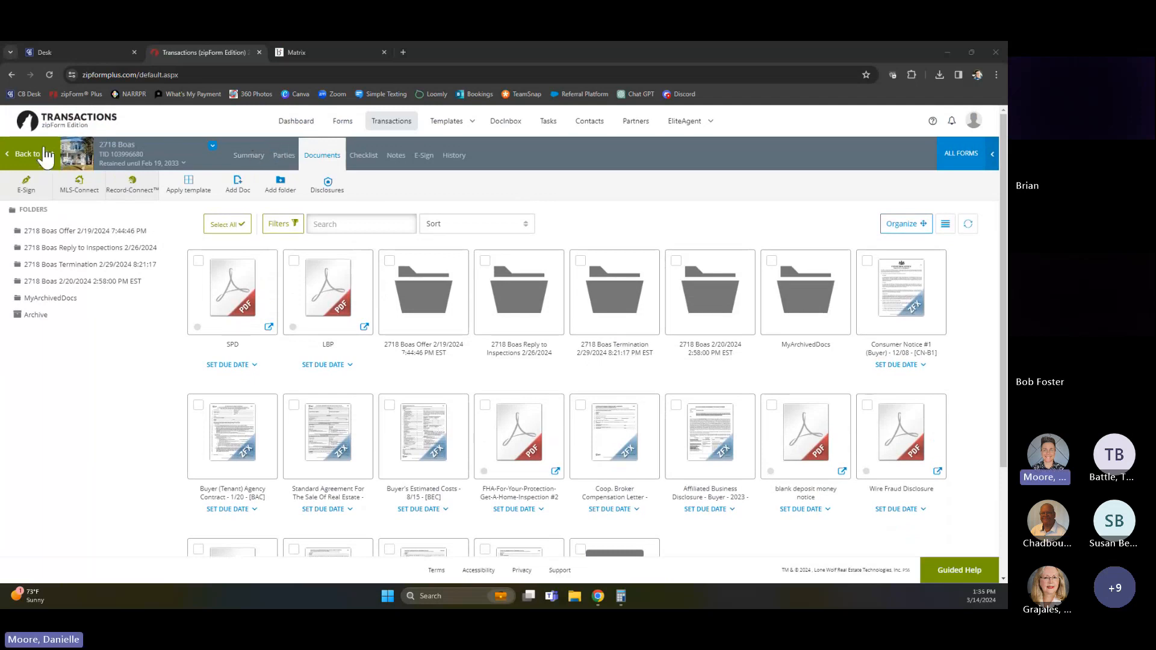
{"action": "left_click", "coordinate": [283, 120]}
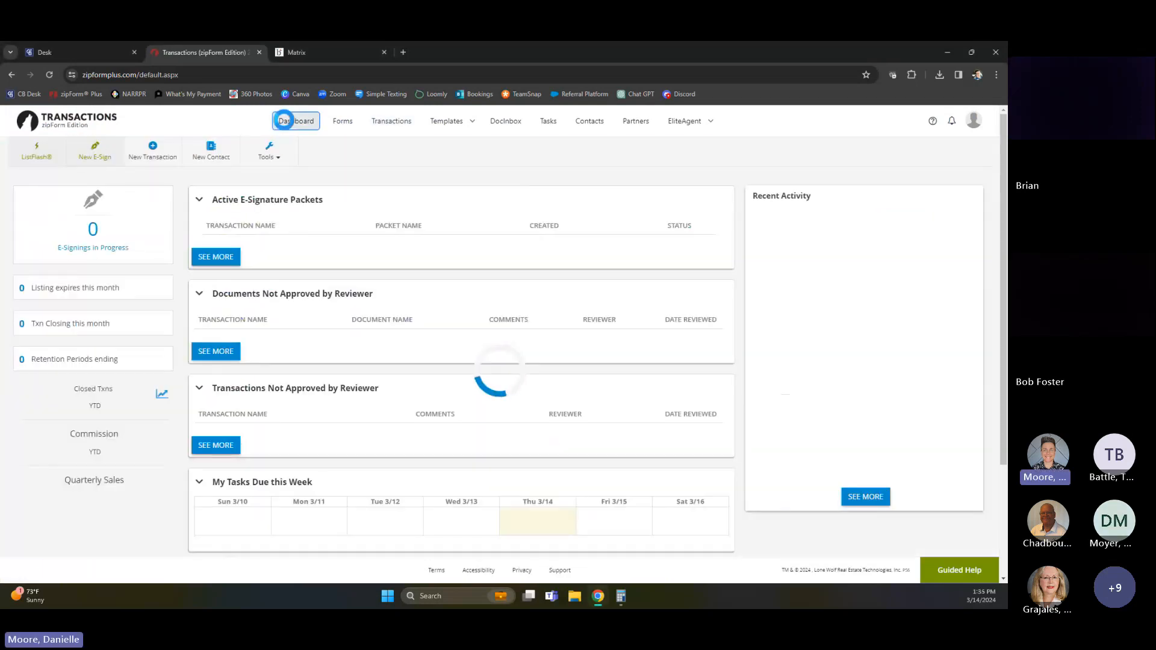
Open the Training transaction's CPA Document Checklist in the New Form Editor with a new workspace, and review its required documents
{"action": "left_click", "coordinate": [389, 124]}
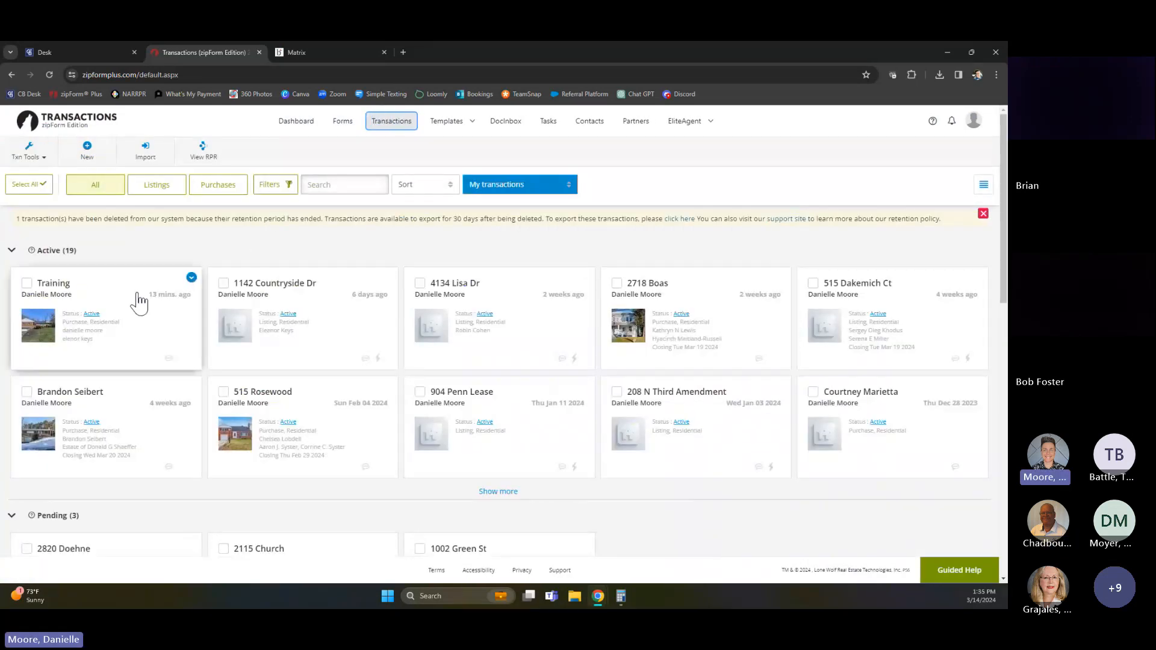
{"action": "left_click", "coordinate": [139, 301]}
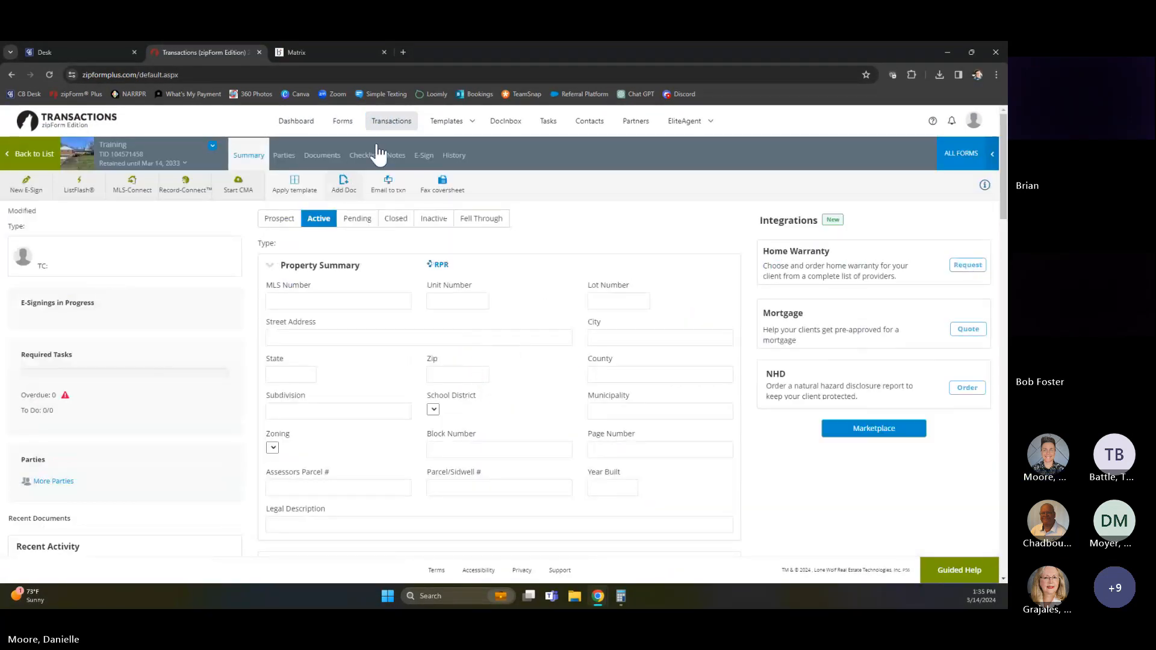
{"action": "left_click", "coordinate": [322, 155]}
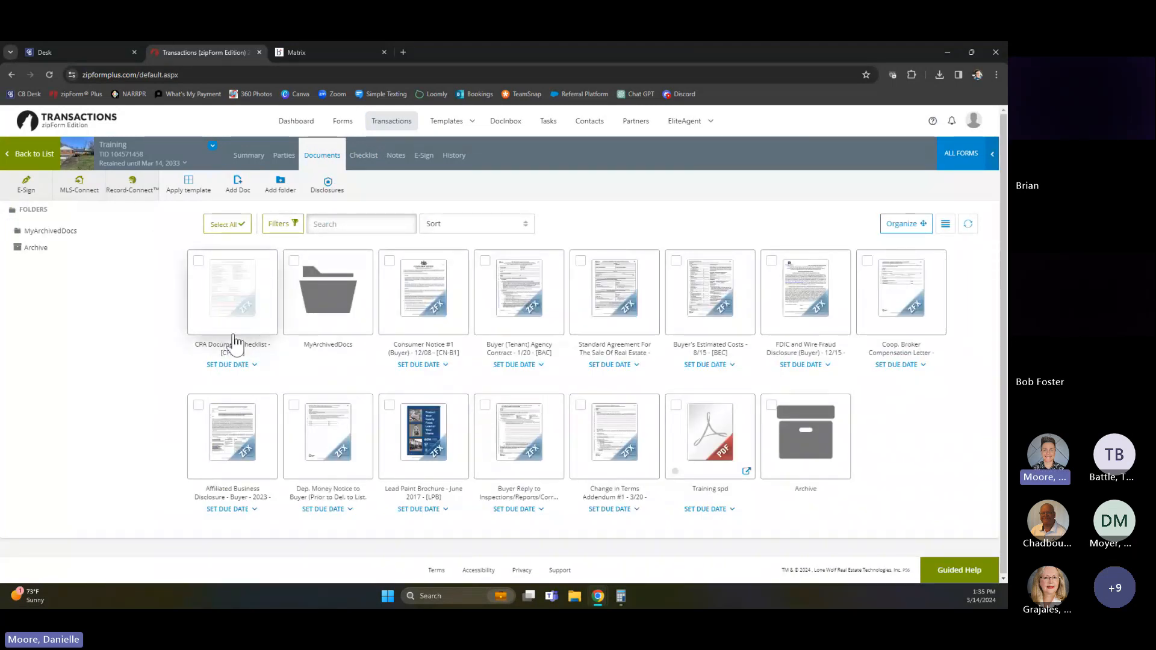
{"action": "left_click", "coordinate": [238, 292]}
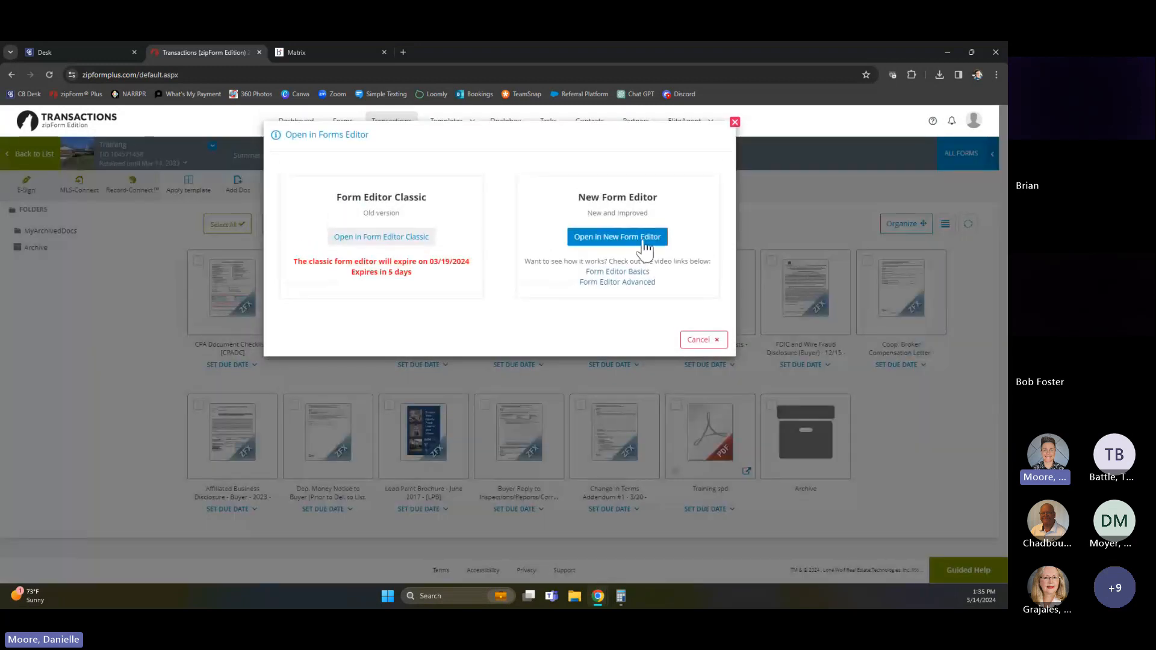
{"action": "left_click", "coordinate": [644, 247]}
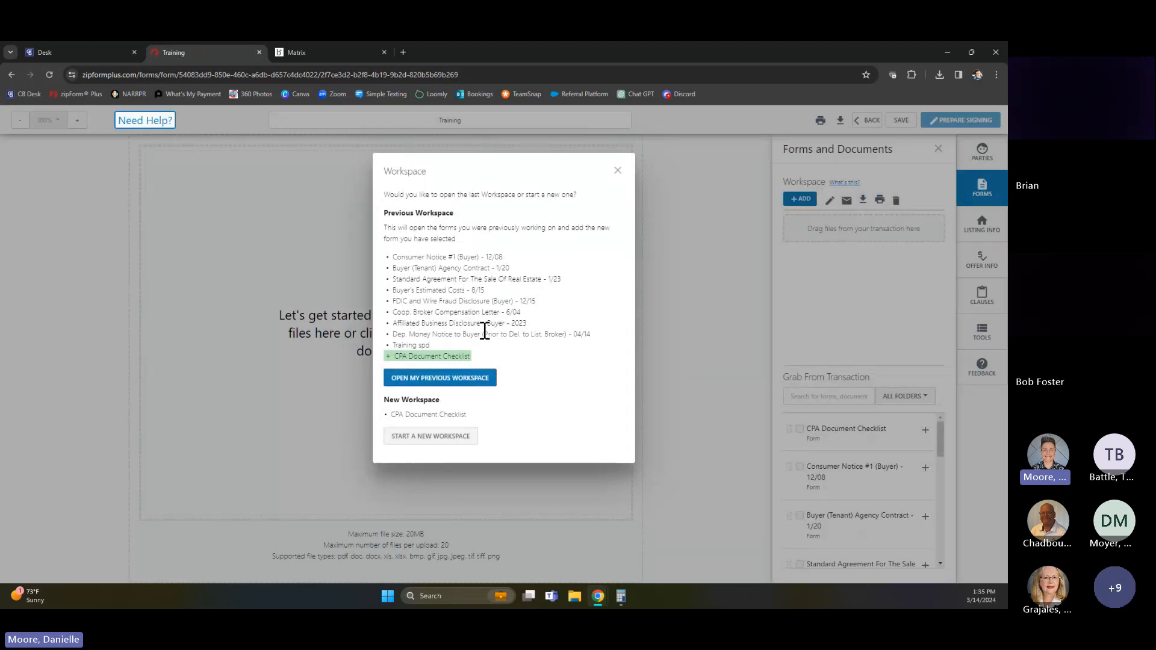
{"action": "left_click", "coordinate": [426, 437]}
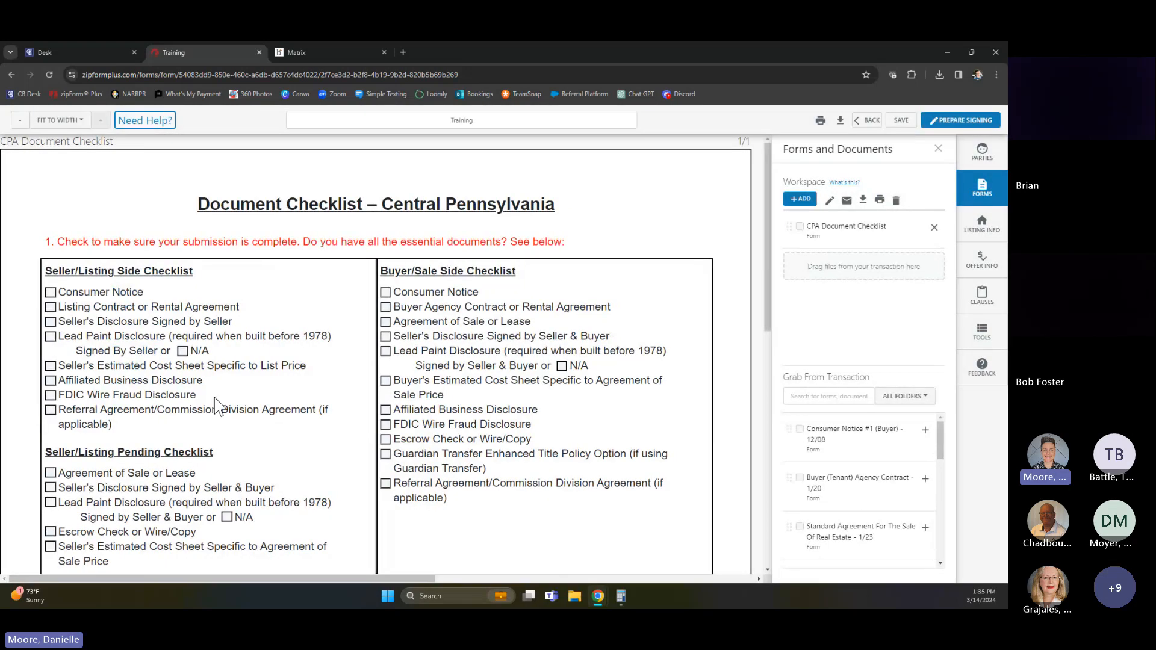
{"action": "scroll", "coordinate": [343, 429], "scroll_direction": "down", "scroll_amount": 1}
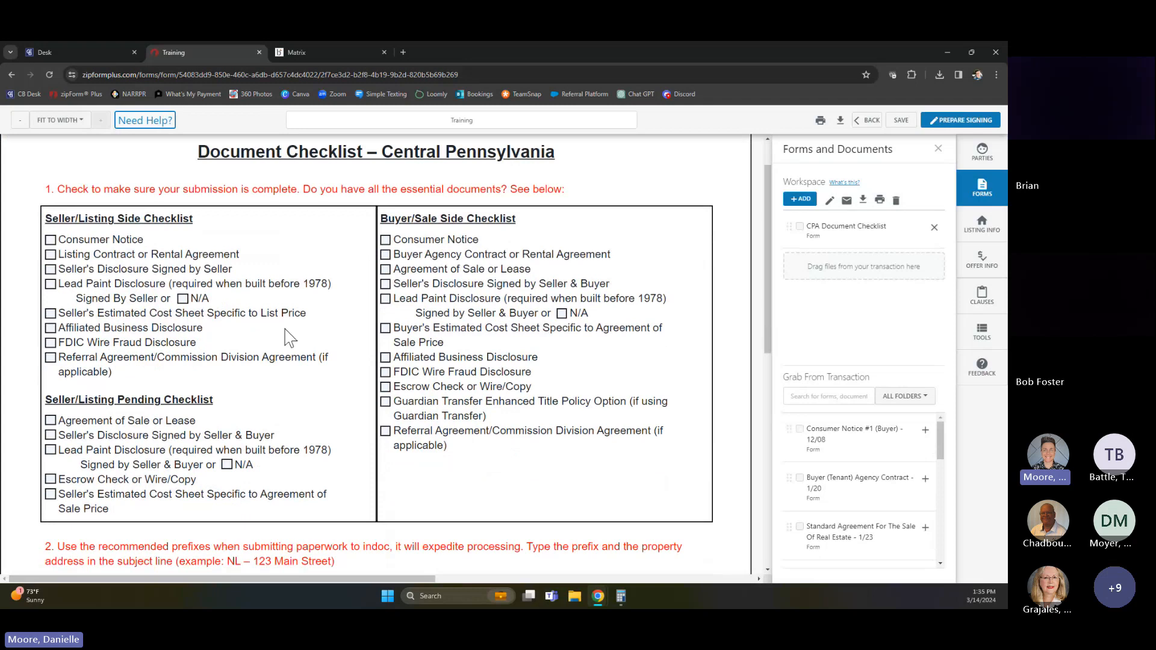